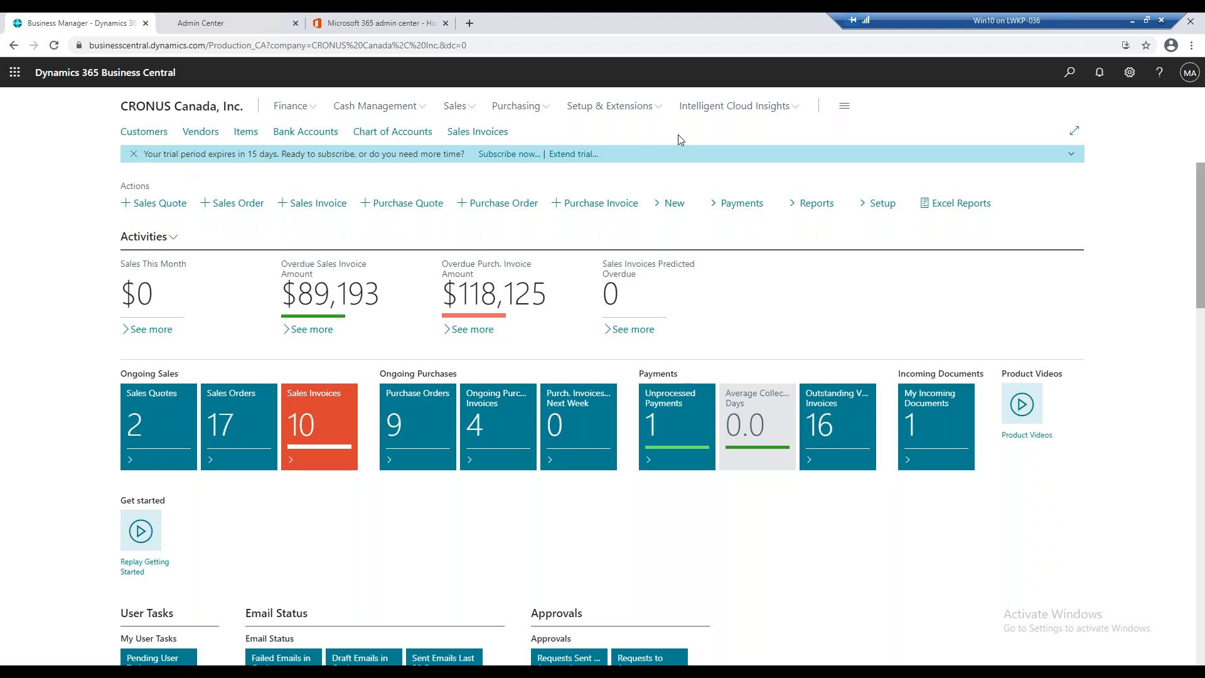
Start personalizing the Business Manager Role Center and show the hidden Customer Disc. Groups link in the navigation bar
click(1129, 72)
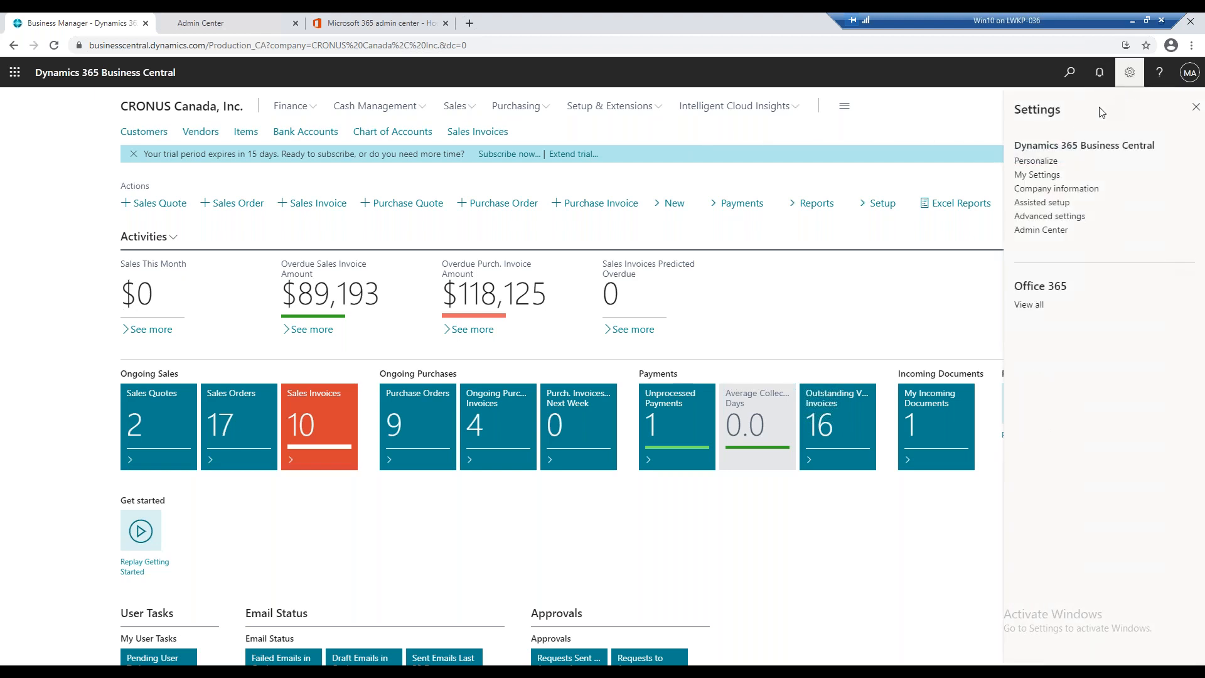
click(1057, 163)
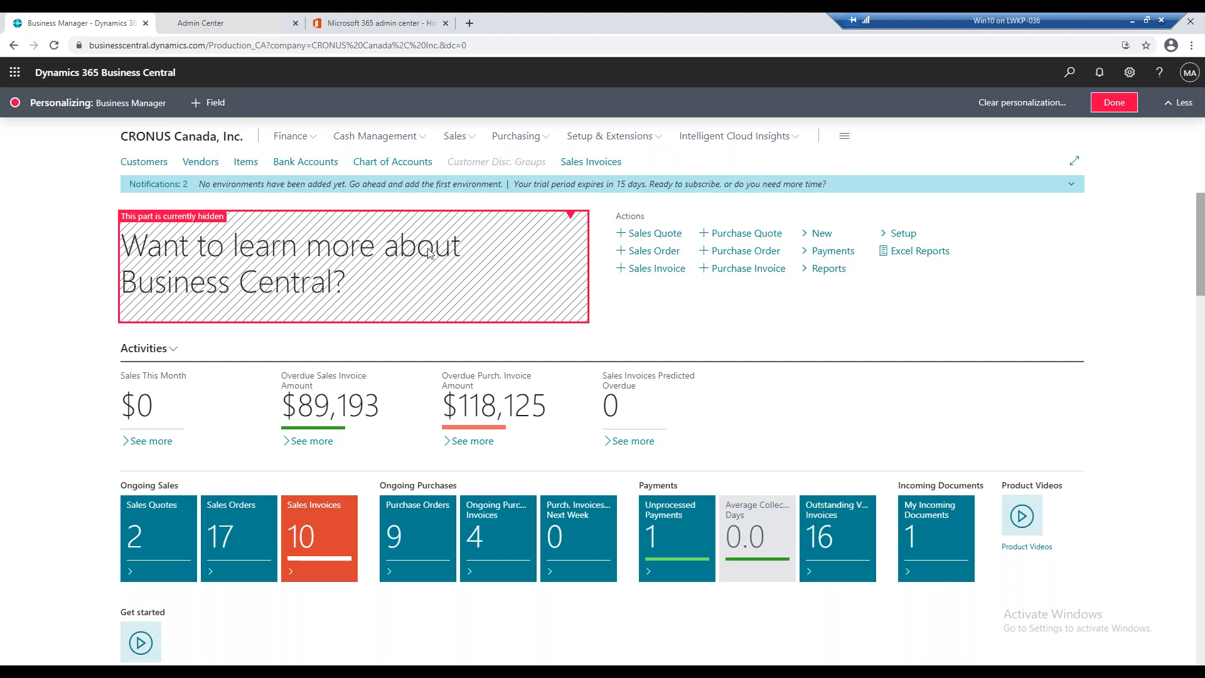
scroll(550, 332, down, 4)
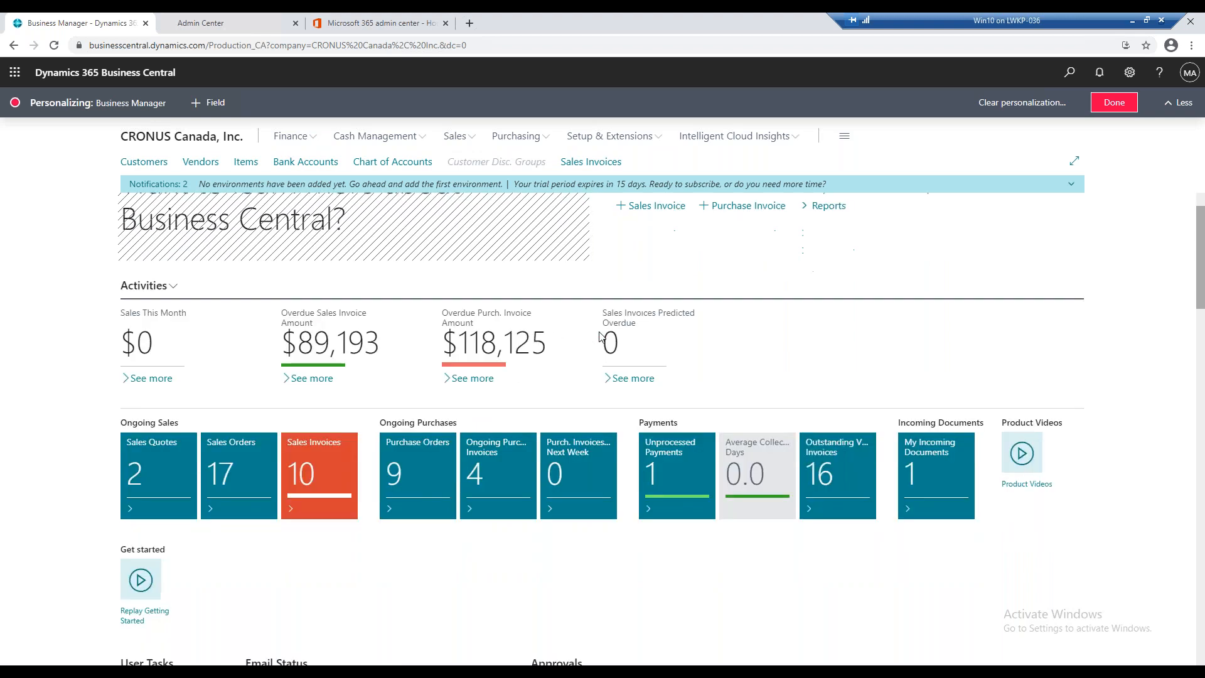
scroll(601, 337, down, 3)
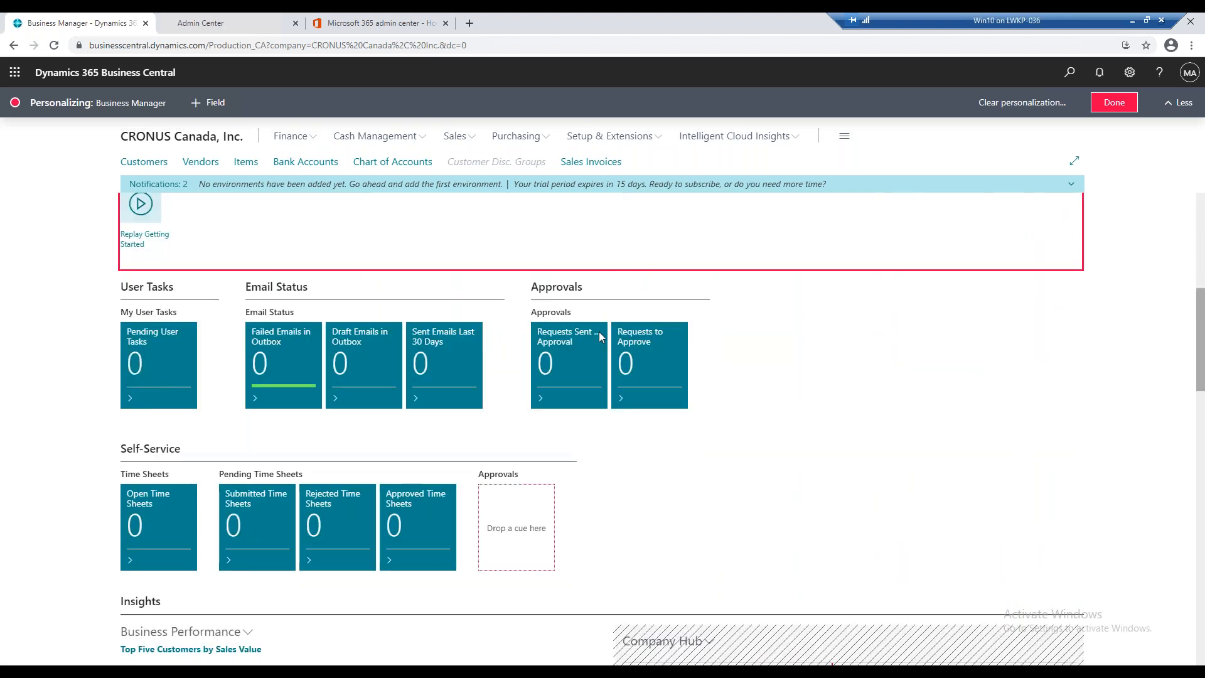
scroll(603, 364, down, 1)
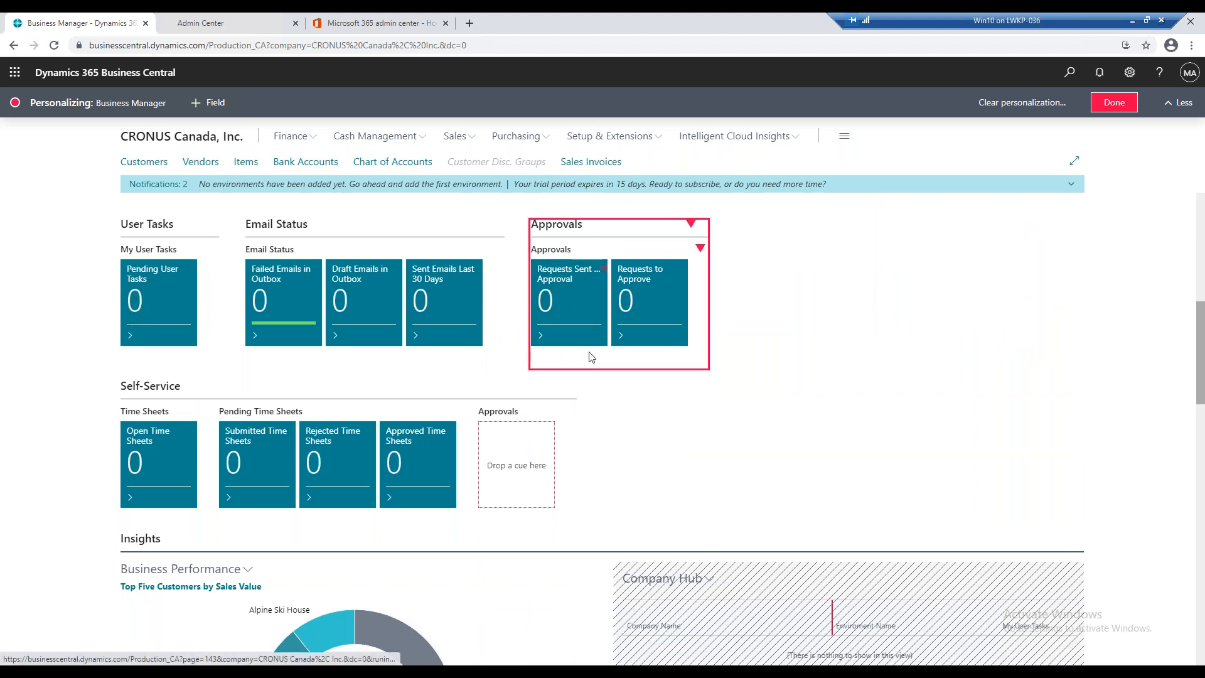
scroll(588, 352, up, 8)
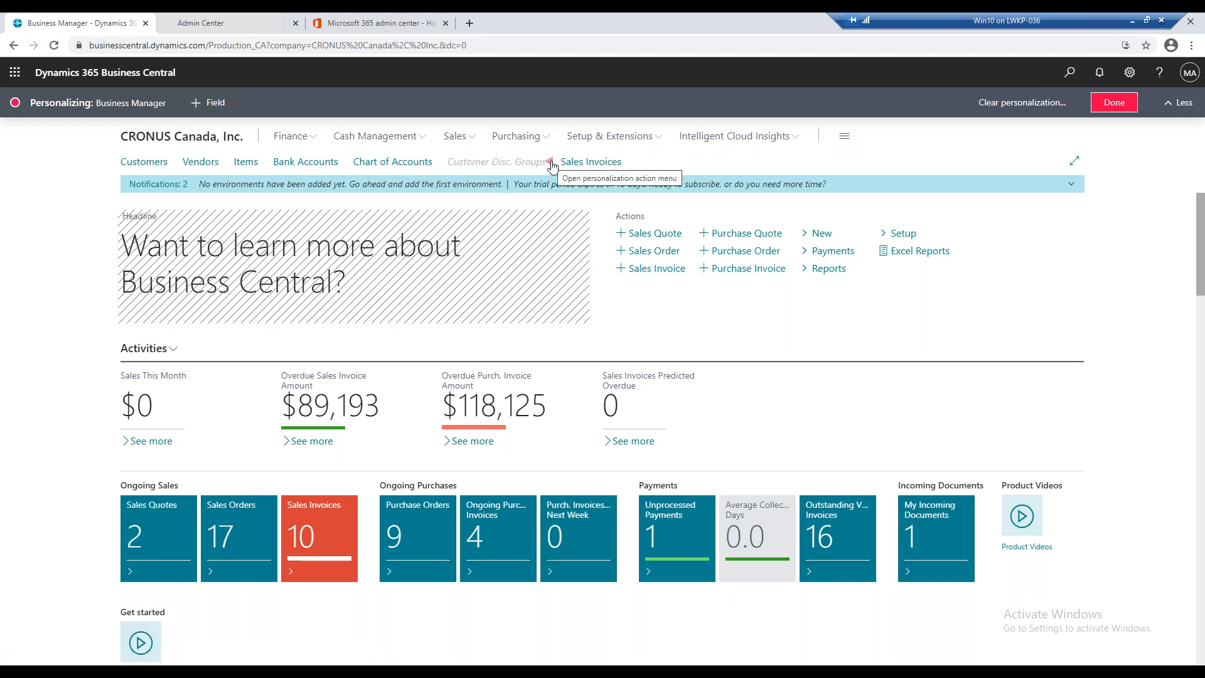
click(550, 164)
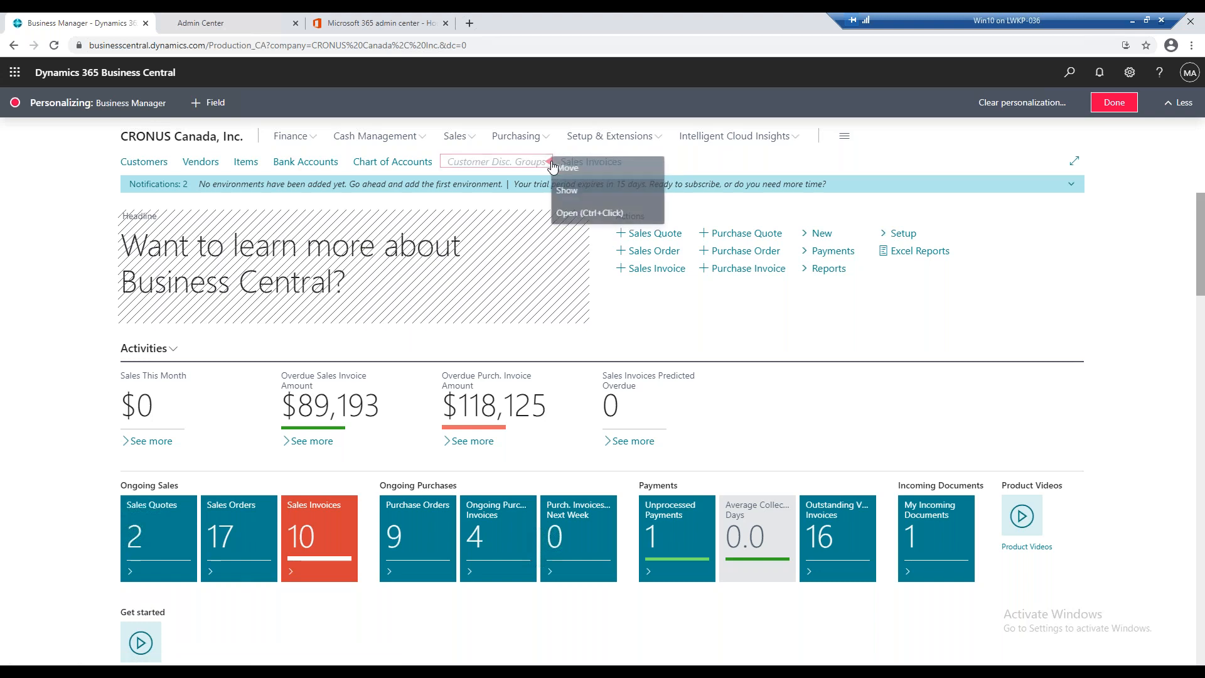
click(591, 194)
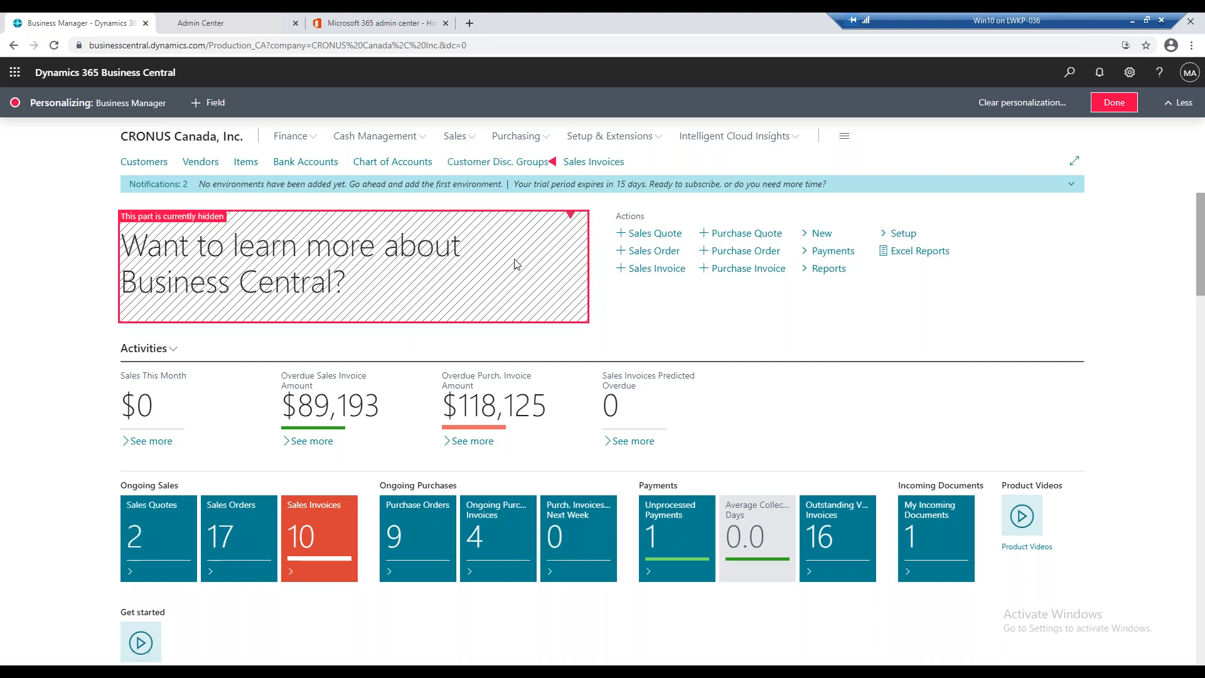
Hide the Business Performance chart part under Insights and finish personalizing the Role Center
scroll(512, 330, down, 8)
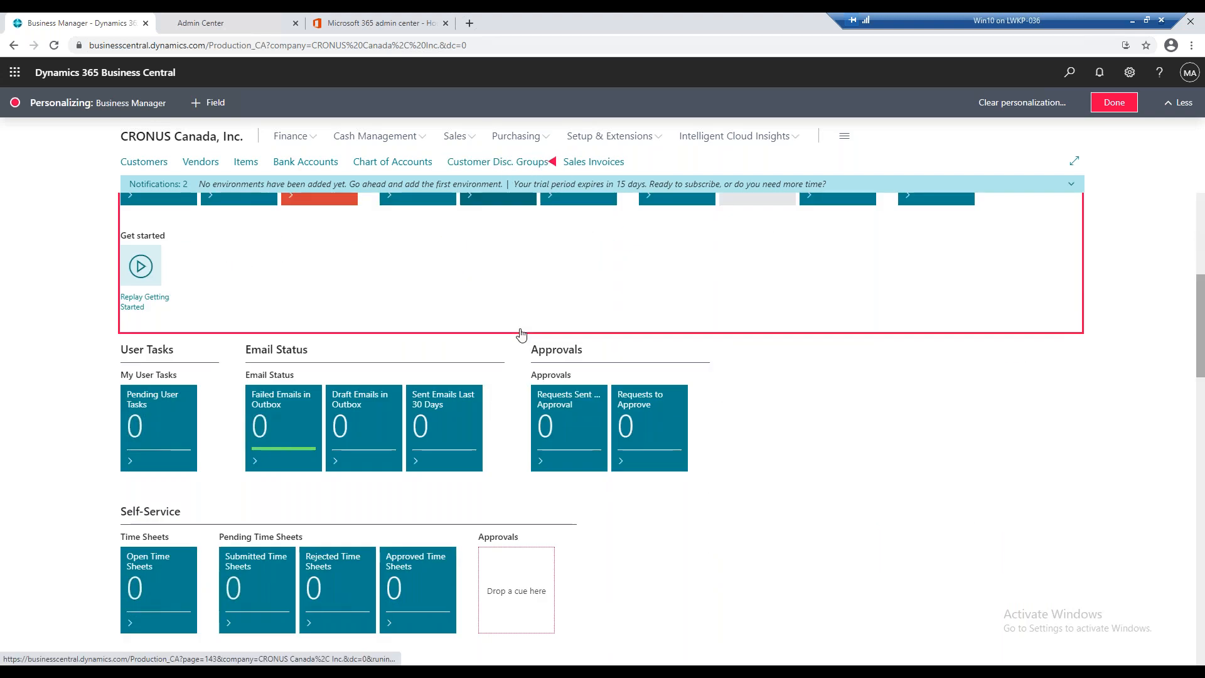
scroll(520, 335, down, 1)
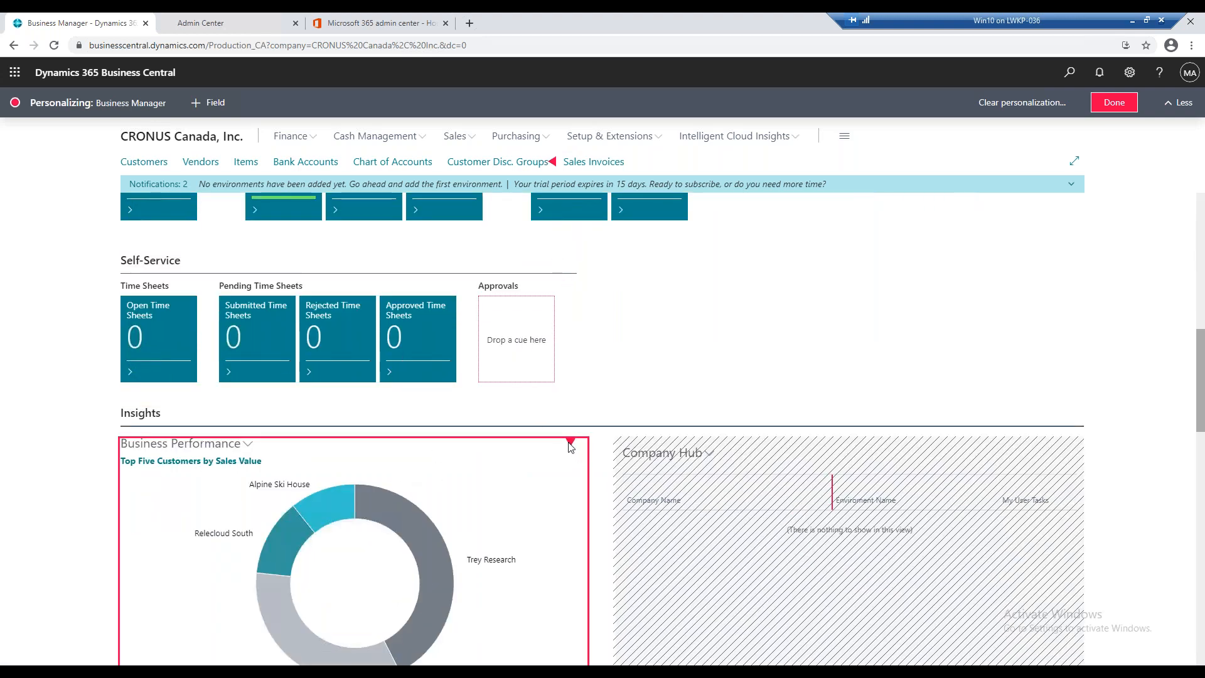
click(572, 443)
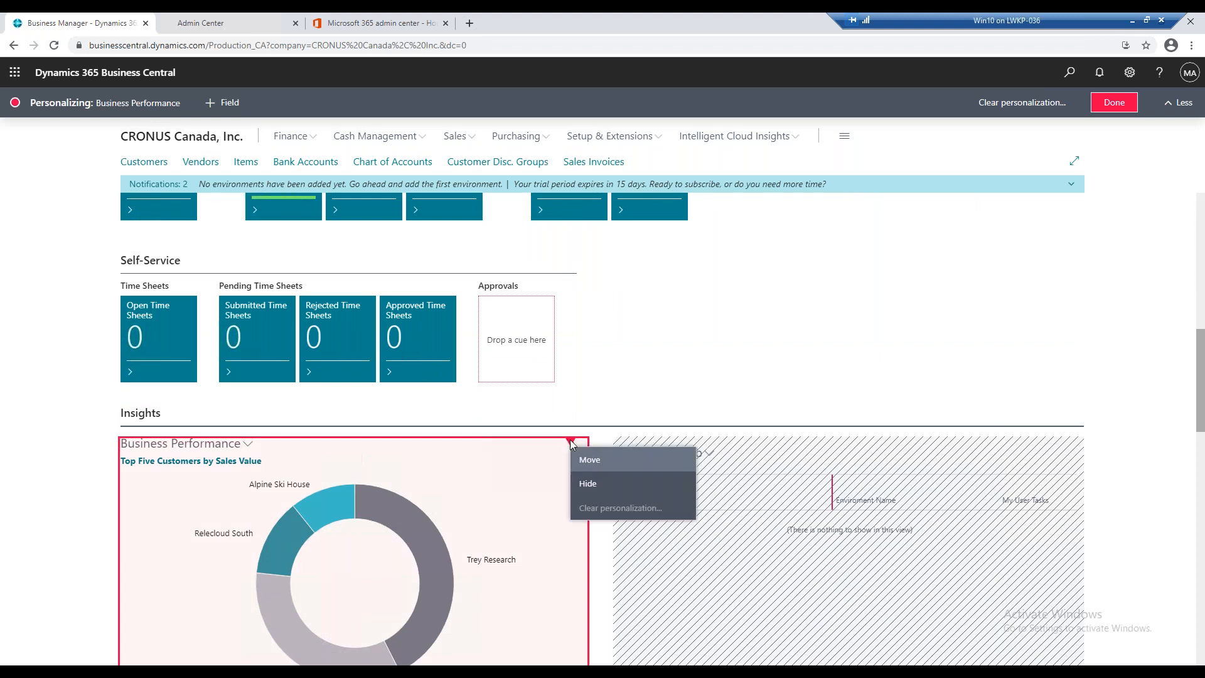
click(590, 484)
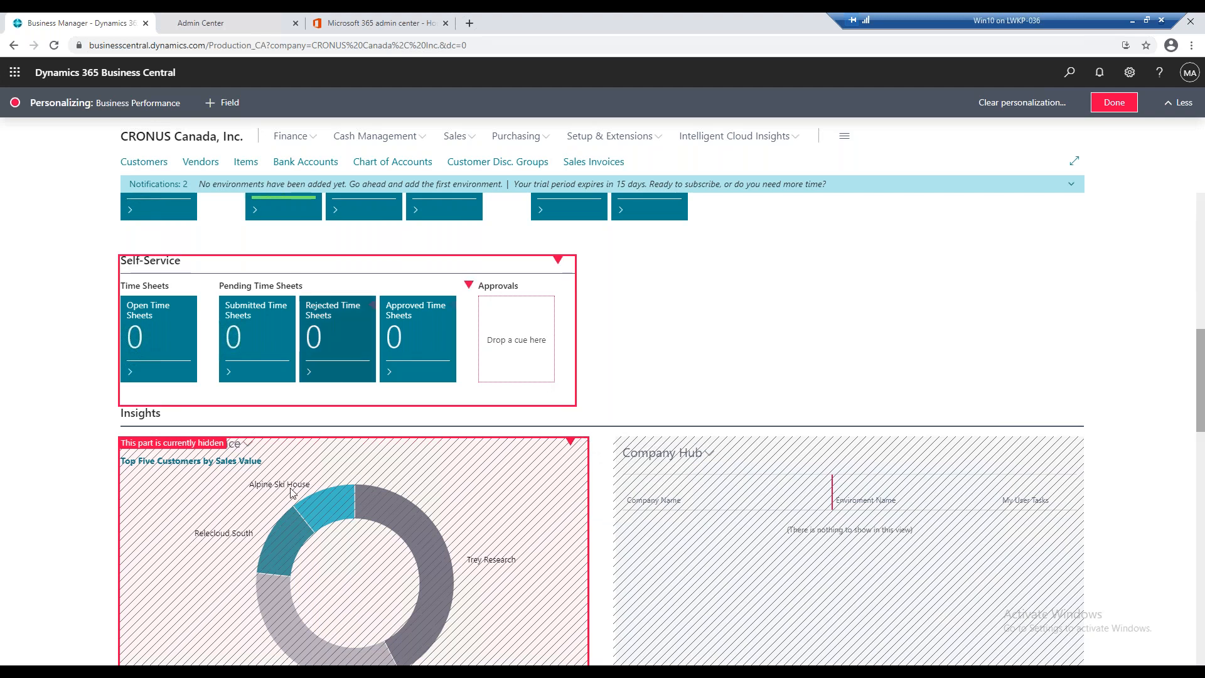
scroll(557, 449, up, 10)
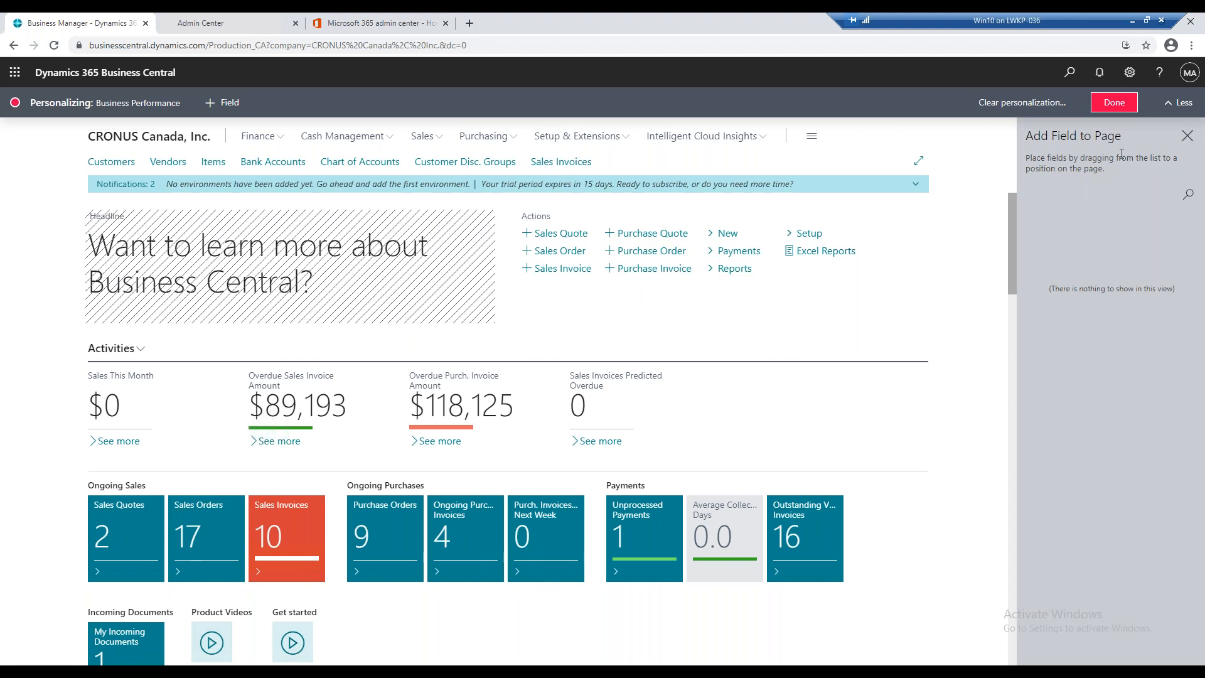
click(1186, 136)
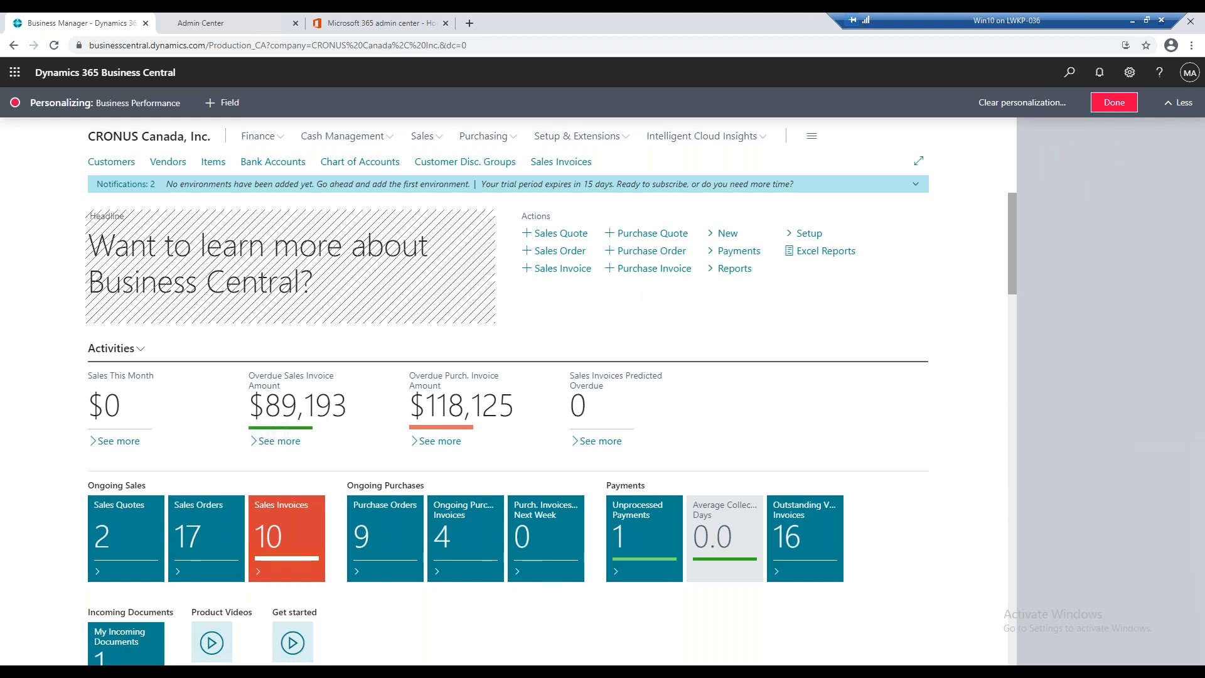
click(1114, 103)
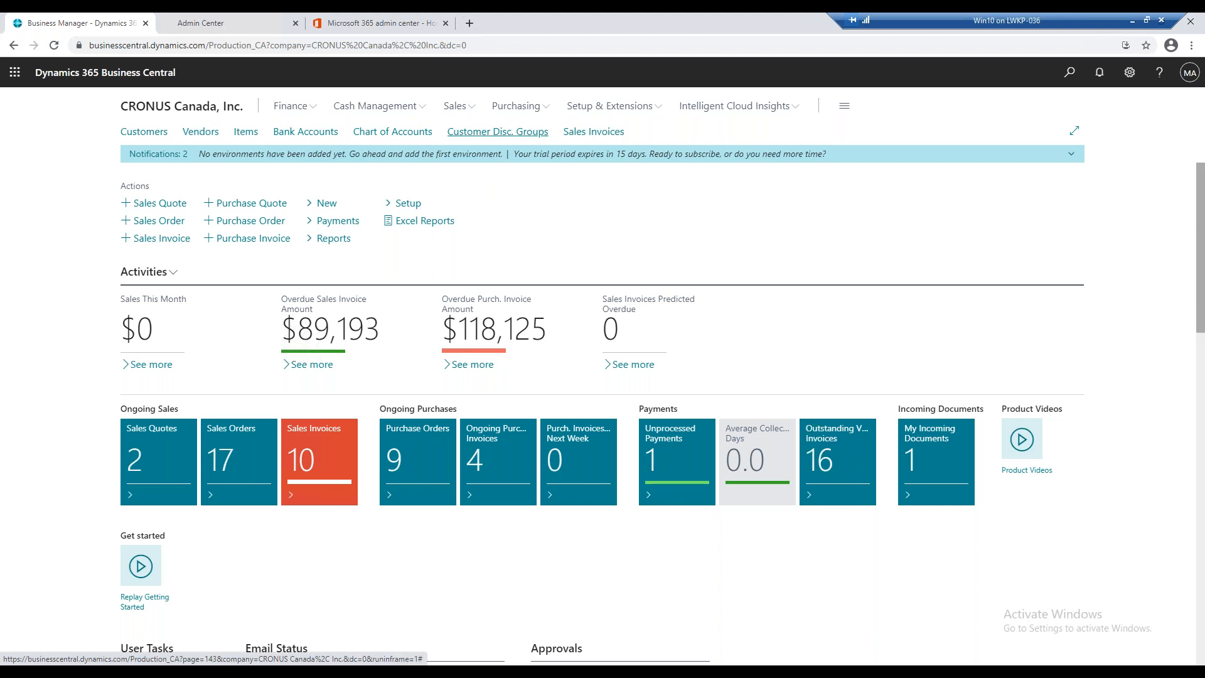
Review the personalized Role Center from its activity tiles through the Insights parts
scroll(613, 365, down, 8)
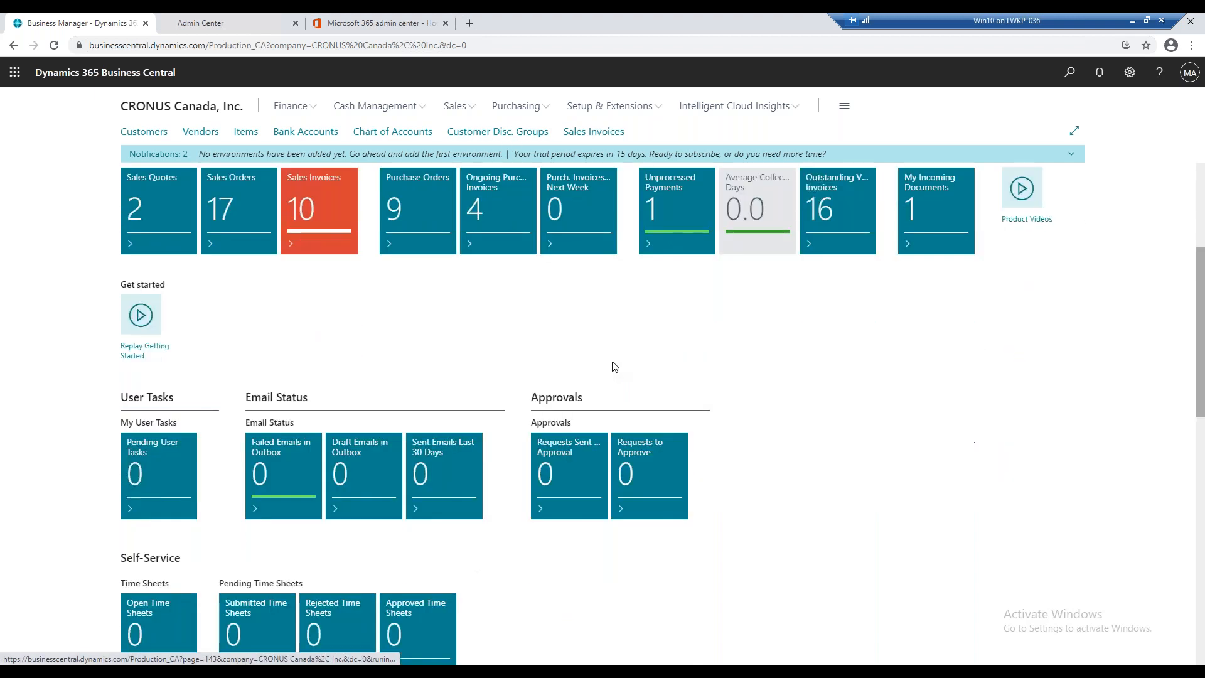
scroll(613, 366, down, 8)
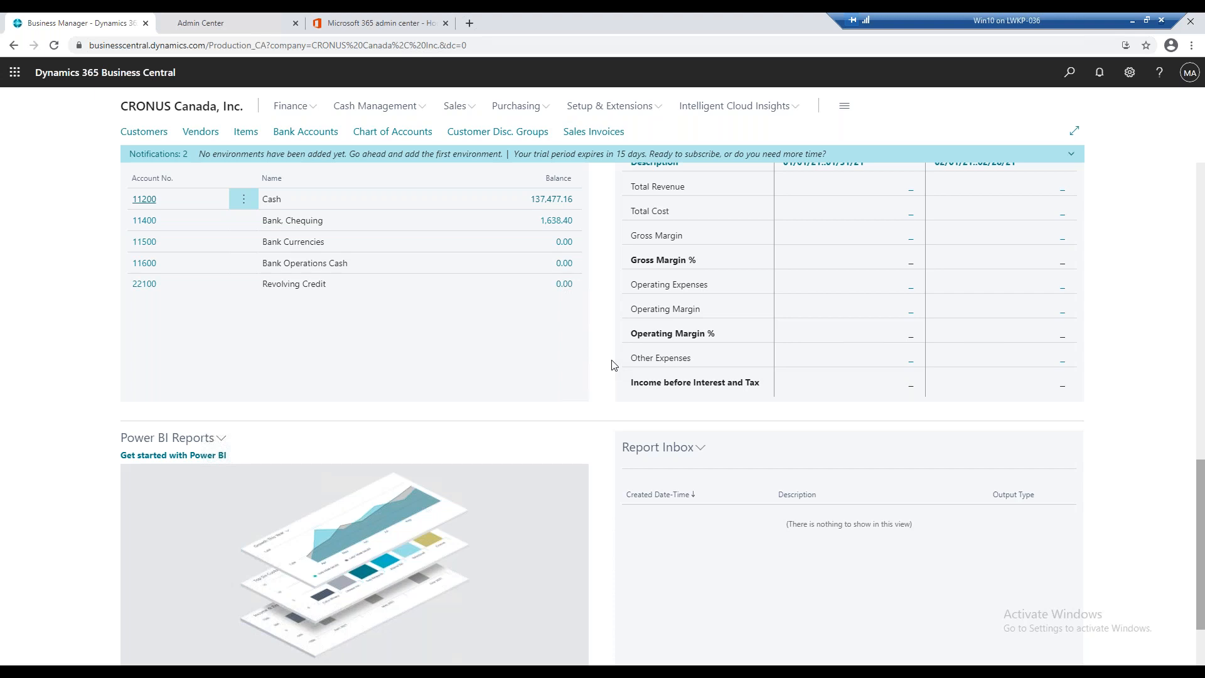
scroll(464, 396, up, 2)
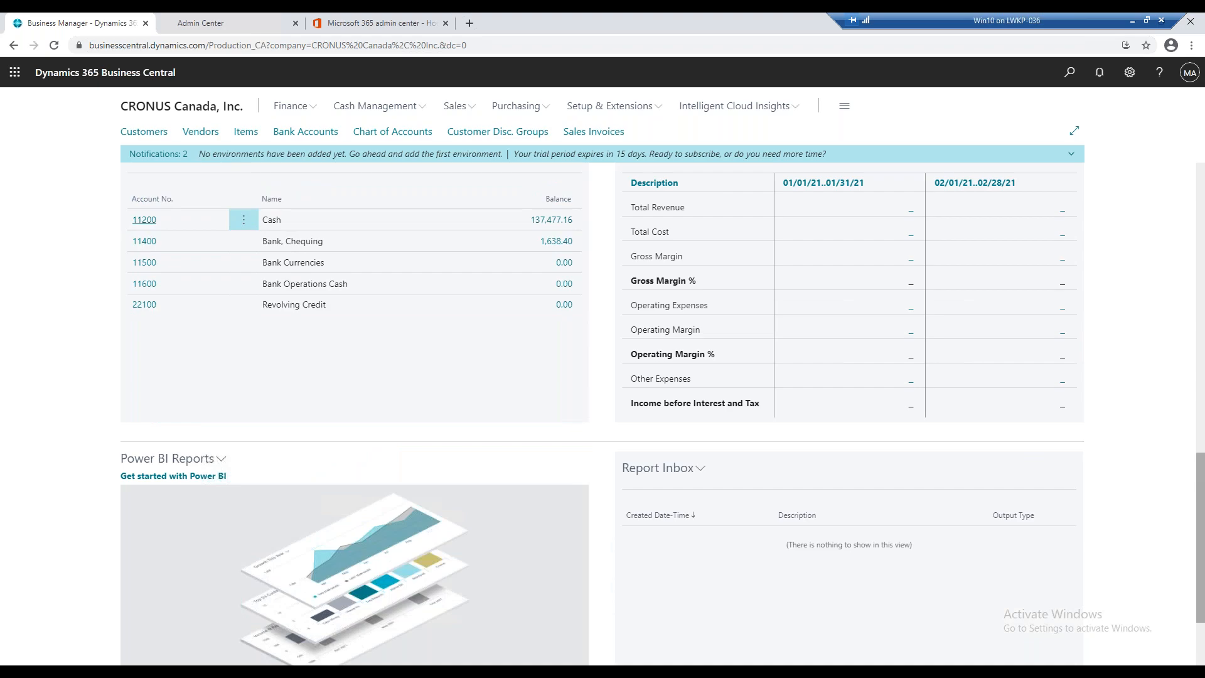
key(alt+Tab)
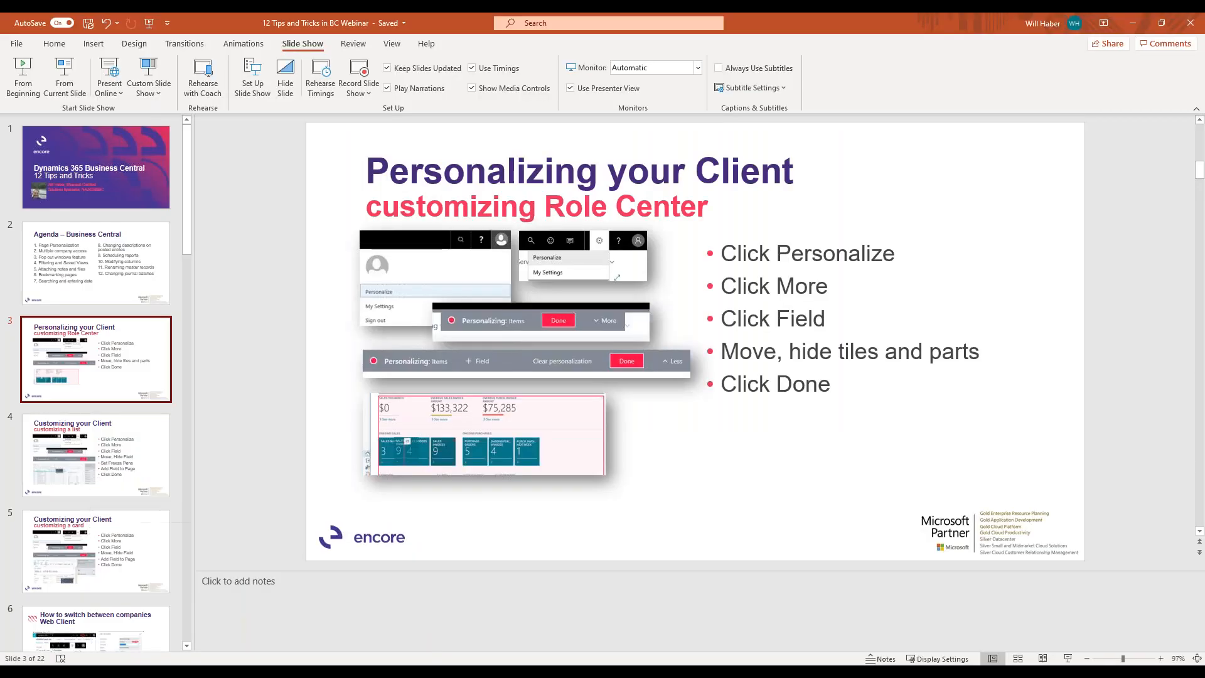
click(1125, 29)
scroll(991, 196, up, 7)
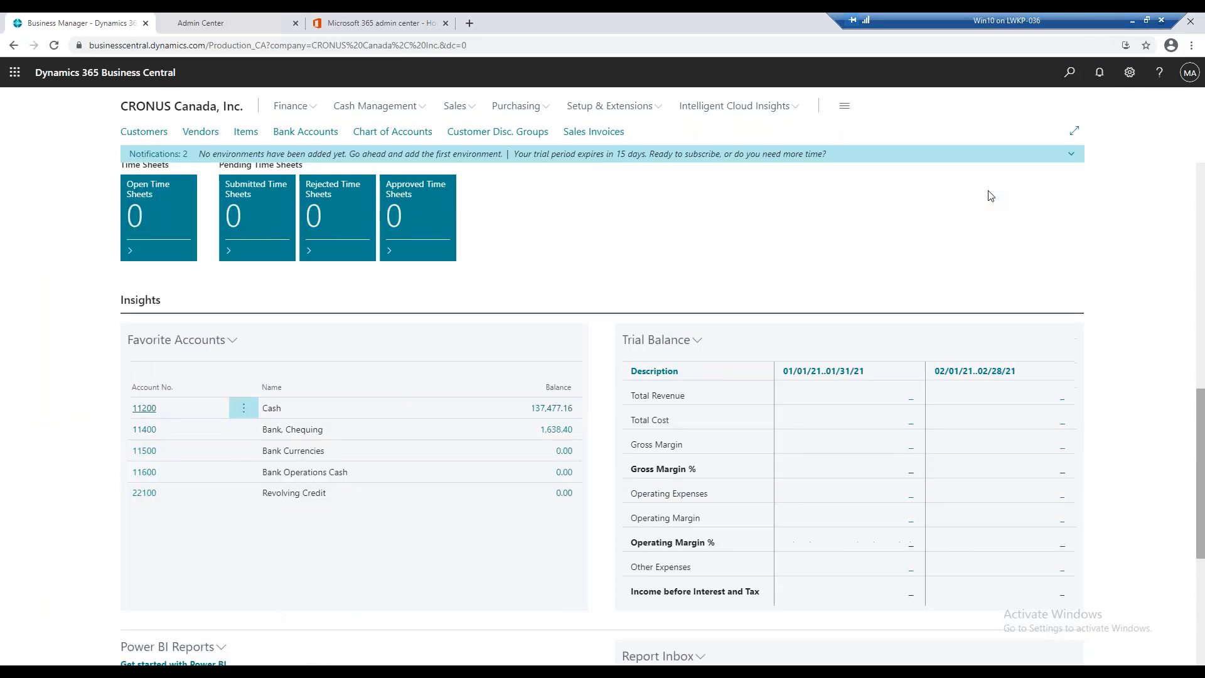
scroll(988, 194, up, 7)
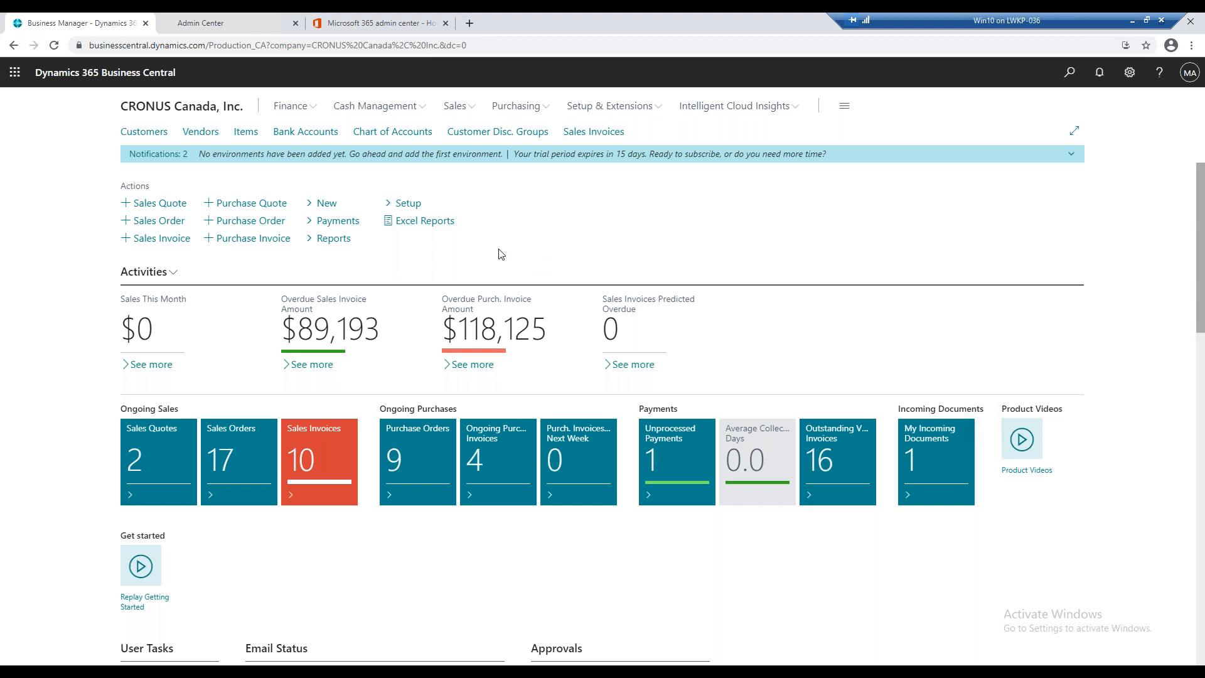
Open the Customers list, start personalizing it, and hide the Currency Code column
click(149, 133)
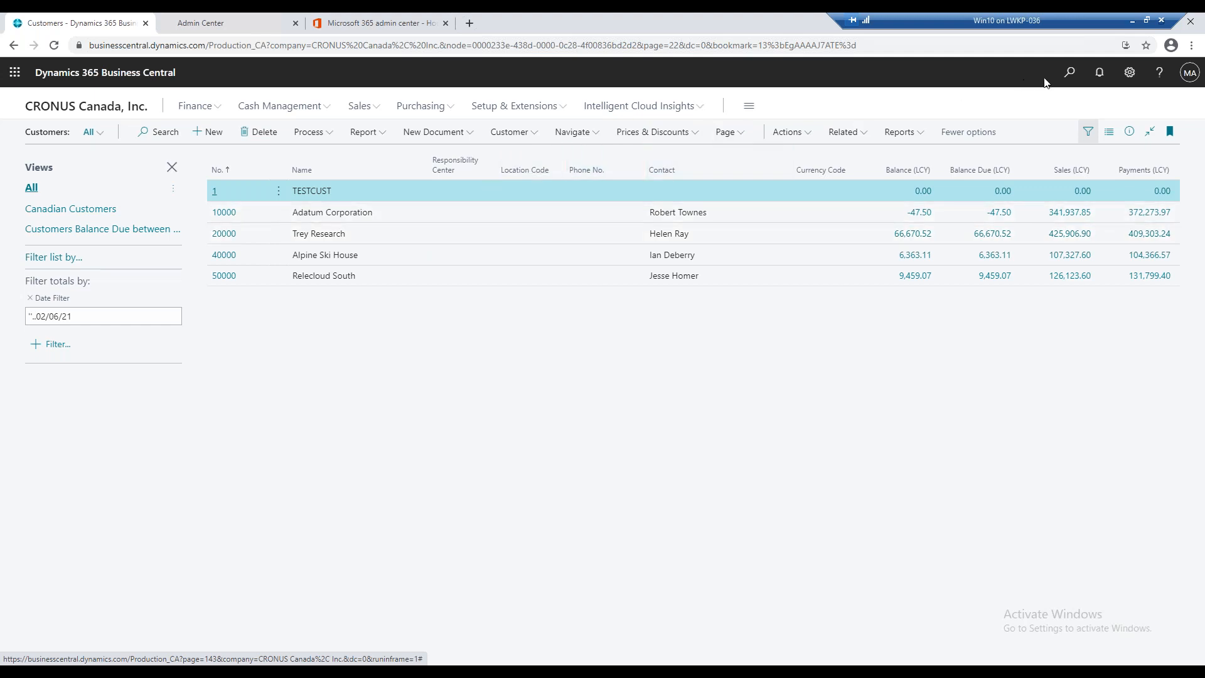
click(1128, 73)
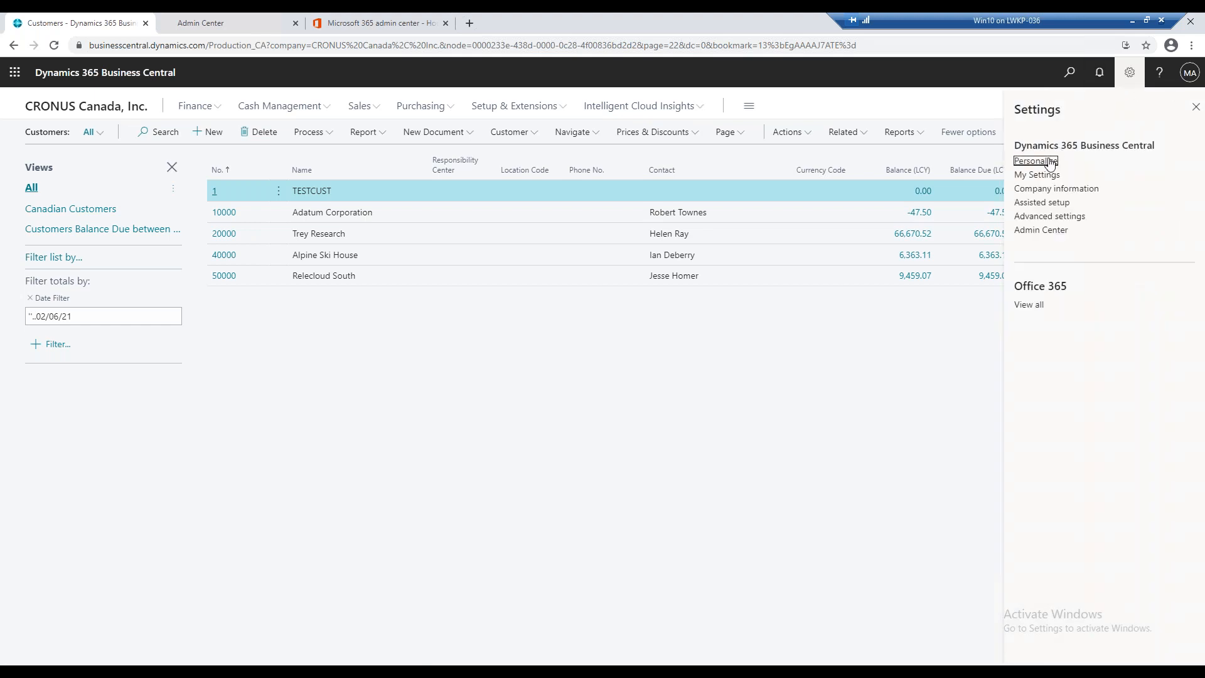
click(1022, 161)
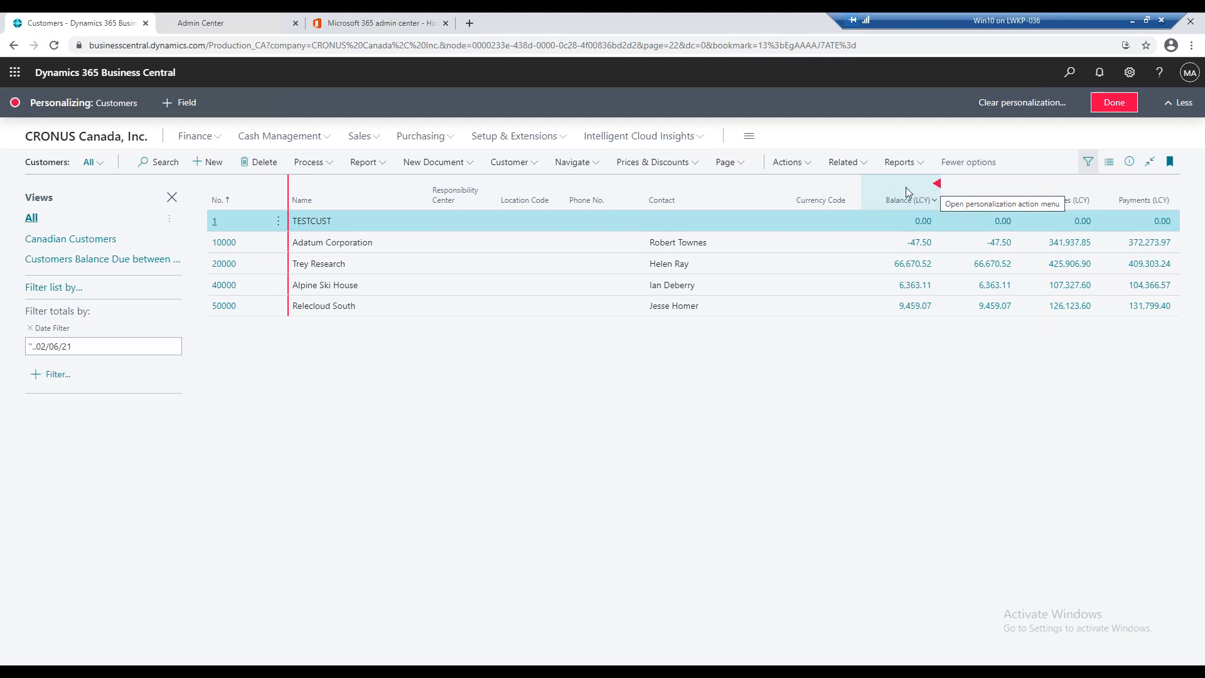
click(858, 183)
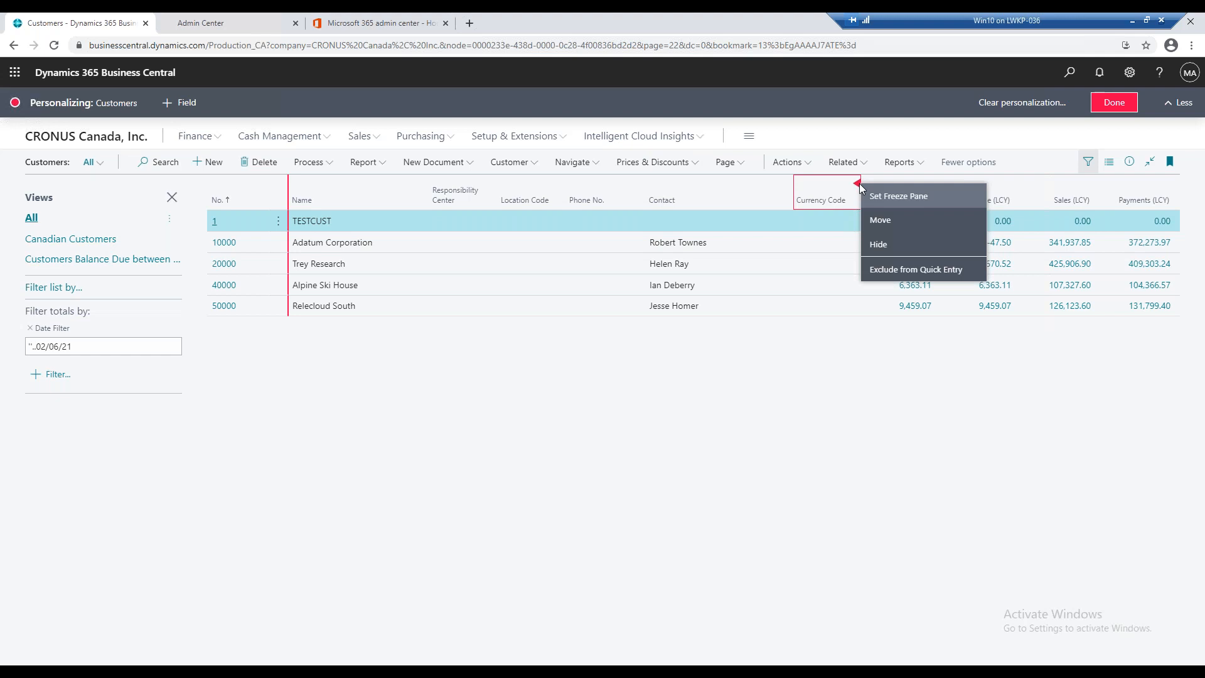
click(893, 242)
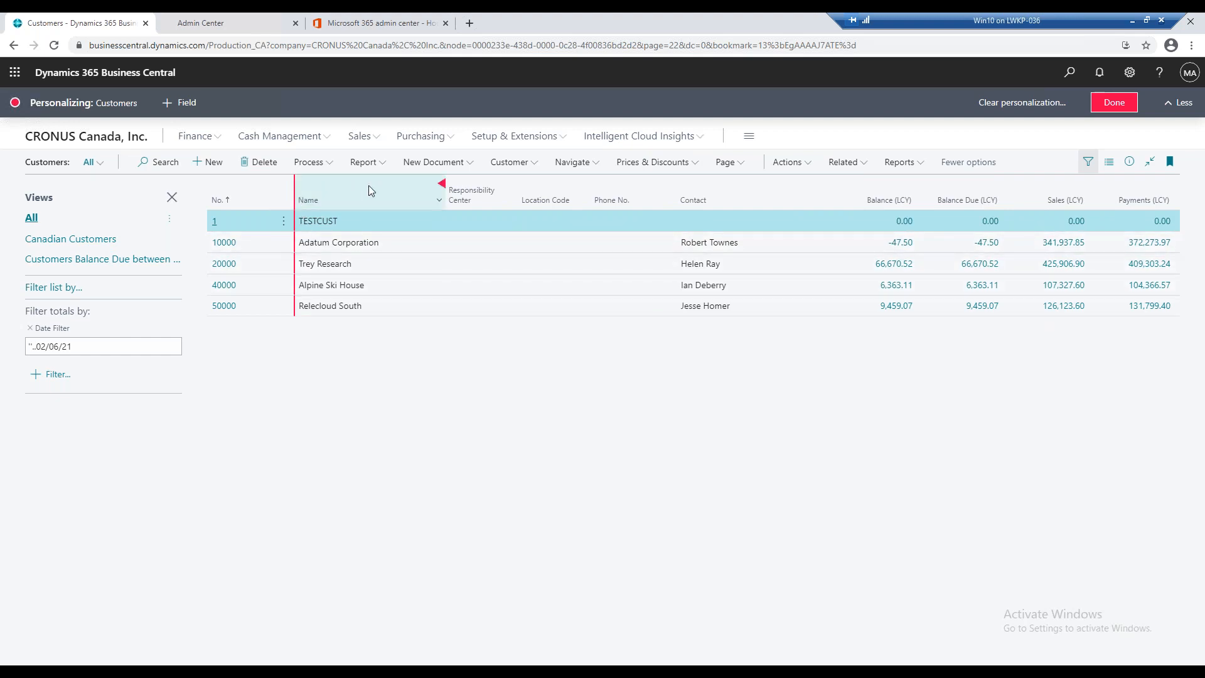
Set the freeze pane at the Name column and finish personalizing the Customers list
click(442, 184)
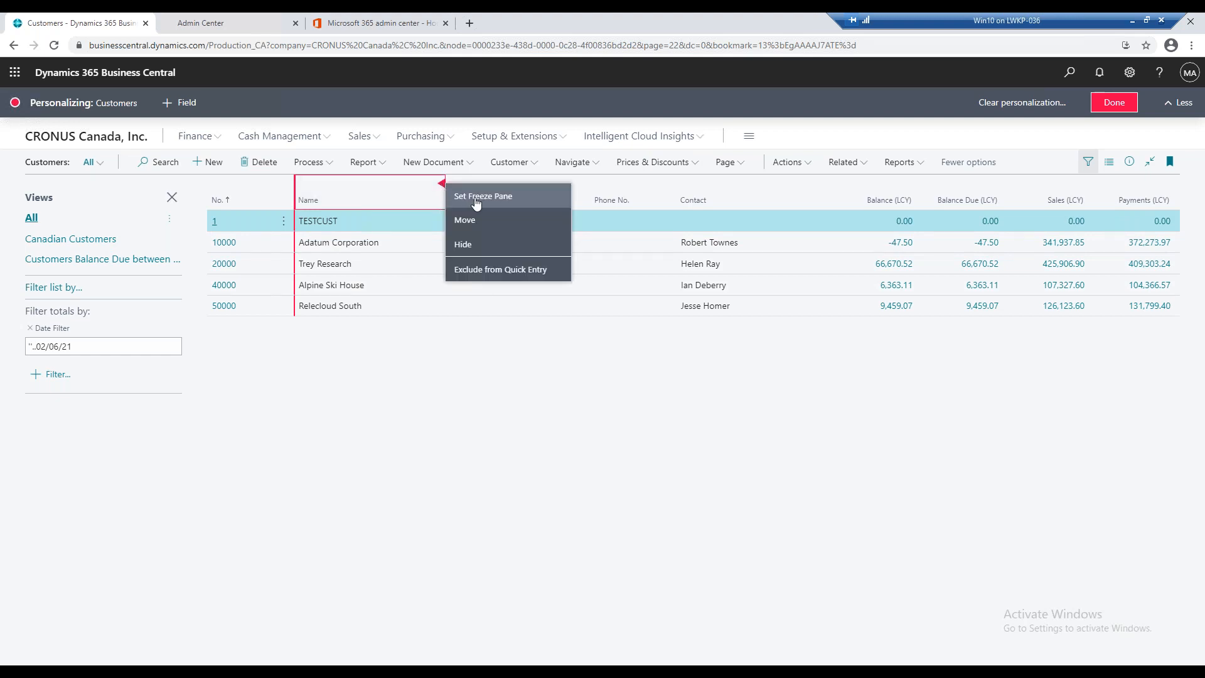
click(475, 198)
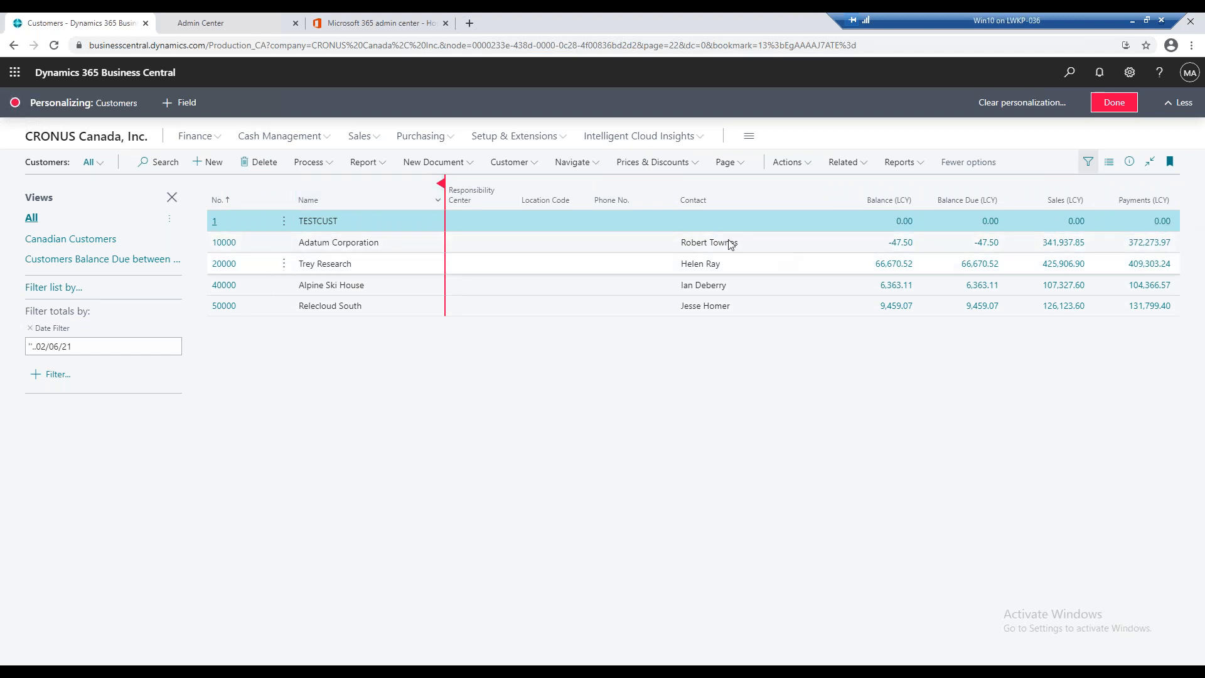
click(1113, 102)
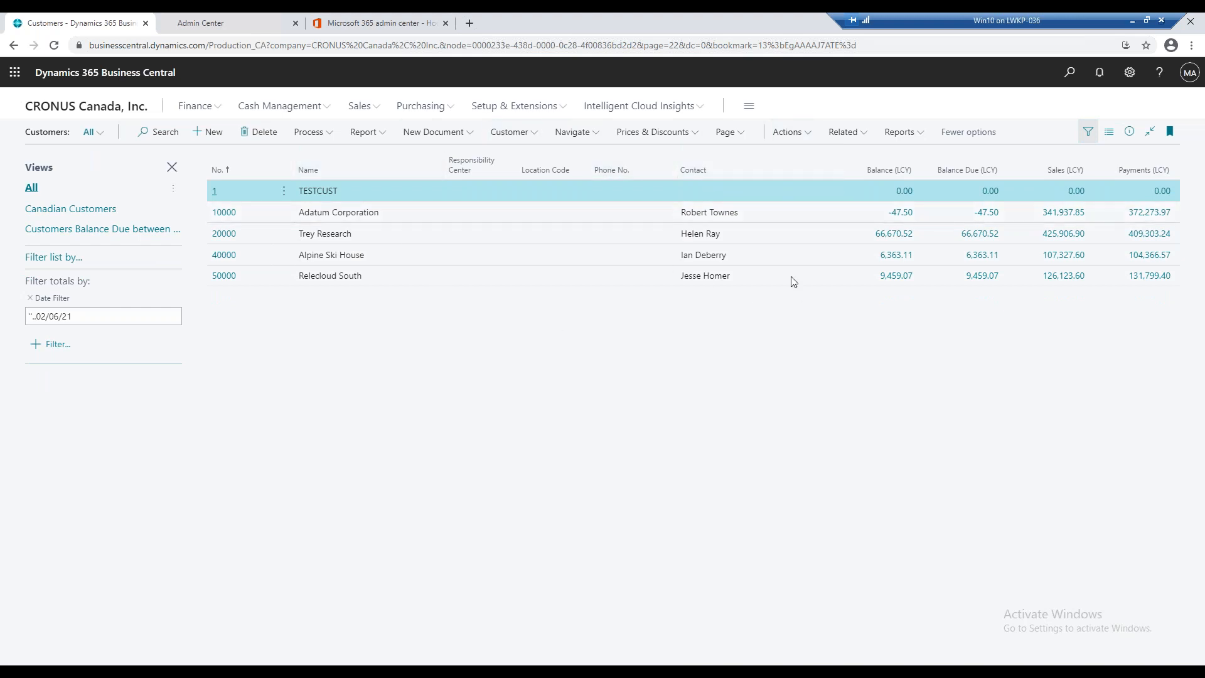
Open the Trey Research customer card, start personalizing it, and set the Contact Name field to show under "Show more"
click(228, 238)
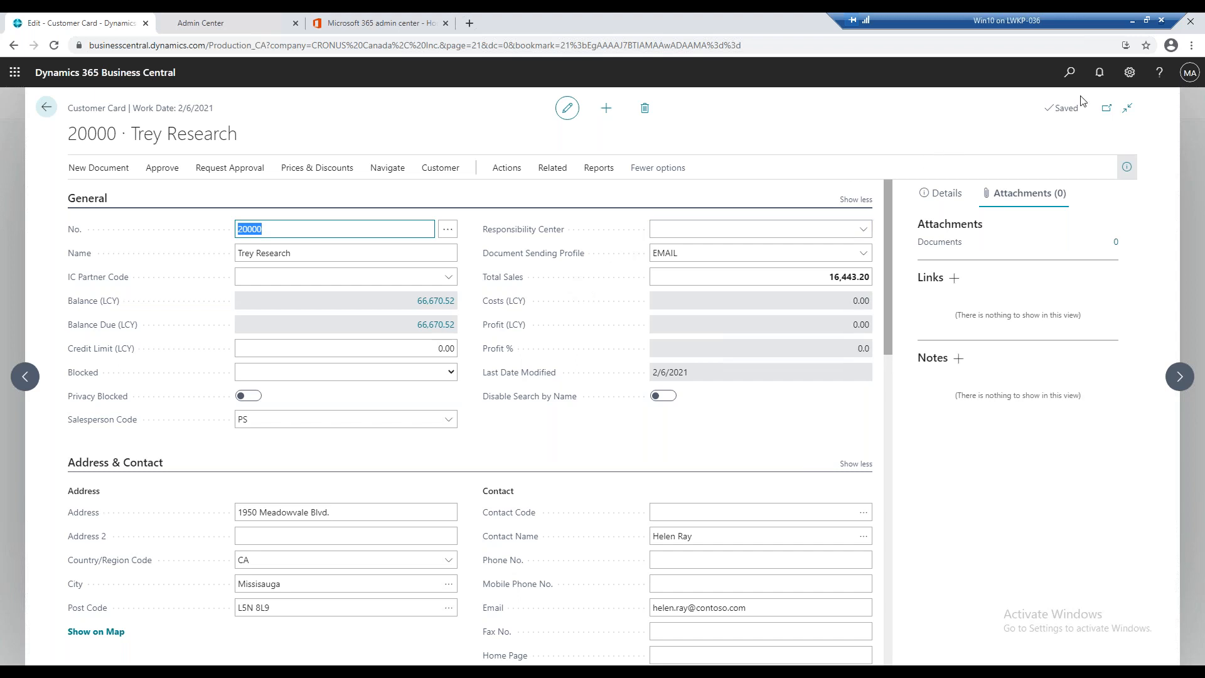
click(1125, 77)
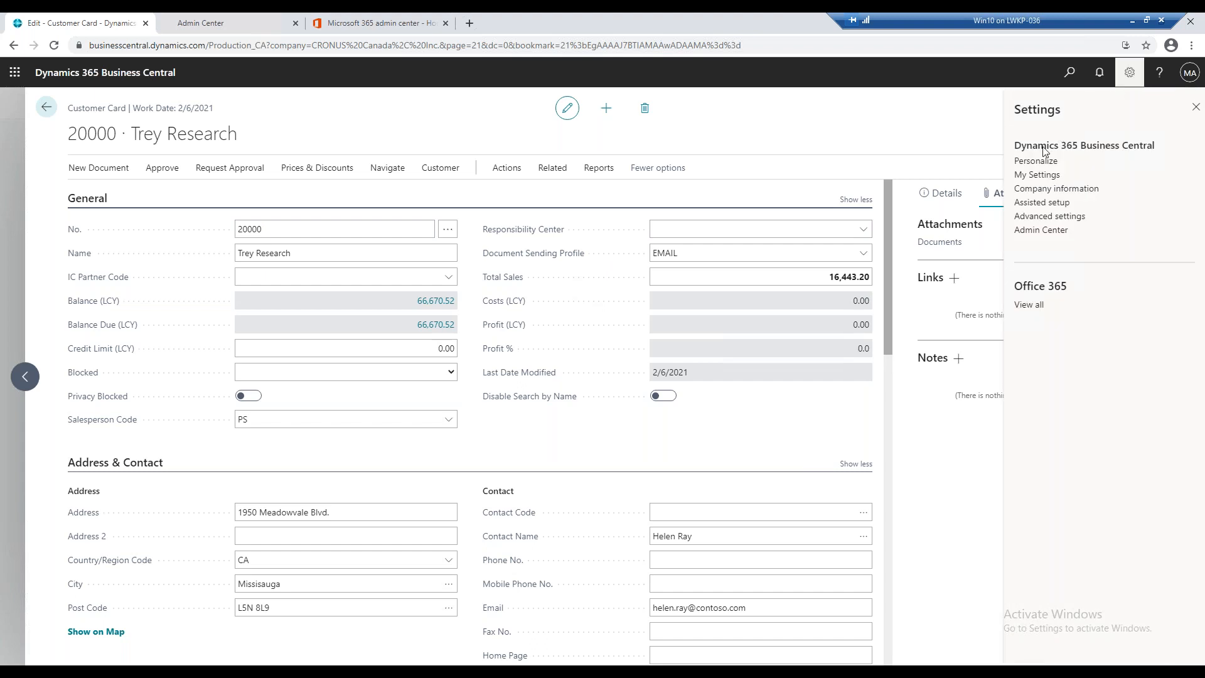
click(1037, 162)
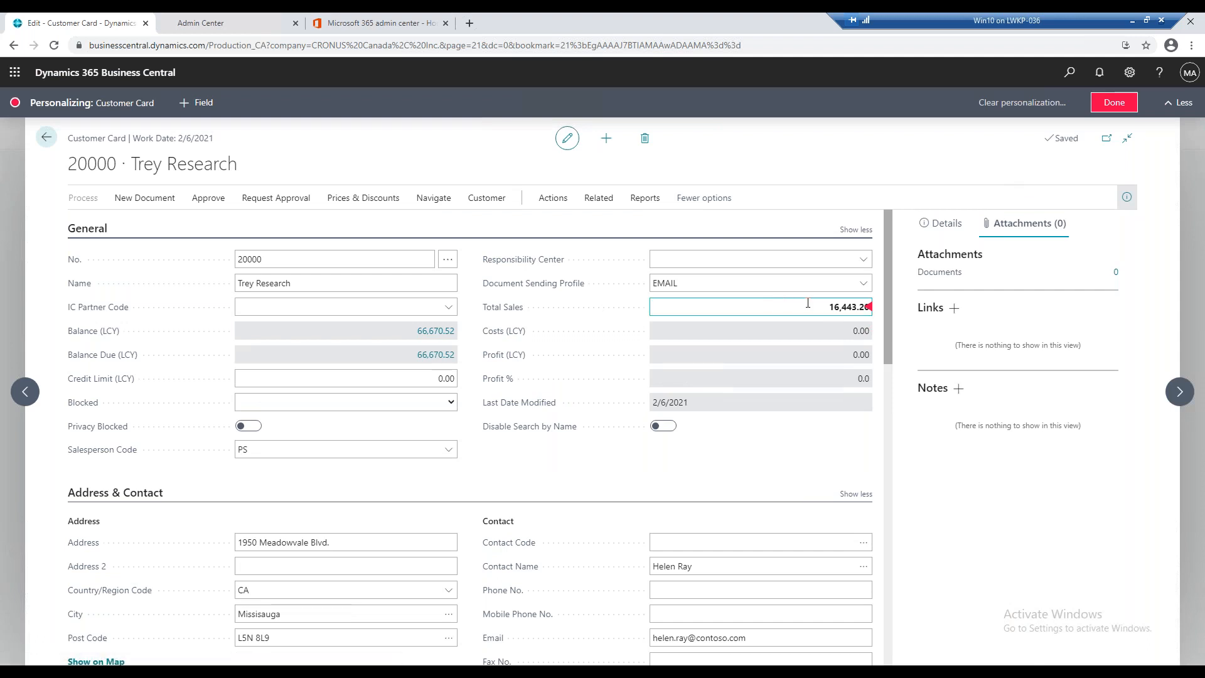
scroll(687, 315, down, 3)
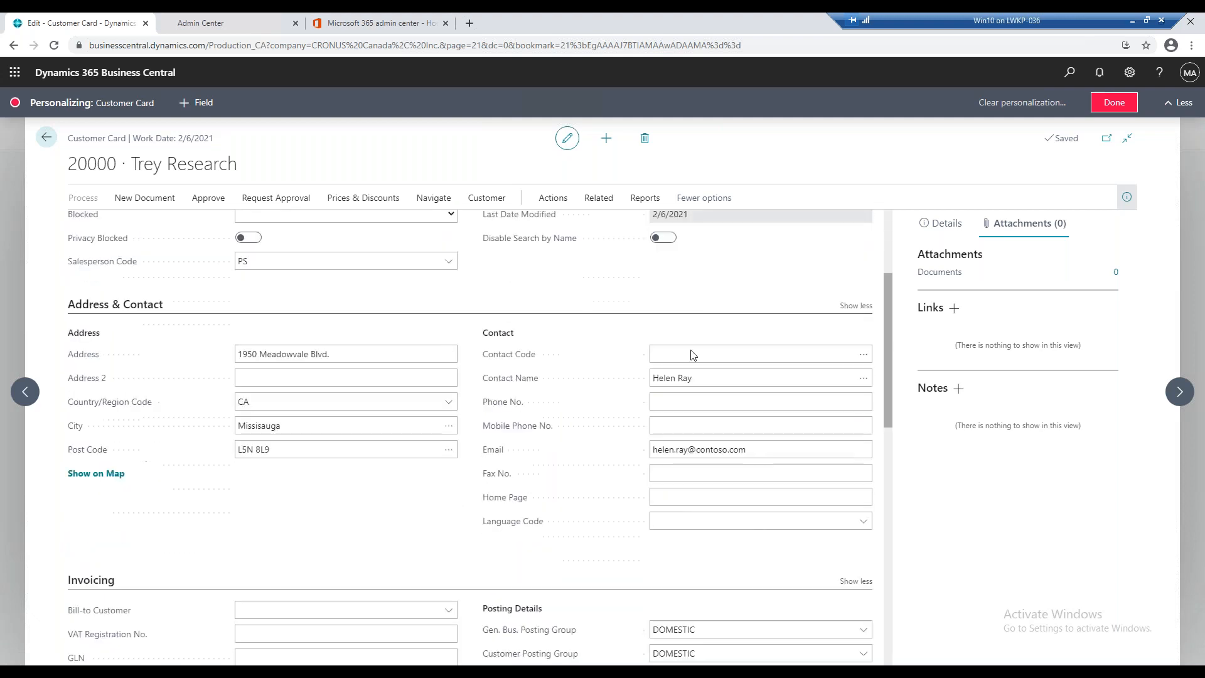
click(868, 378)
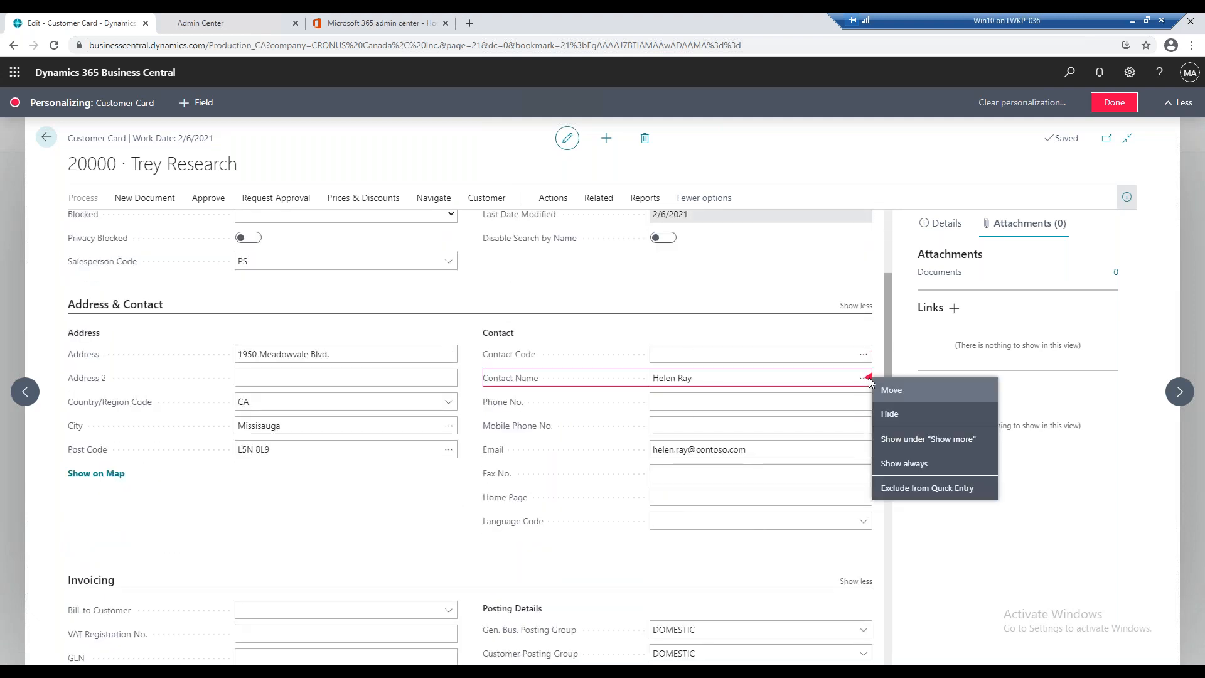
click(948, 447)
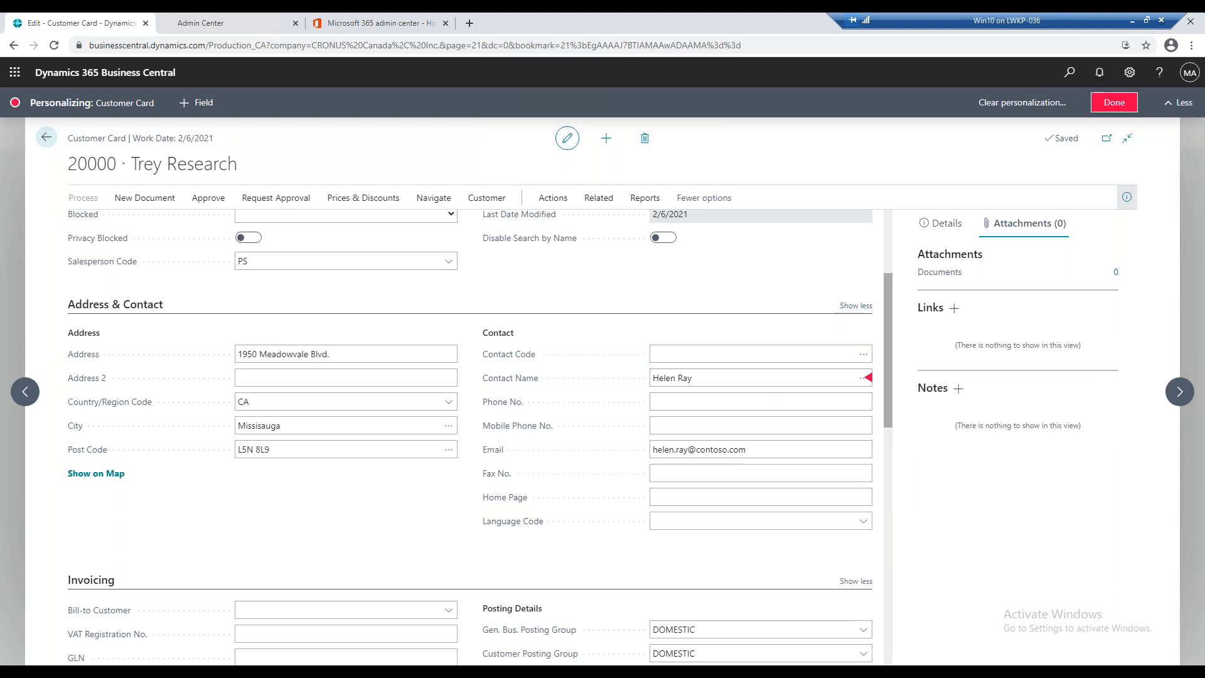
Hide the Phone No. field in the Address & Contact section, finish personalizing the Customer Card, and check the section's collapsed and expanded views
click(856, 306)
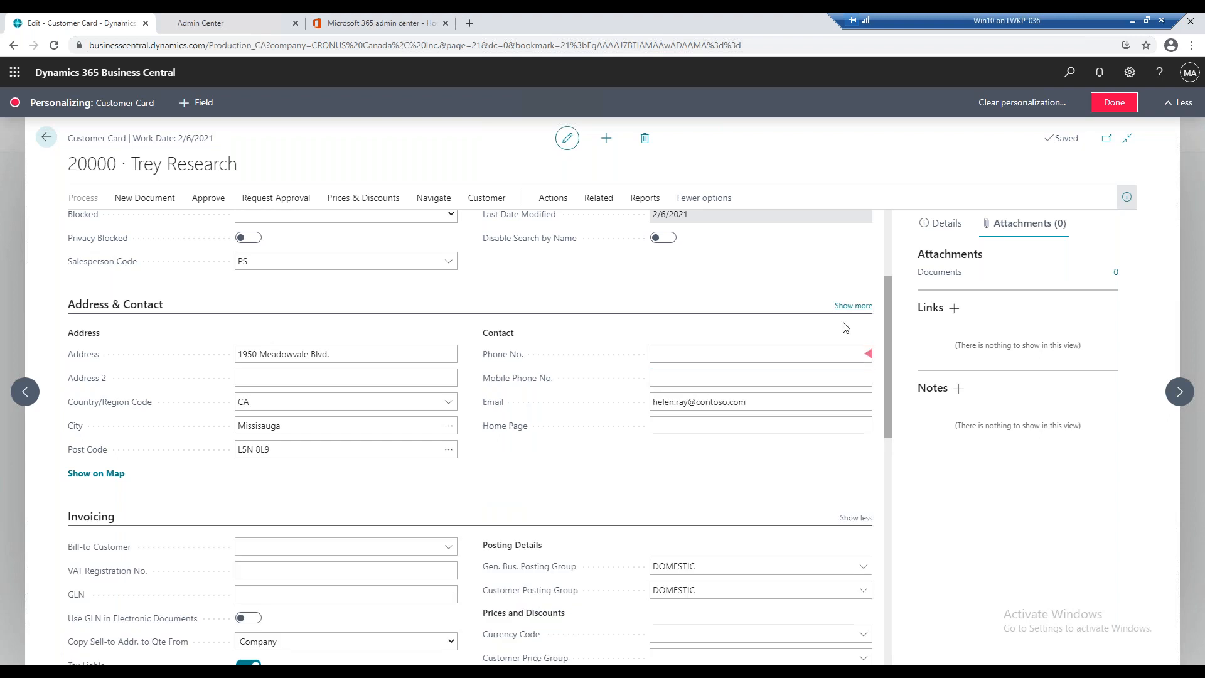
click(855, 307)
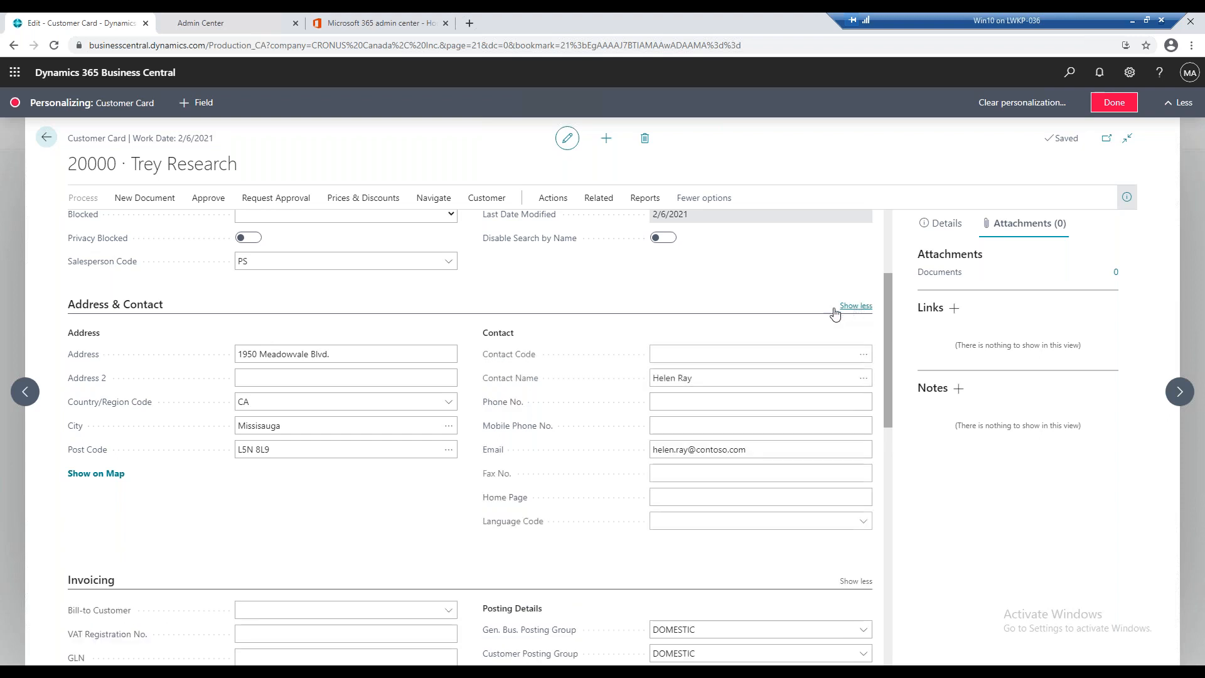
click(868, 401)
click(894, 437)
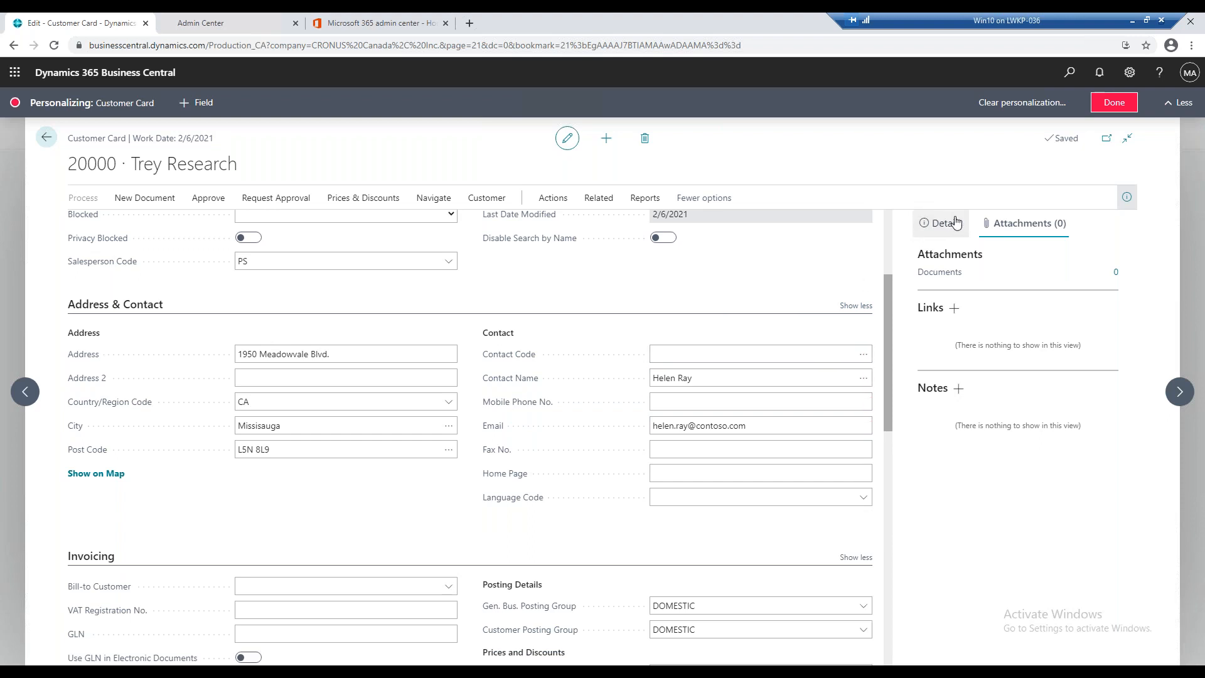
click(1112, 104)
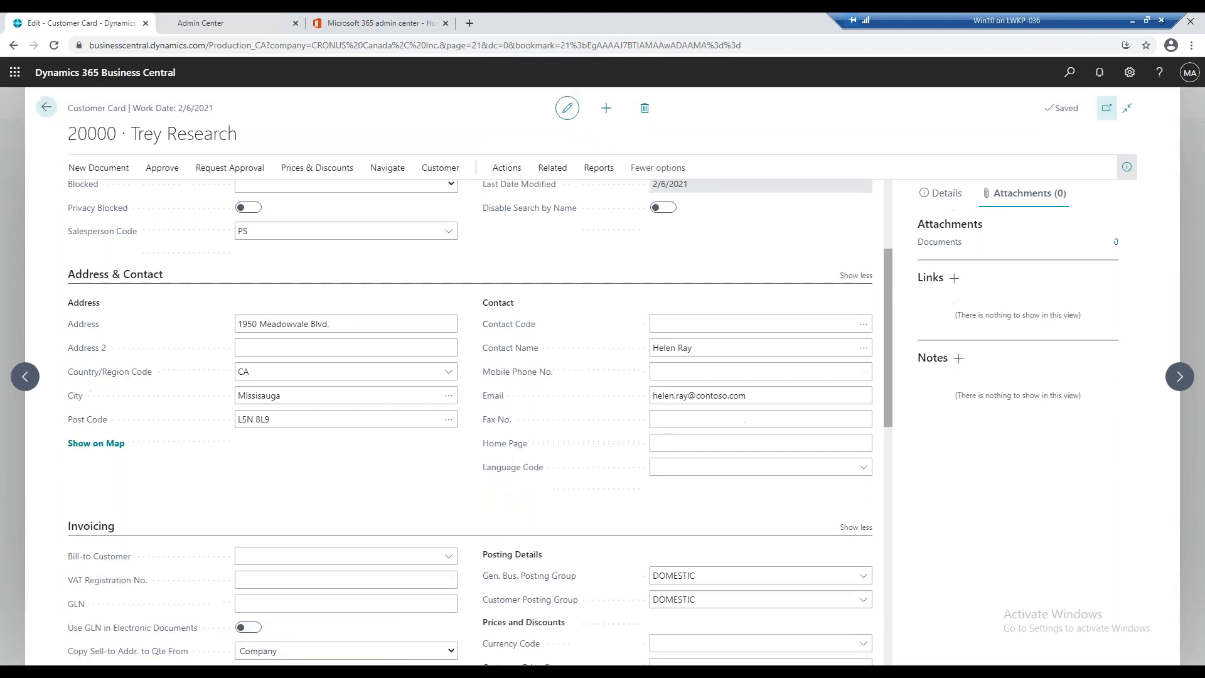
click(855, 277)
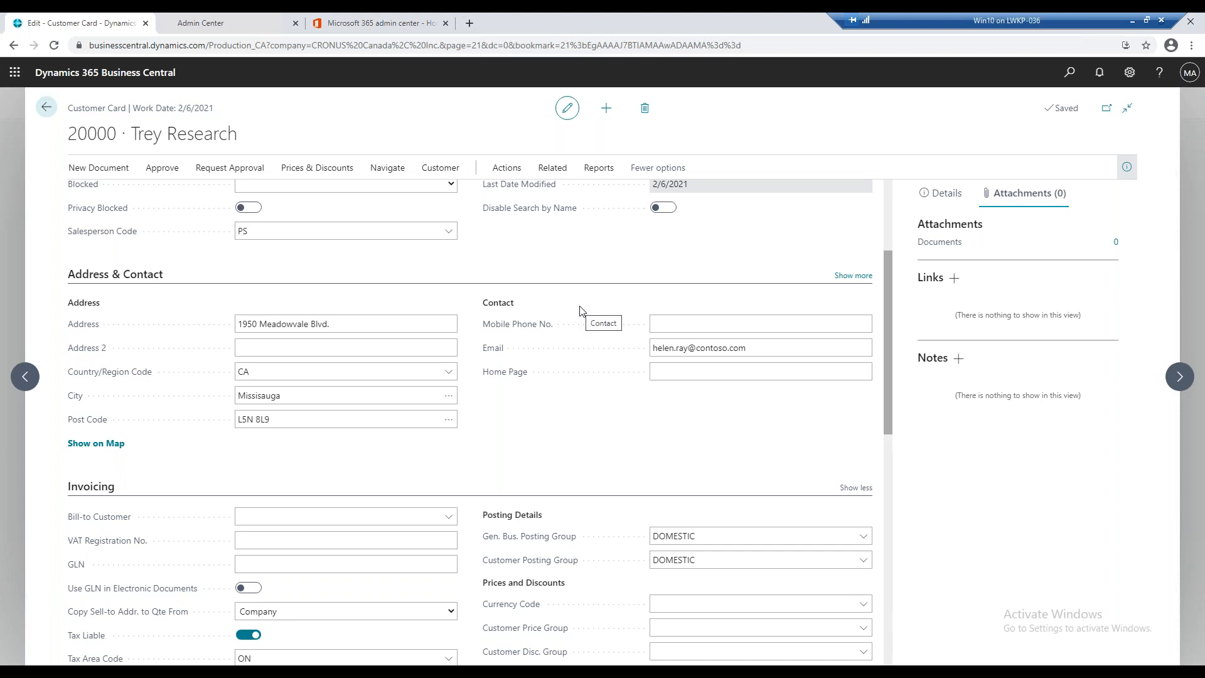
click(853, 277)
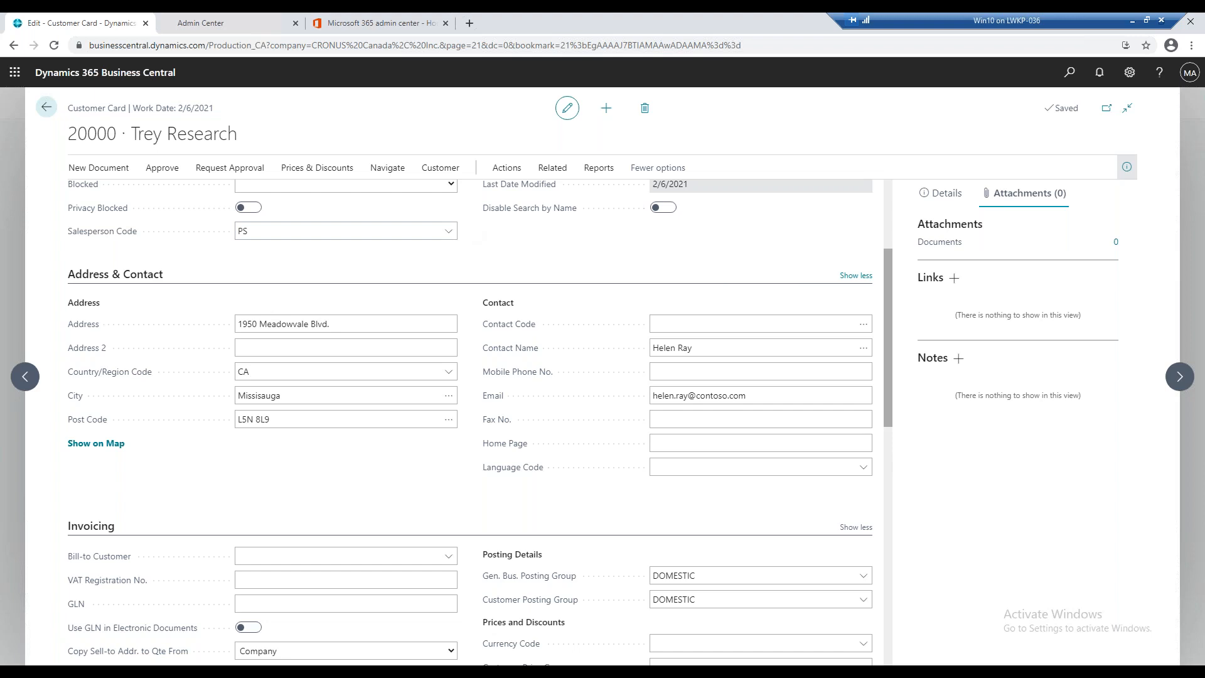
Switch to PowerPoint, display the "How to switch between companies Web Client" slide, and return to Business Central
key(alt+Tab)
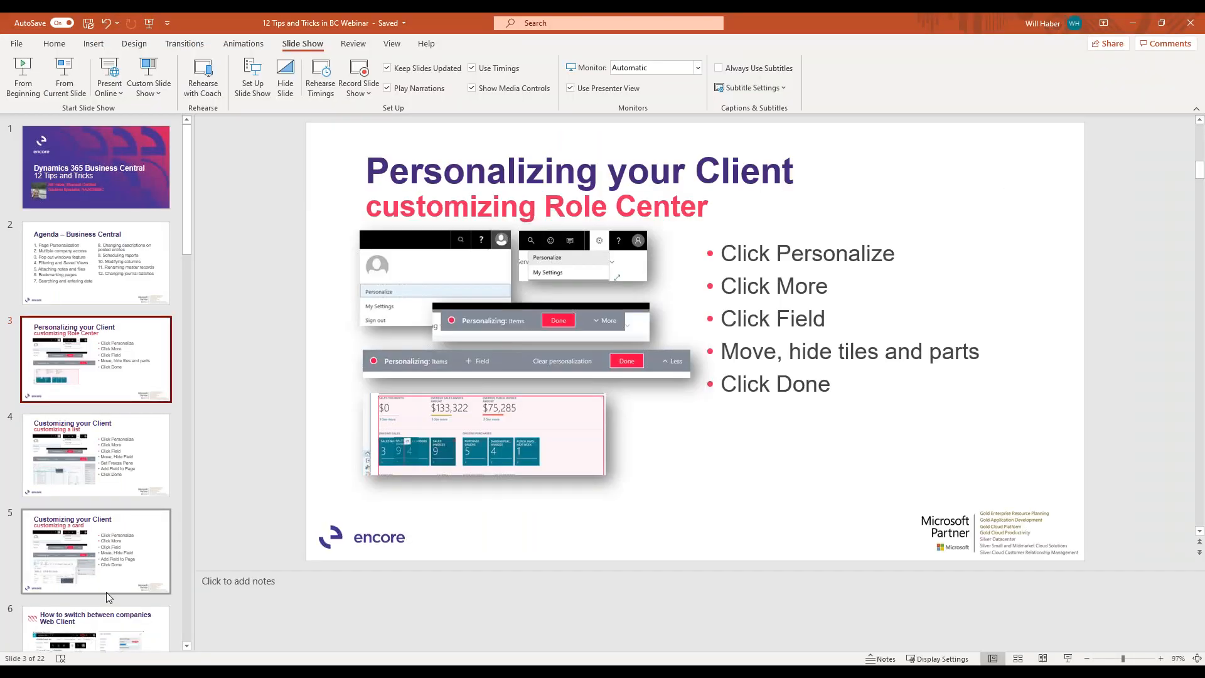
click(105, 615)
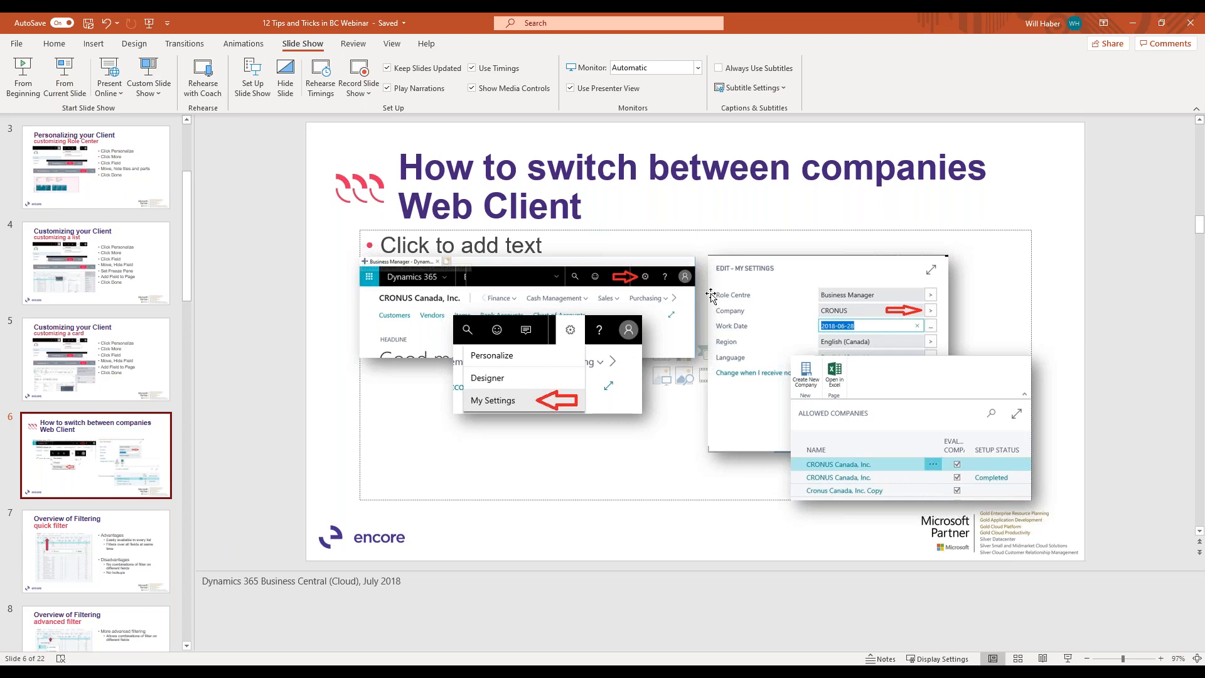
click(1137, 27)
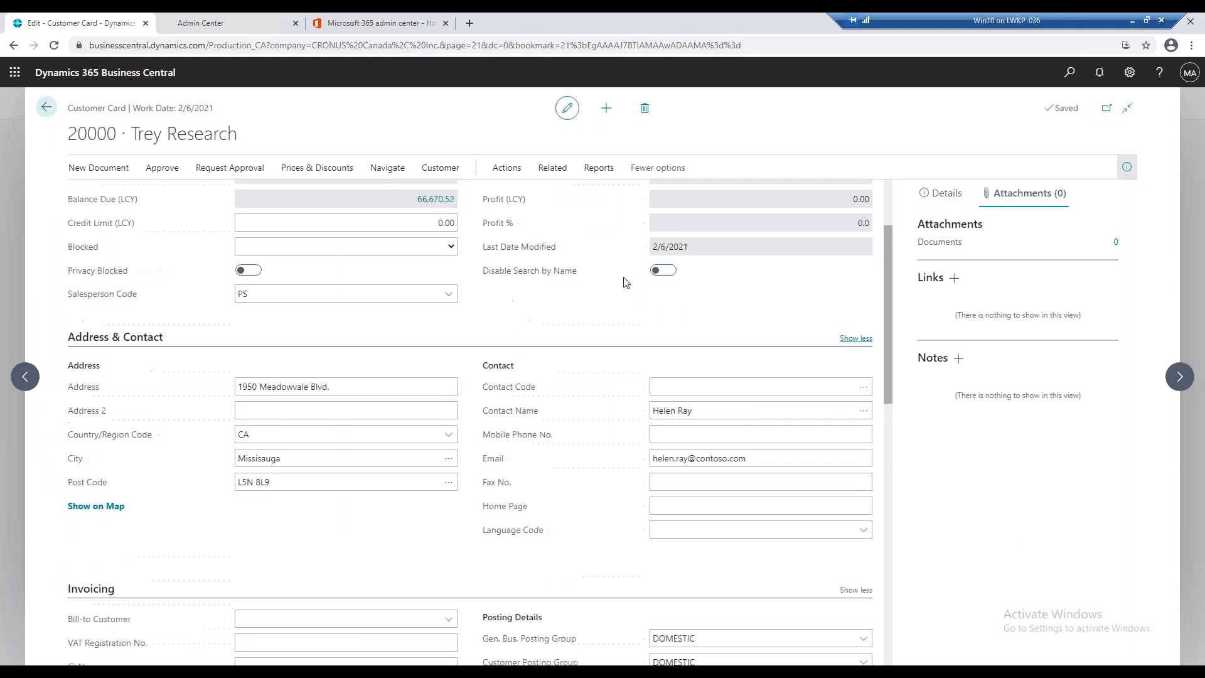
Change the company to My Company in My Settings and apply the settings
scroll(624, 279, up, 3)
click(1132, 73)
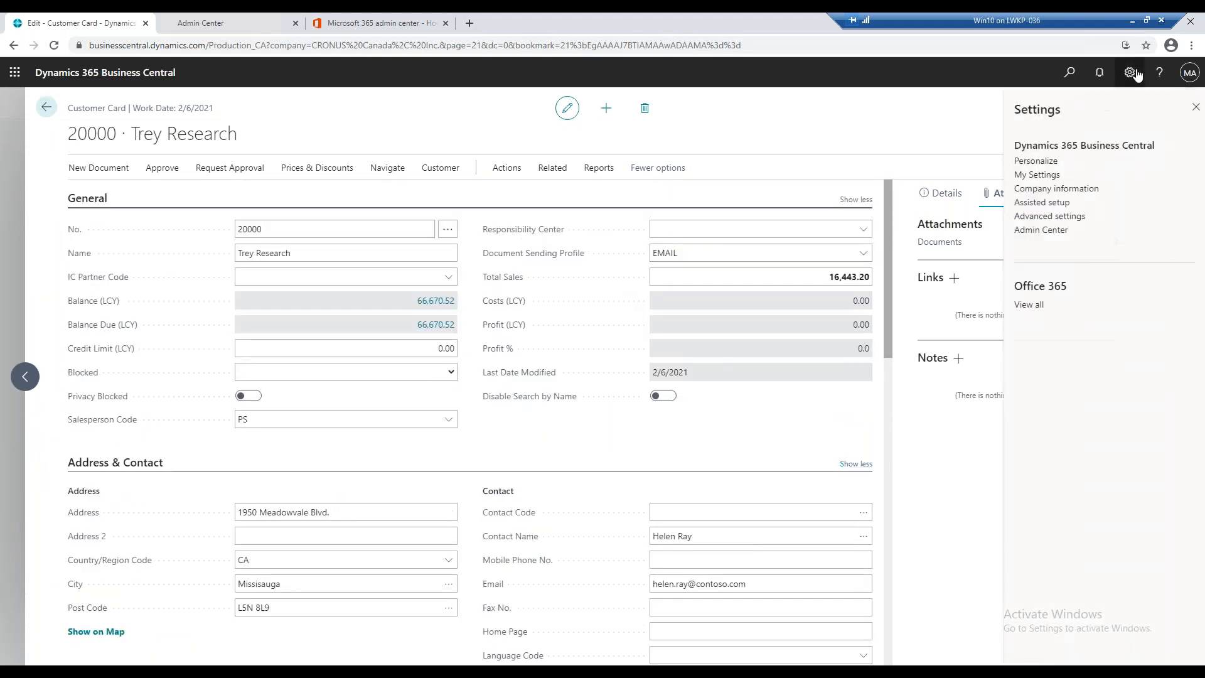
click(1037, 175)
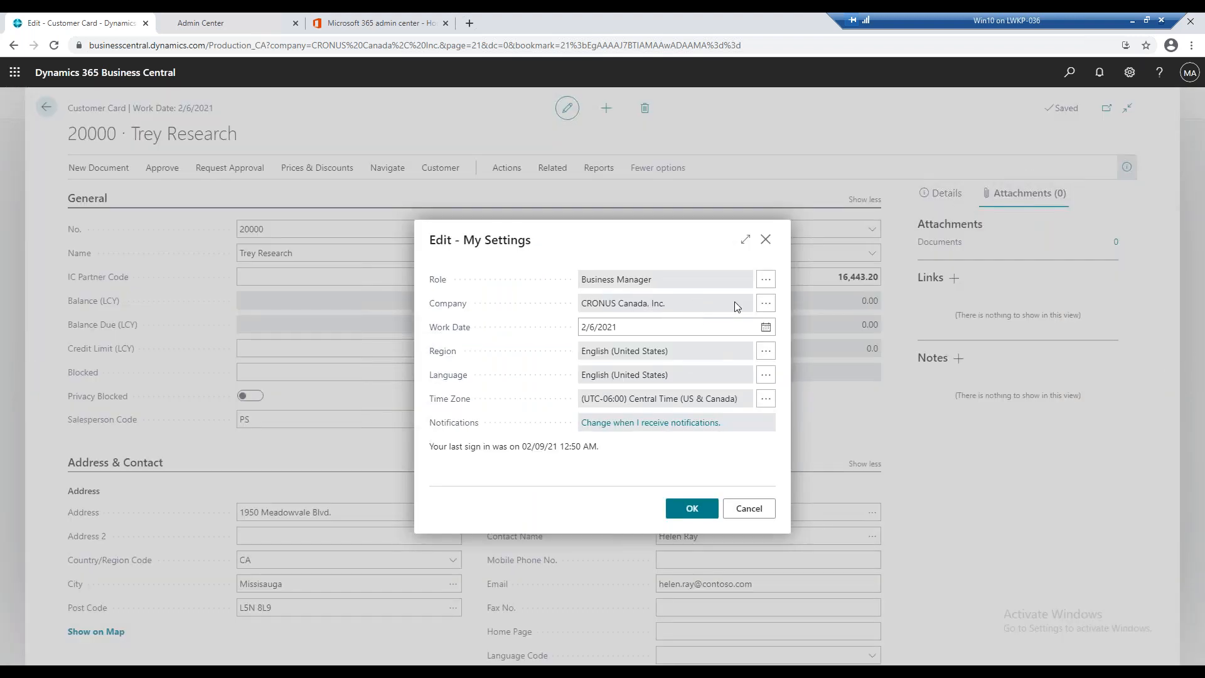
click(767, 304)
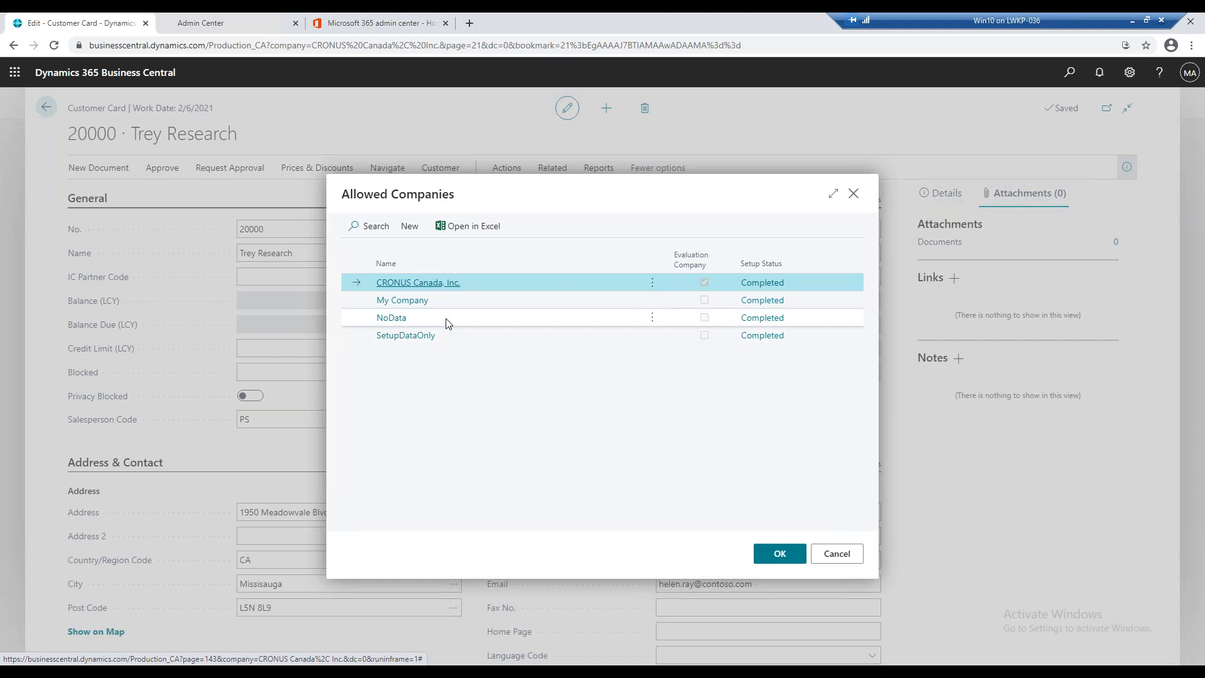
click(475, 305)
click(766, 557)
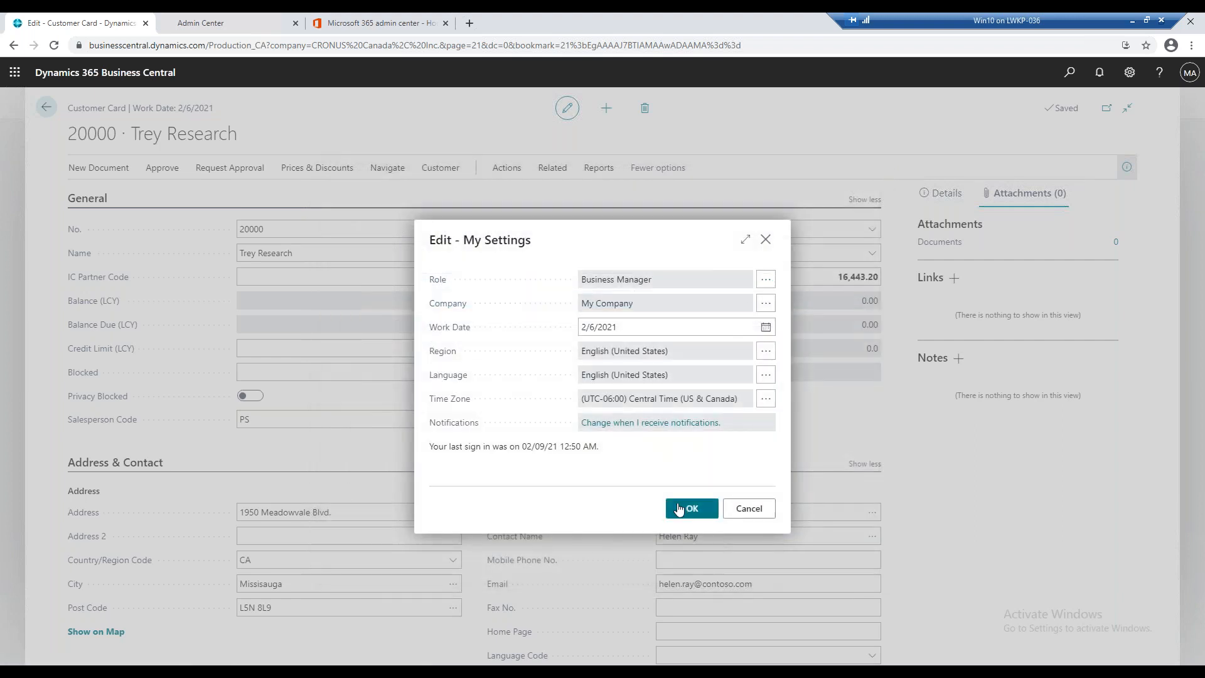
click(678, 510)
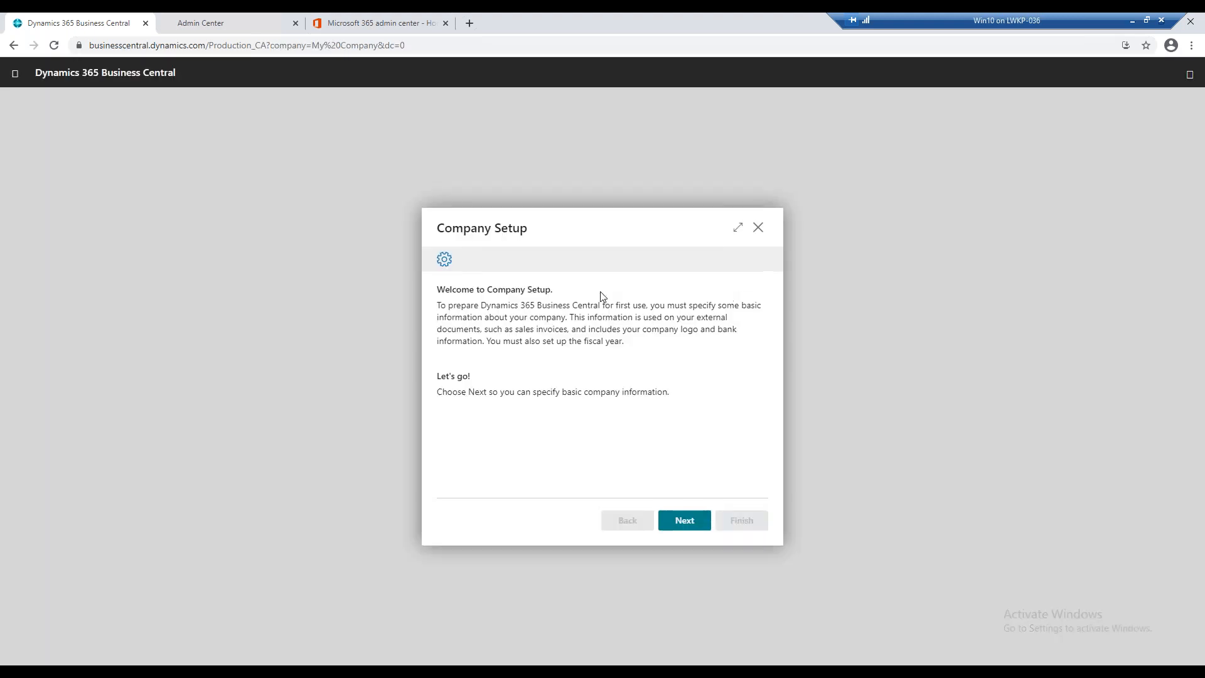
Dismiss the Company Setup guide and go back from the empty Customer Card to the My Company Role Center
click(758, 230)
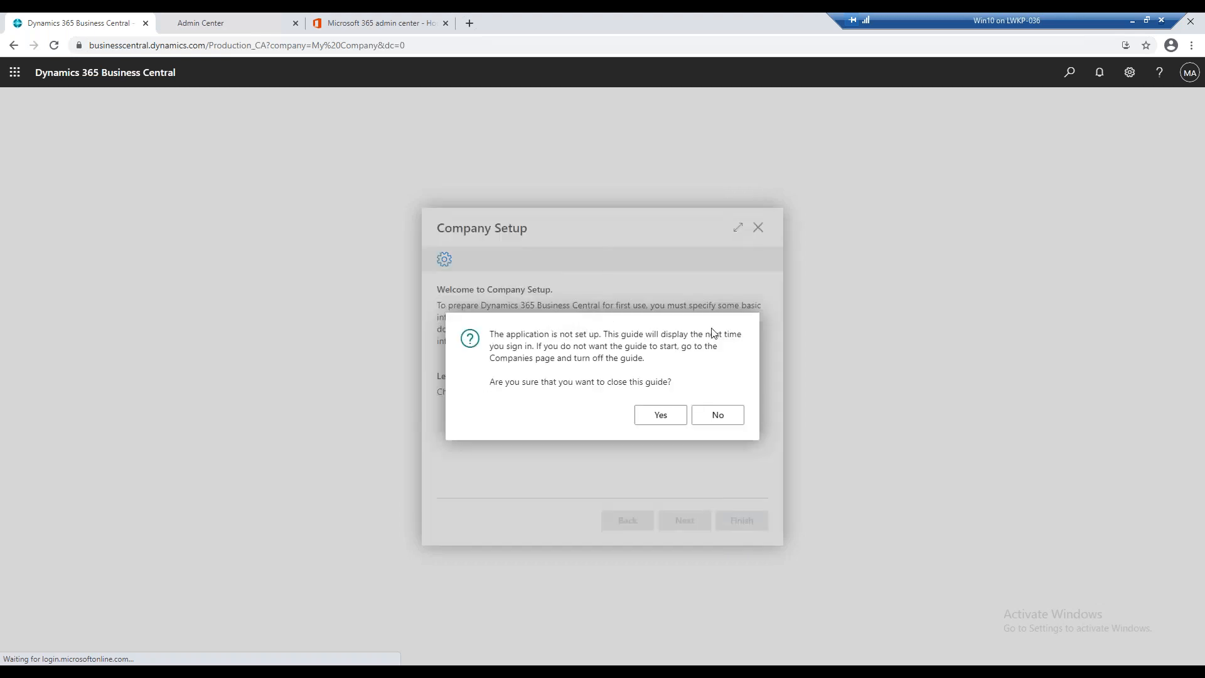
click(658, 420)
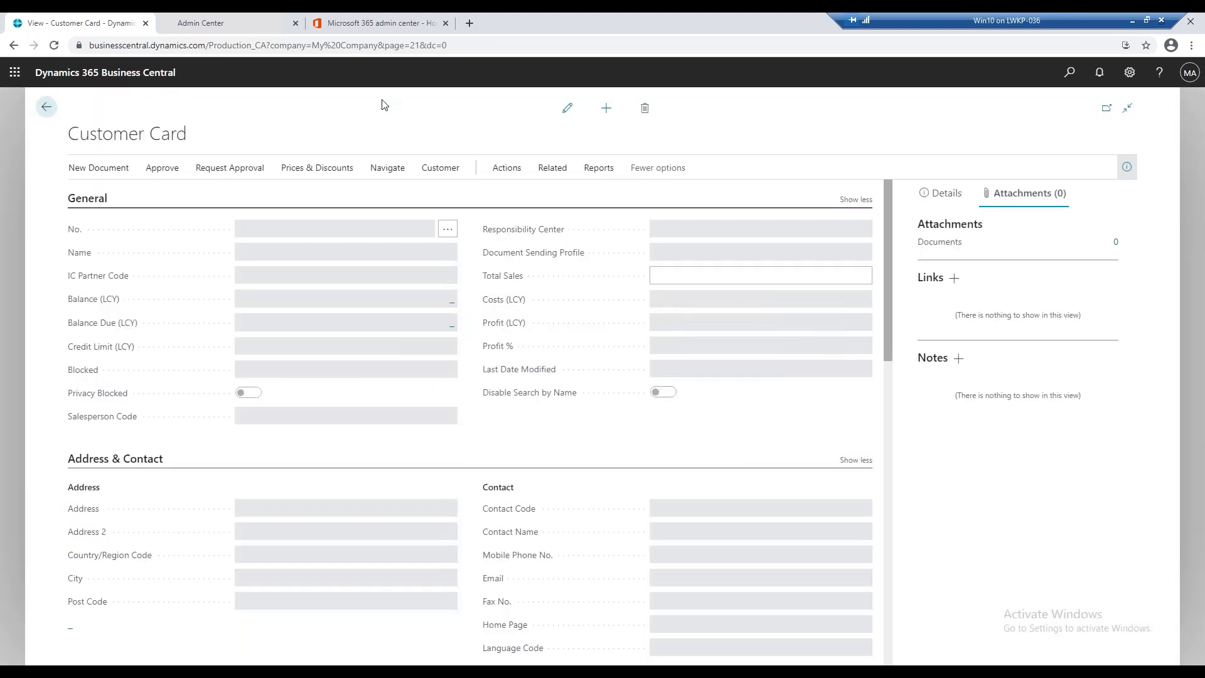
click(46, 107)
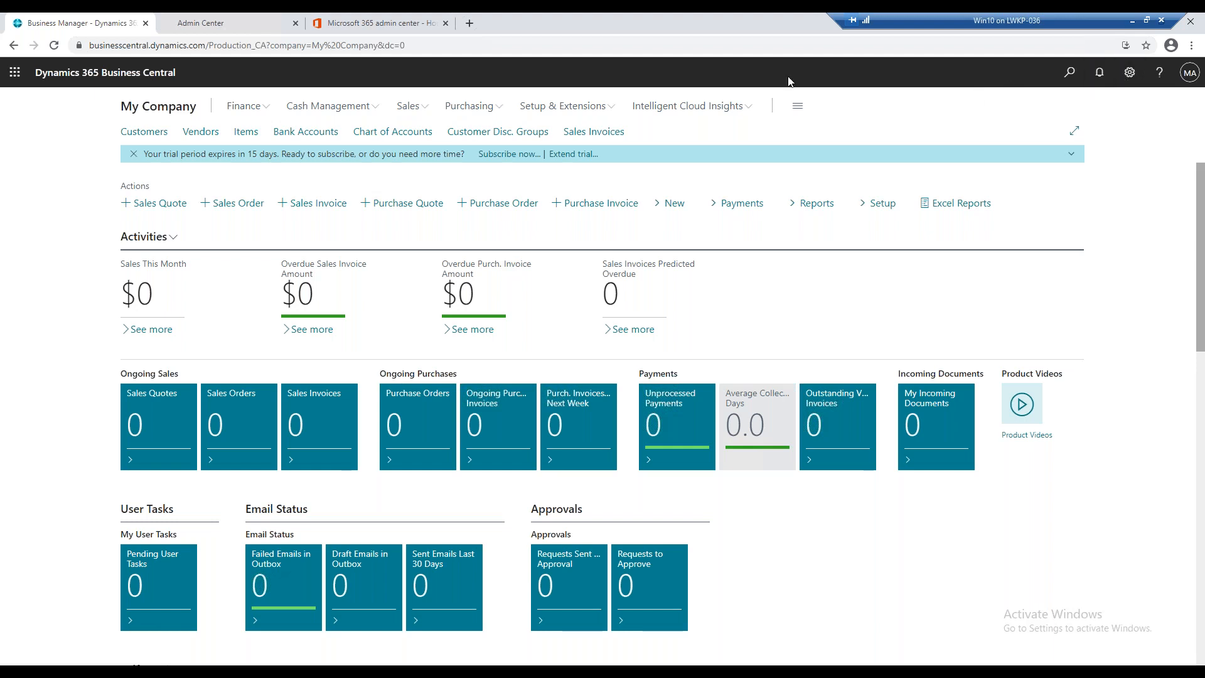
Close the Admin Center page in the browser and return to the Business Central Role Center
click(251, 29)
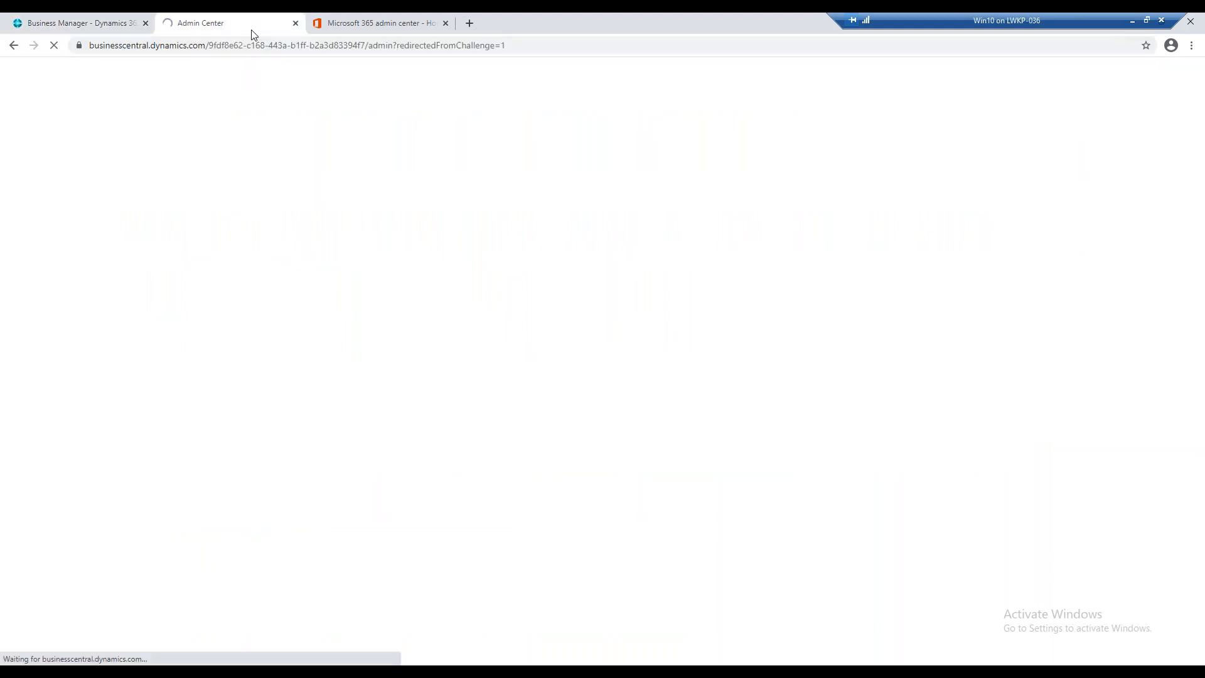
click(295, 23)
click(124, 26)
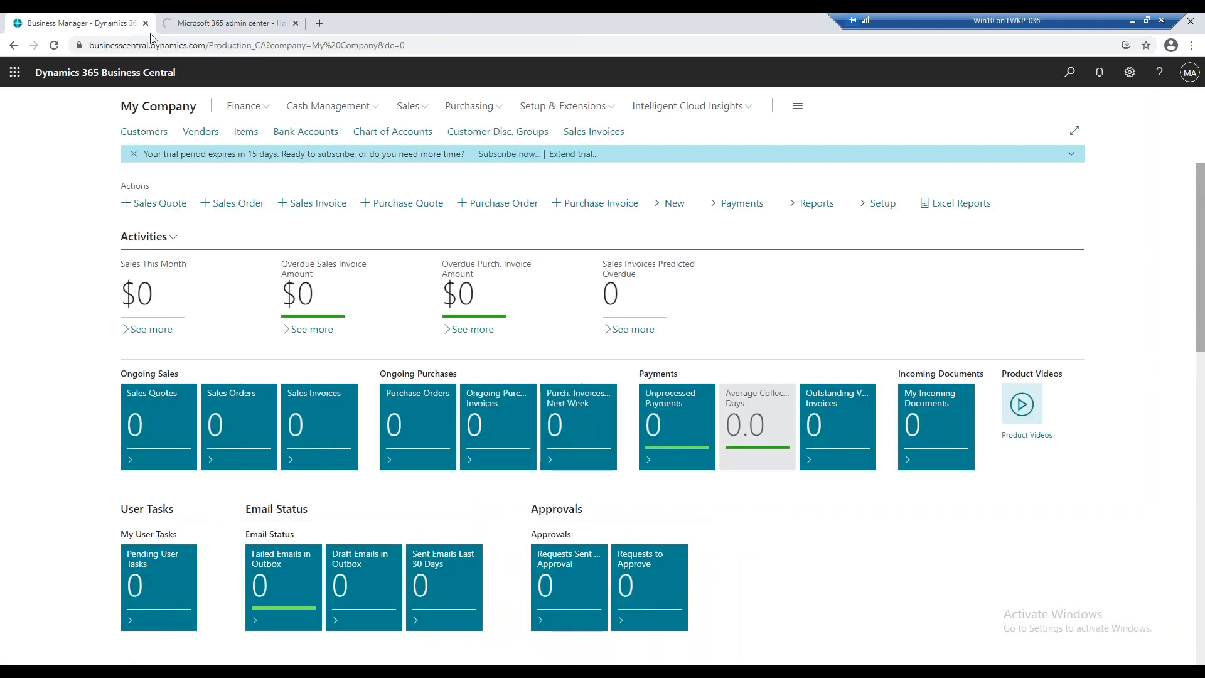
Open the My Company address in a new browser tab, place it second in the tab order, and dismiss its Company Setup guide
click(203, 50)
key(ctrl+c)
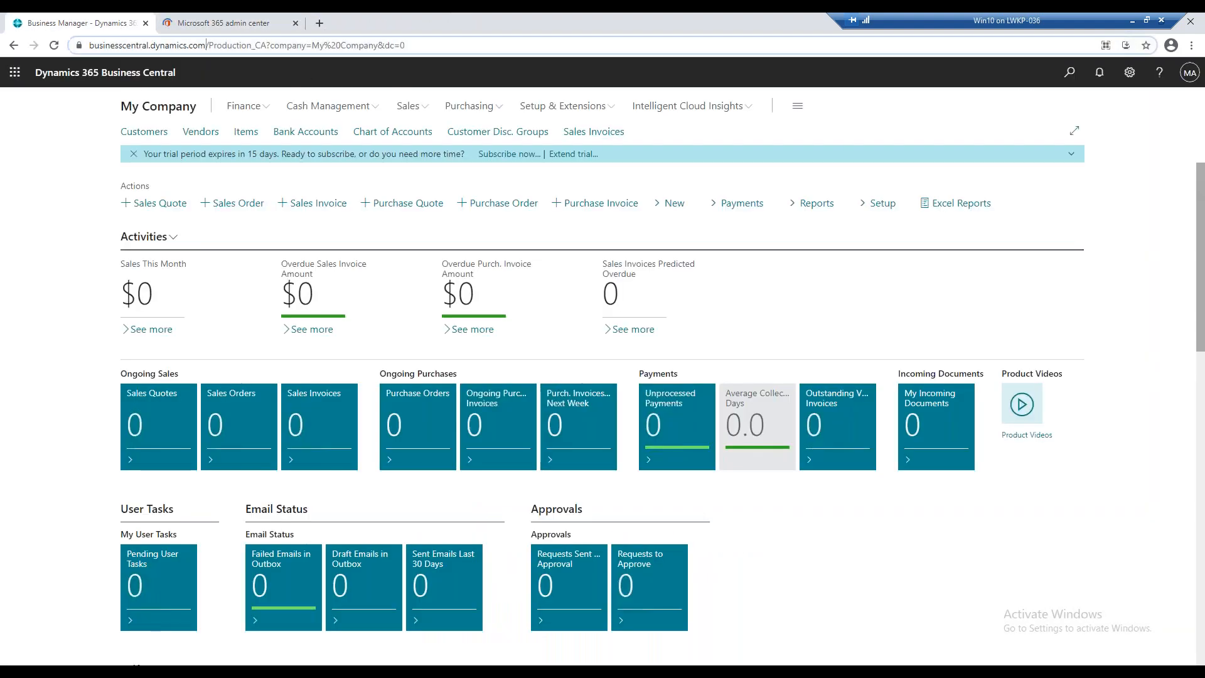
click(317, 24)
key(ctrl+v)
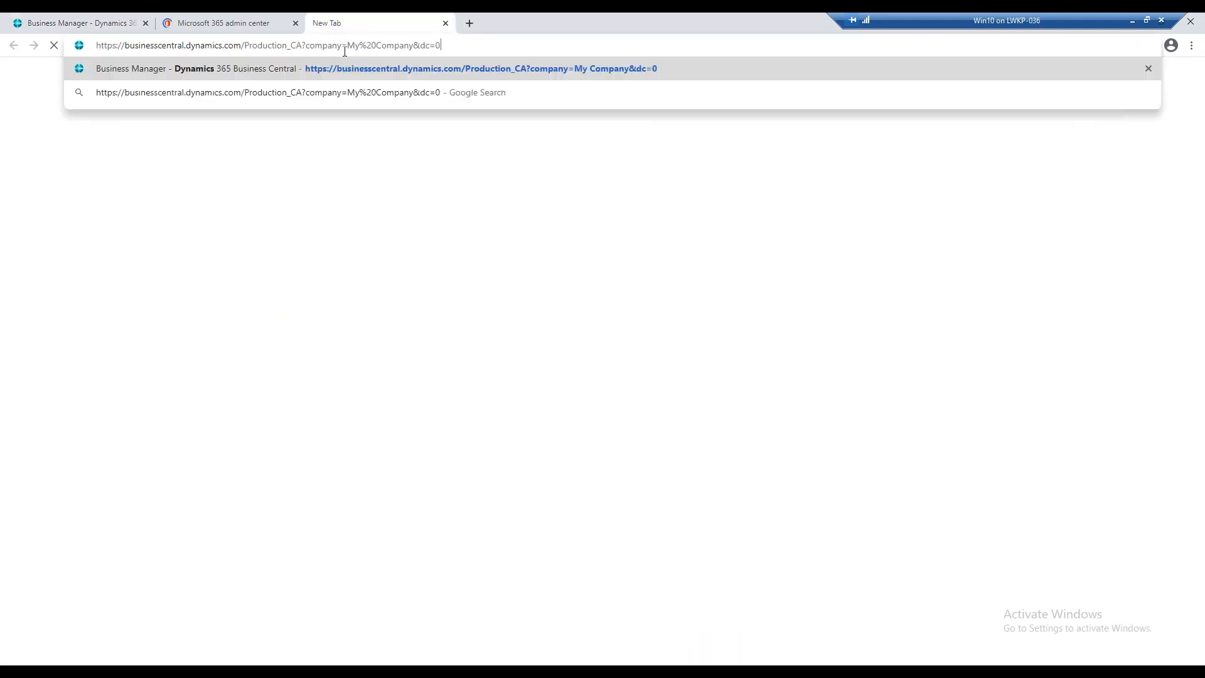
key(Return)
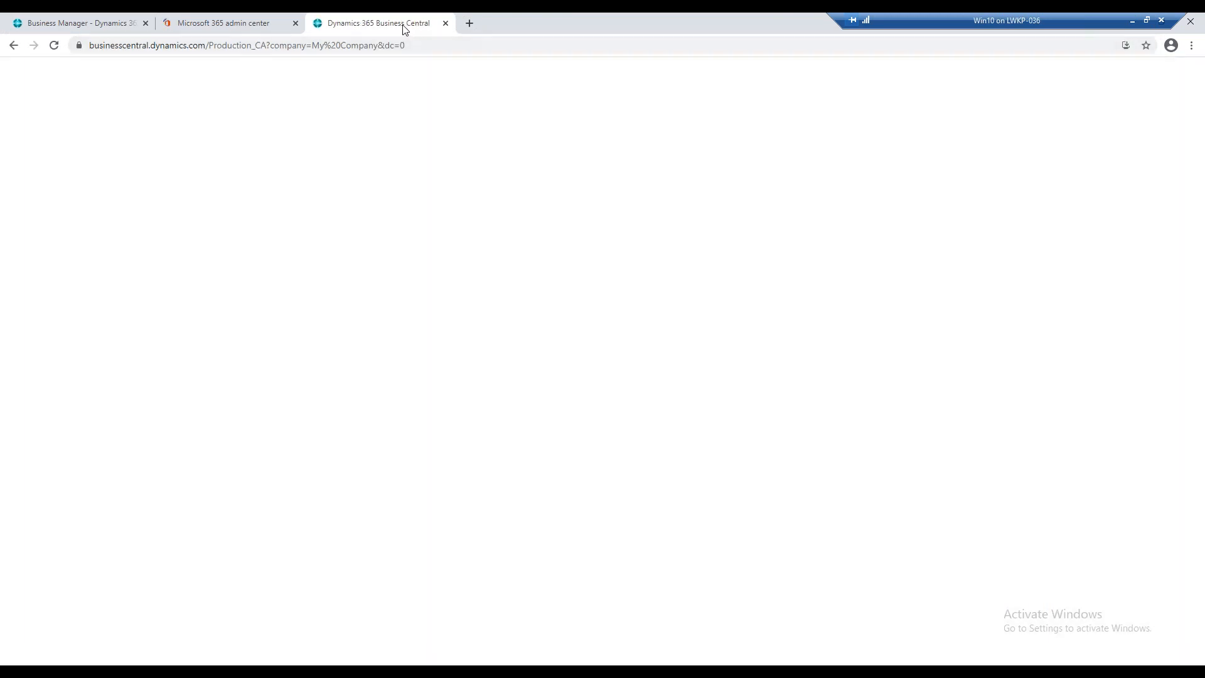
drag(404, 27, 221, 25)
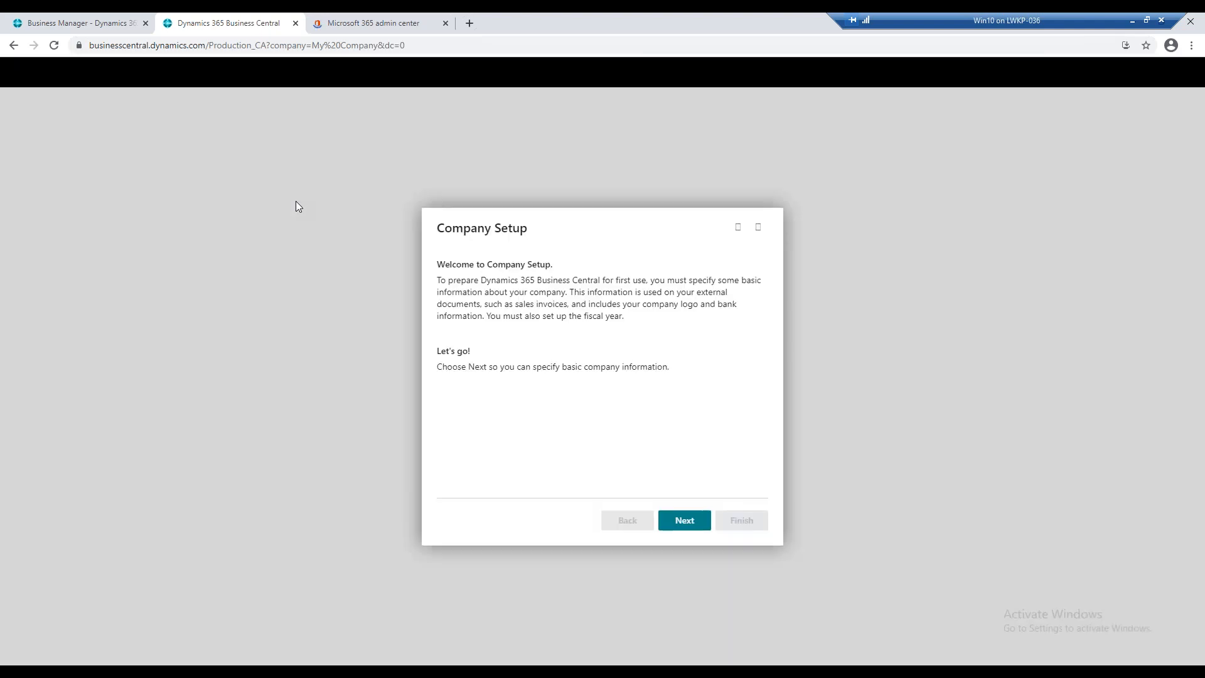
click(756, 229)
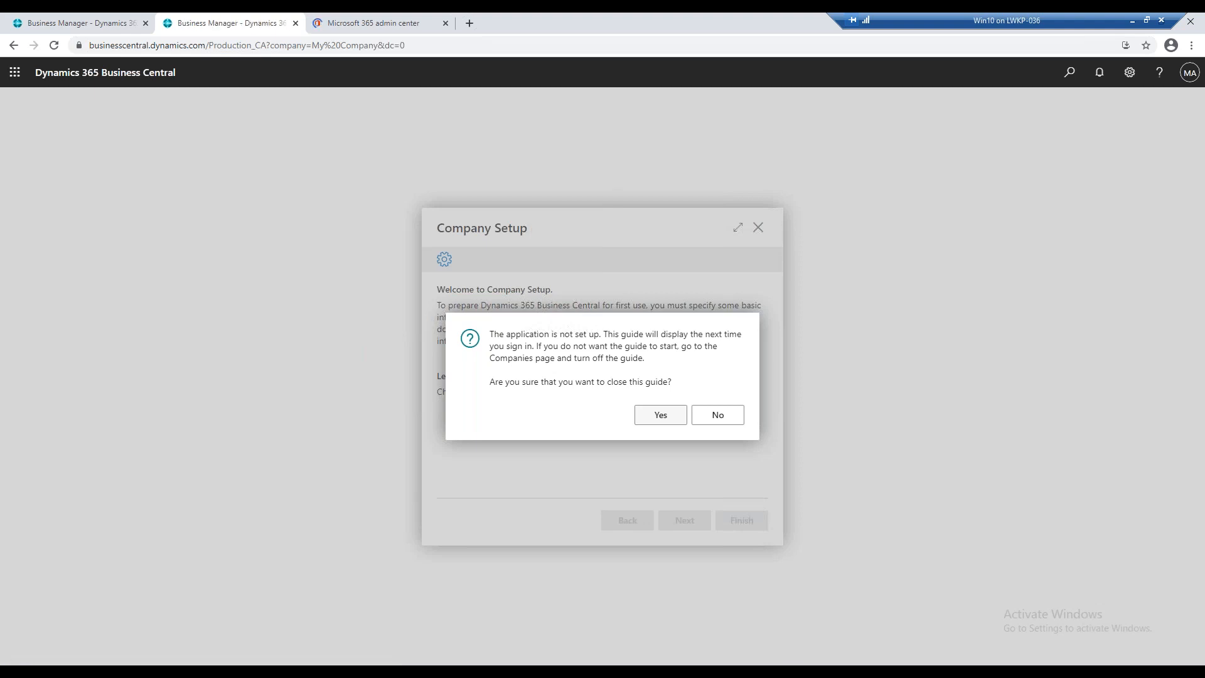
click(661, 415)
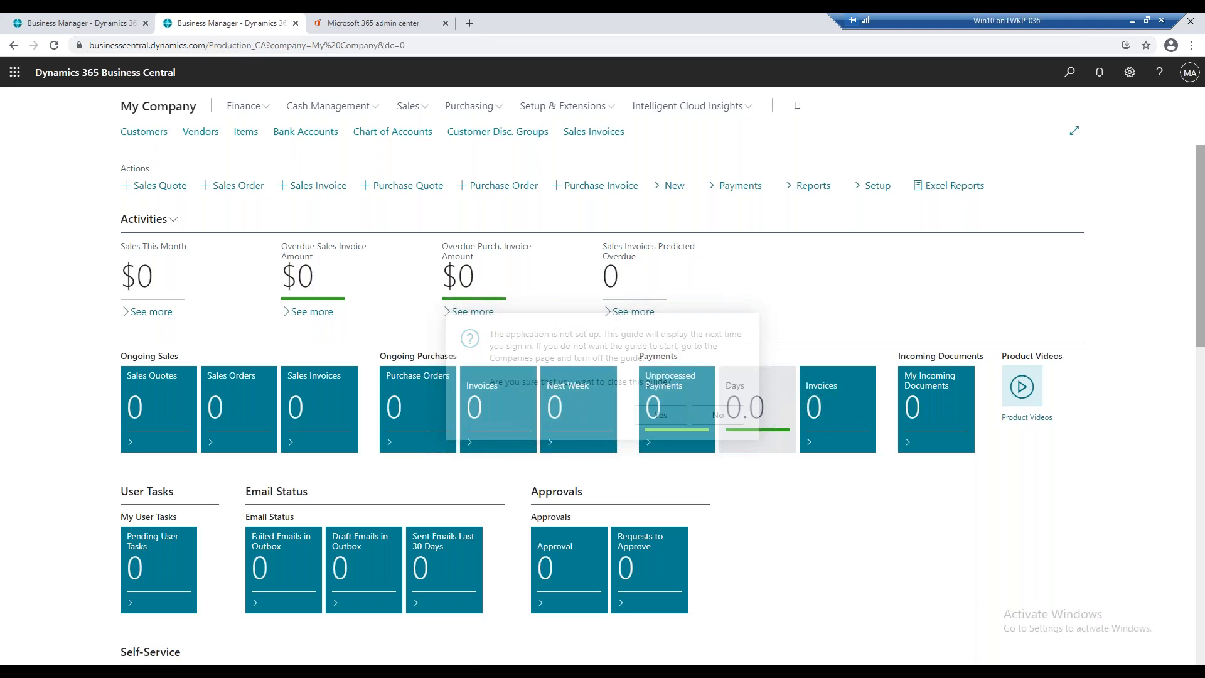
Change the second browser tab's company to CRONUS Canada, Inc. in My Settings and compare it with the My Company tab
click(1130, 73)
click(1045, 175)
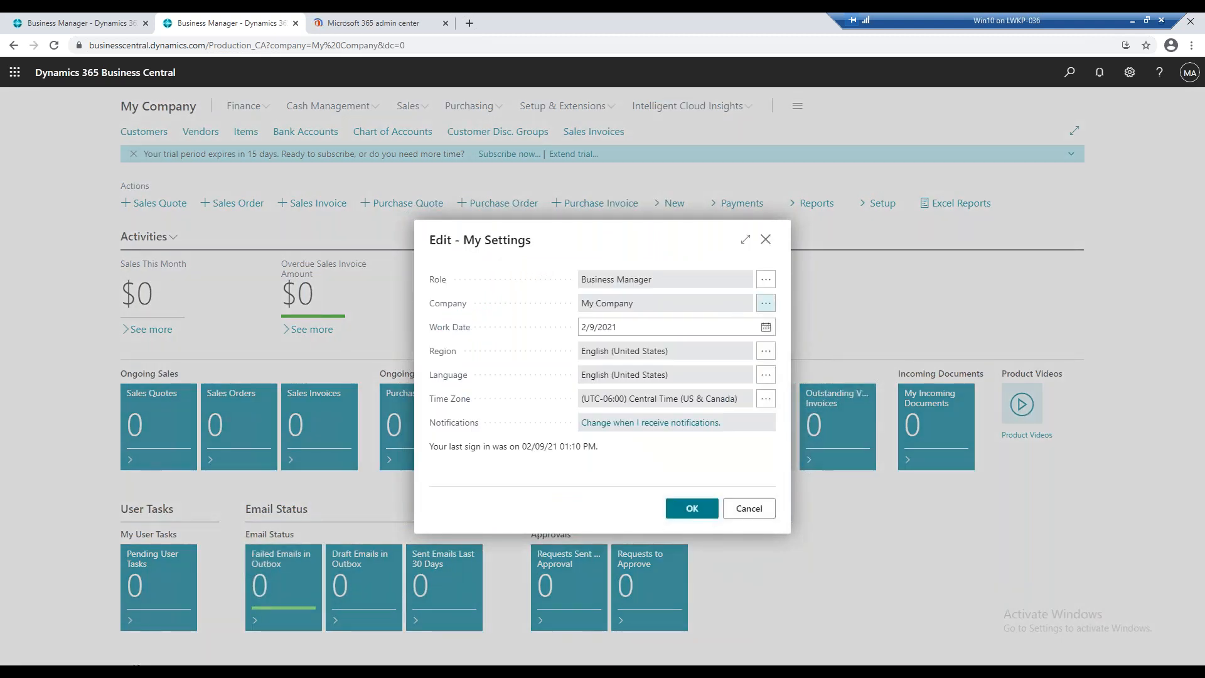
click(766, 303)
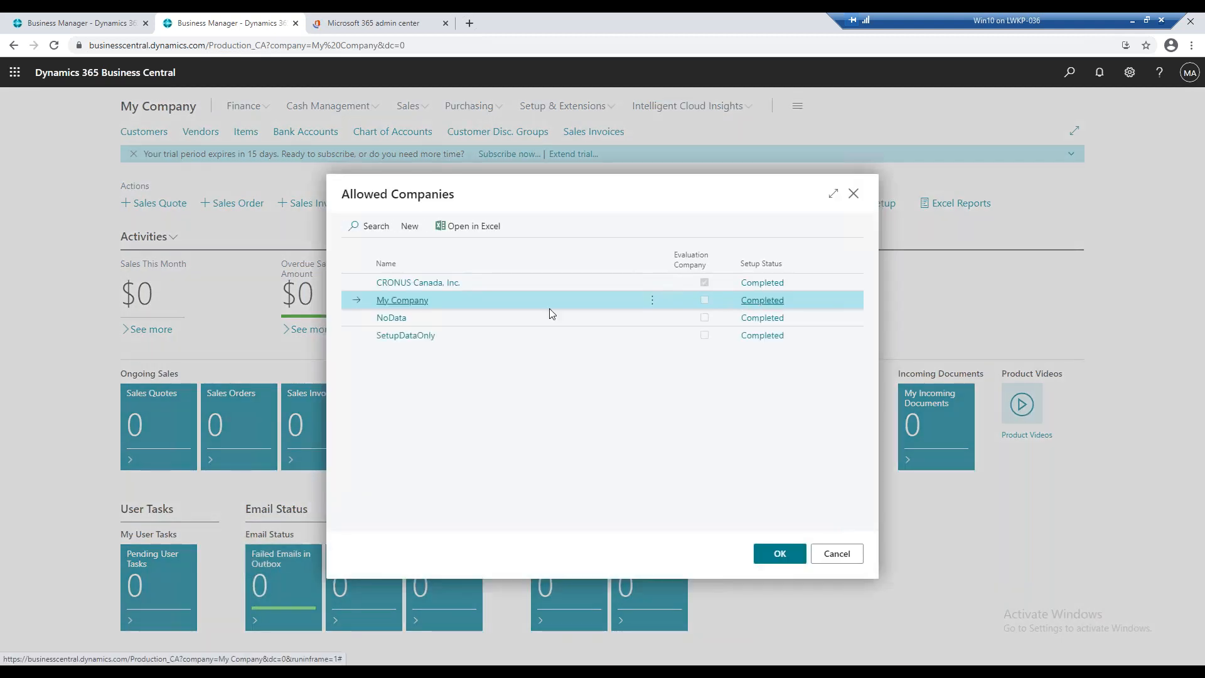
click(498, 284)
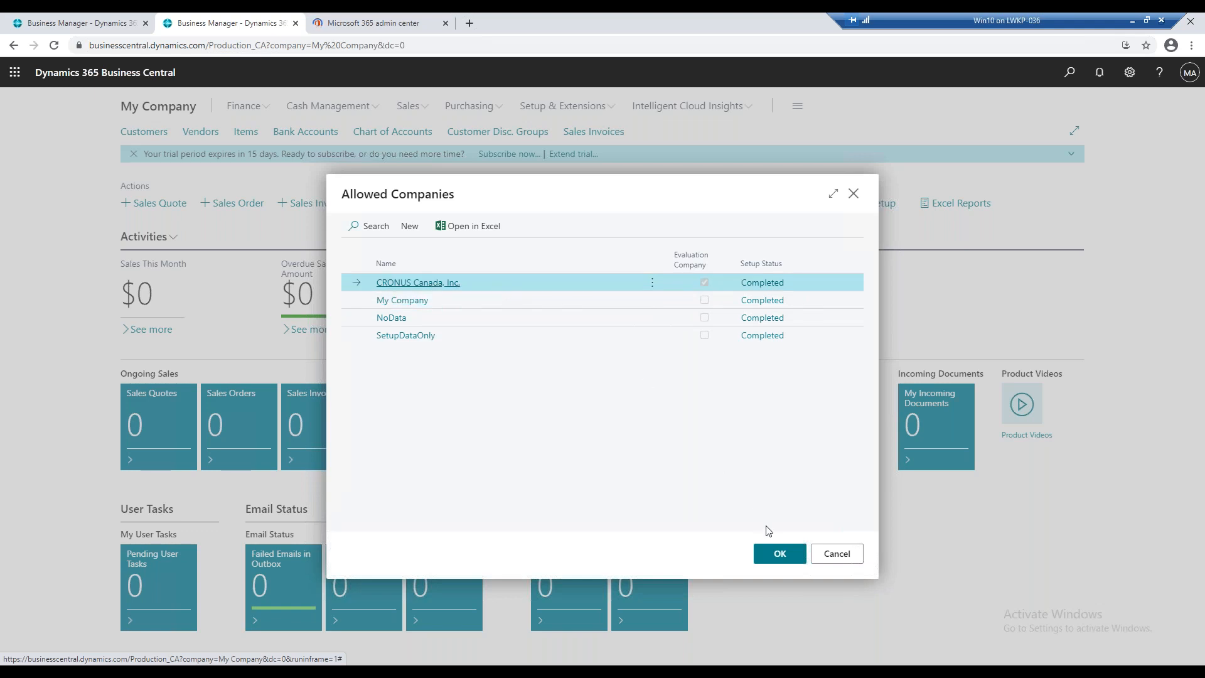
click(777, 556)
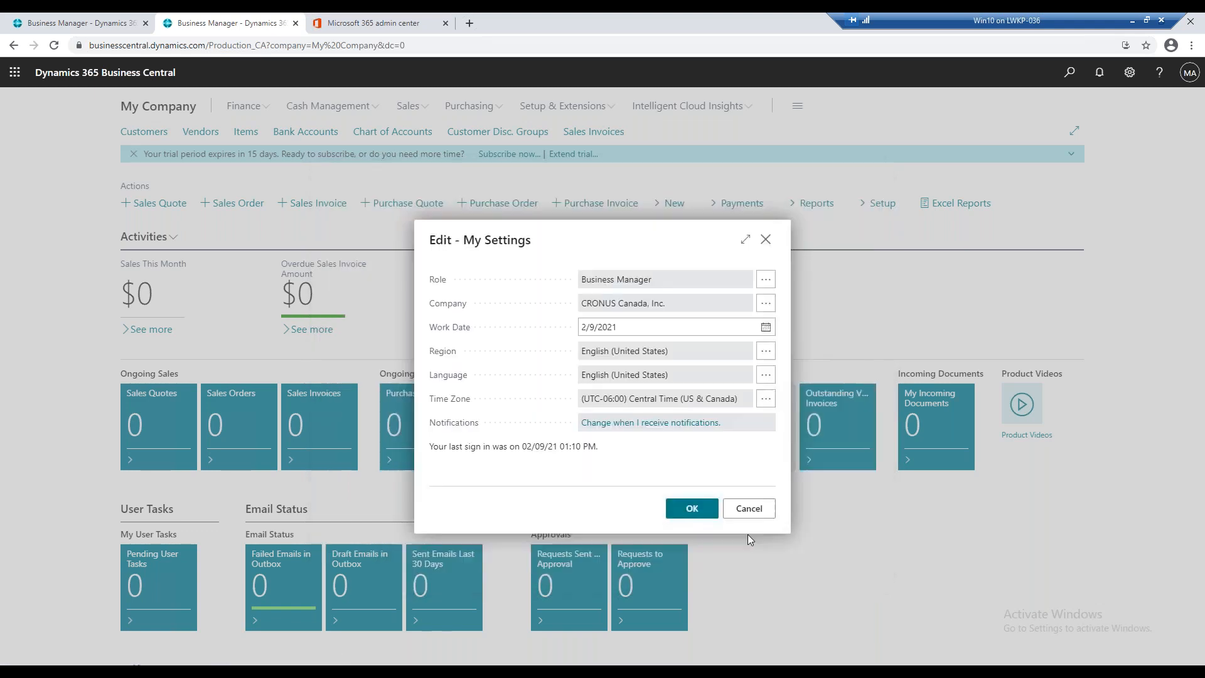
click(680, 513)
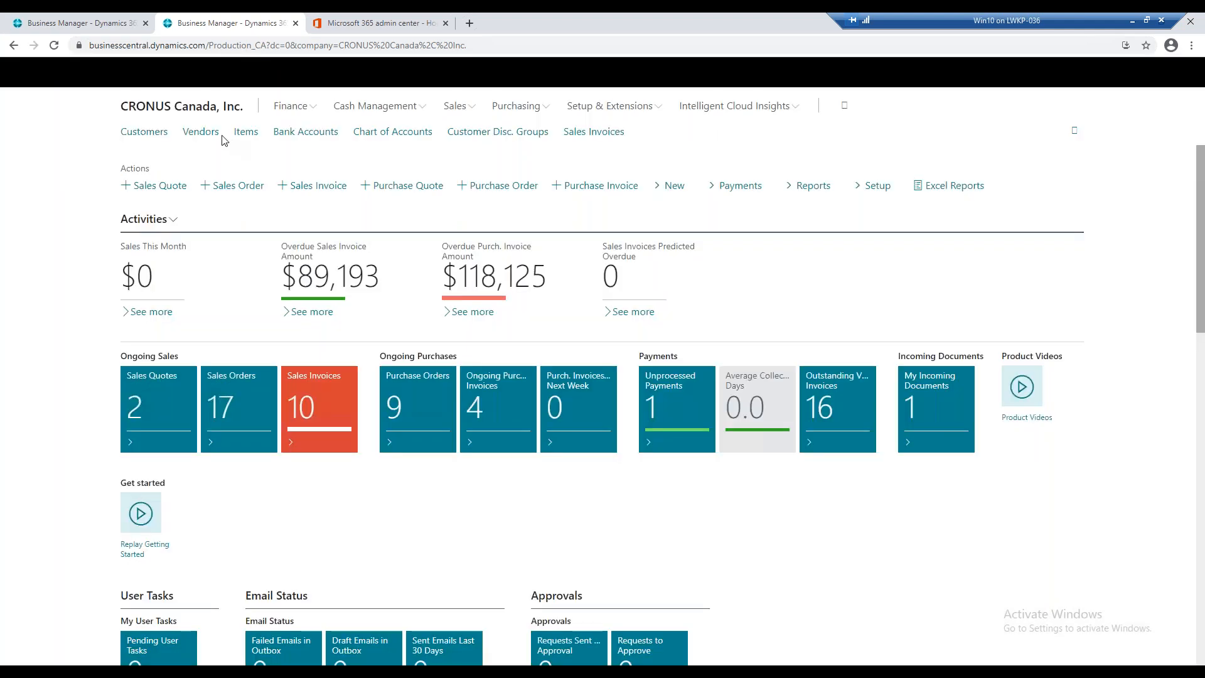
click(70, 23)
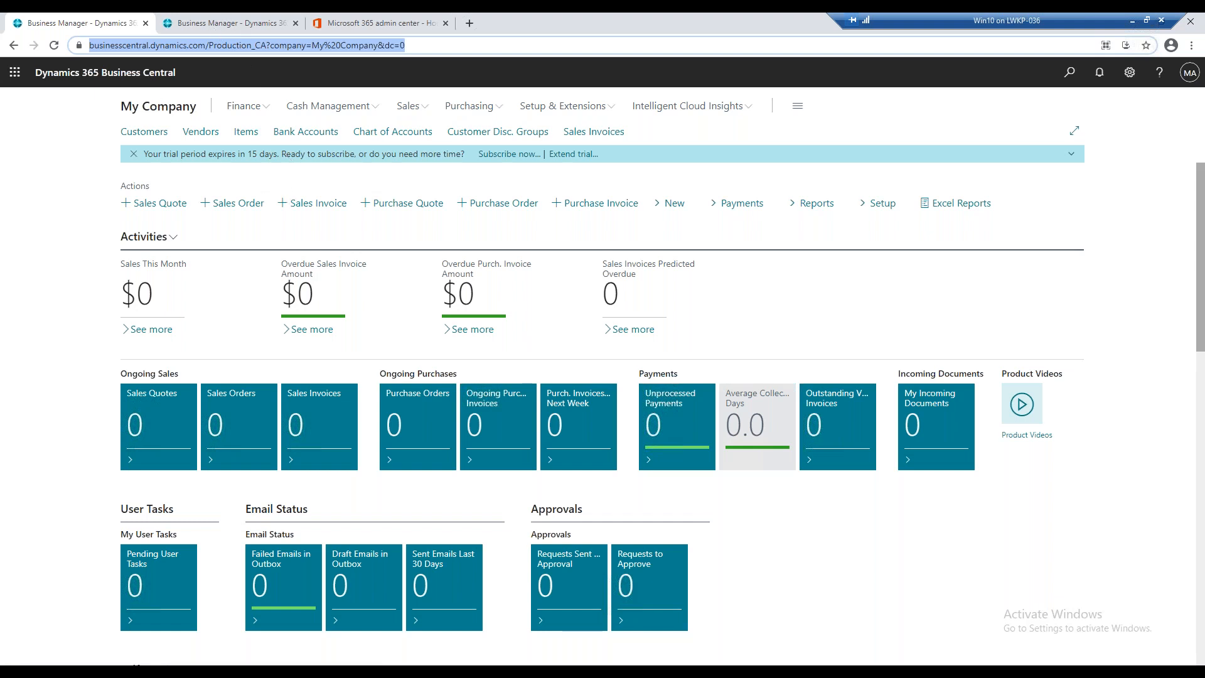
click(240, 22)
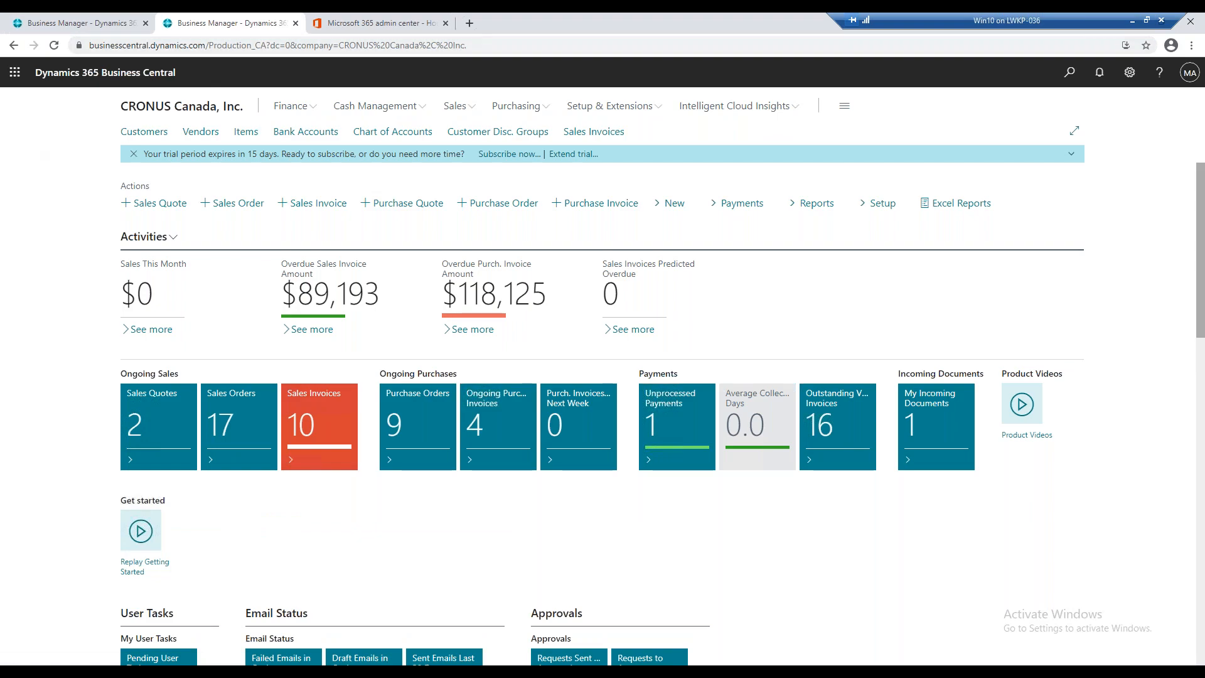
Switch to PowerPoint, display the "Overview of Filtering quick filter" slide, and look through the earlier slide thumbnails
key(alt+Tab)
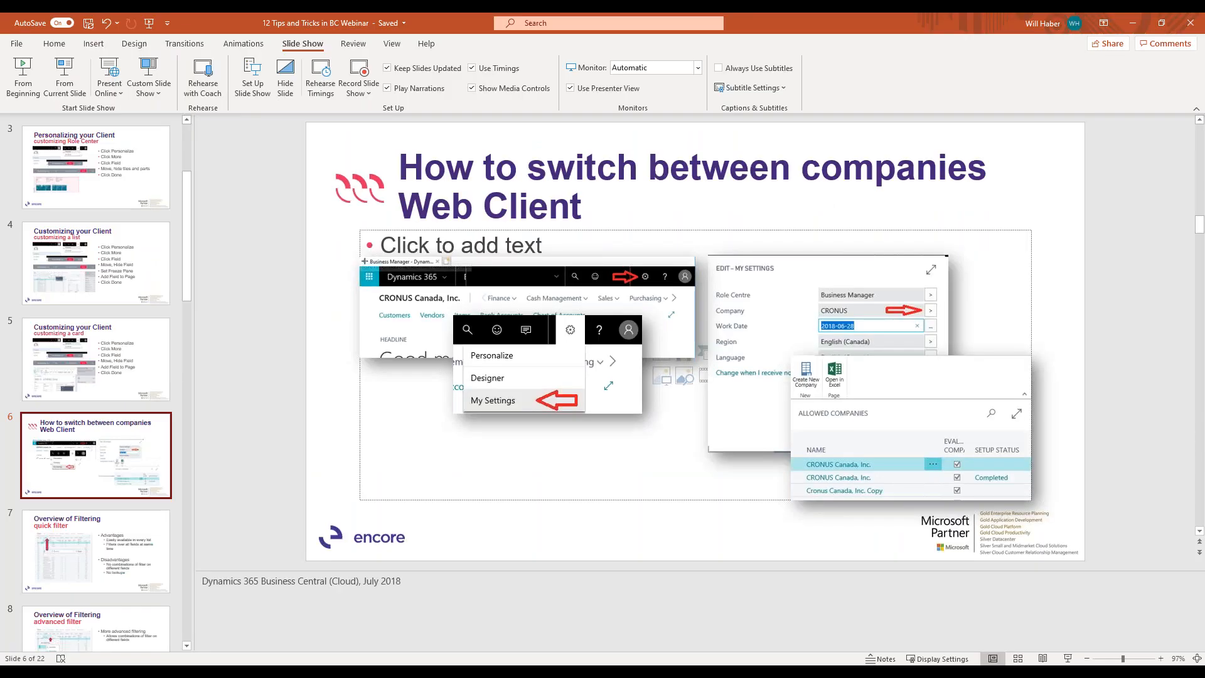
click(133, 530)
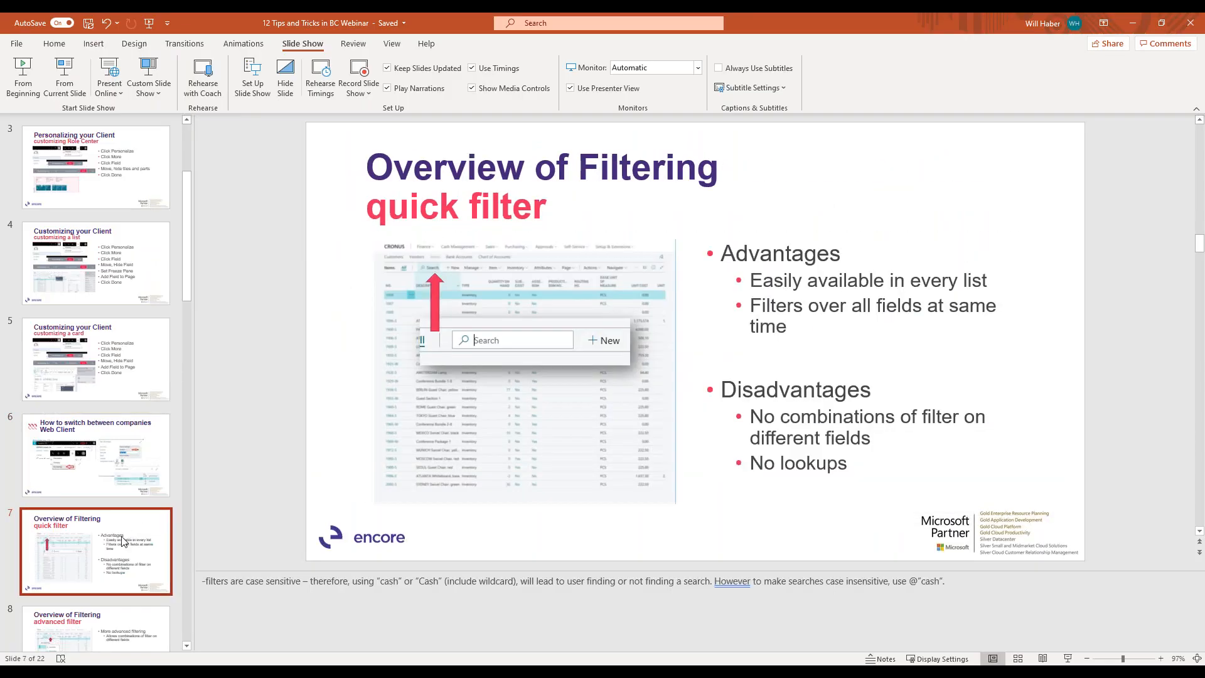
scroll(138, 508, up, 3)
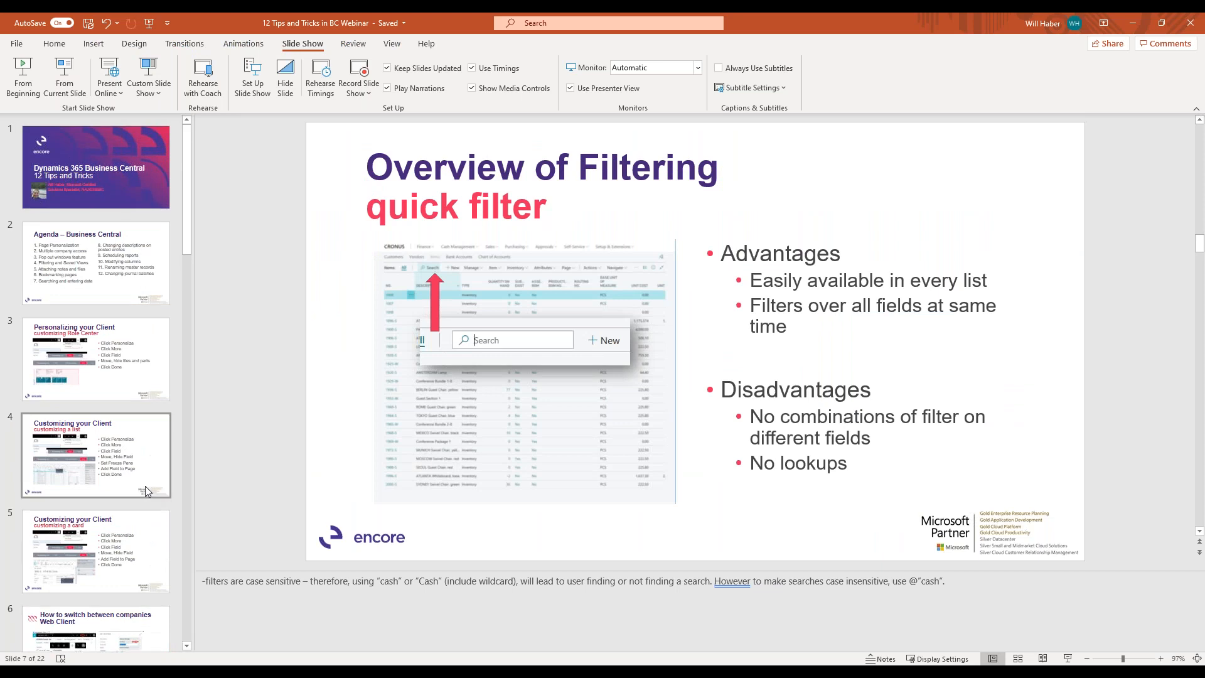
Return to Business Central, open the Customers list of CRONUS Canada, Inc. and display its Canadian Customers view
click(1133, 24)
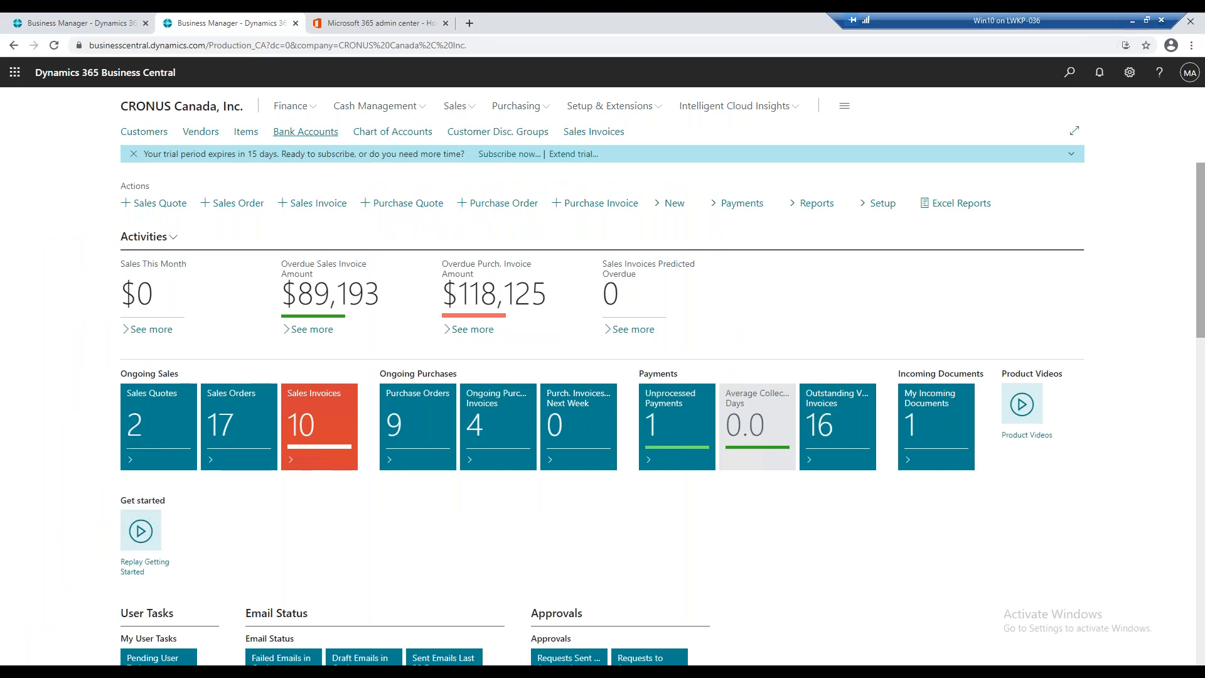
click(1070, 73)
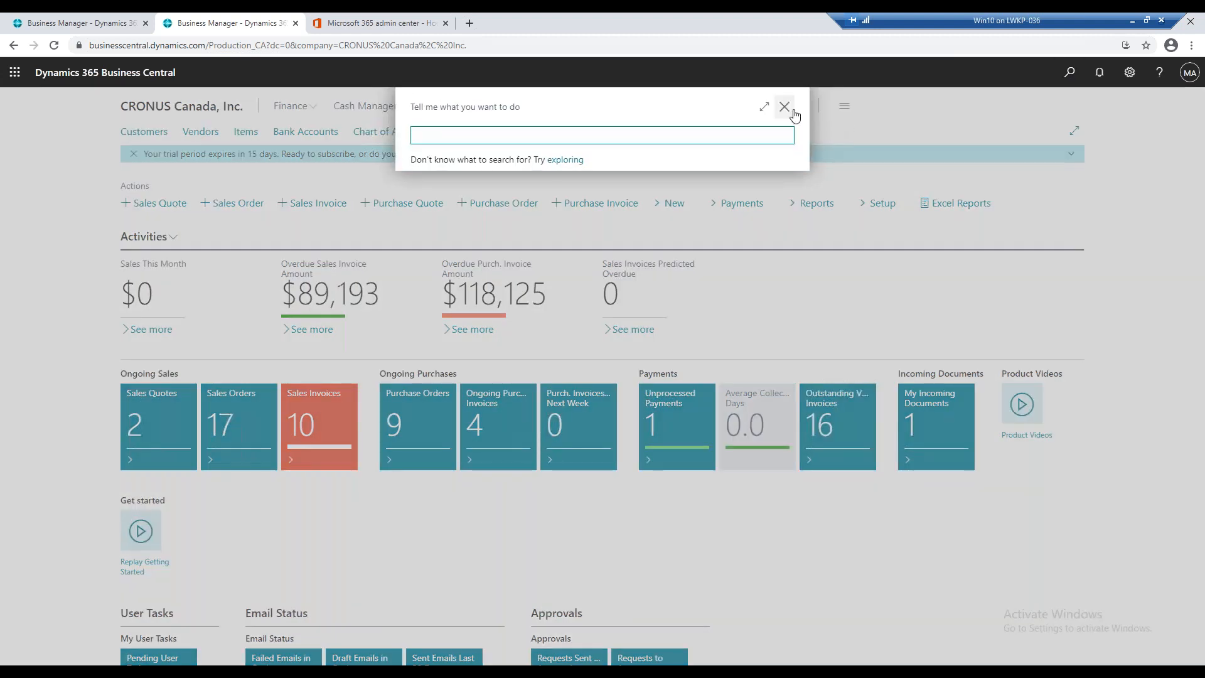
click(785, 108)
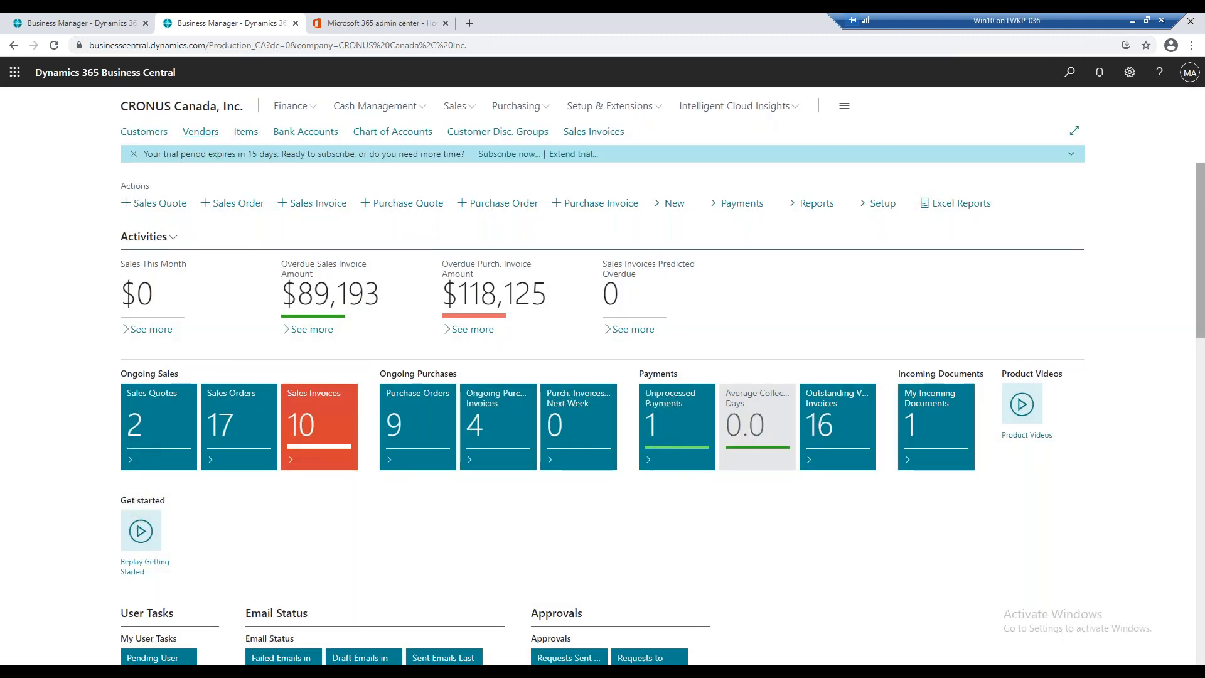
click(150, 135)
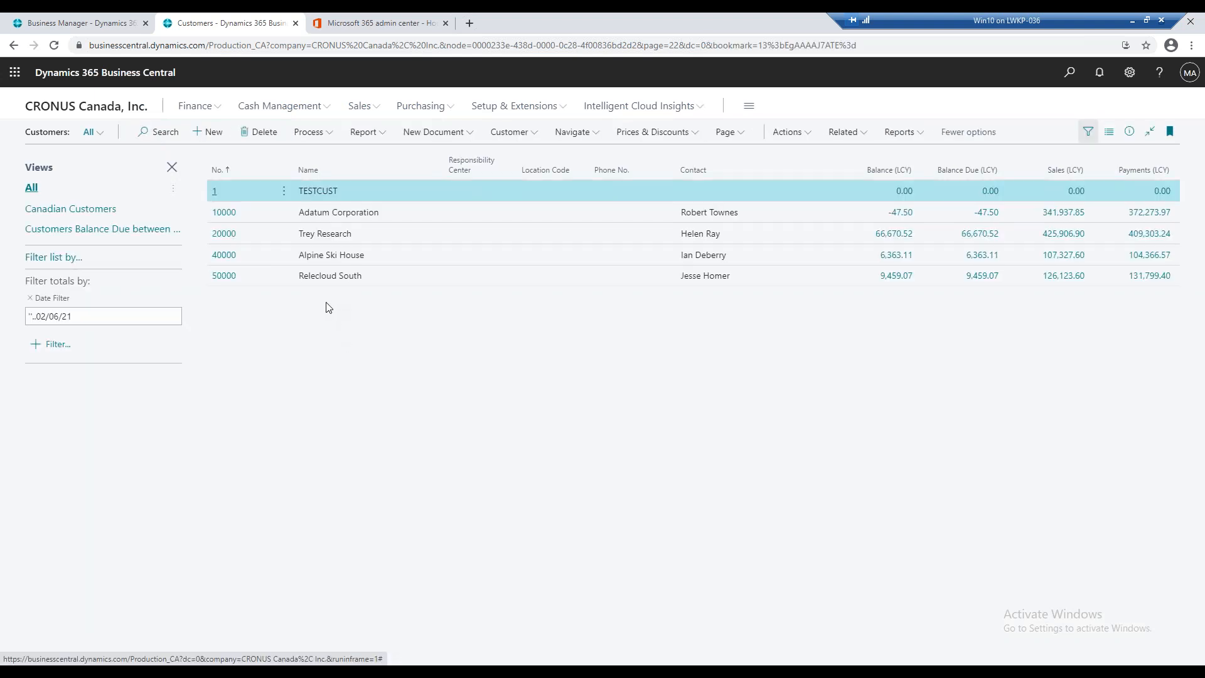
click(100, 209)
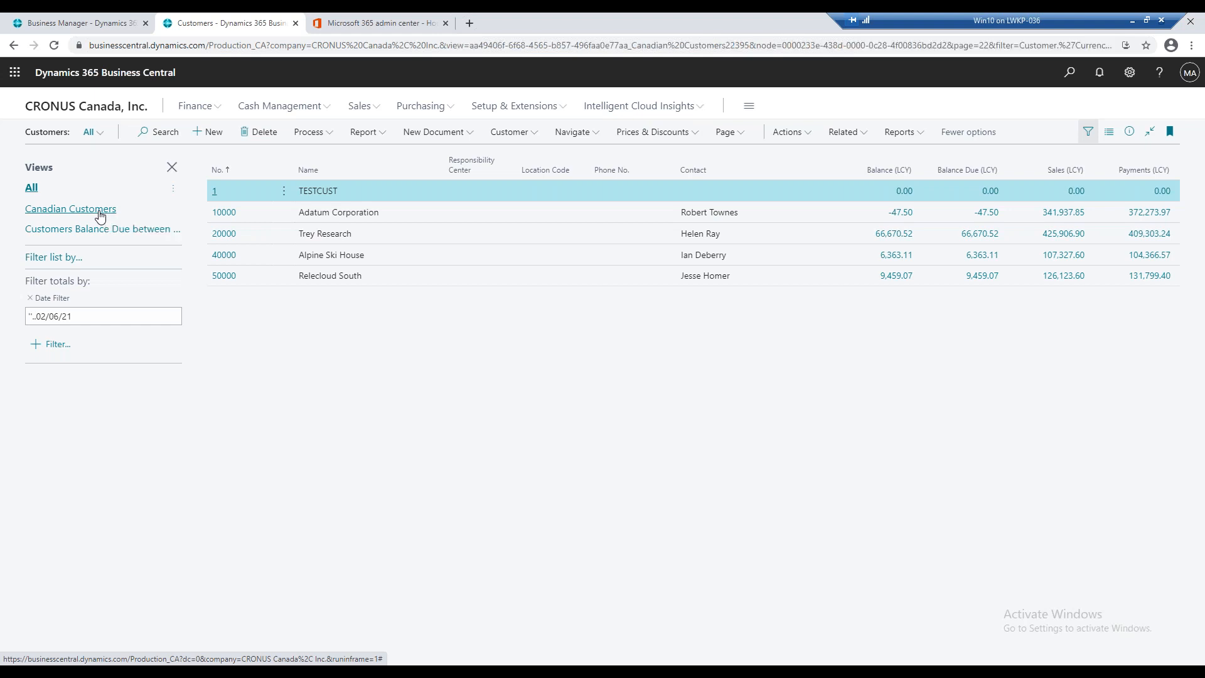
click(75, 288)
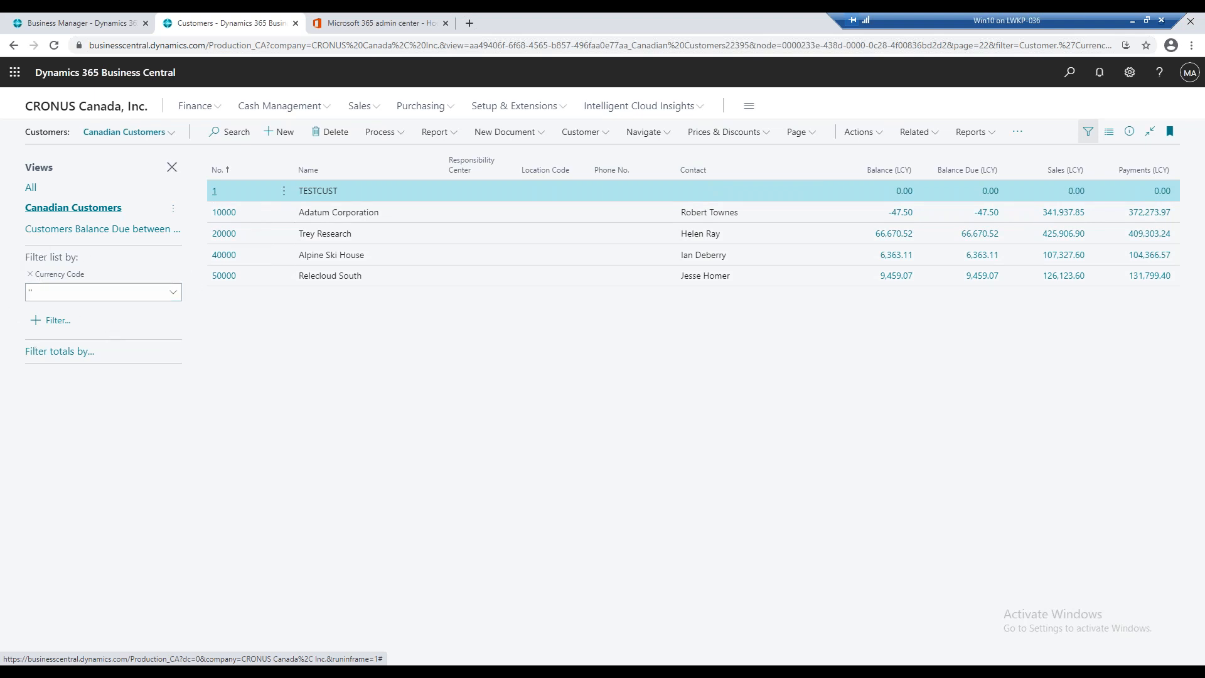
click(40, 288)
Rename the Canadian Customers view as Local Customers
click(176, 212)
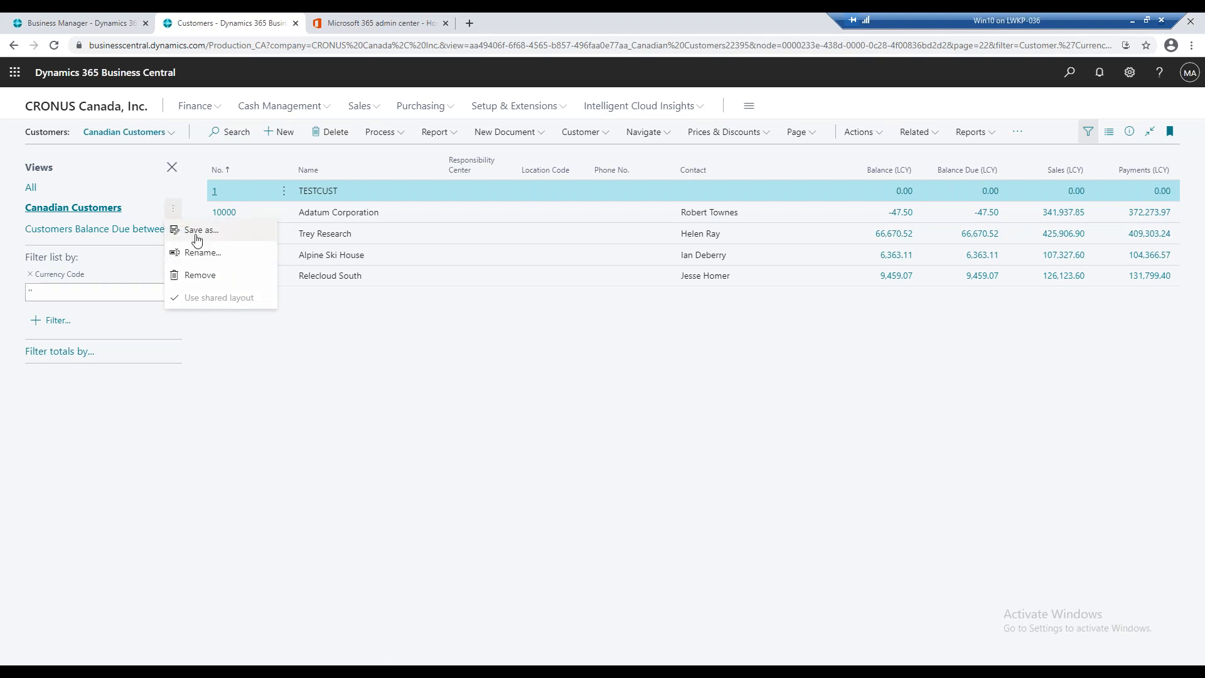
click(213, 253)
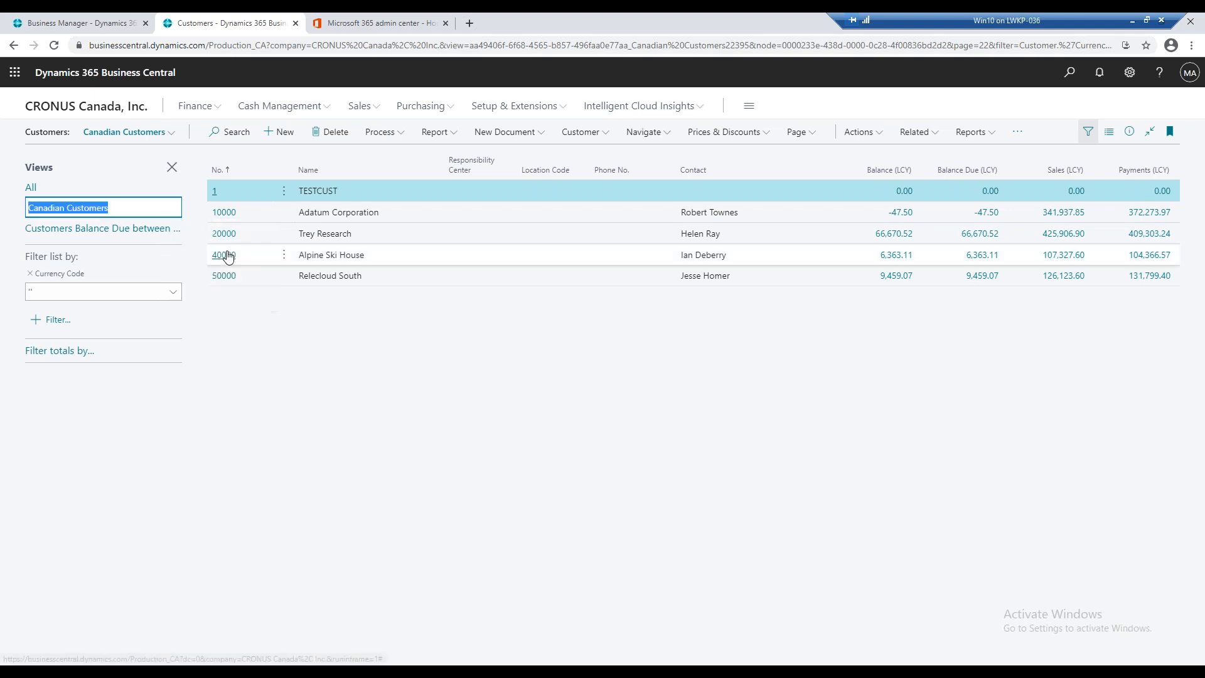
click(132, 210)
drag(120, 210, 68, 210)
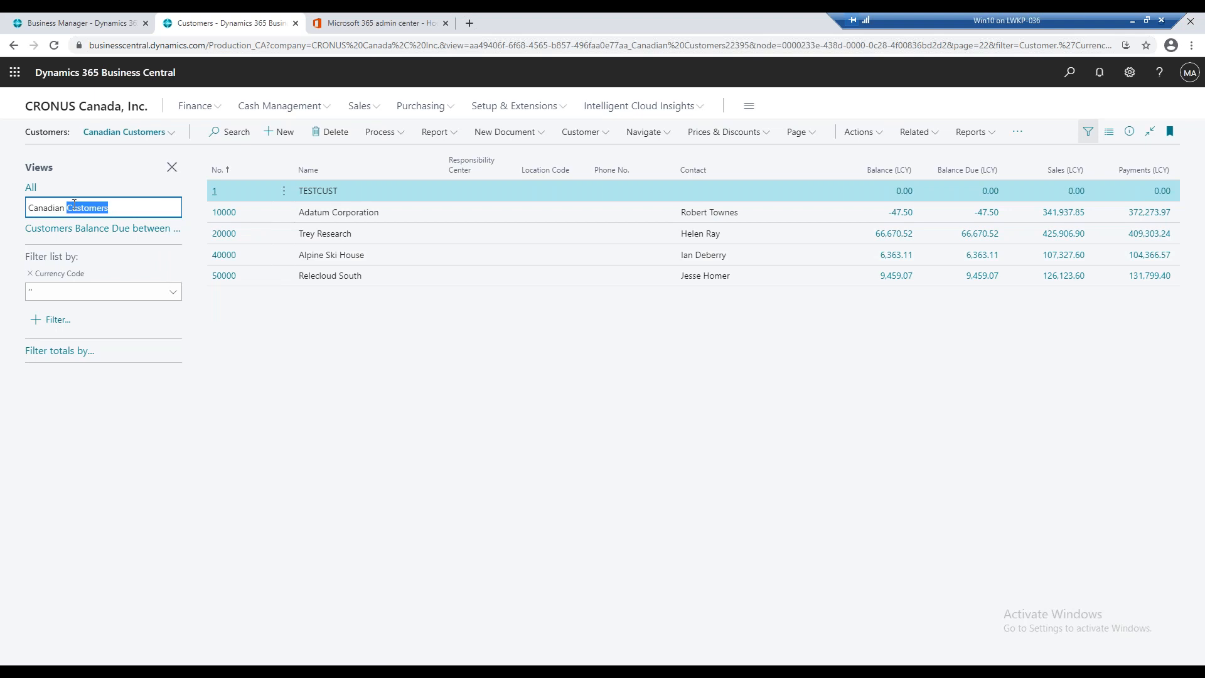
key(BackSpace)
key(BackSpace)
key(BackSpace)
text(L)
key(Return)
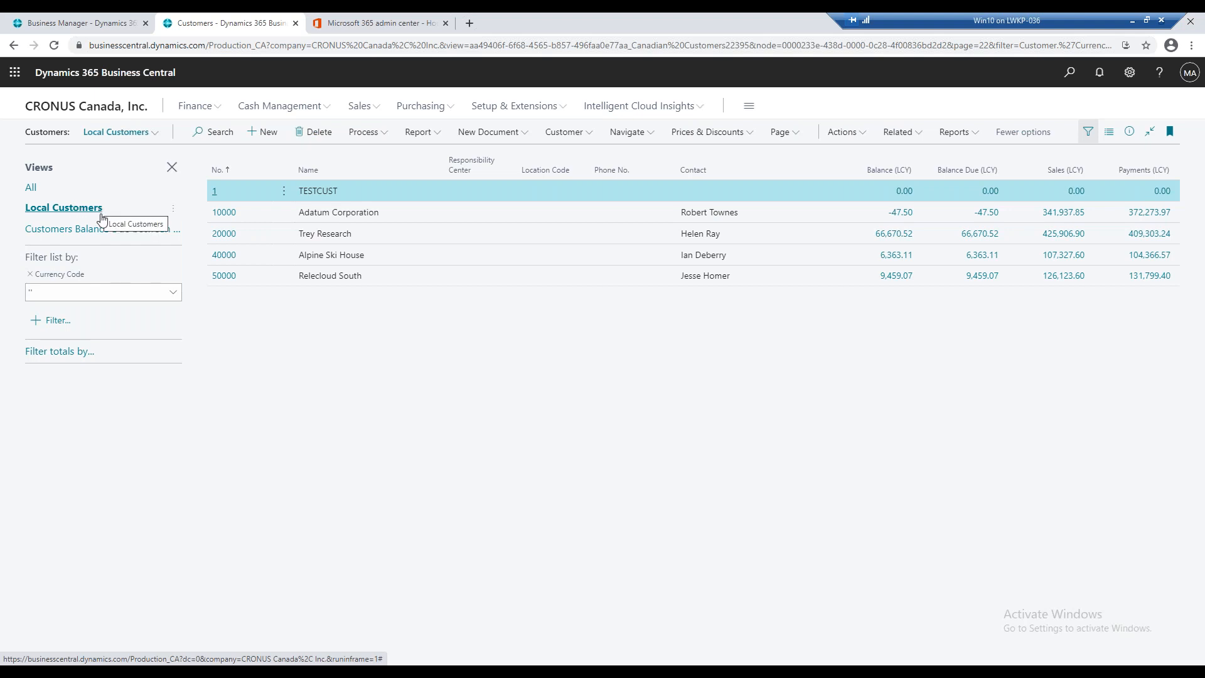
Compare the All, Local Customers and "Customers Balance Due between 5K and 10K" views, then return to All
click(32, 189)
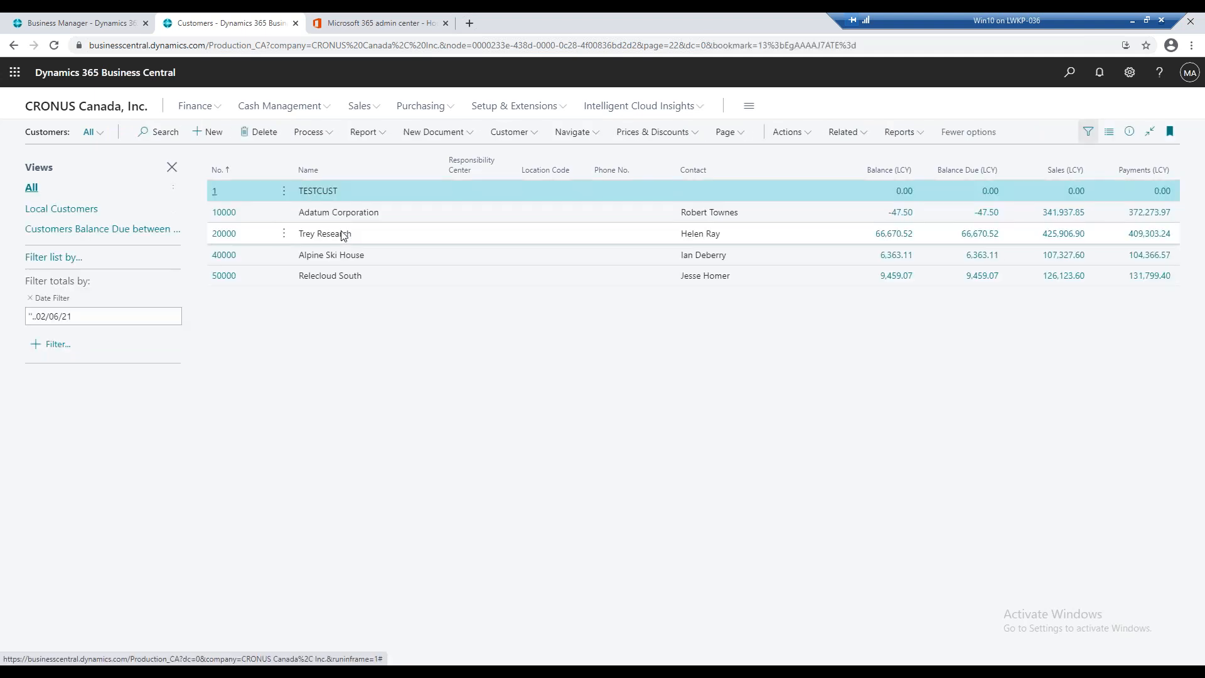
click(82, 209)
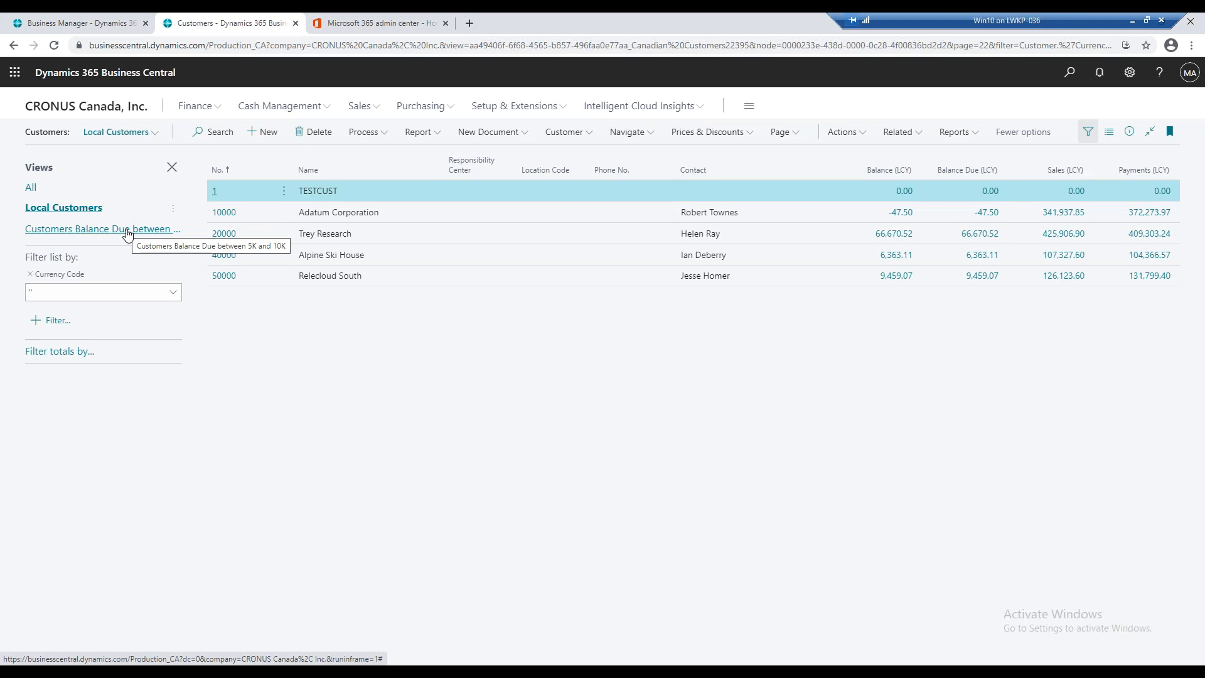
click(128, 230)
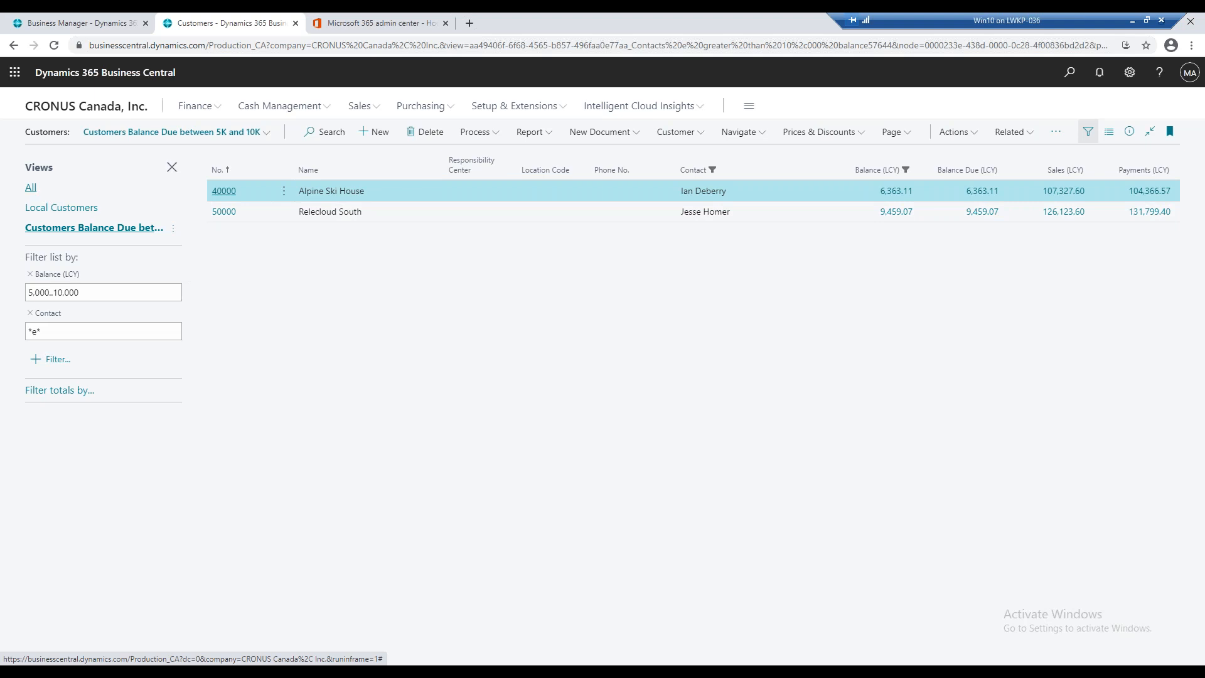
click(31, 187)
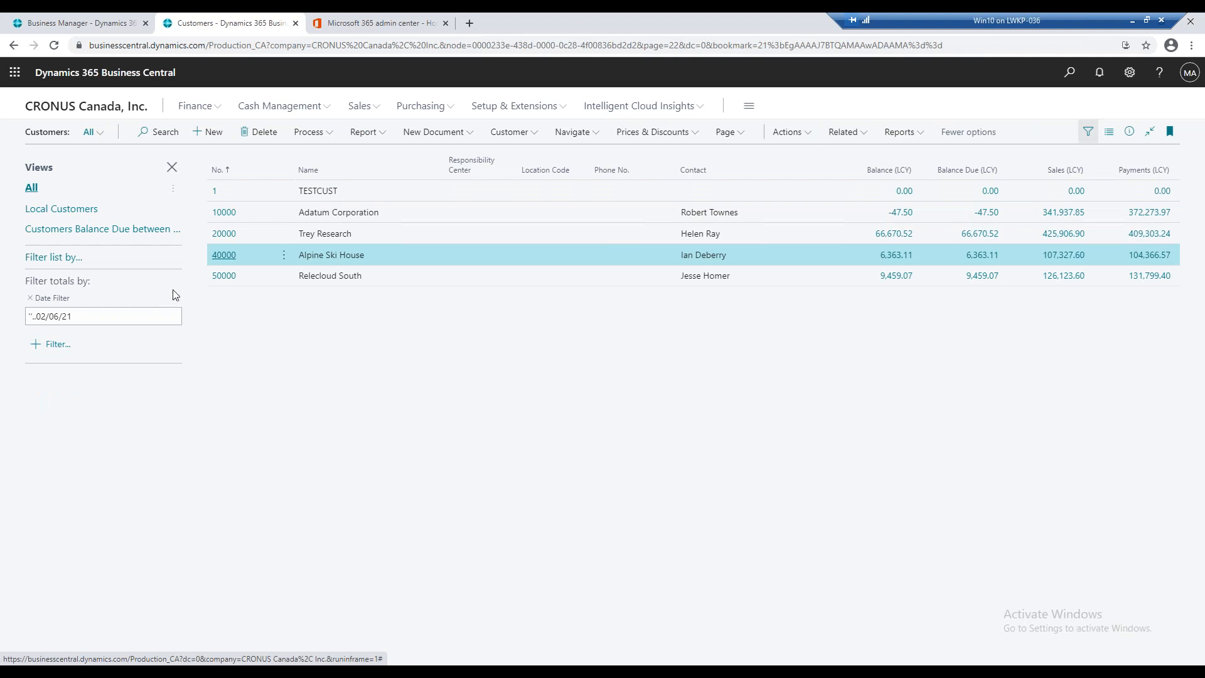
Search the Customers list for "trey", then clear the search
click(144, 133)
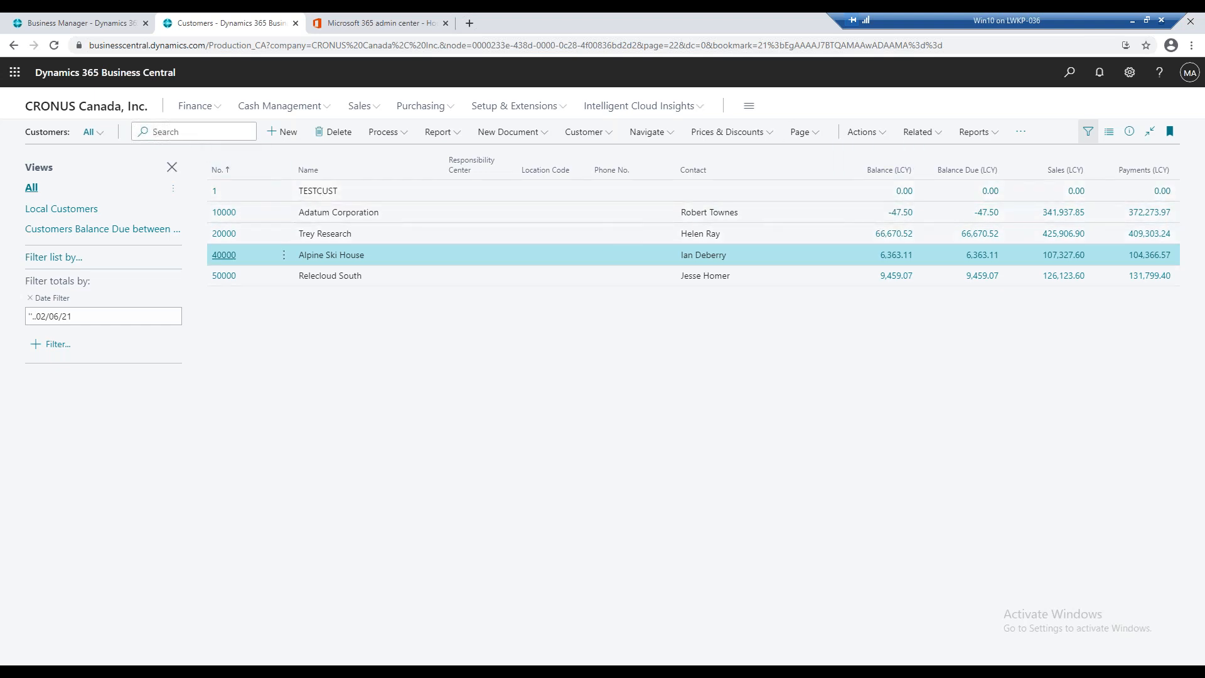
text(trey)
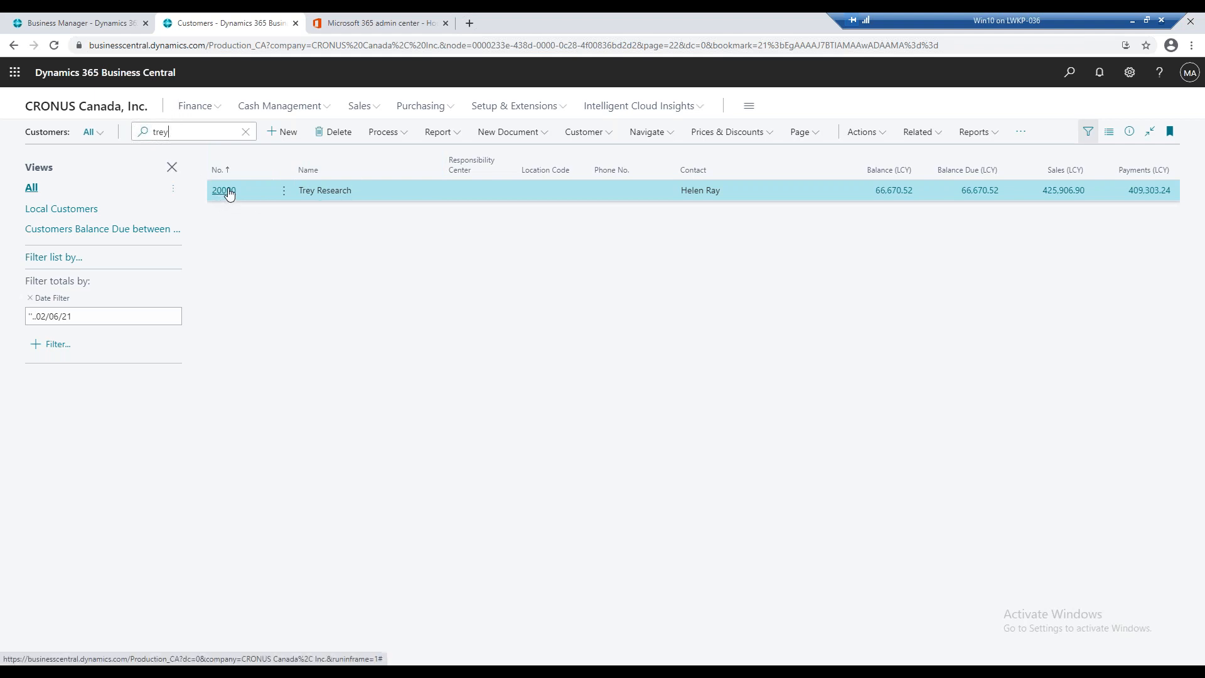
drag(171, 132, 148, 132)
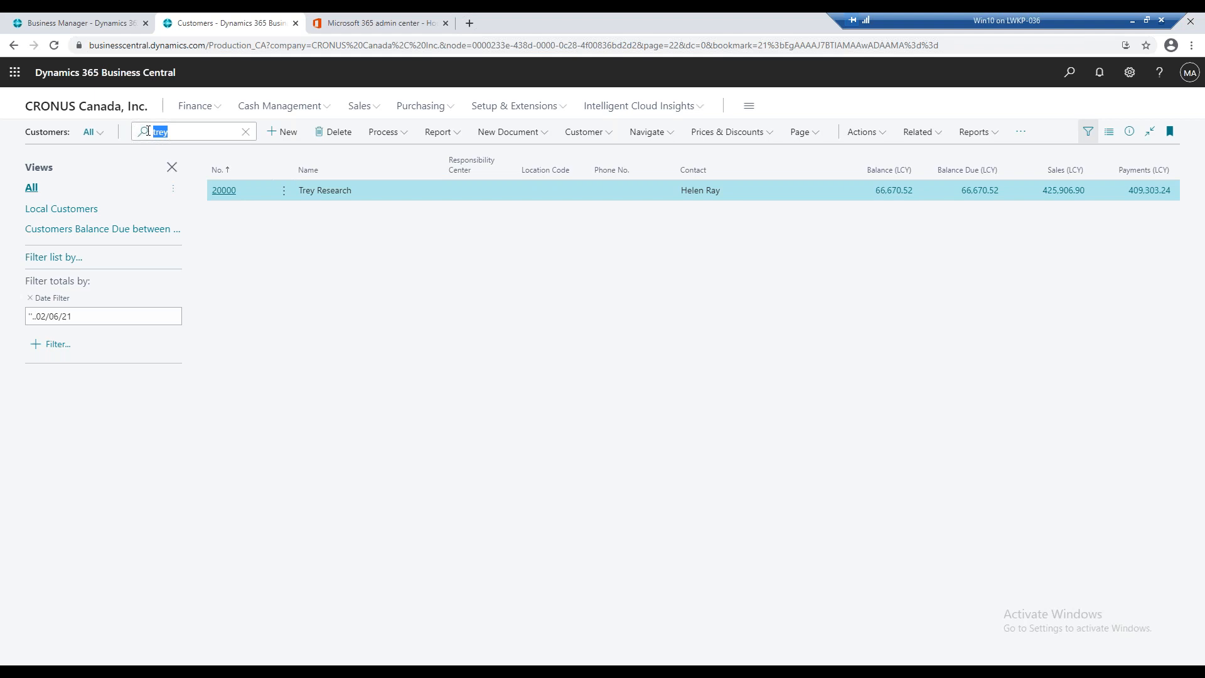
click(247, 135)
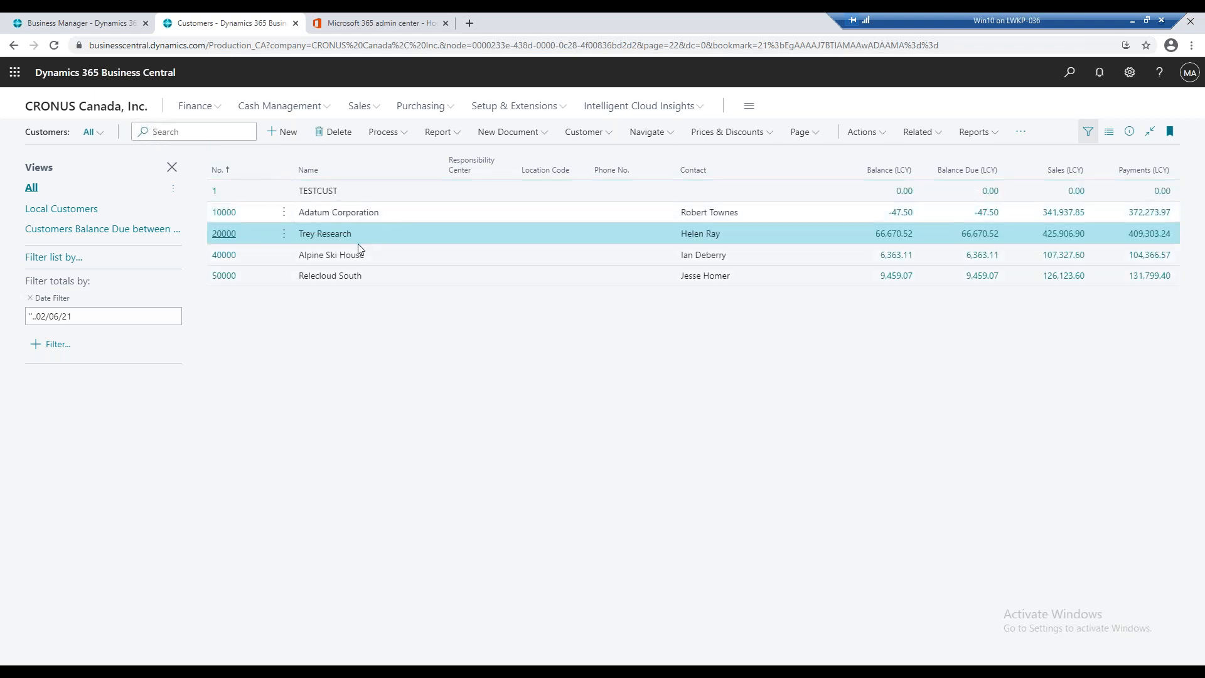
Add a list filter on Balance Due (LCY) with the value >0 to the Customers list
click(51, 346)
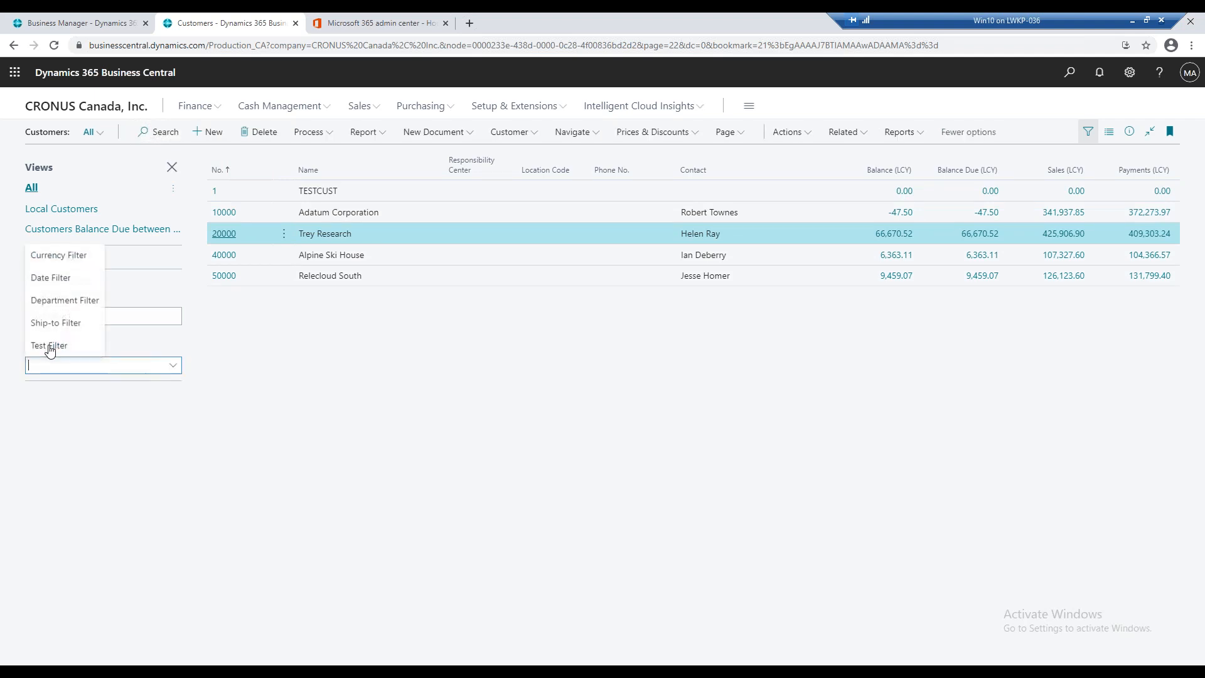
click(121, 347)
click(59, 258)
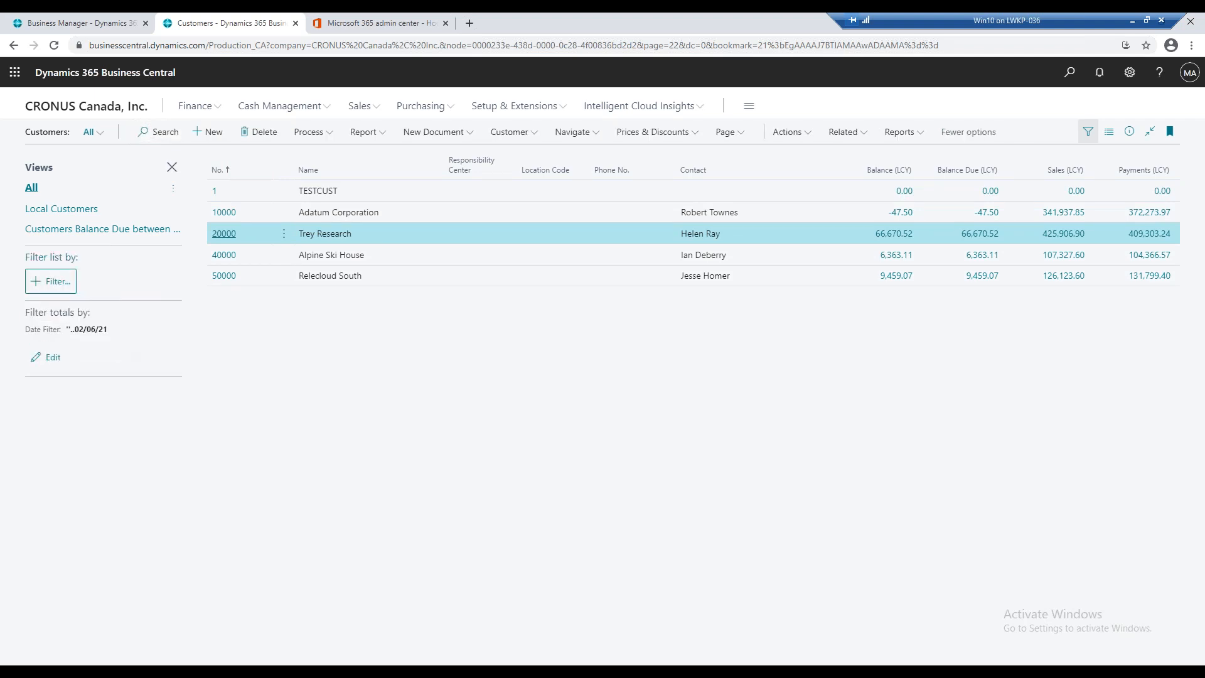
click(68, 282)
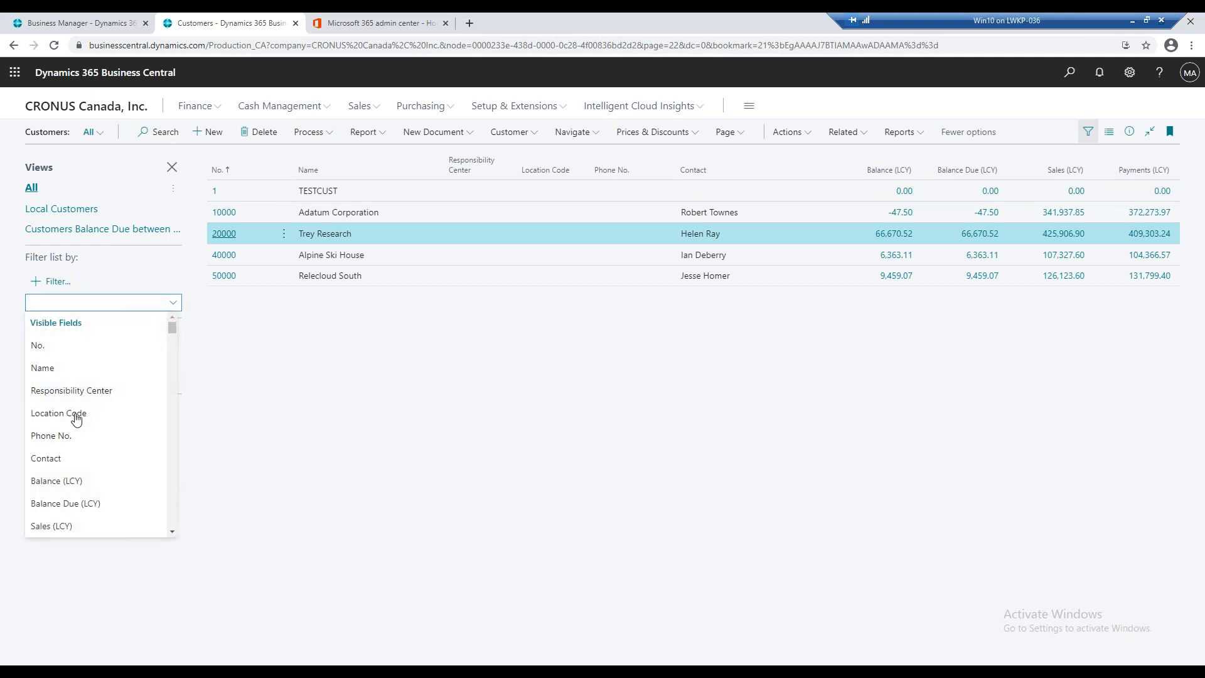
scroll(76, 419, down, 2)
click(88, 383)
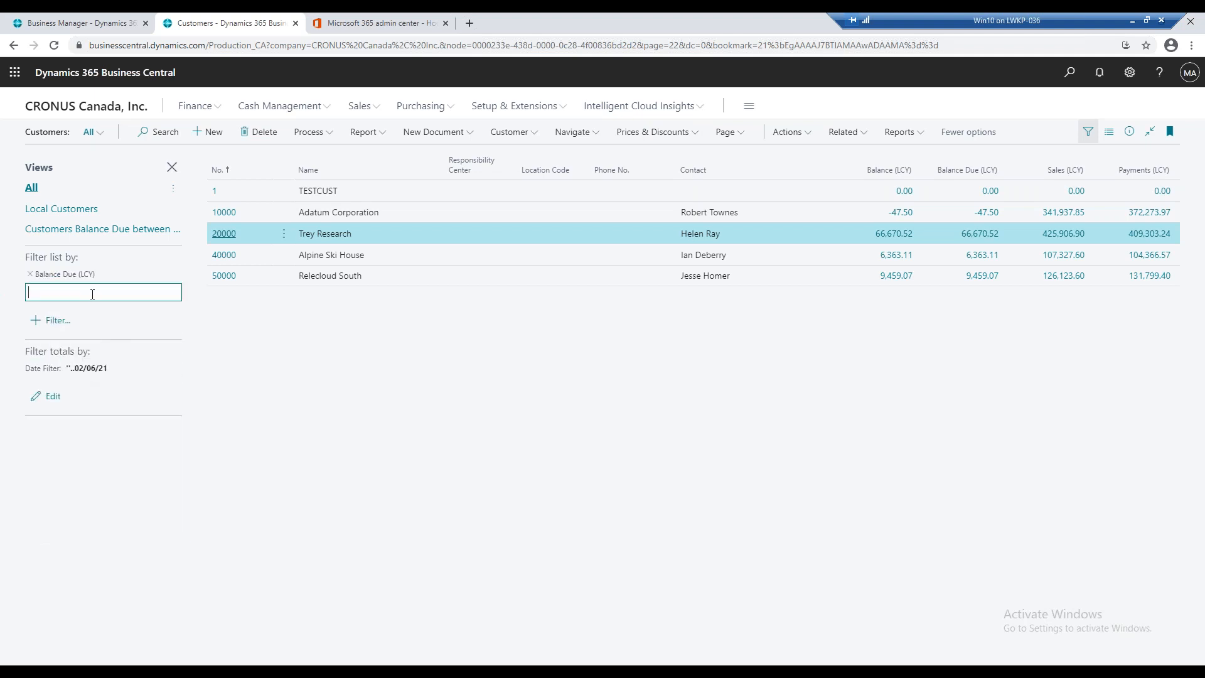
text(<)
text(0.0)
key(Return)
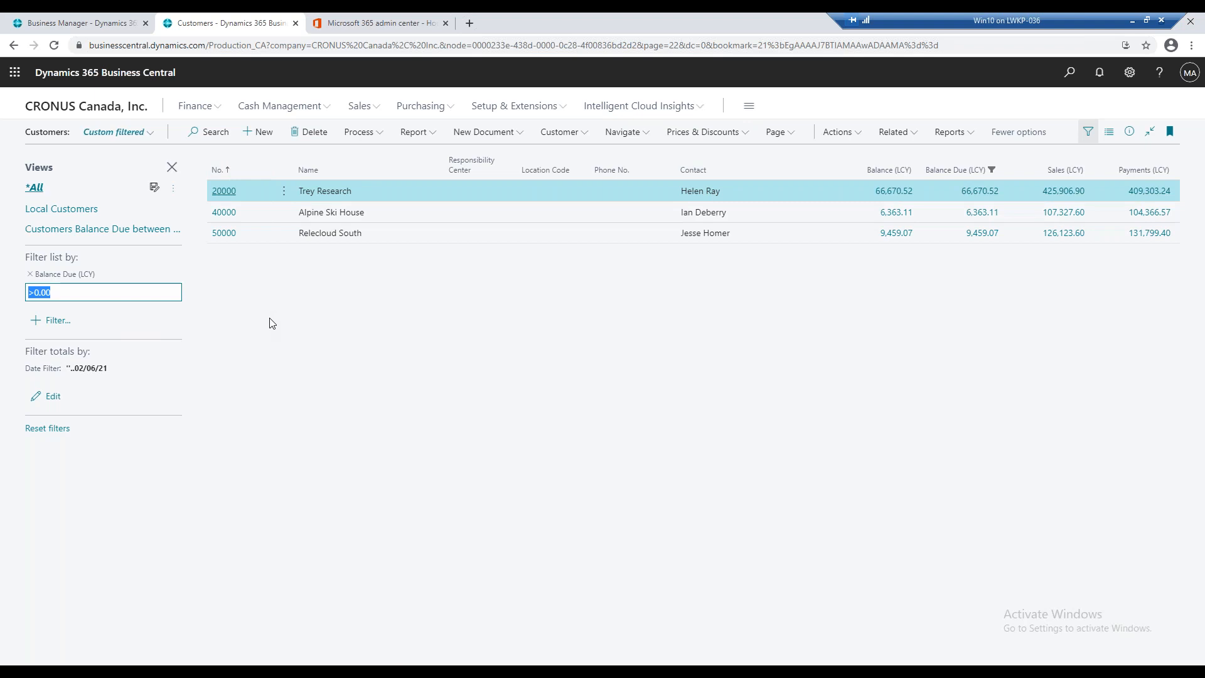
Save the filtered list as a new view named "Customers with Outstanding Balance"
click(171, 189)
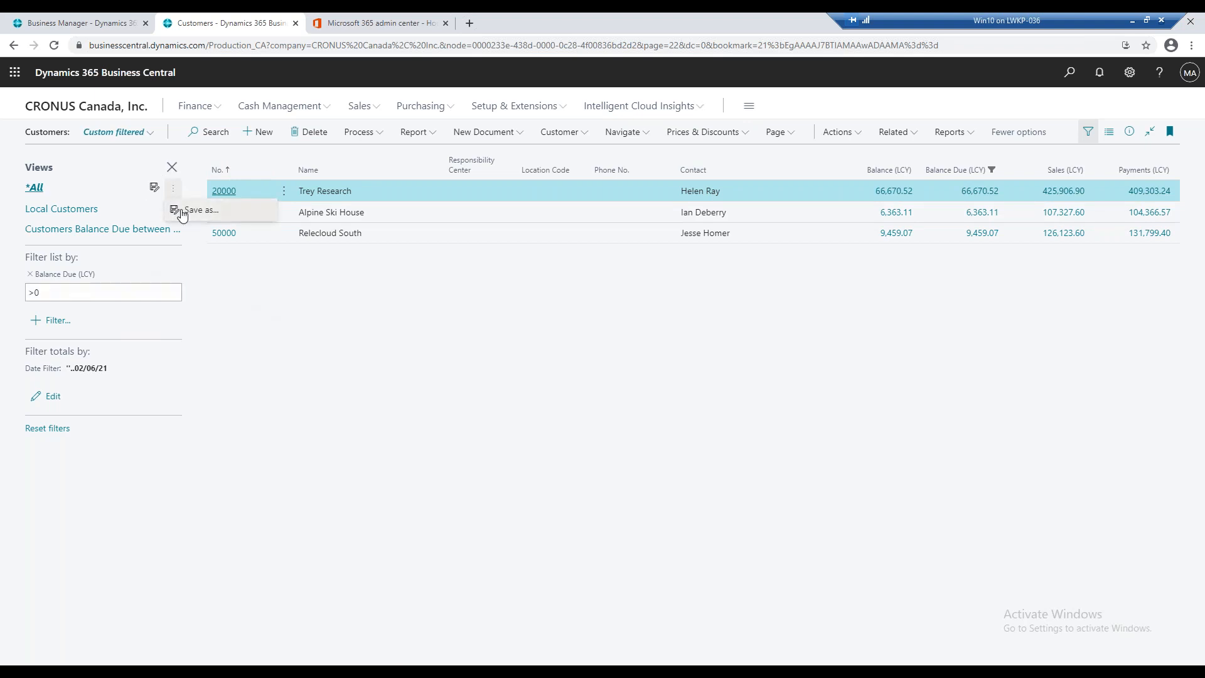
click(182, 210)
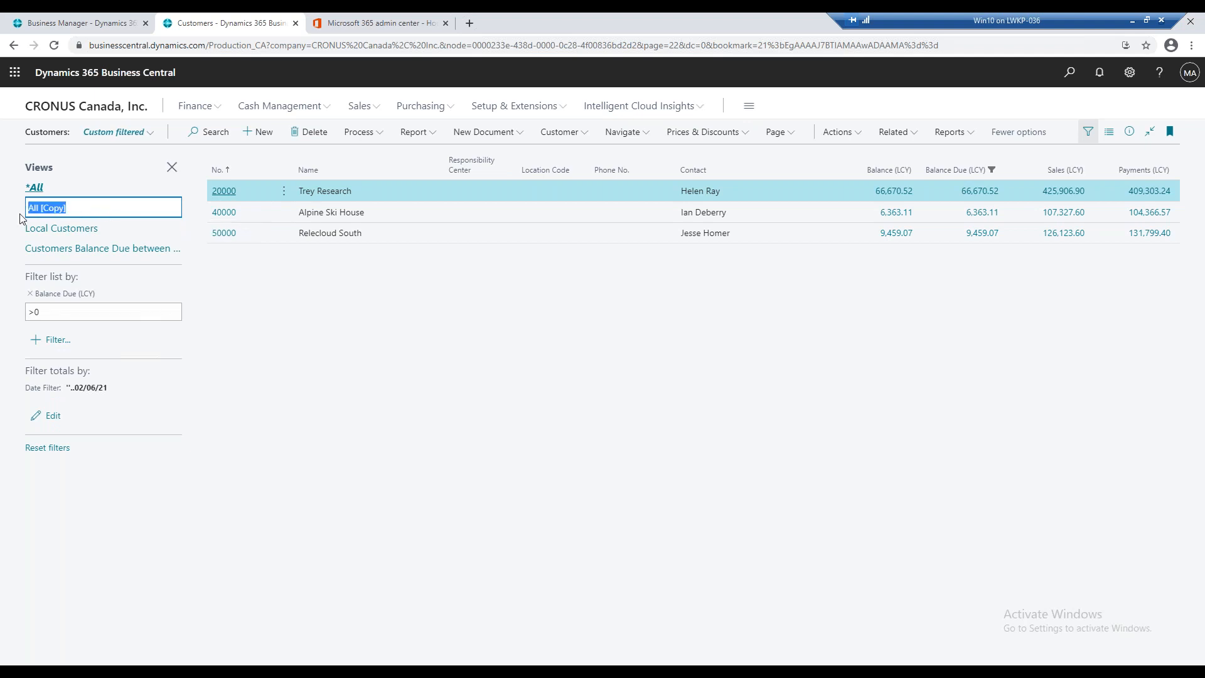
key(BackSpace)
text(Customers with Outstand)
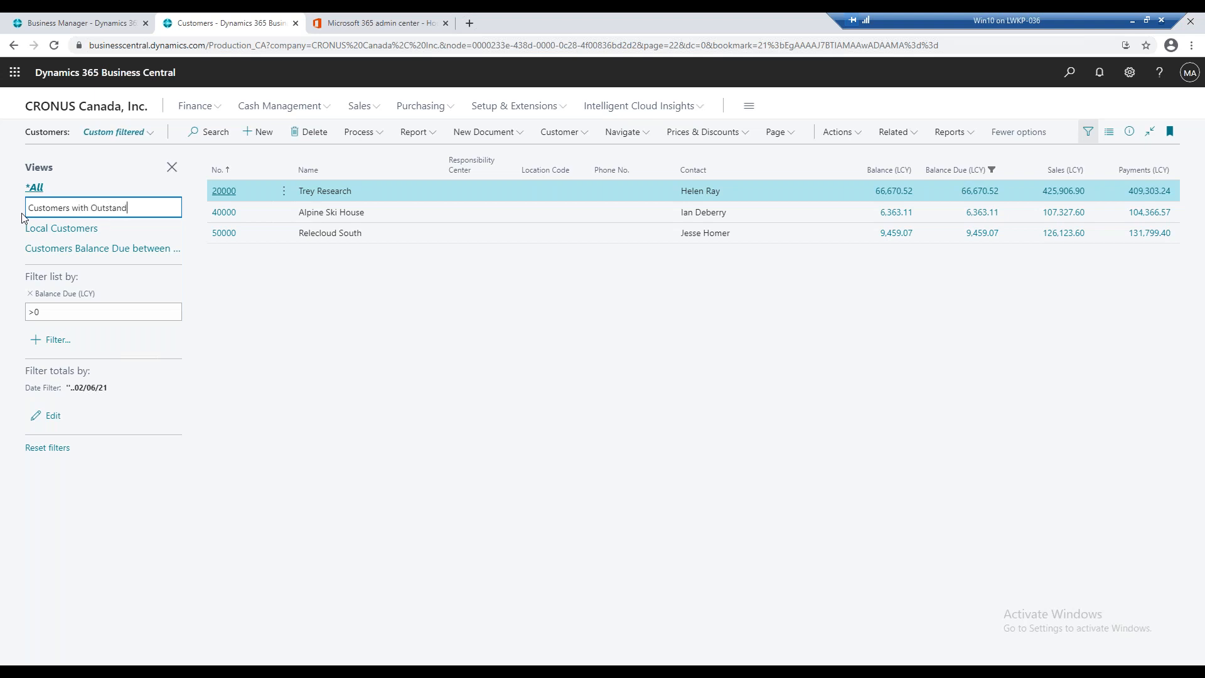
text(ing Balance)
key(Return)
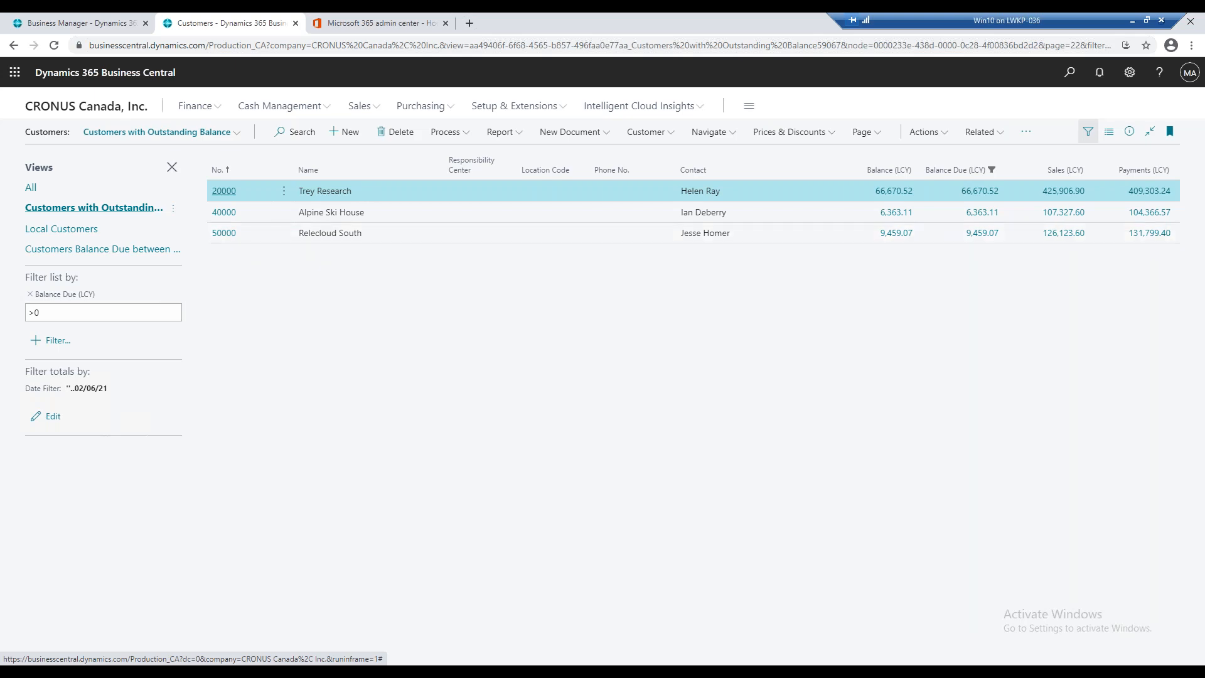
Switch to PowerPoint and look through the slide thumbnails before and after the quick filter slide
key(alt+Tab)
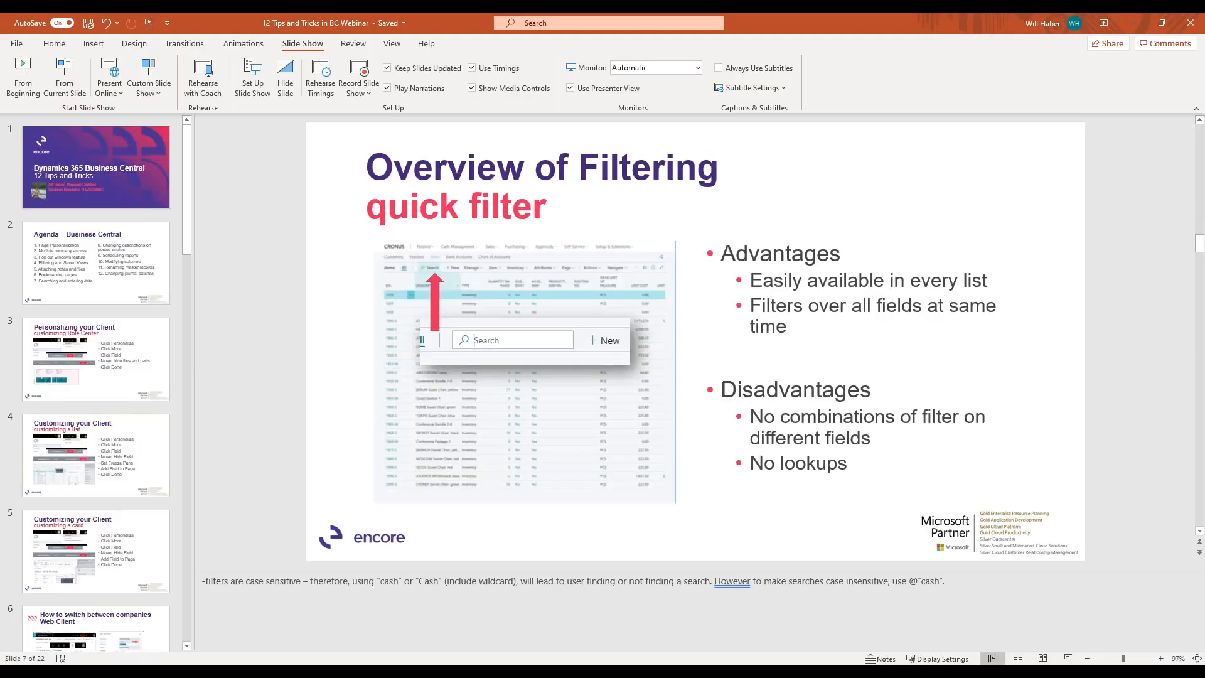
scroll(119, 502, down, 6)
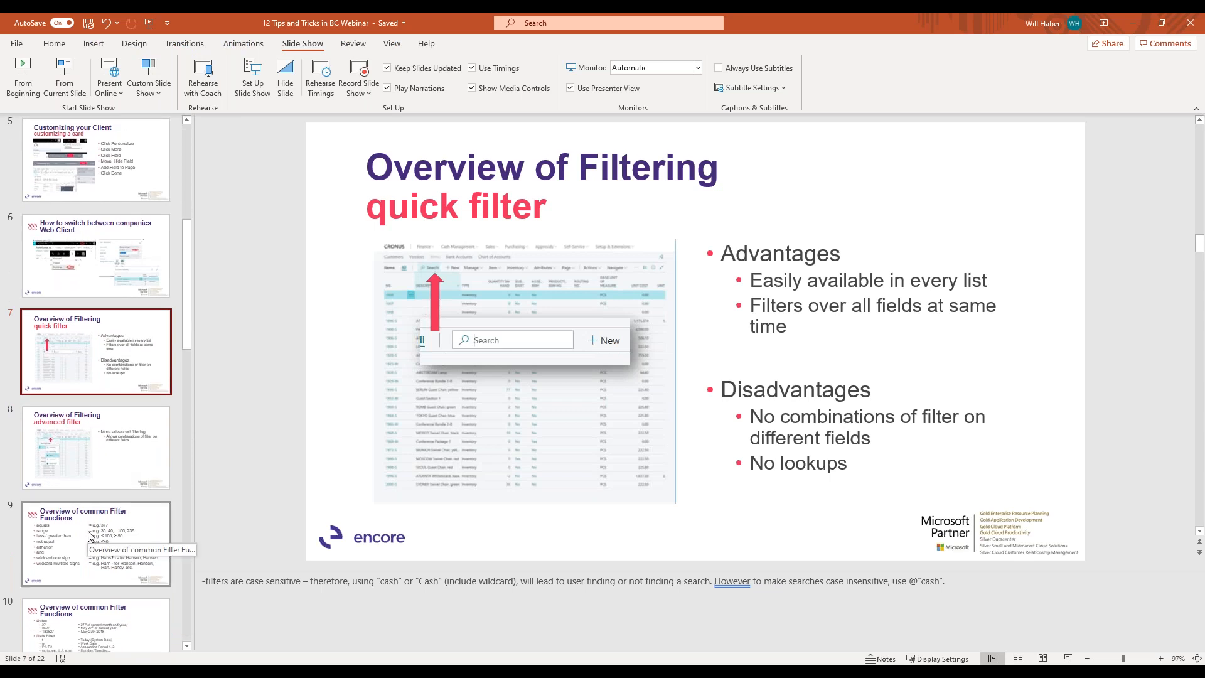
scroll(89, 400, up, 4)
scroll(89, 401, up, 3)
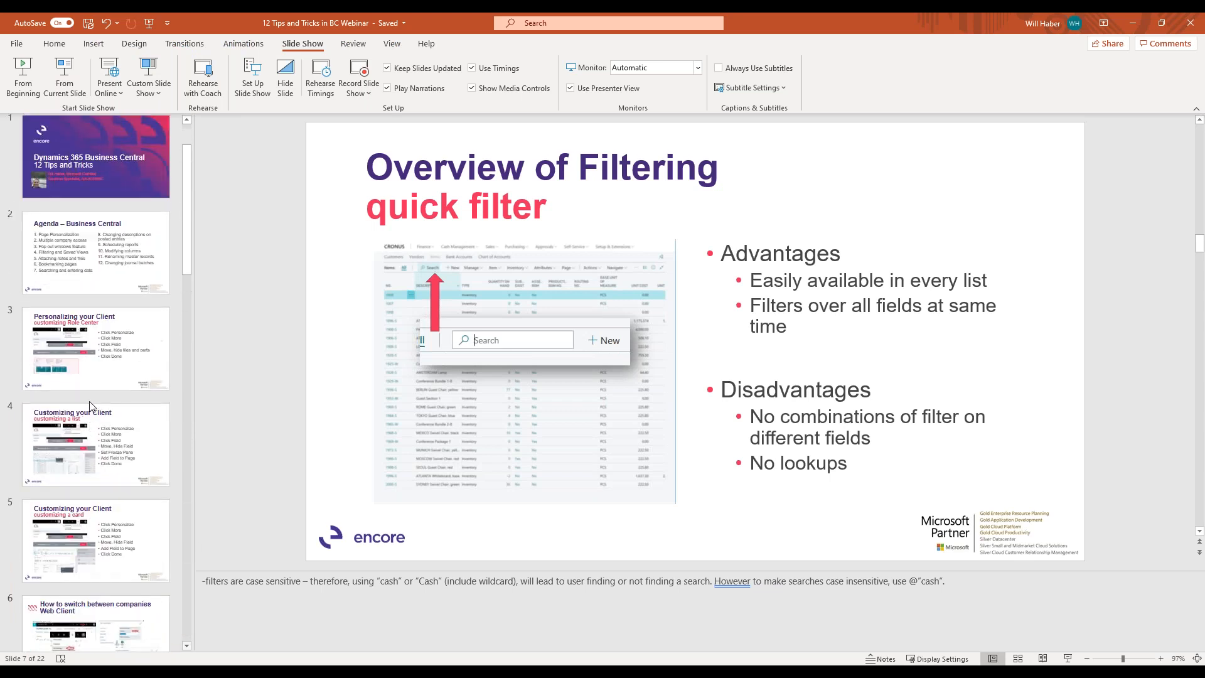
scroll(103, 485, down, 2)
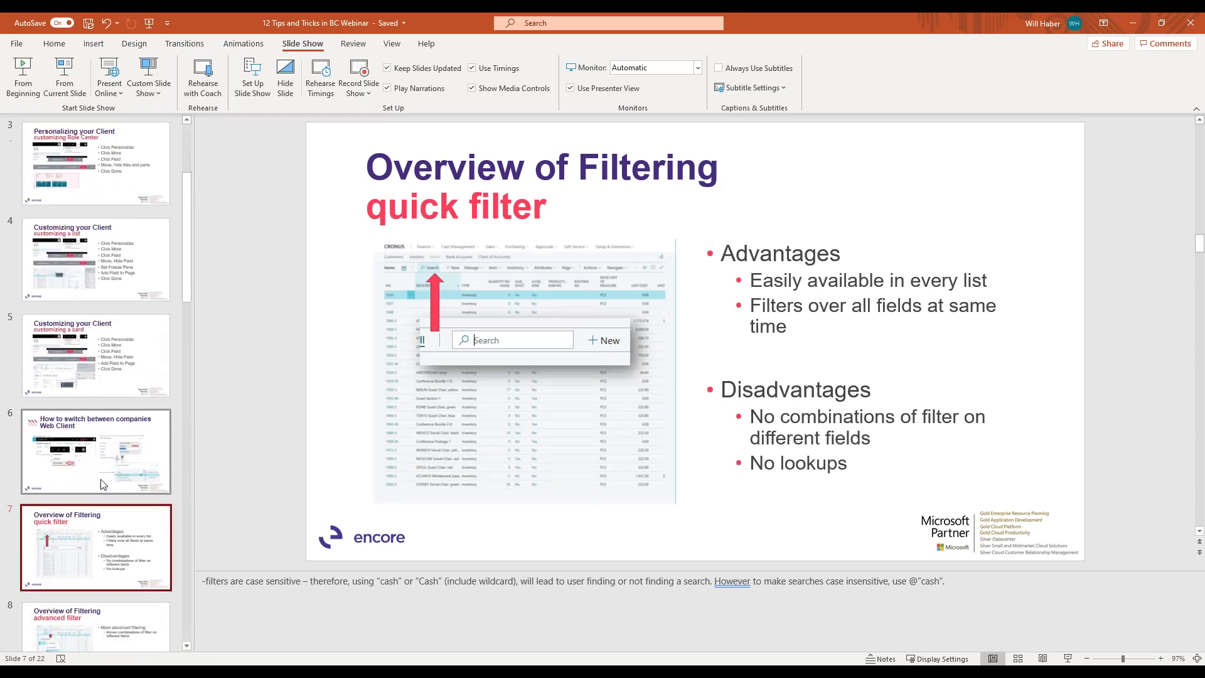
Switch to Business Central and add the note "On Hold" to customer Trey Research in the Customers list
click(1143, 33)
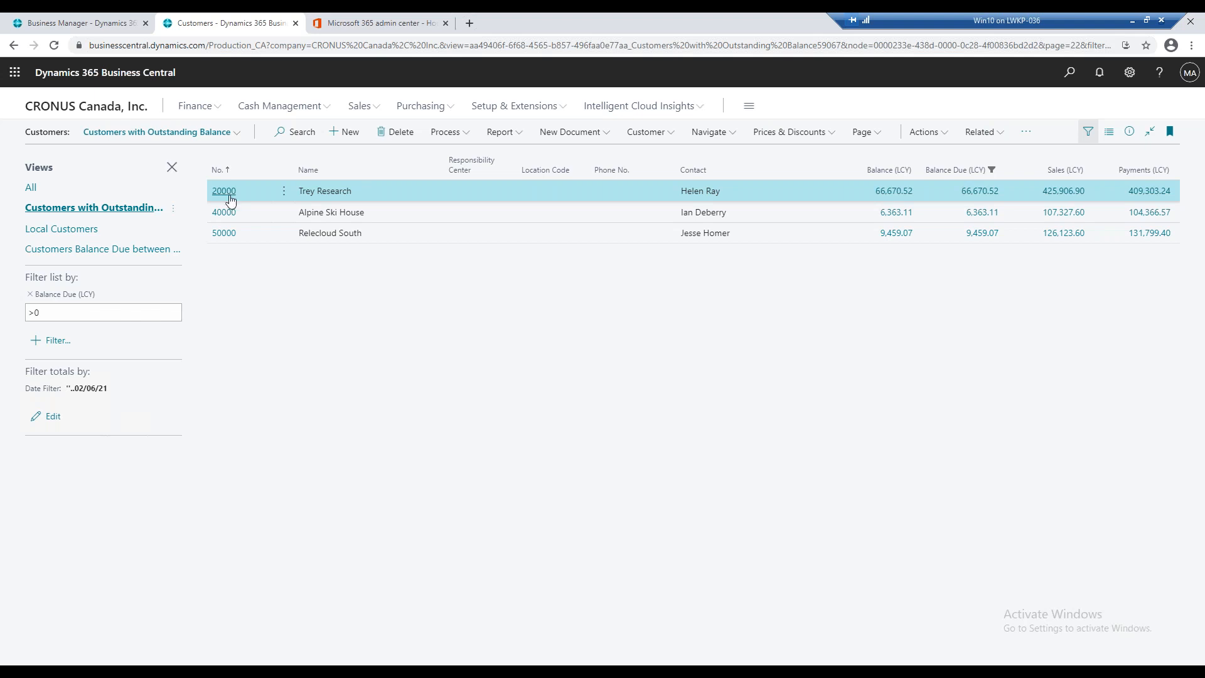
click(1130, 133)
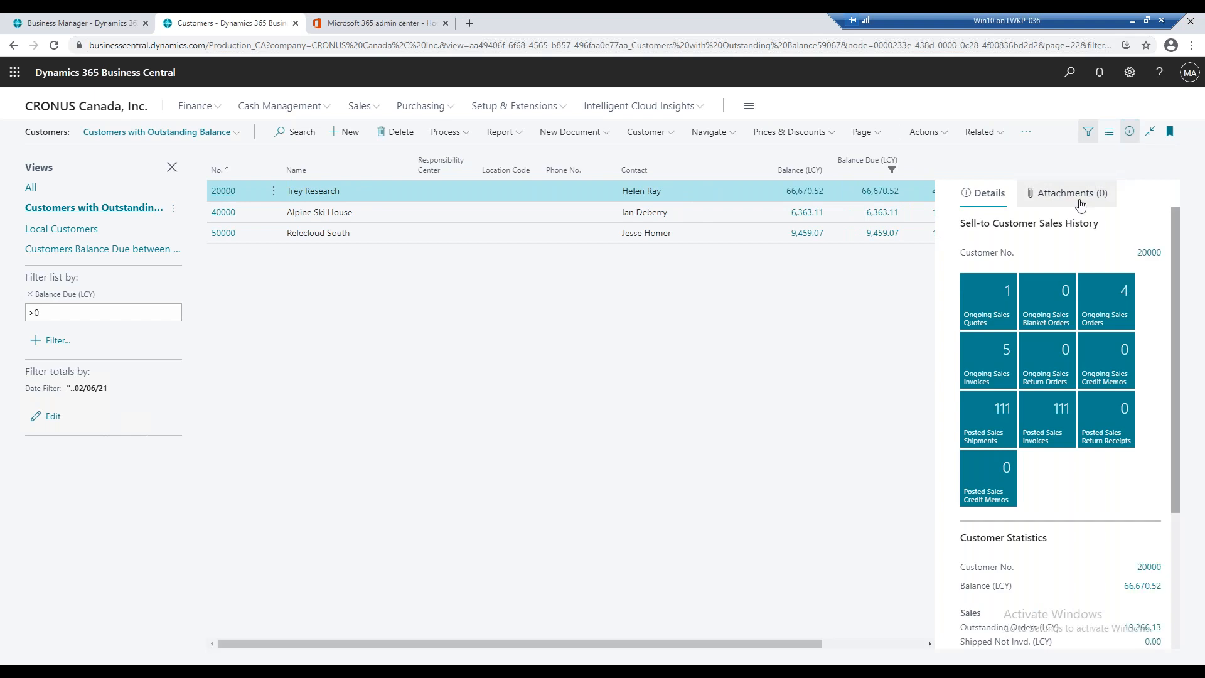
click(1080, 199)
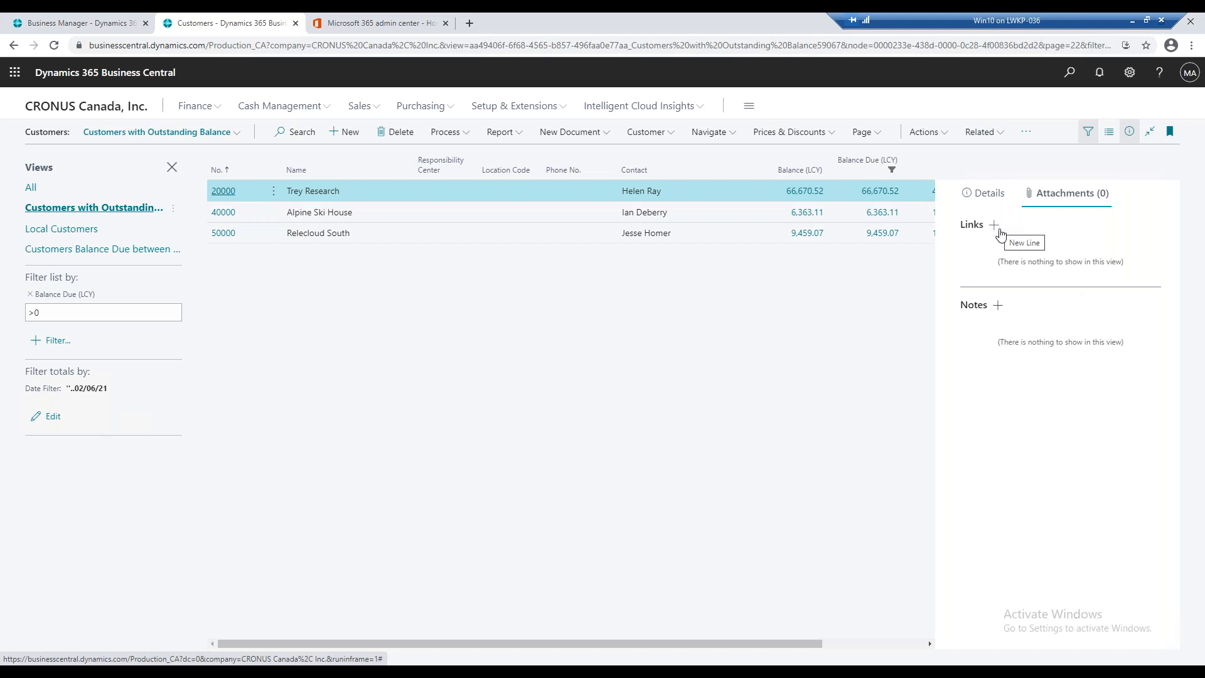
click(999, 306)
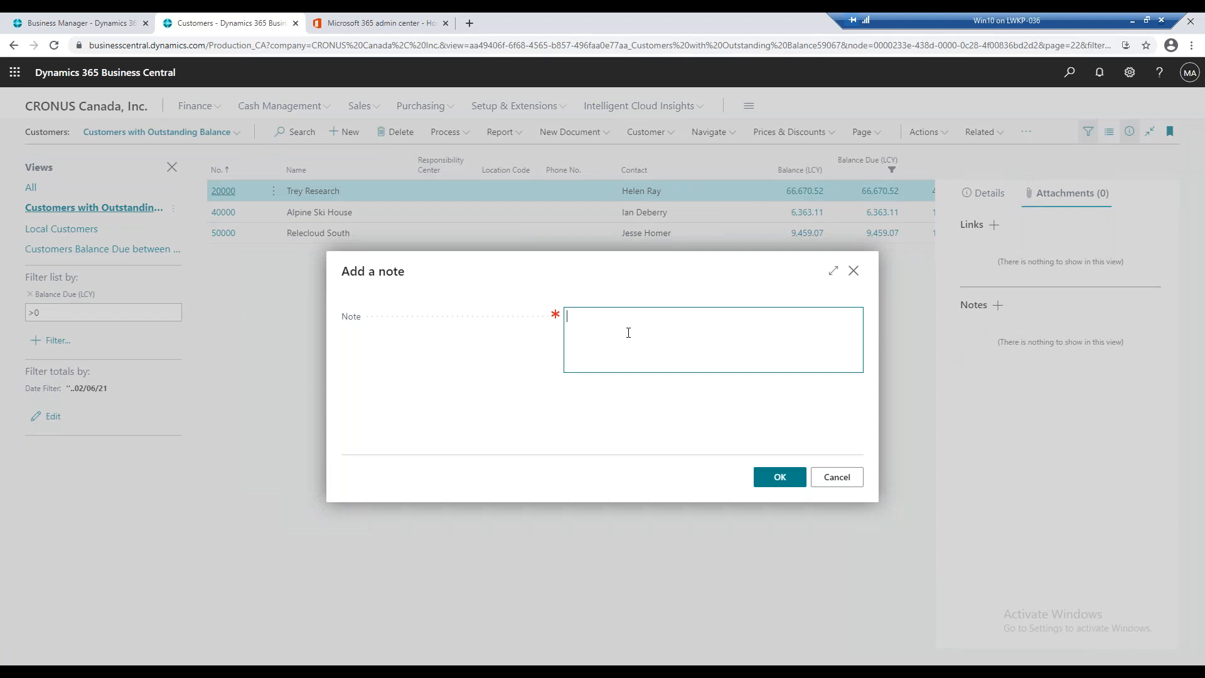
text(On Hold)
click(765, 478)
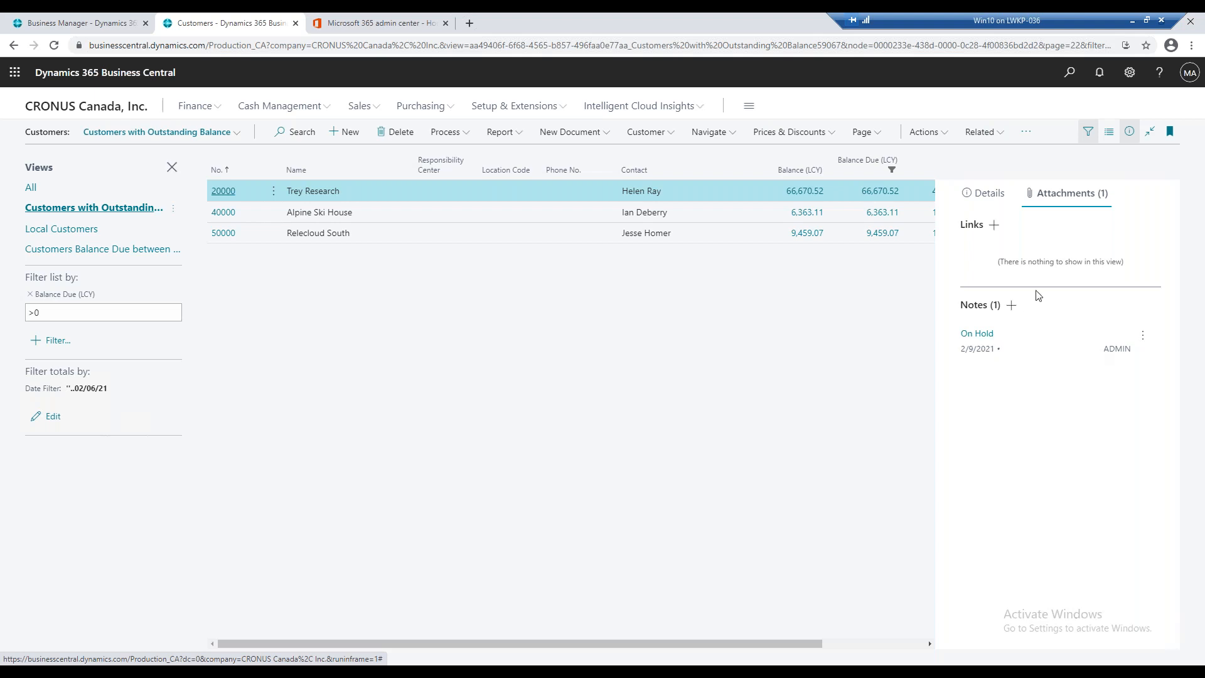
Open the form for adding a link to Trey Research and close it without adding one
click(995, 226)
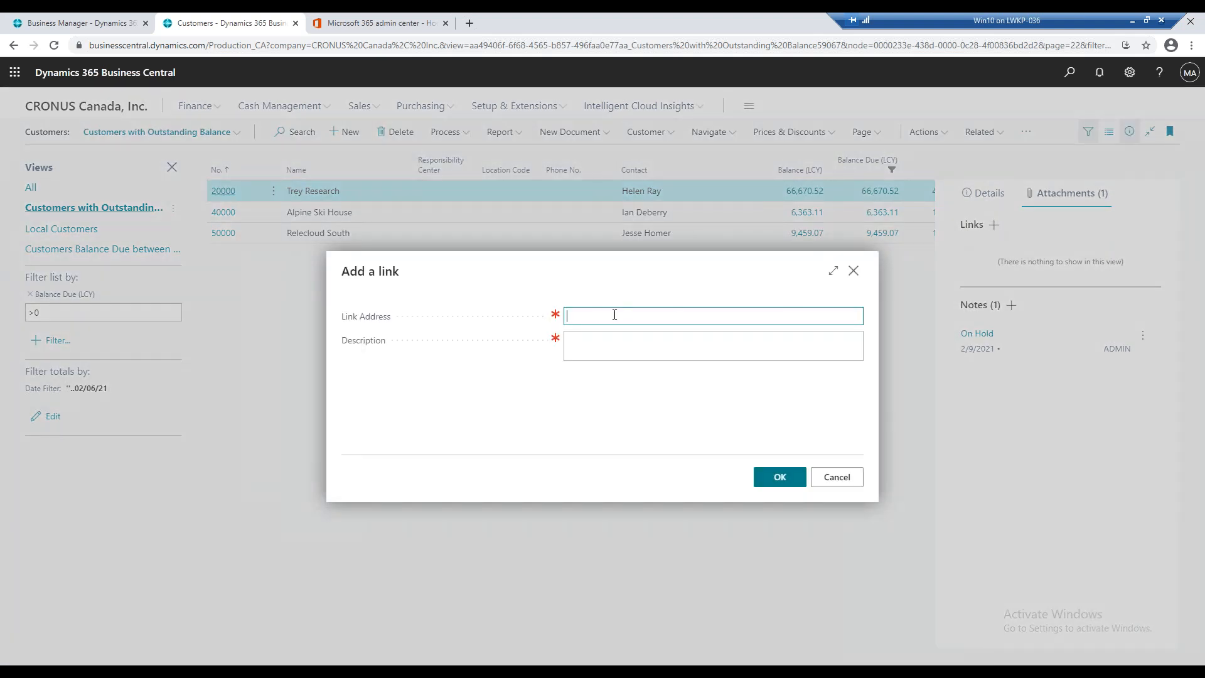
click(854, 273)
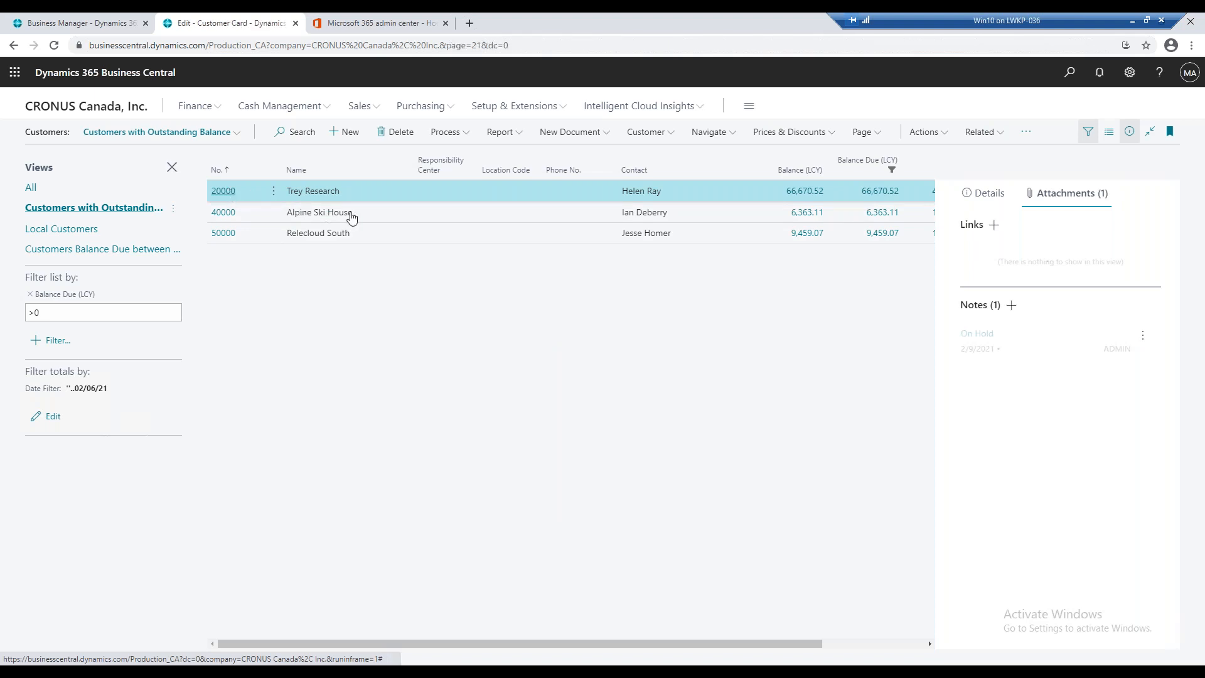
Open the Trey Research customer card and its list of attached documents
click(224, 192)
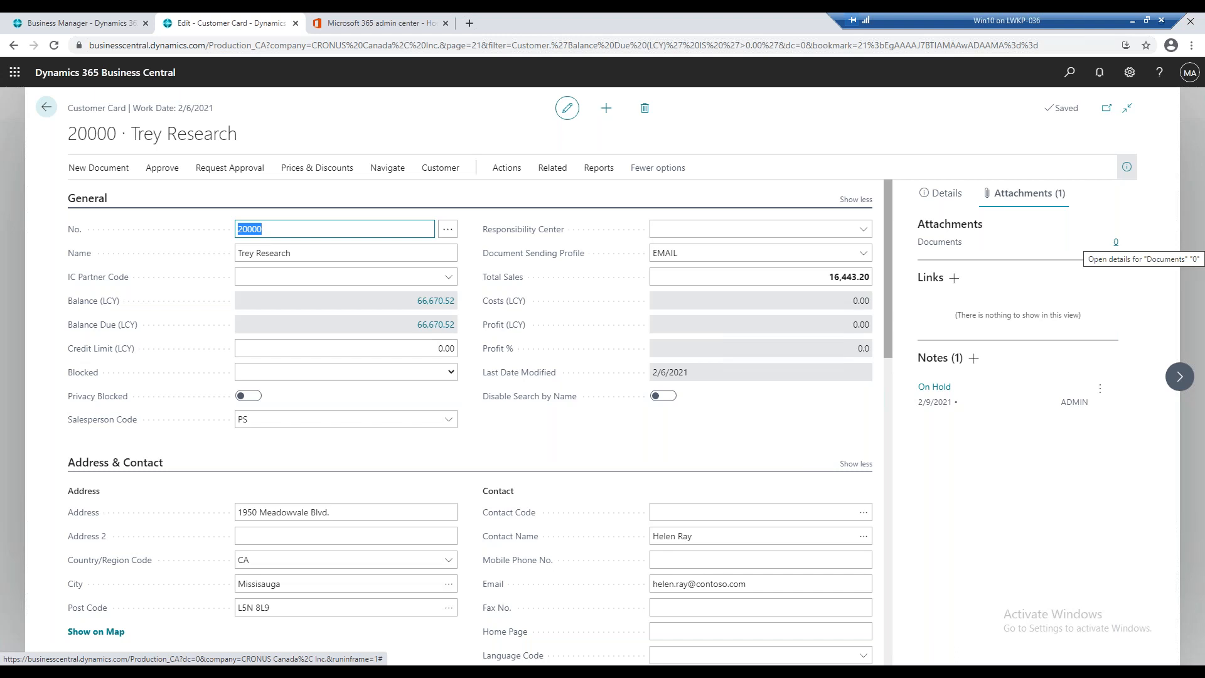
click(1116, 242)
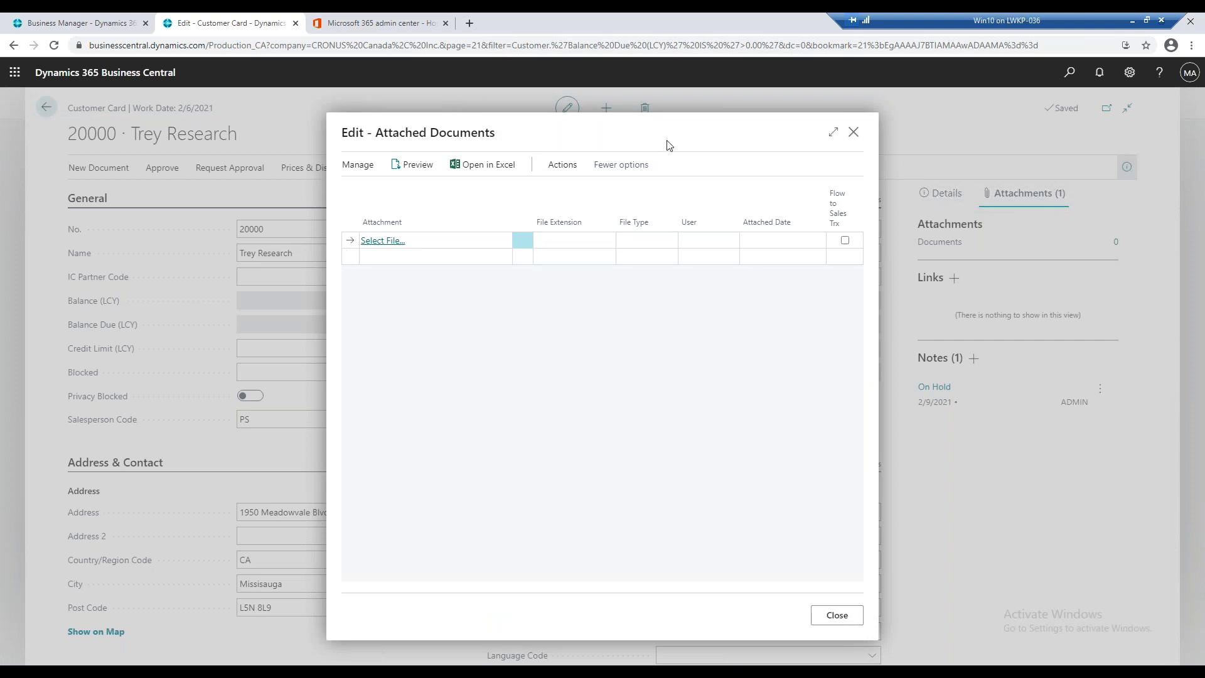
click(383, 241)
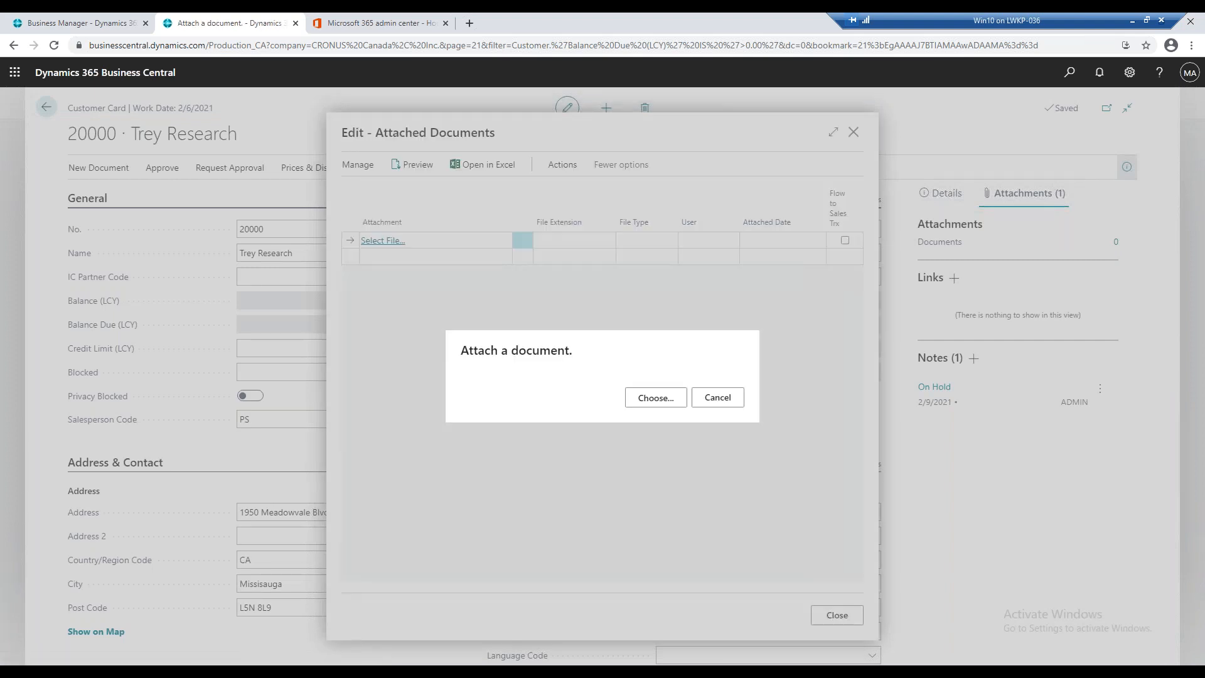
click(654, 402)
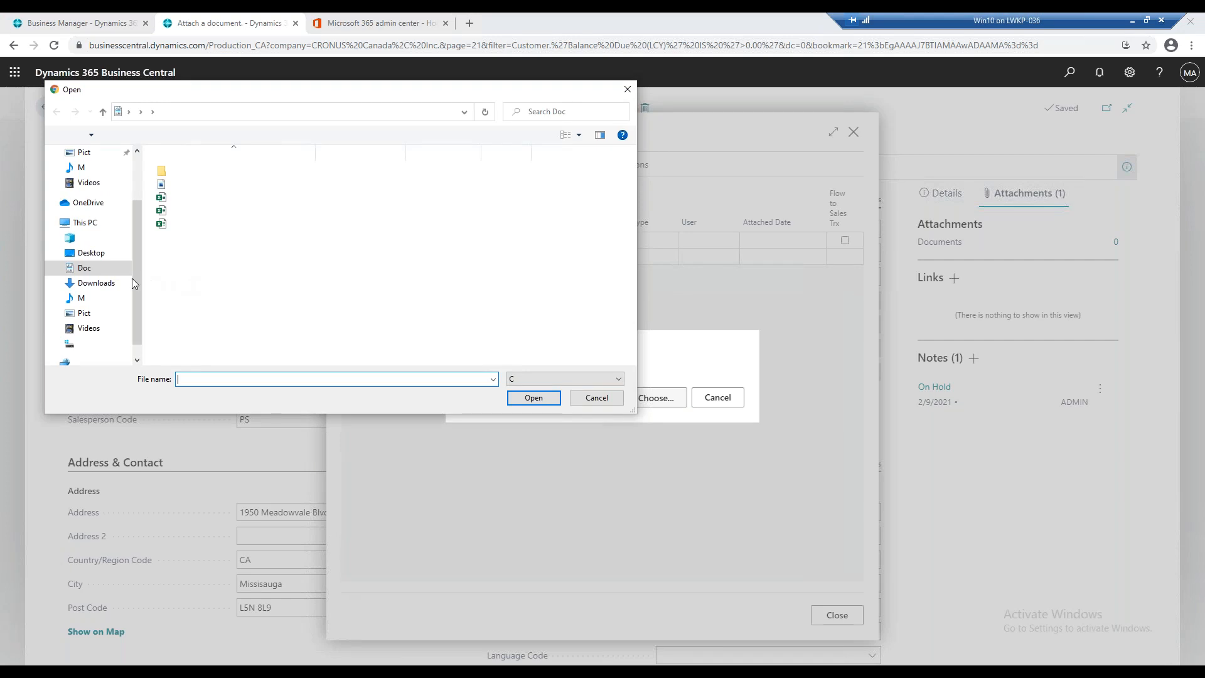
click(84, 315)
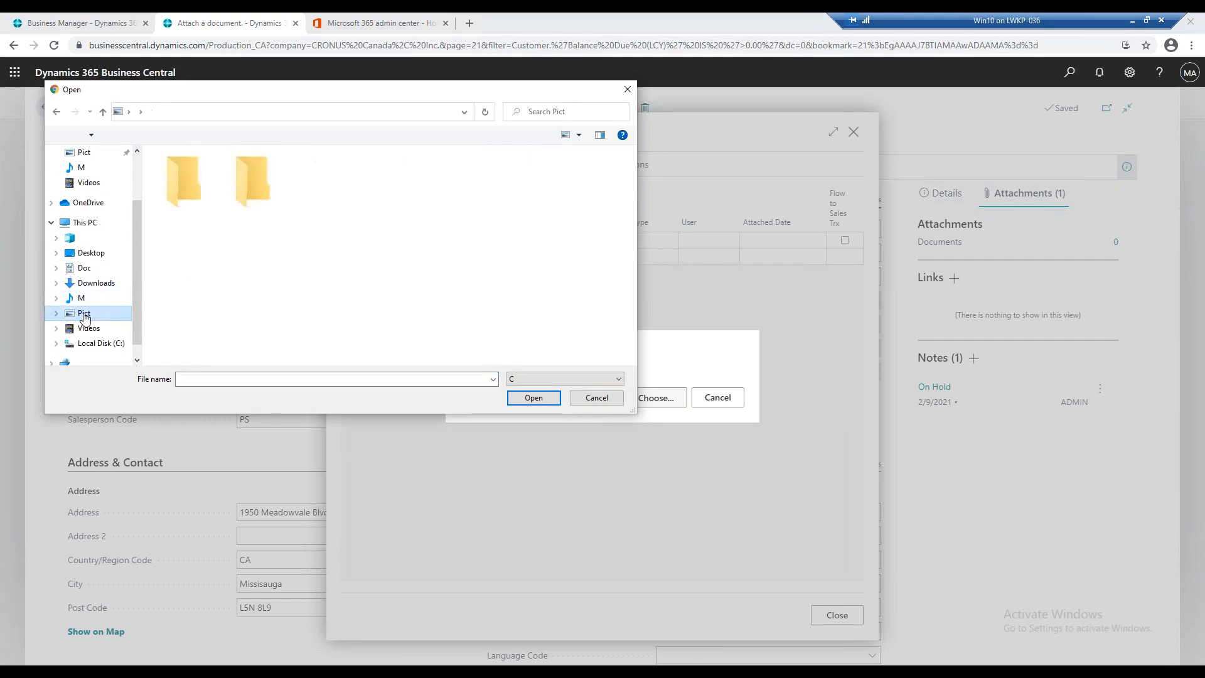
click(626, 90)
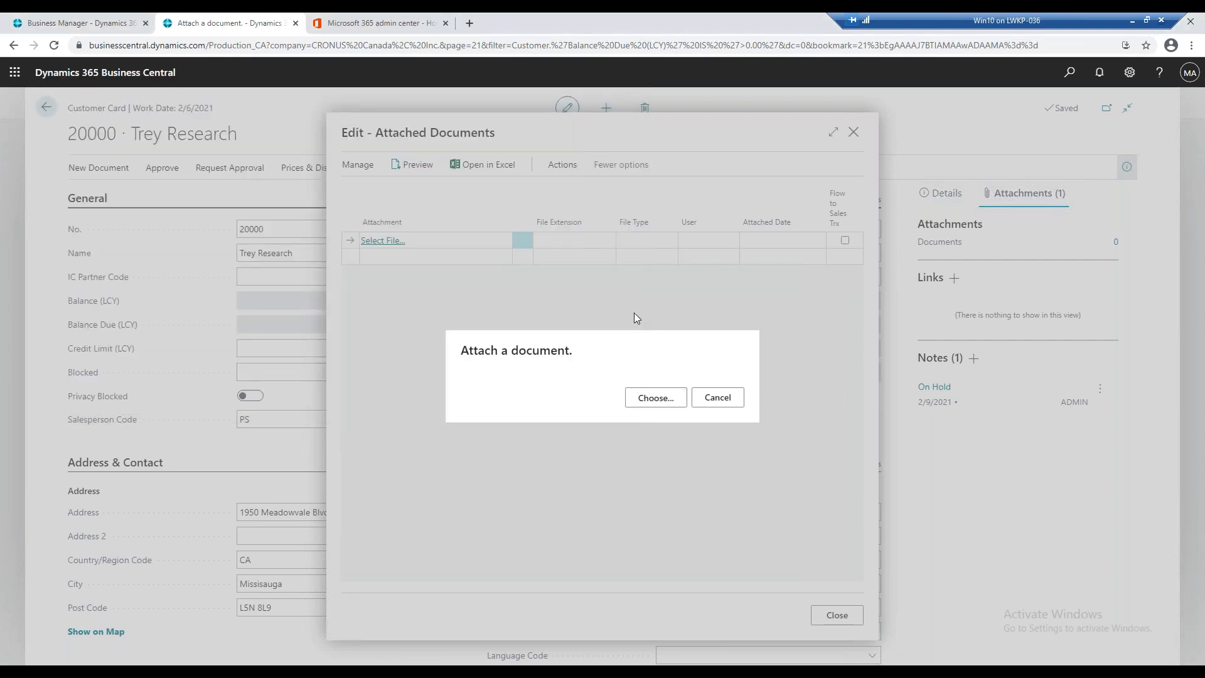
click(650, 398)
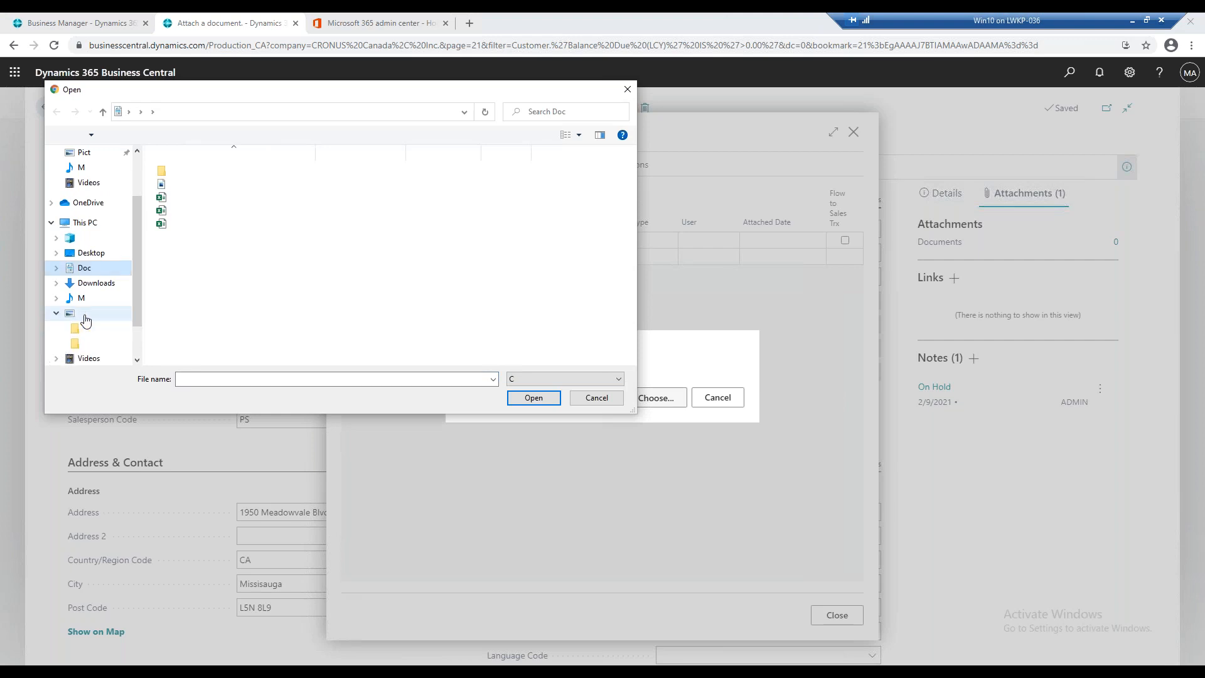
click(85, 316)
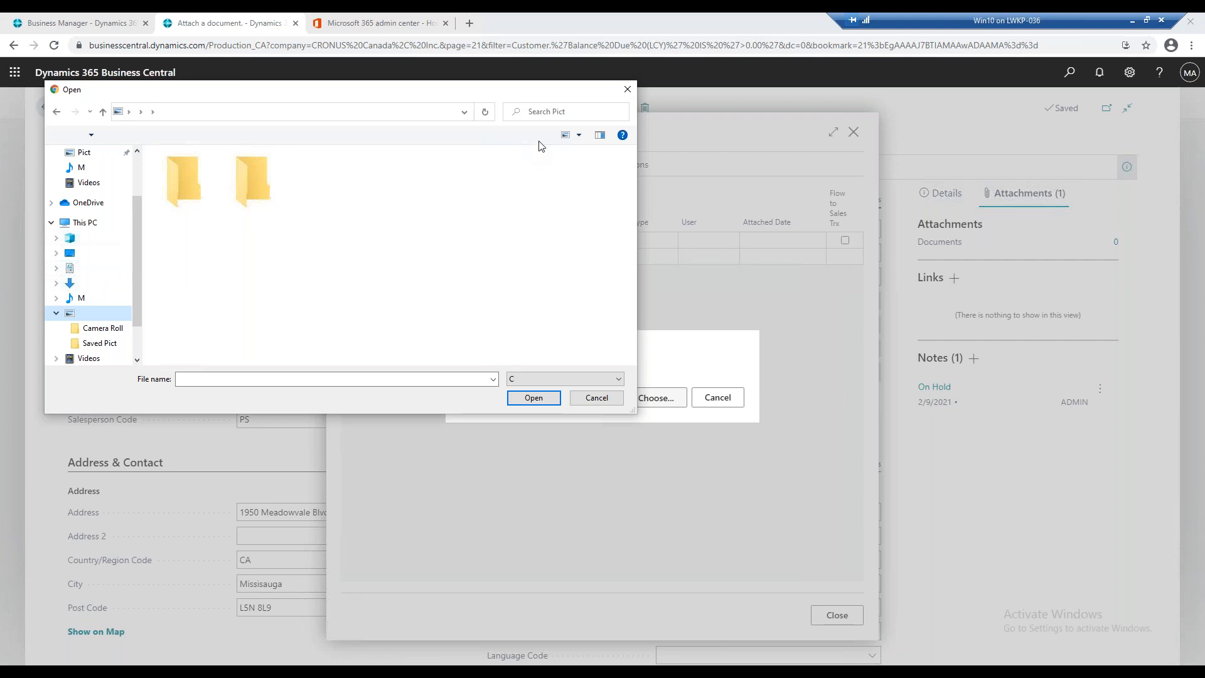
click(631, 90)
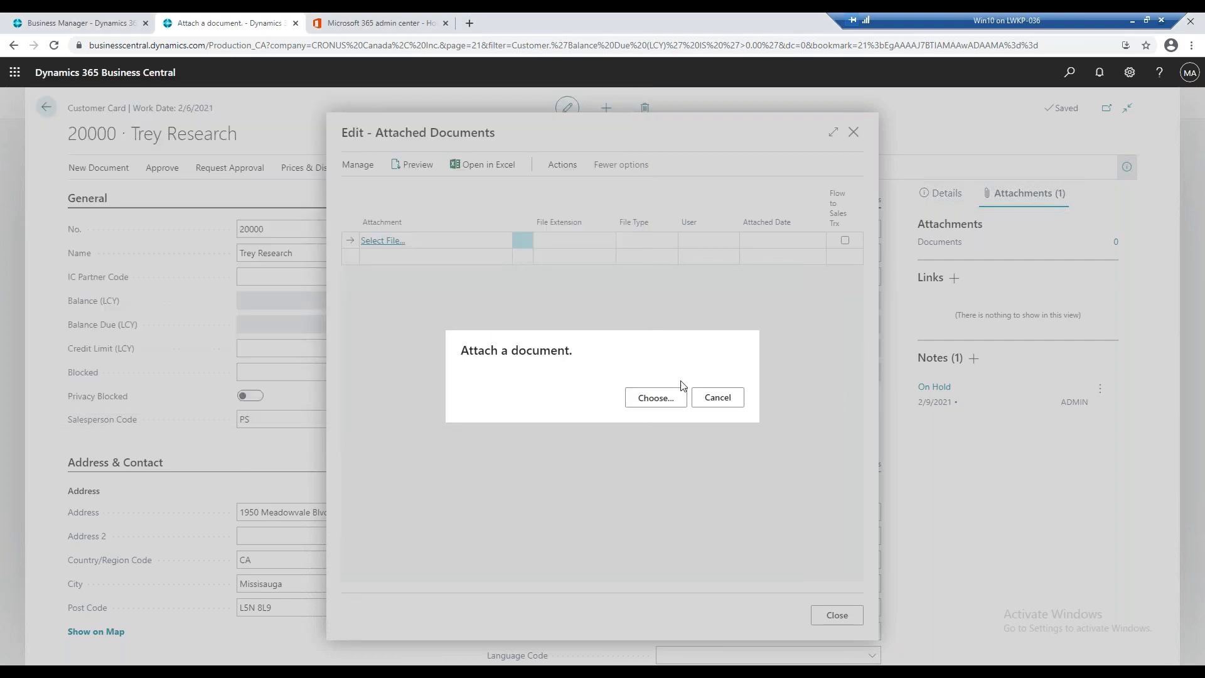
click(704, 401)
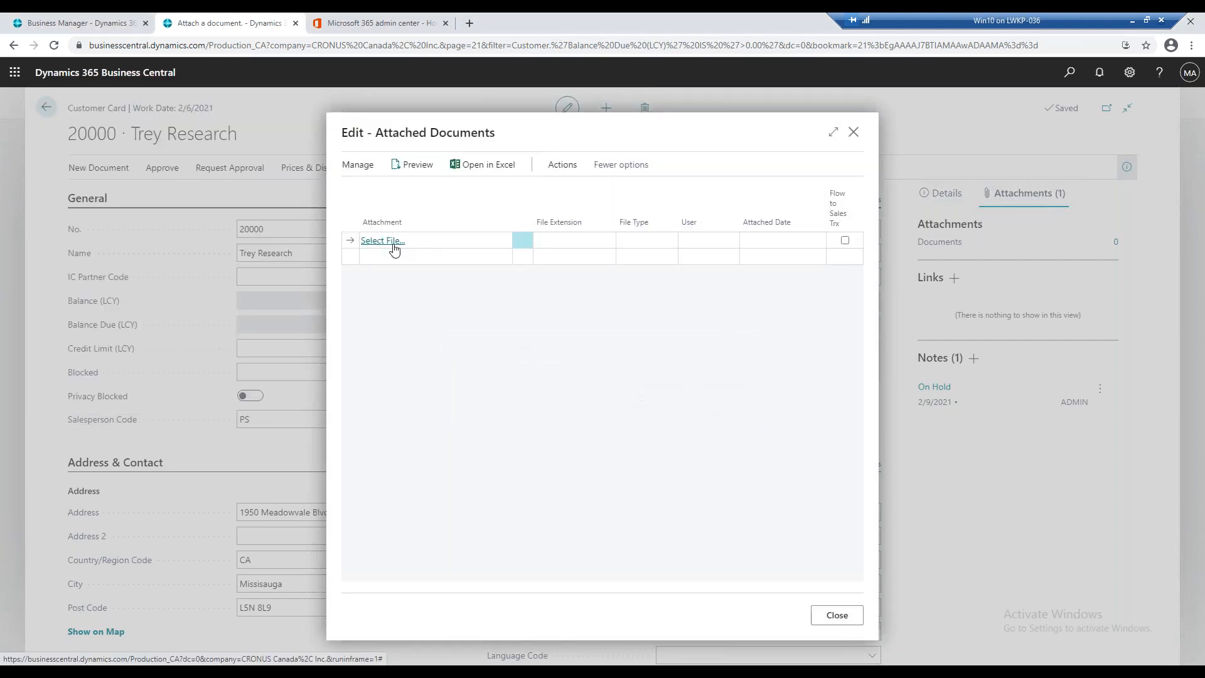
Attach the Excel file "CM import" from the documents folder to the Trey Research customer card
click(392, 242)
click(641, 399)
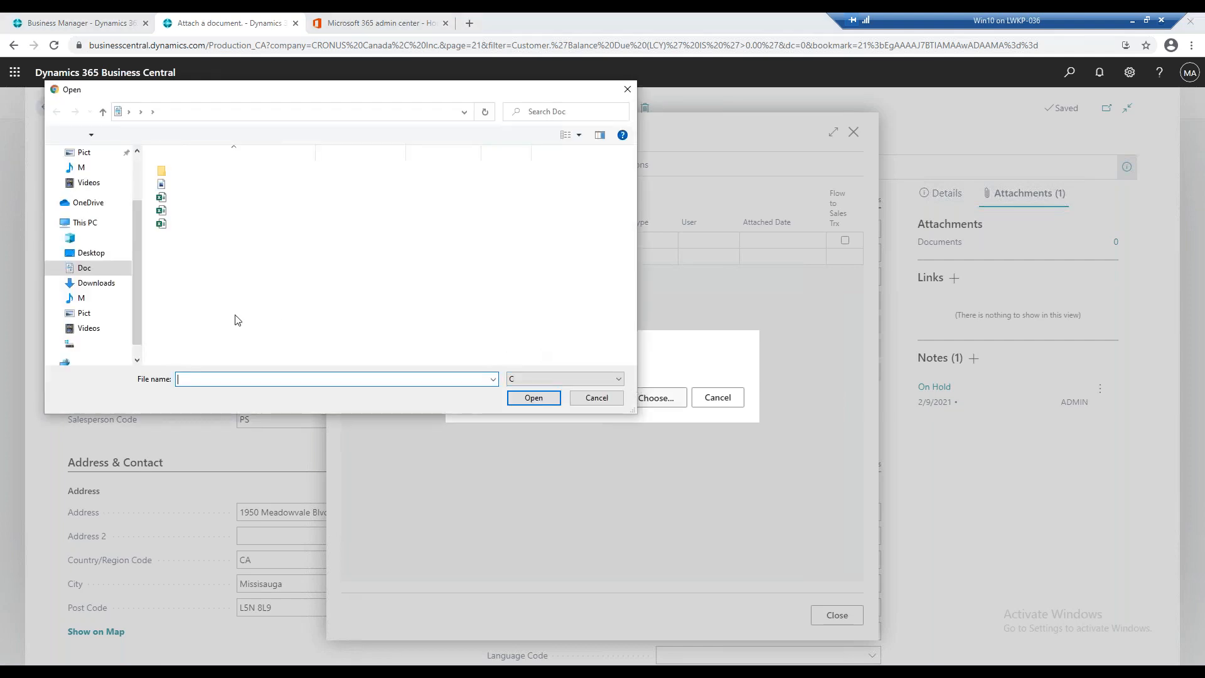
click(87, 314)
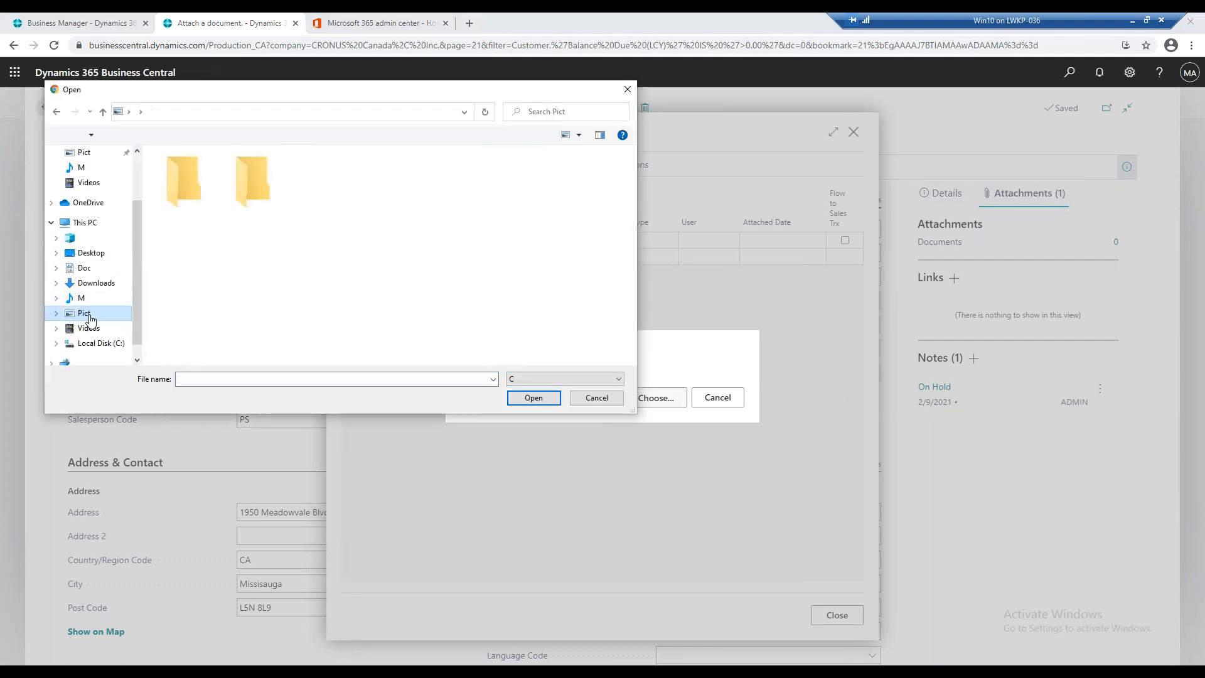
click(87, 269)
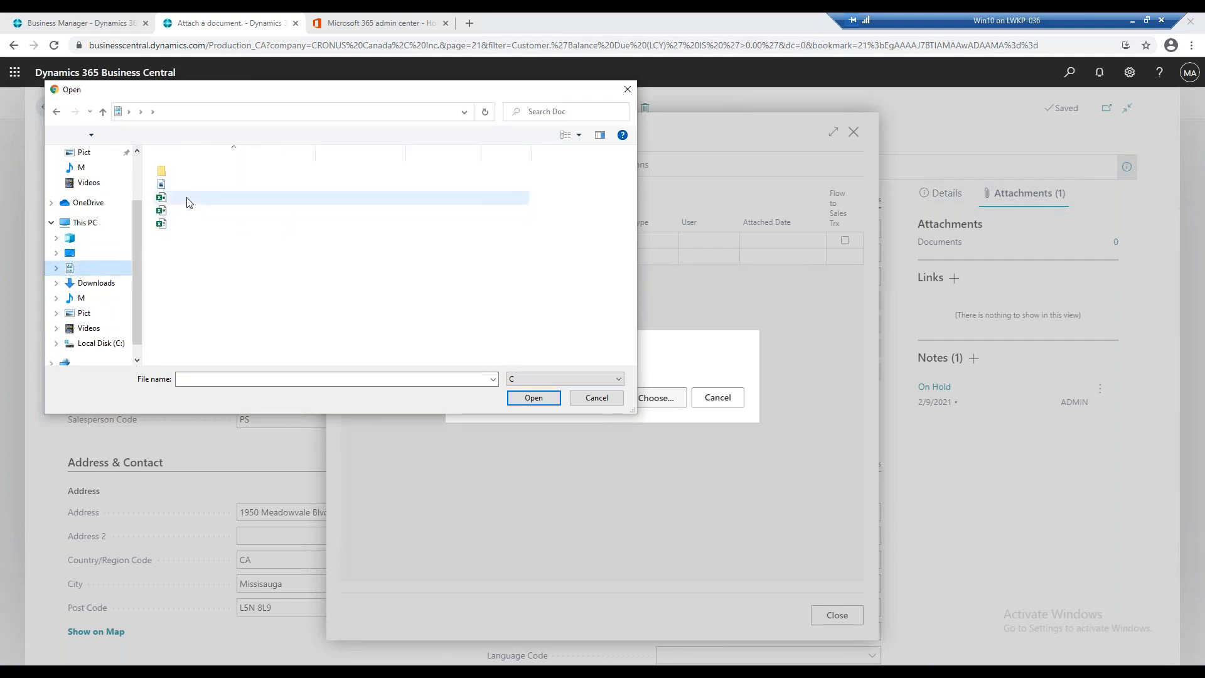
click(186, 200)
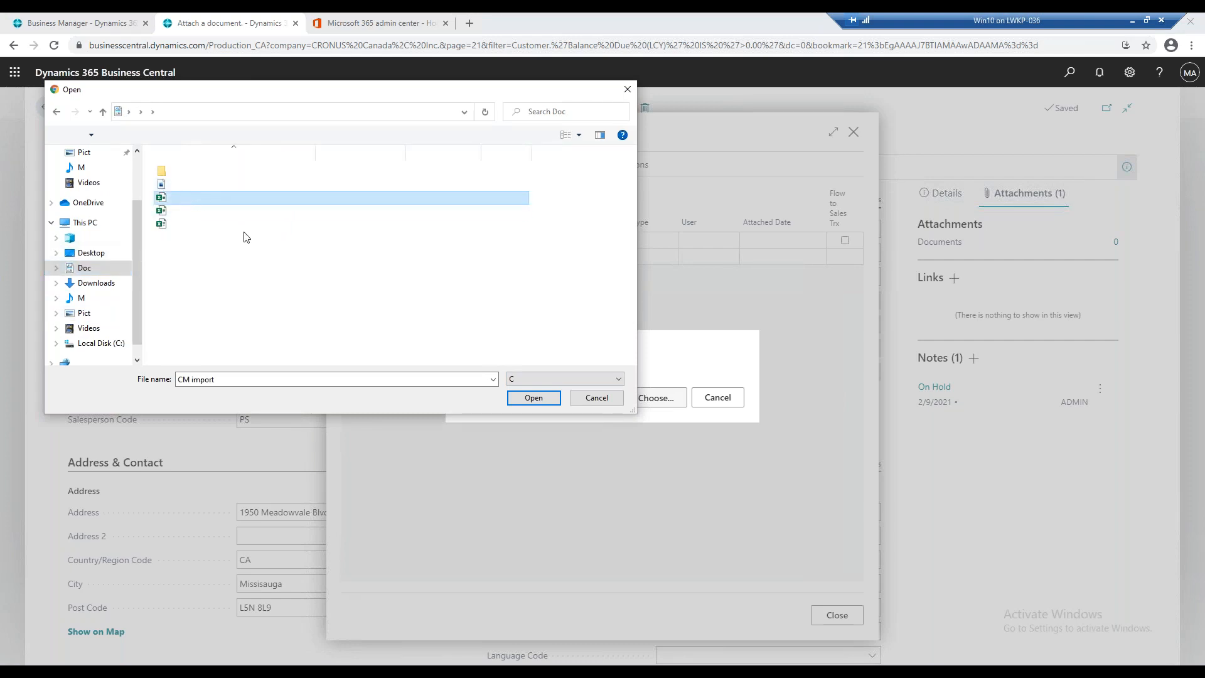
click(531, 401)
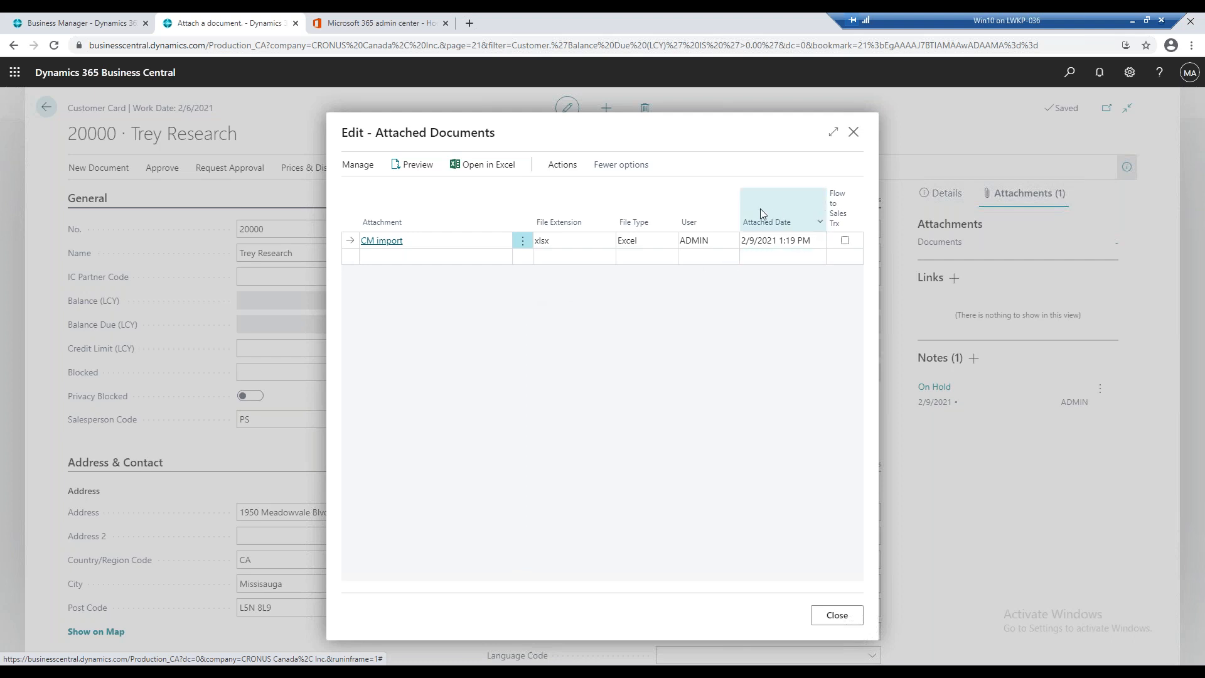
Preview the CM import attachment by opening its downloaded copy in Excel, with editing enabled and the zoom at 400%
click(414, 166)
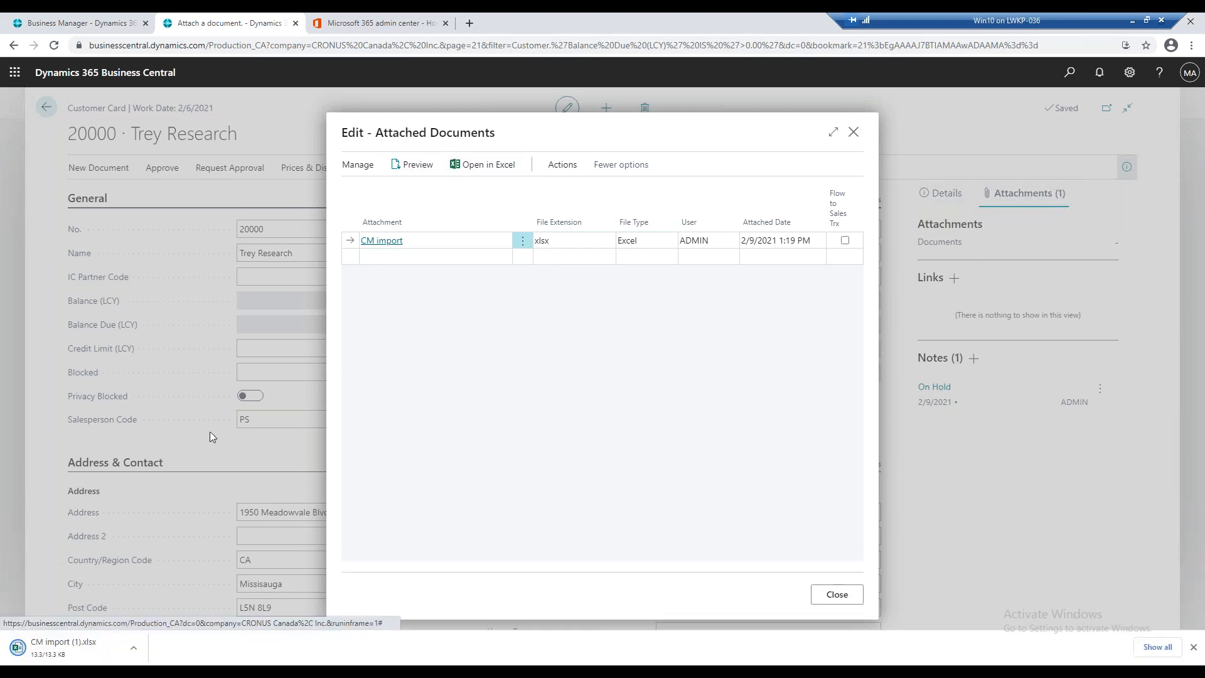
click(65, 646)
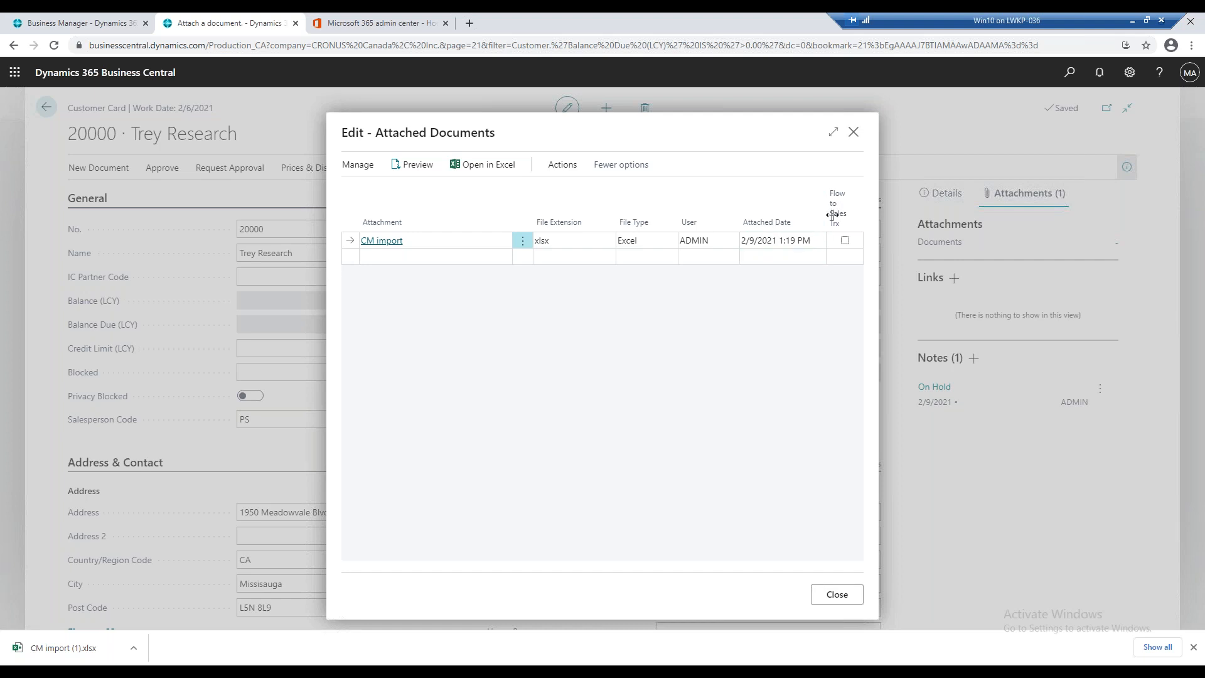
mouse_move(835, 222)
click(73, 642)
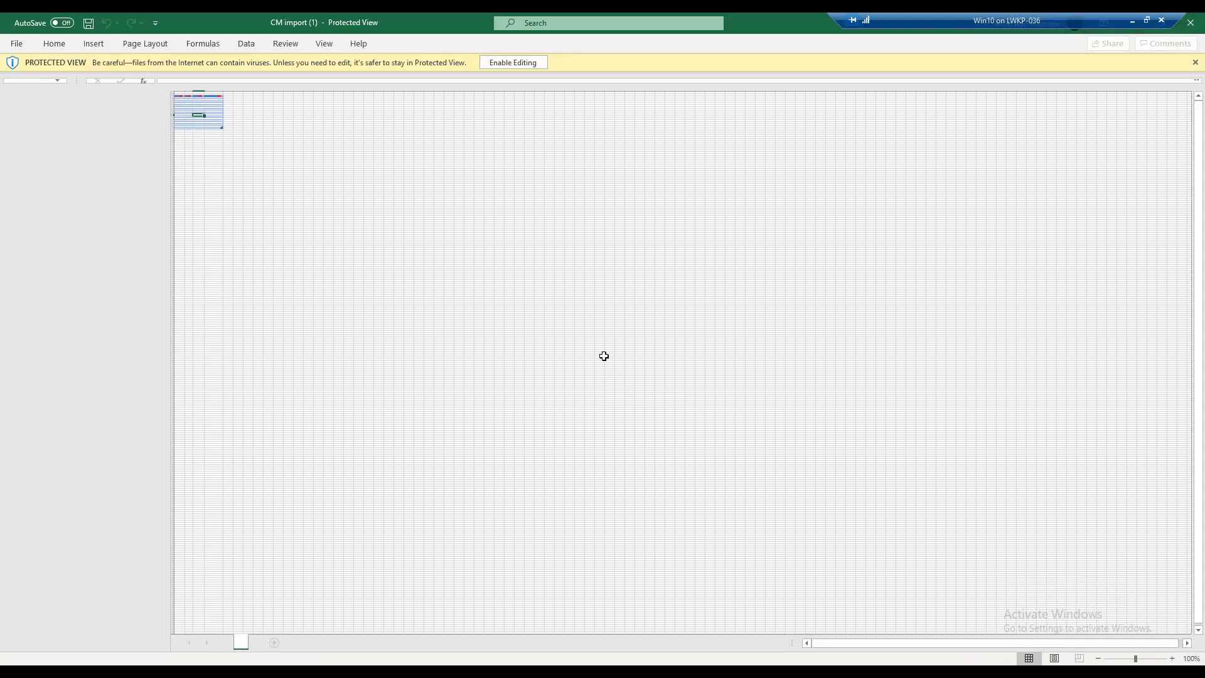
click(512, 62)
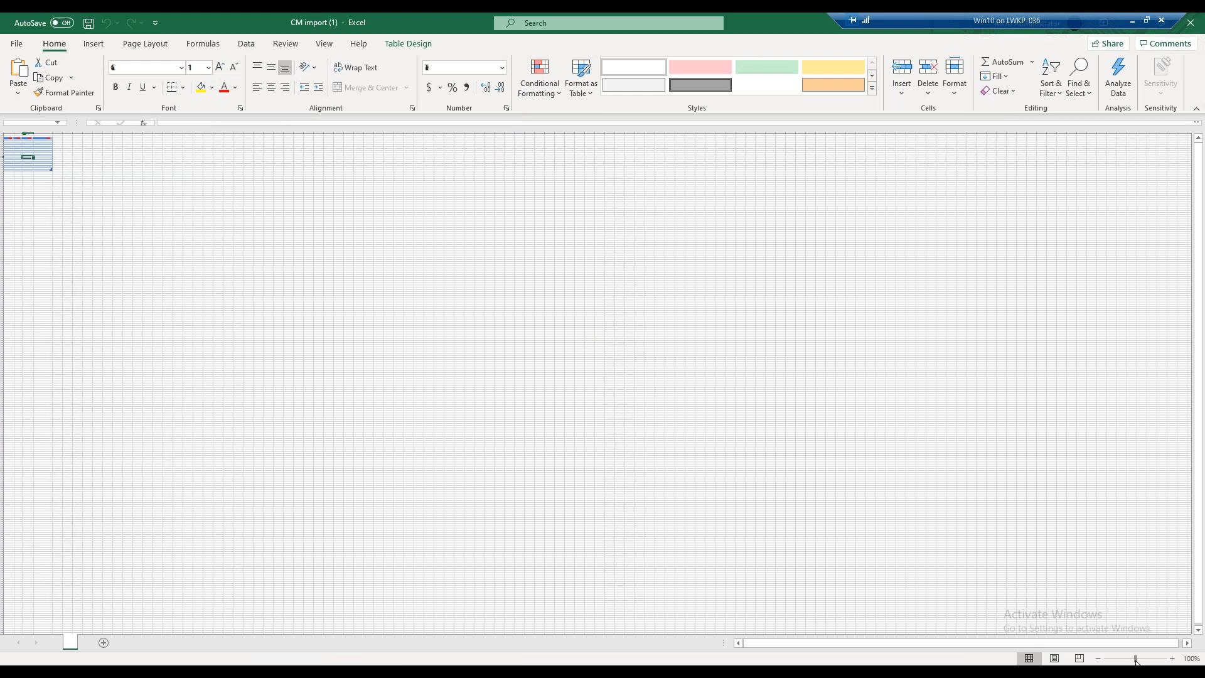
drag(1135, 658, 1139, 658)
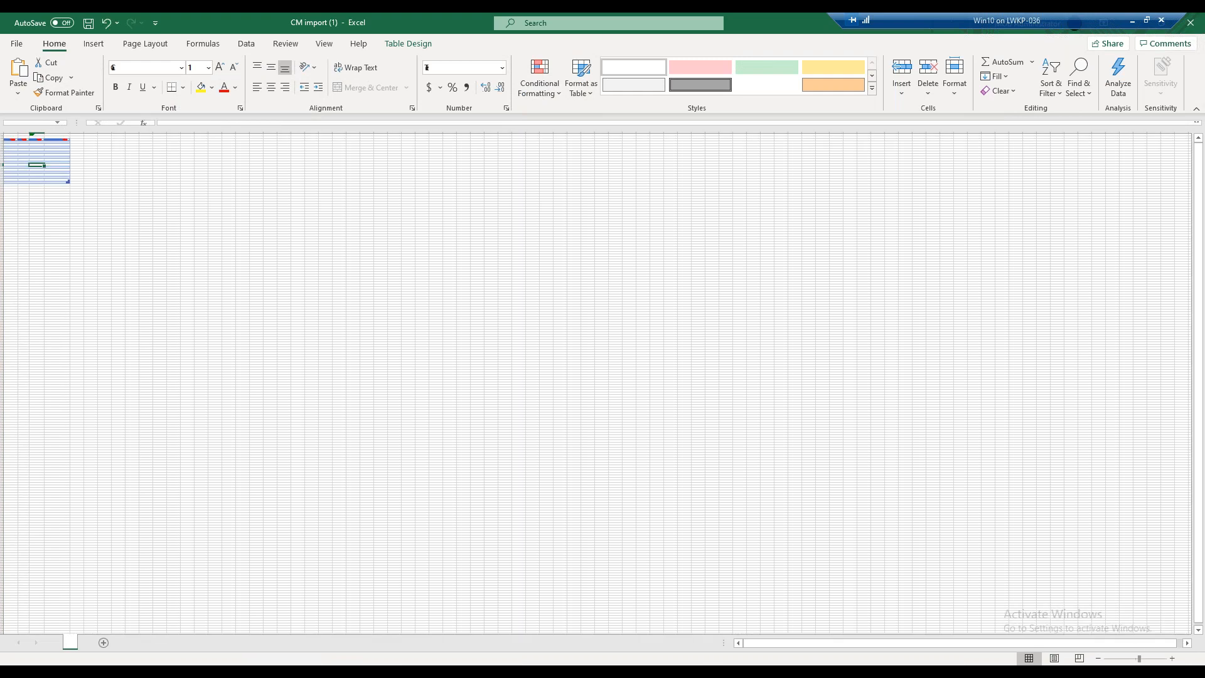
click(39, 169)
drag(1139, 660, 1176, 662)
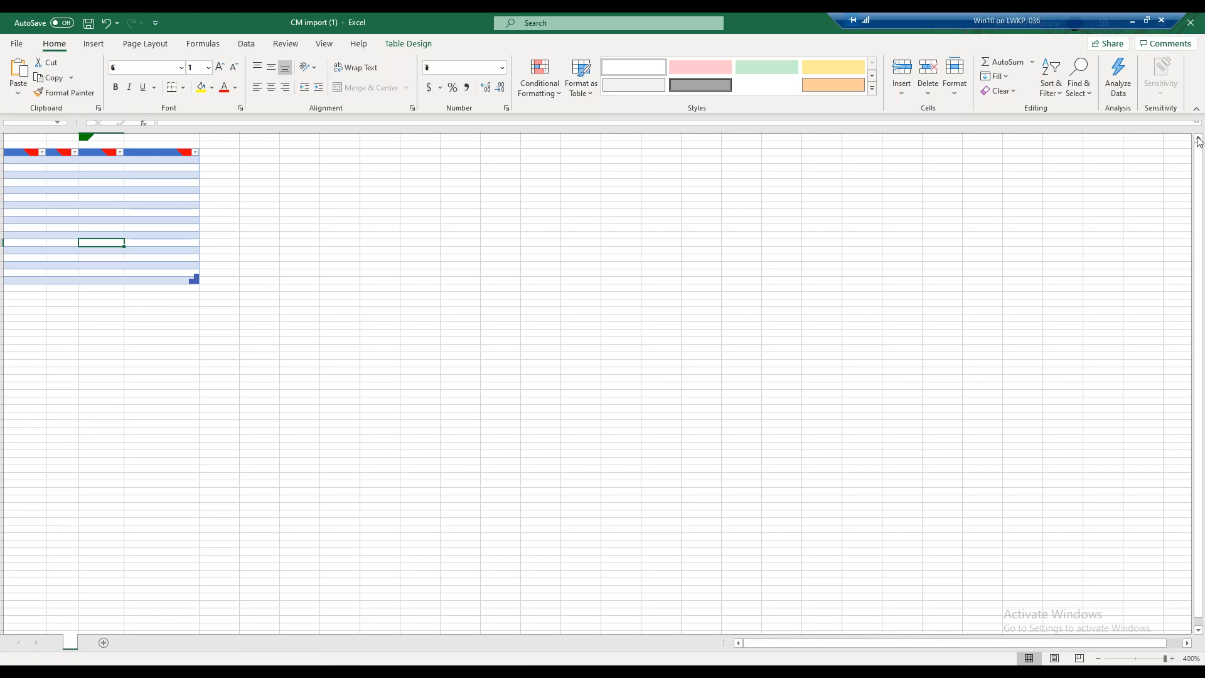
Close Excel with its recovered files removed, and return from the attached documents to the Trey Research customer card
click(1191, 26)
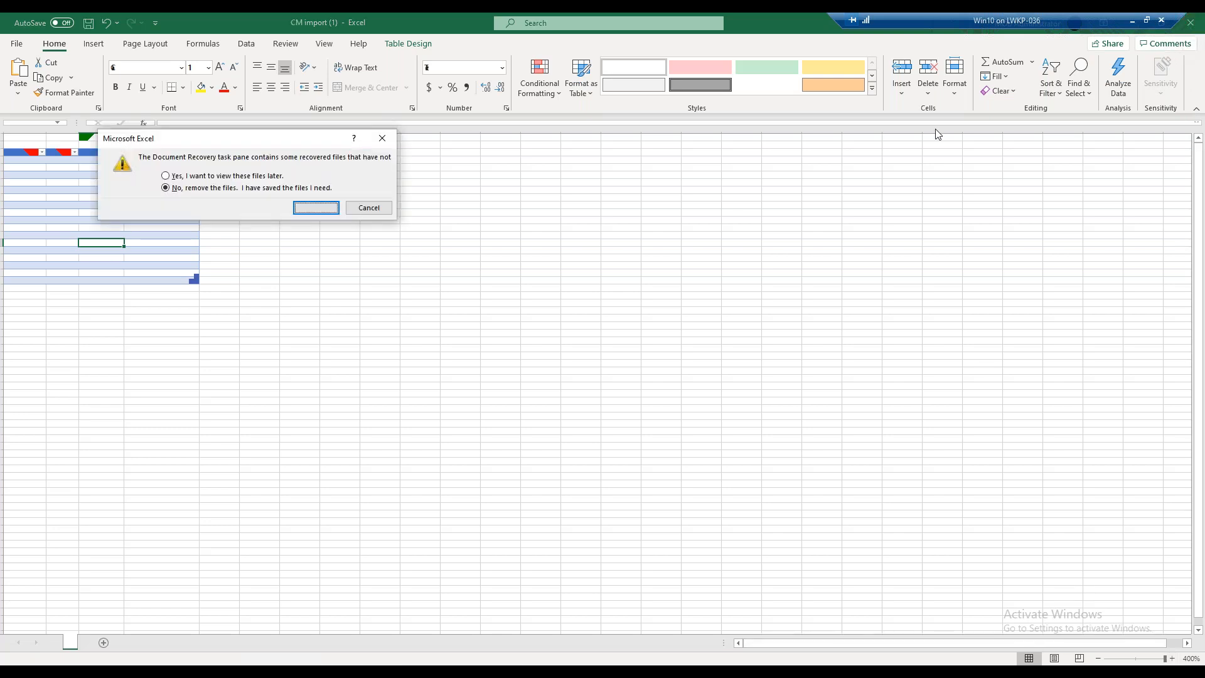
click(321, 209)
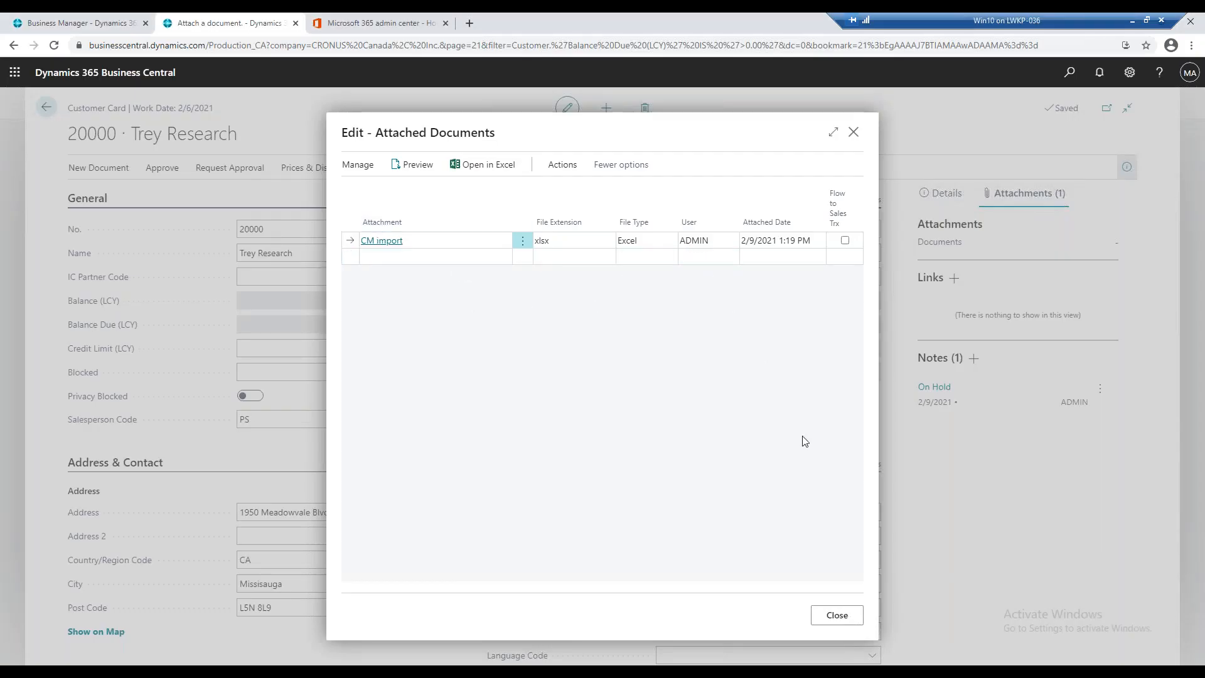
click(841, 616)
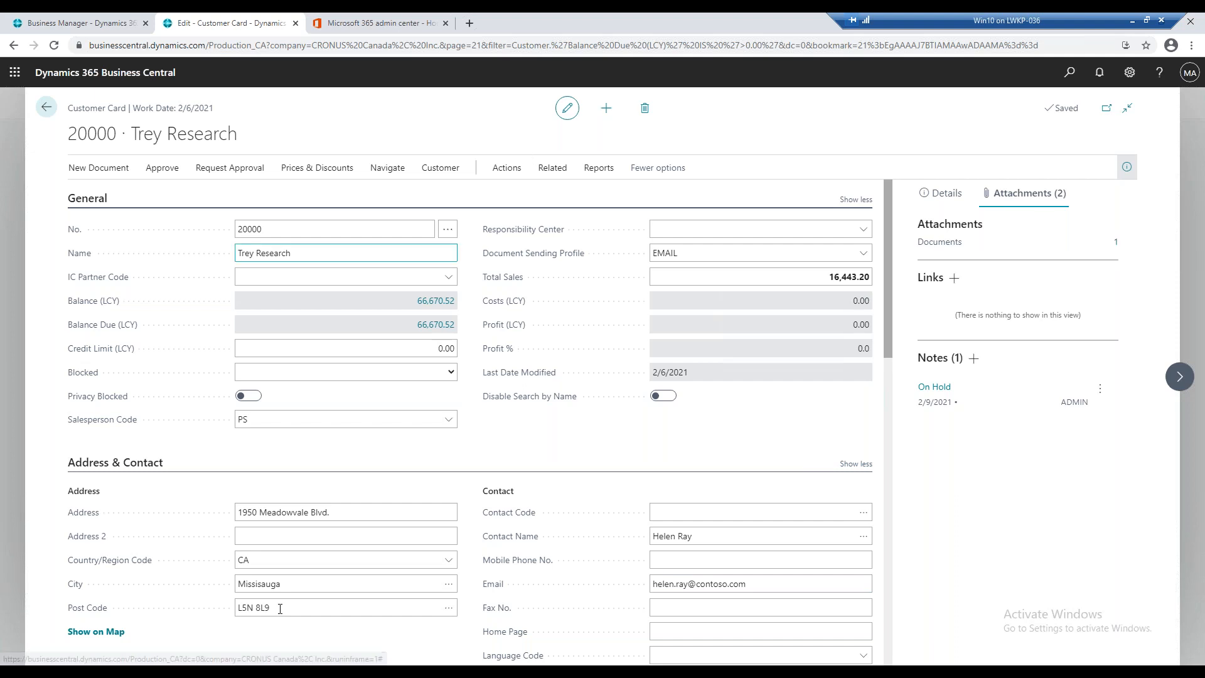
click(358, 536)
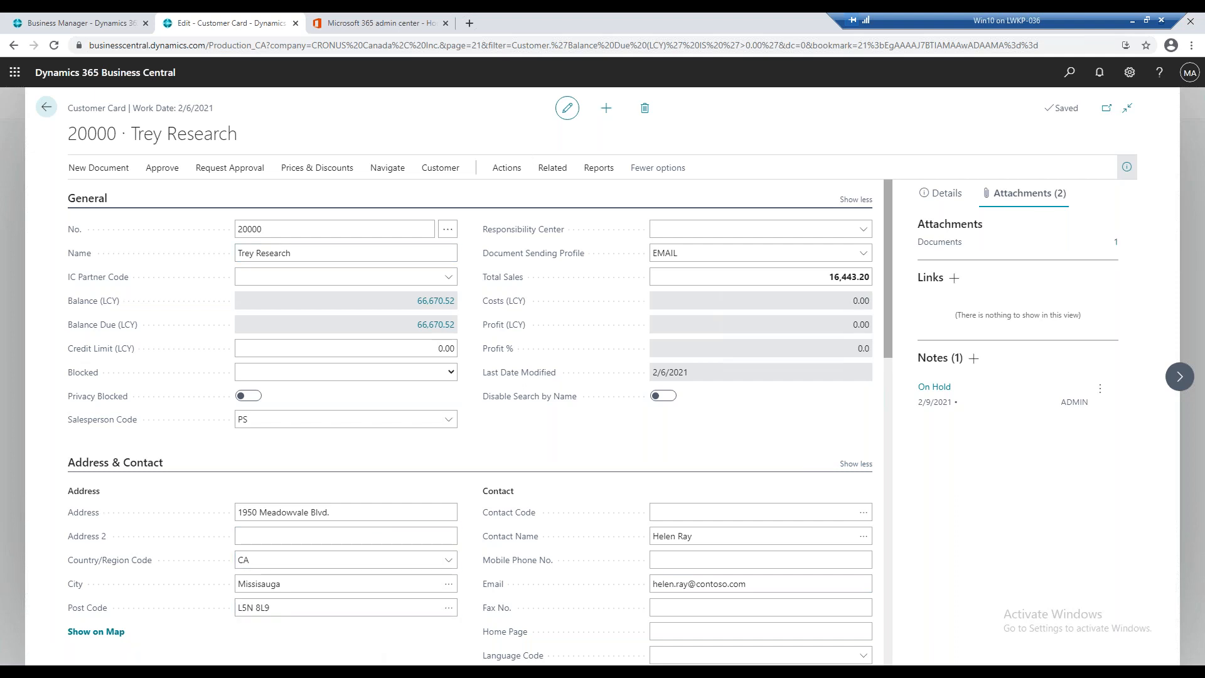
Switch to PowerPoint to check the Agenda slide thumbnail, and return to Business Central
key(alt+Tab)
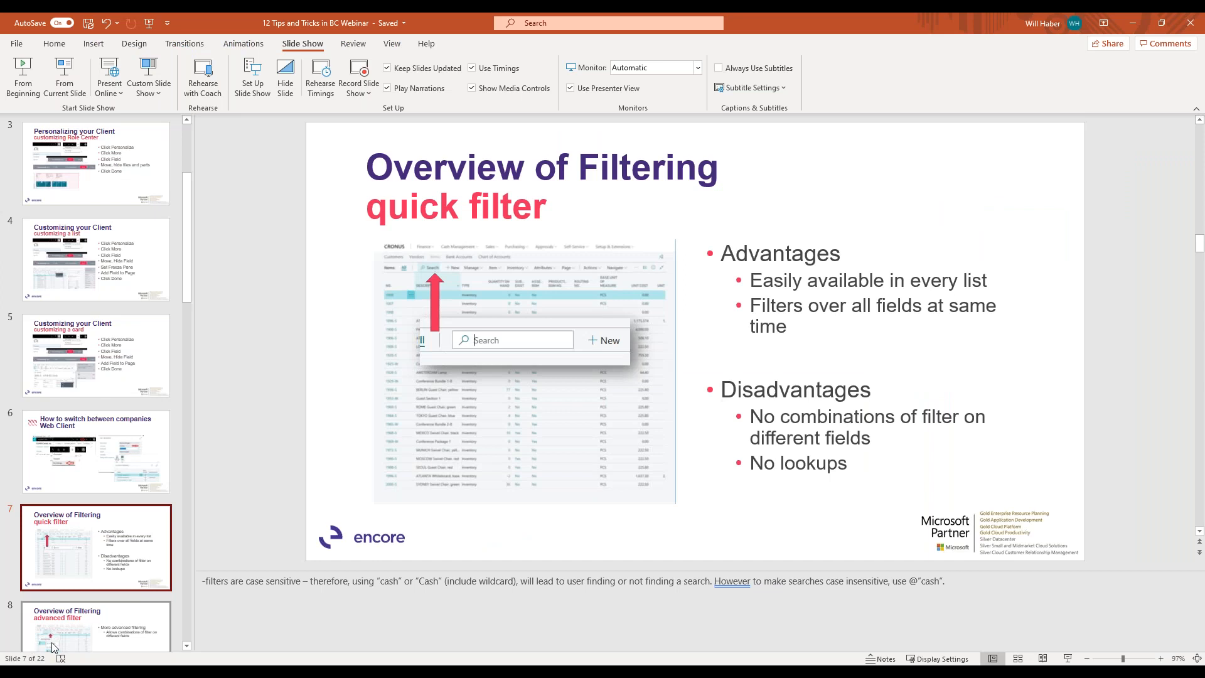
scroll(71, 433, up, 3)
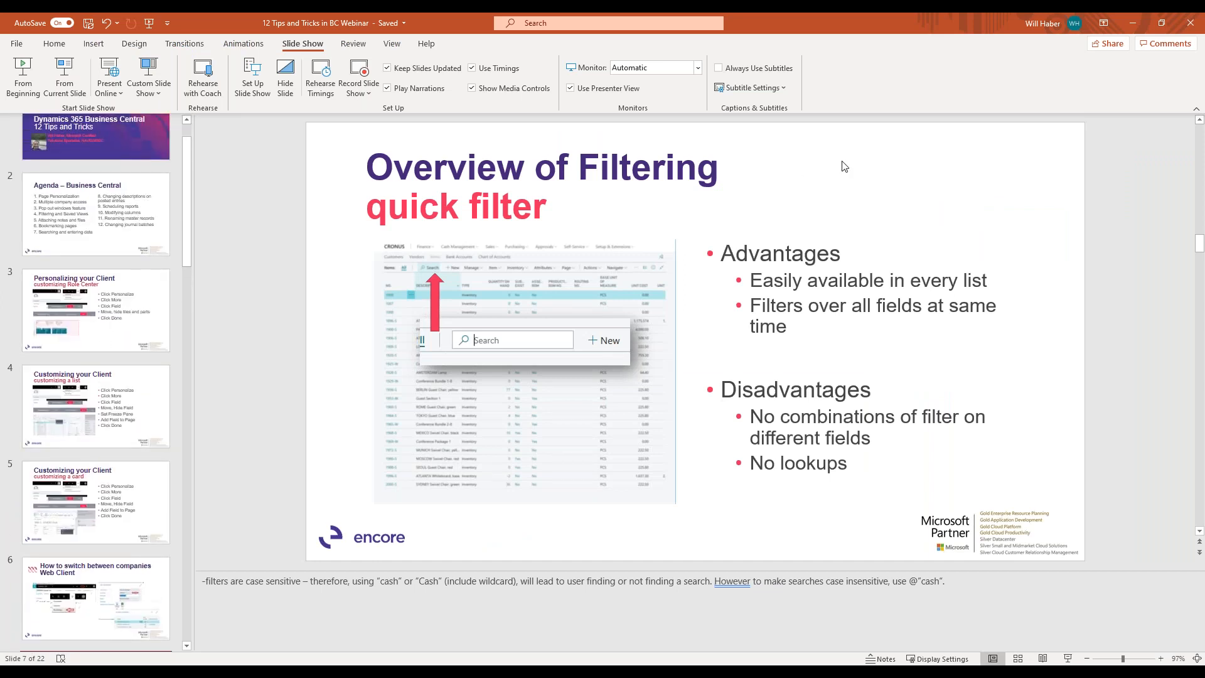
click(1133, 22)
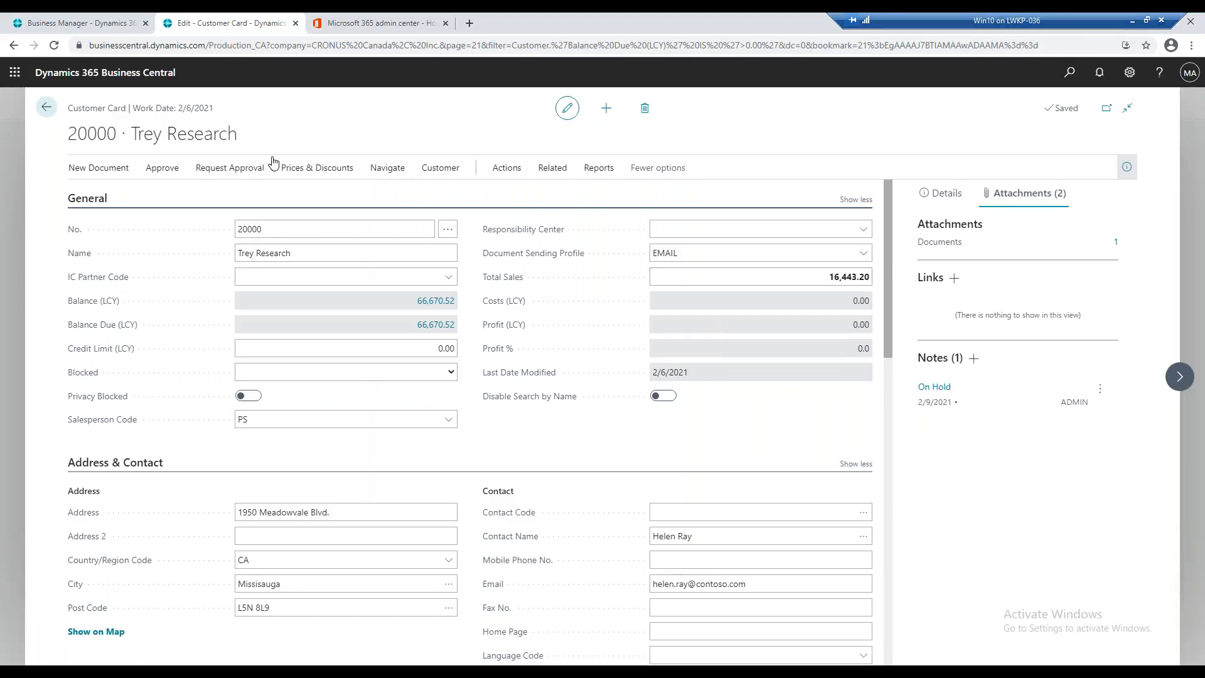
Leave the Trey Research card, find the Items list through the application search, and remove its bookmark from the role center
click(46, 106)
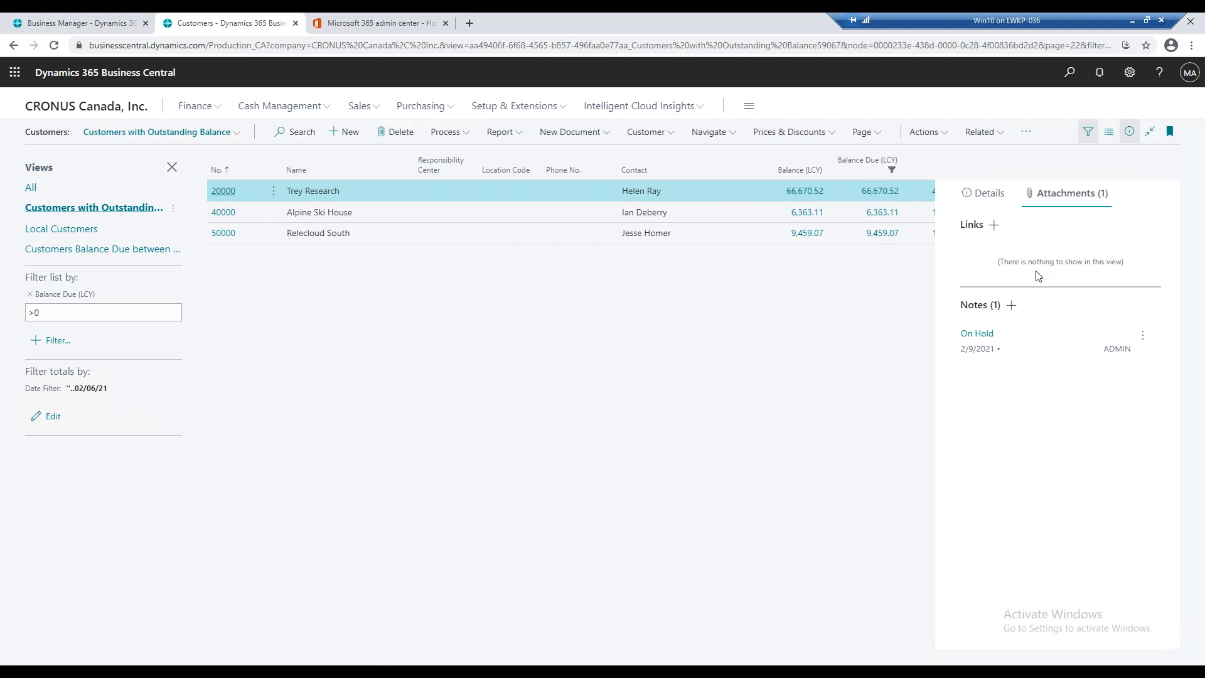
key(alt+q)
text(items)
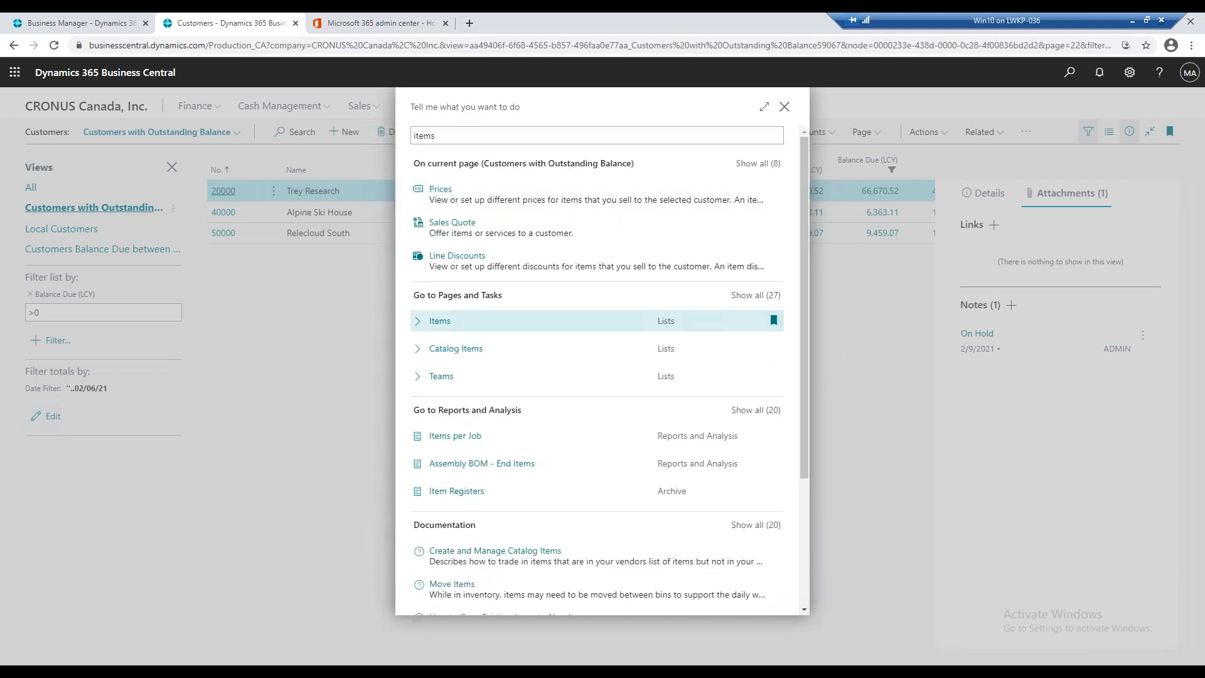
key(Return)
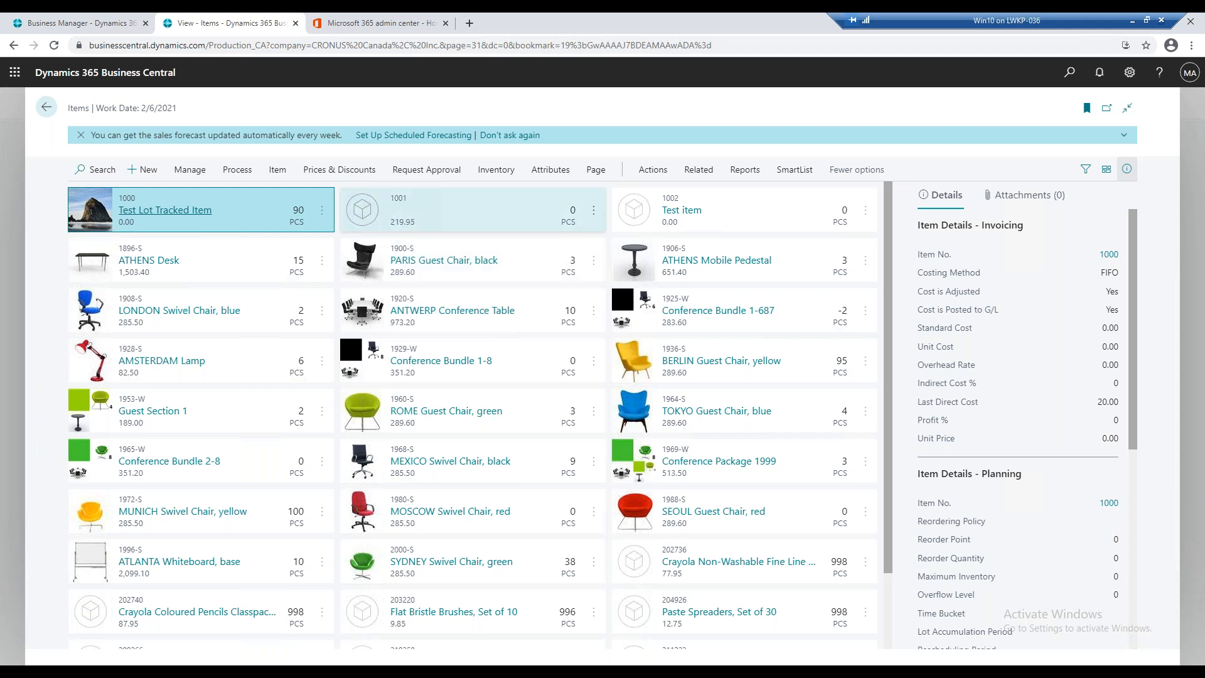
click(1087, 110)
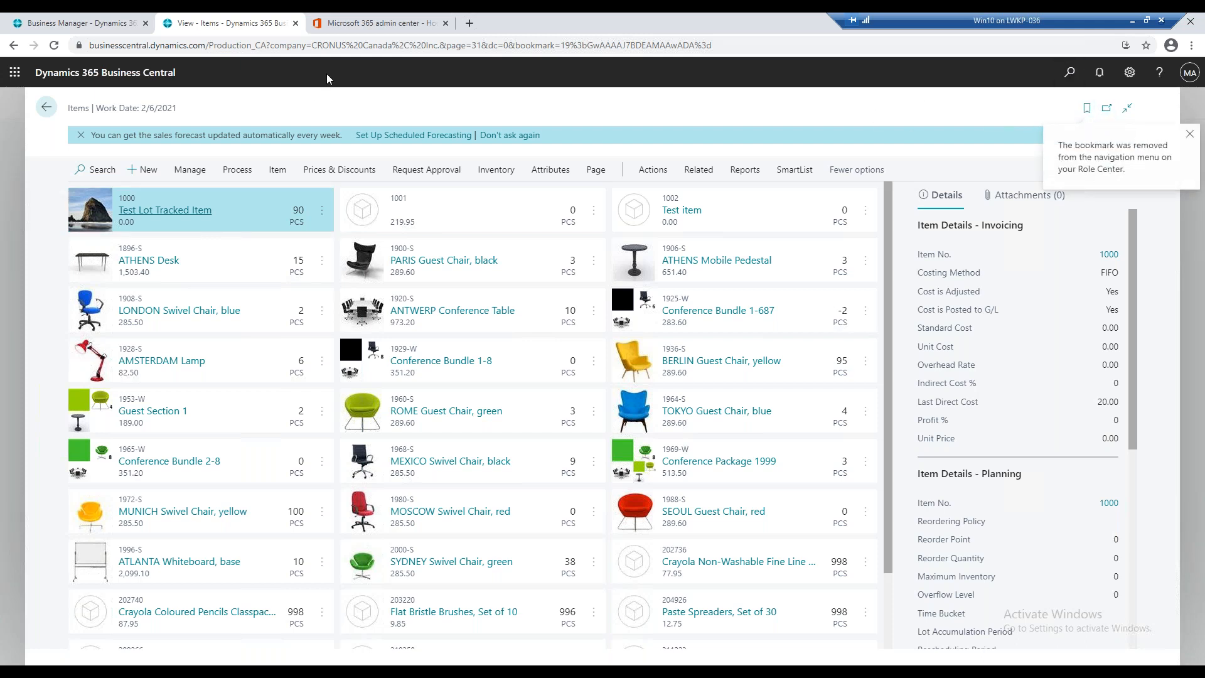
Return to the CRONUS Canada role center, bookmark the Items list from the search results for "items", and open it from the navigation
click(47, 108)
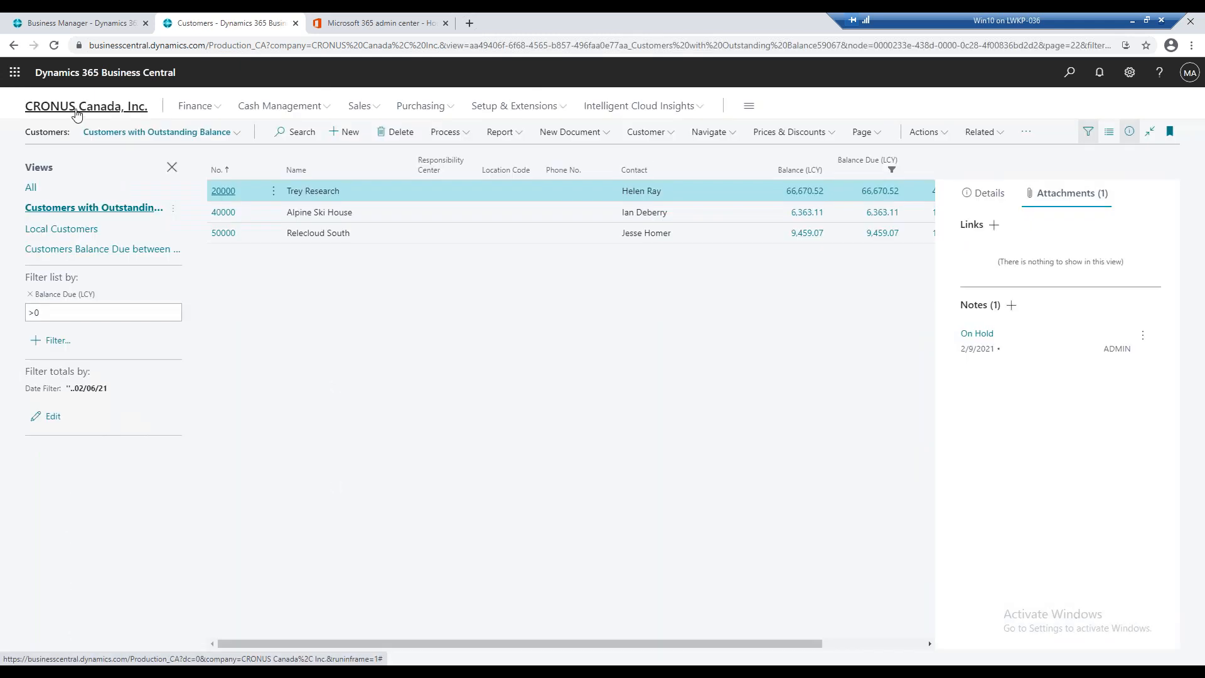
click(76, 113)
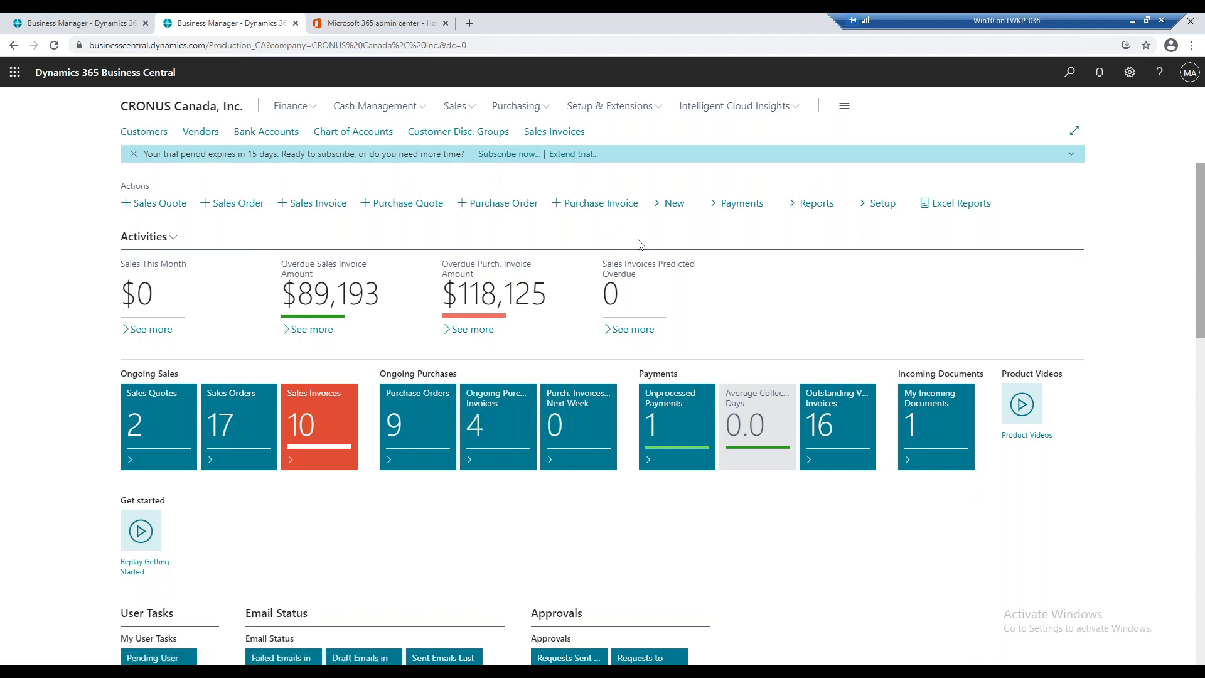
click(1069, 72)
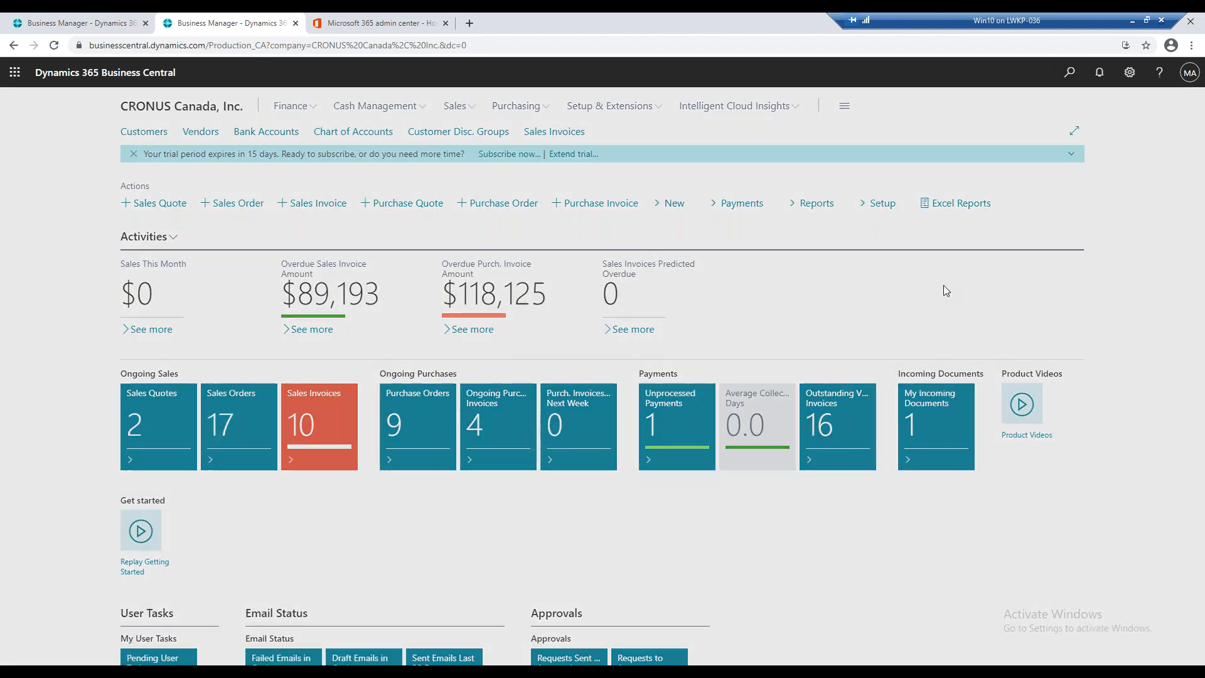
text(items)
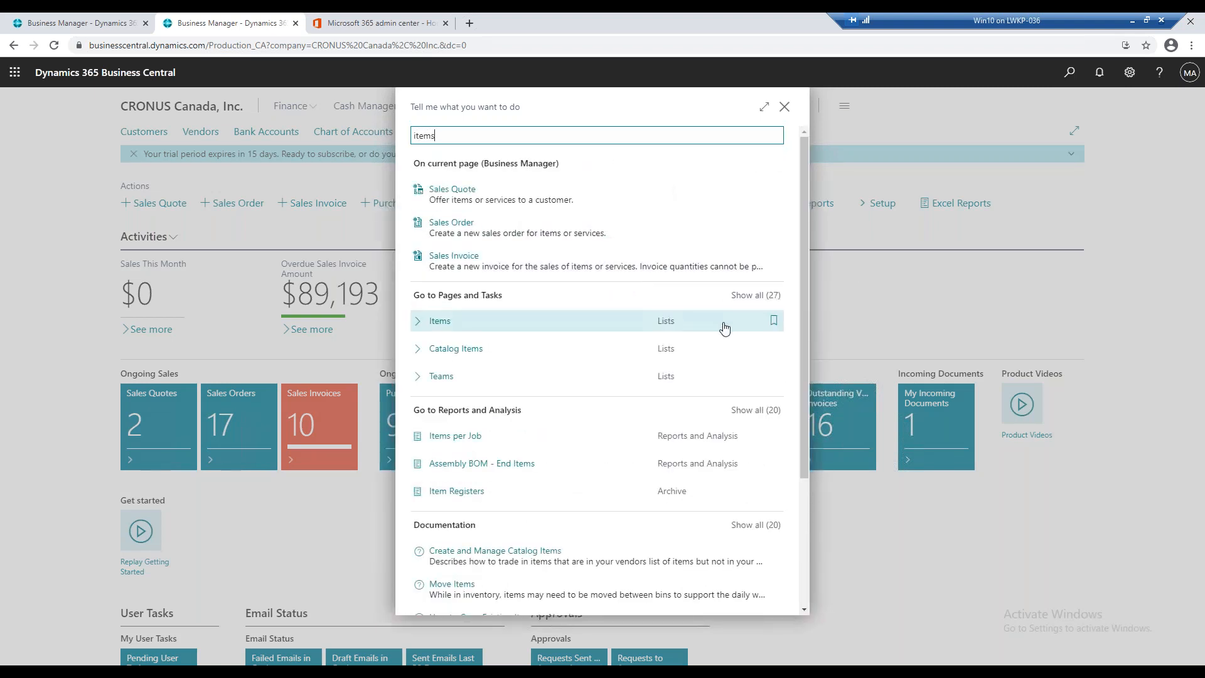
click(774, 325)
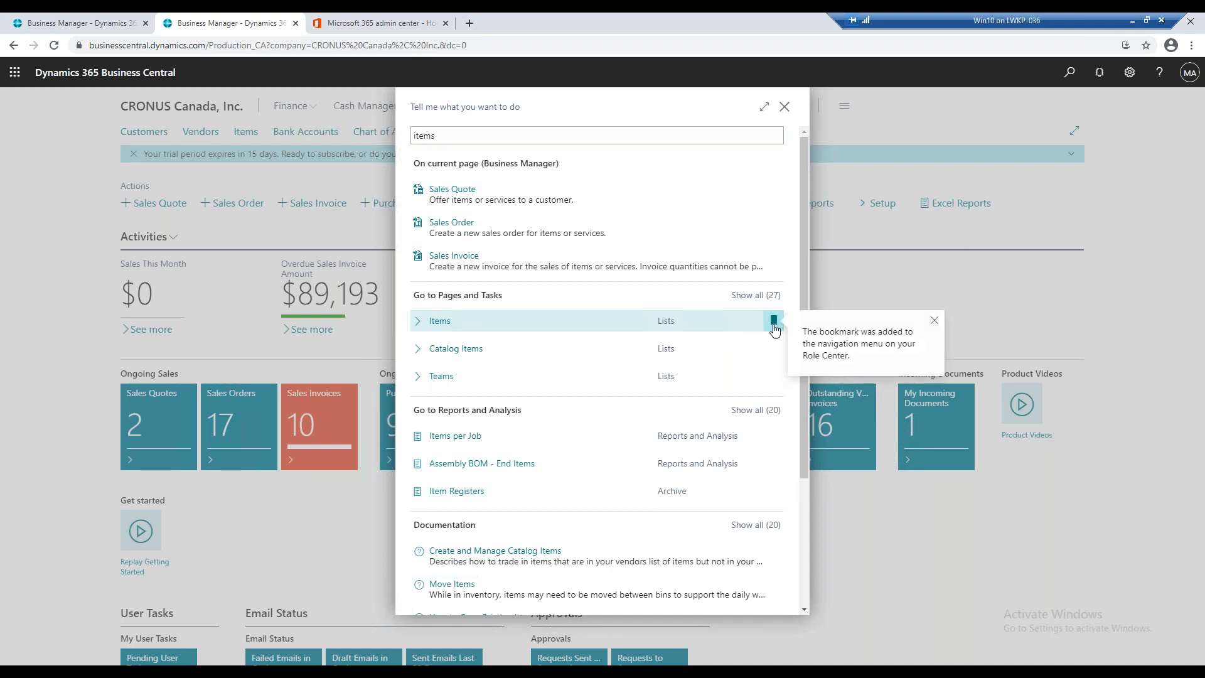
click(785, 113)
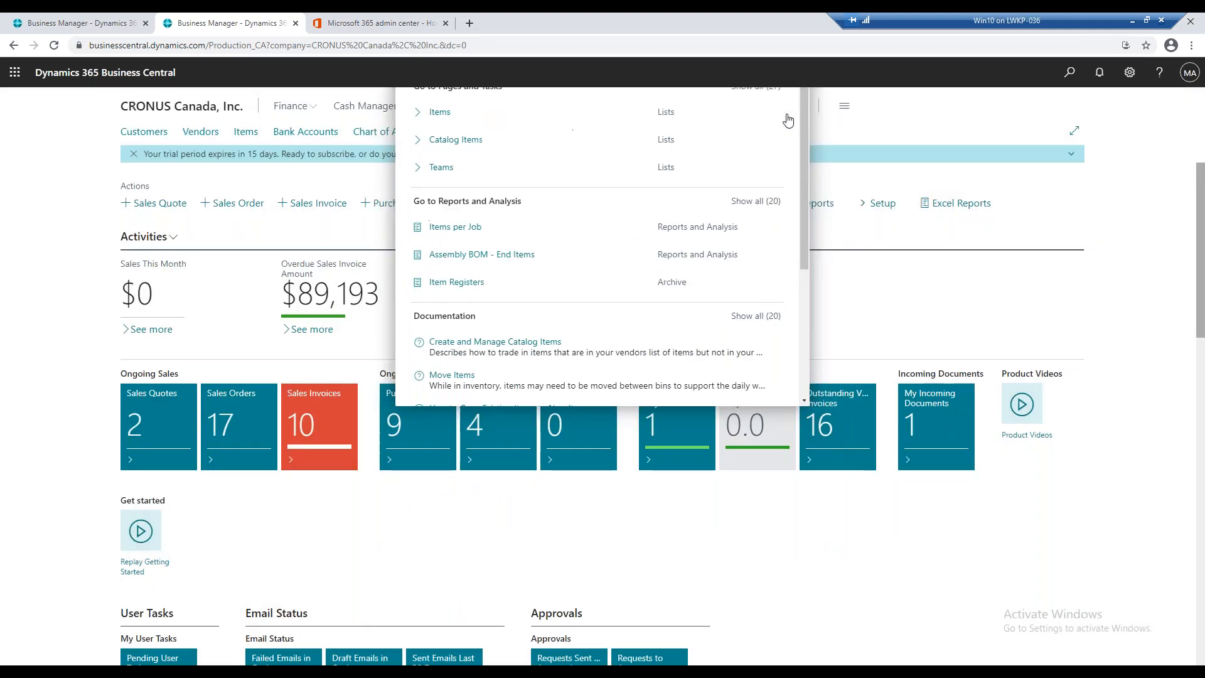
click(252, 138)
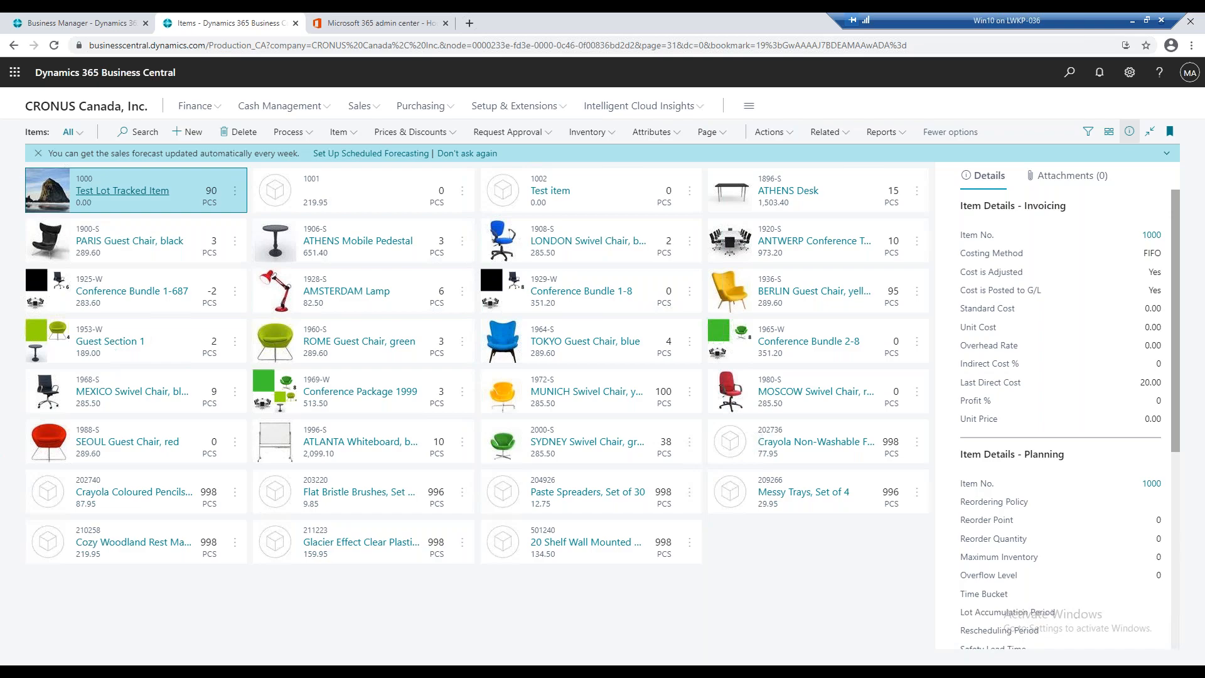
Switch to PowerPoint to check the agenda for the next topic, and return to the Items list in Business Central
key(alt+Tab)
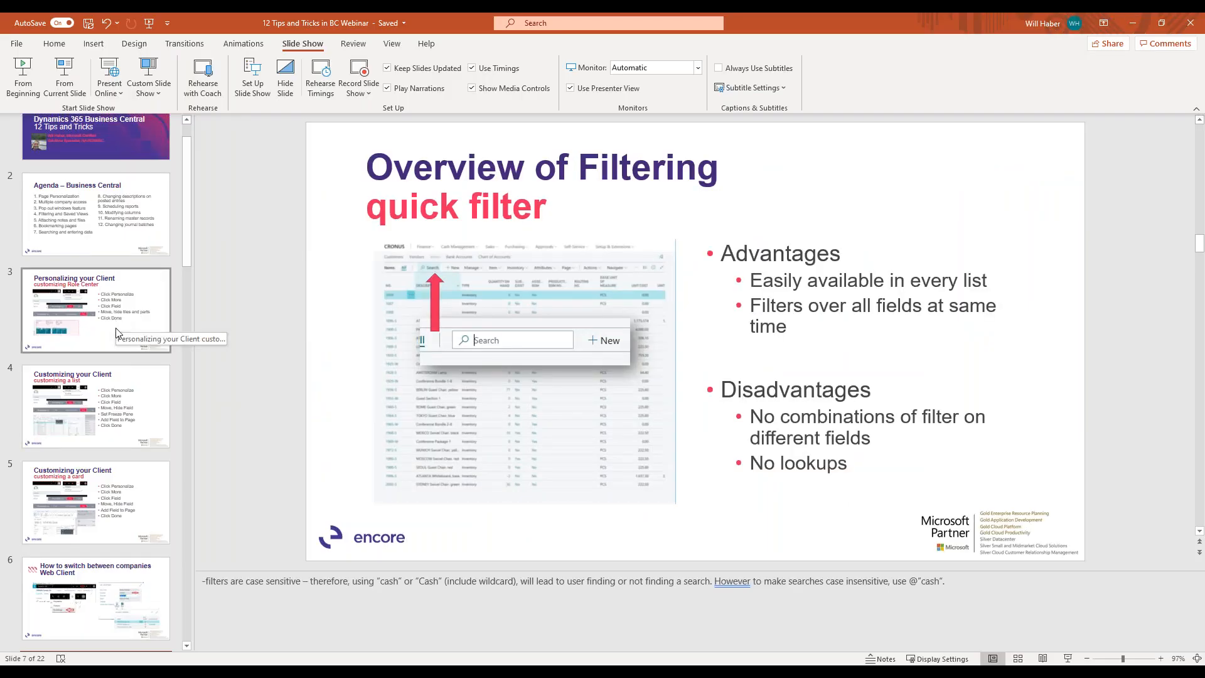
scroll(108, 524, down, 1)
scroll(108, 519, up, 1)
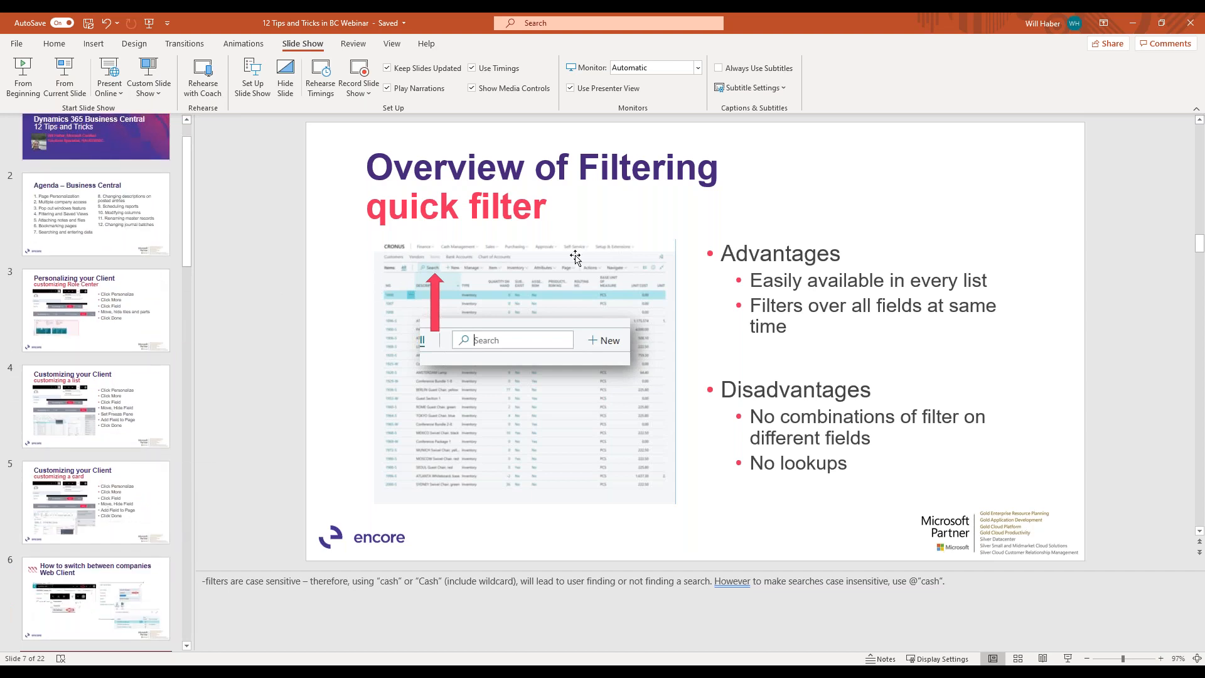
click(1132, 23)
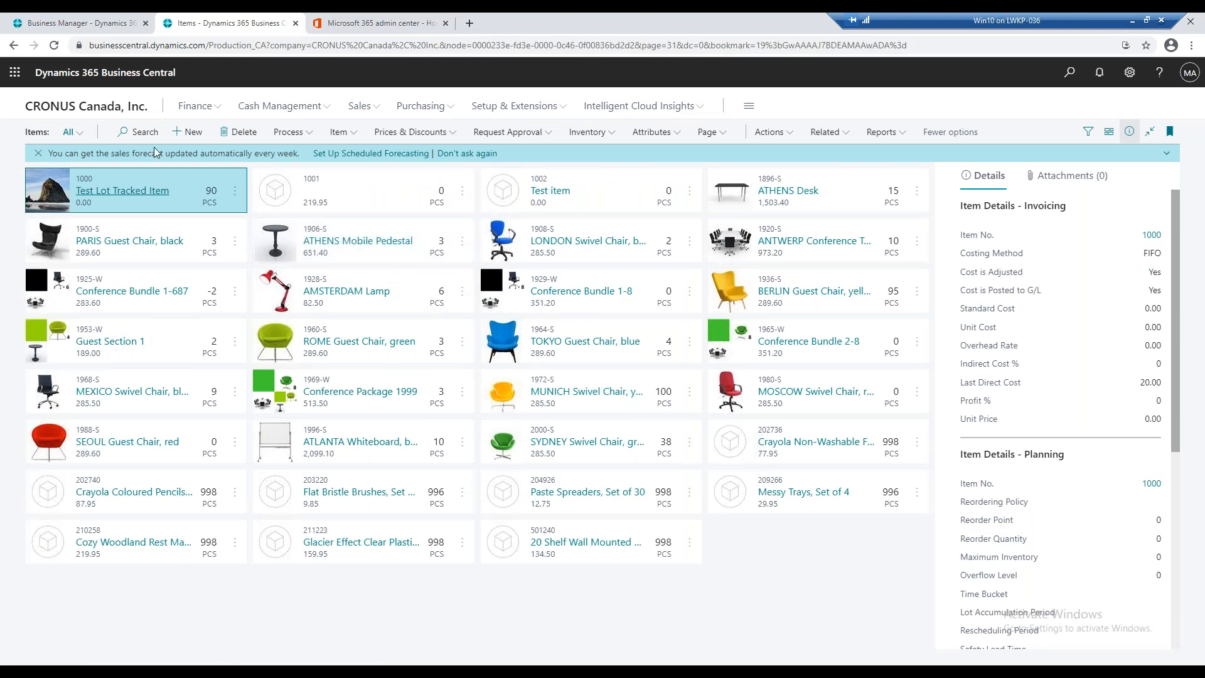
Search the Items list for "test" and clear the search again
click(142, 133)
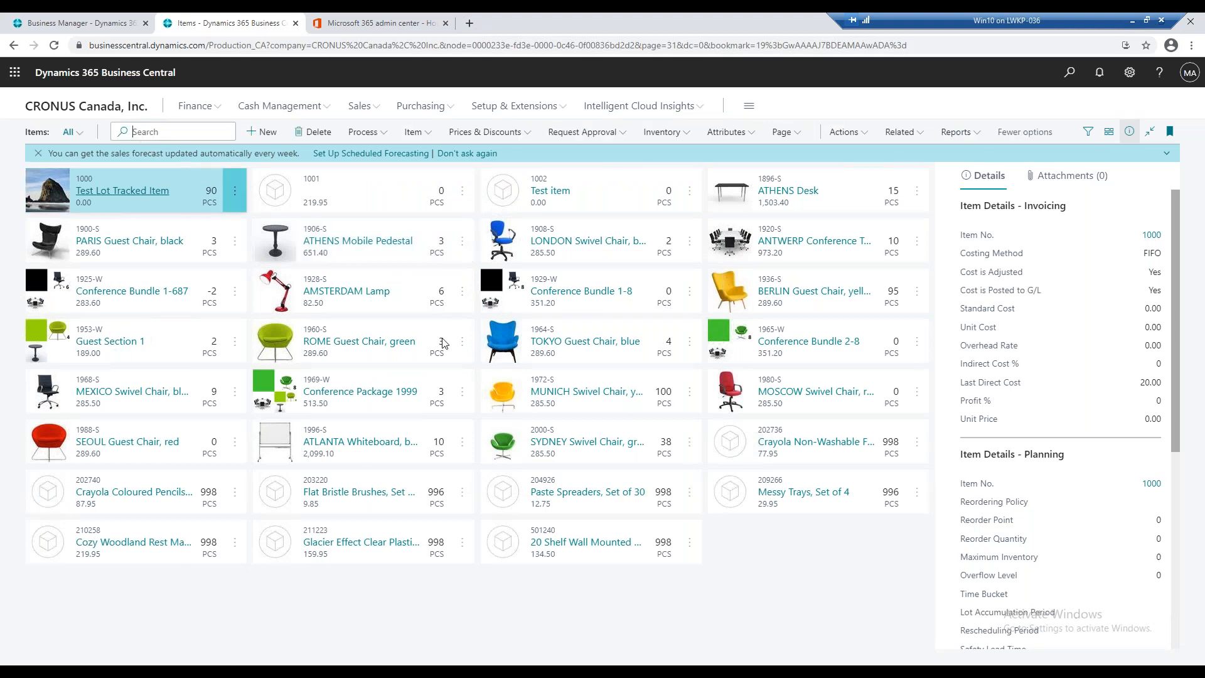
text(test)
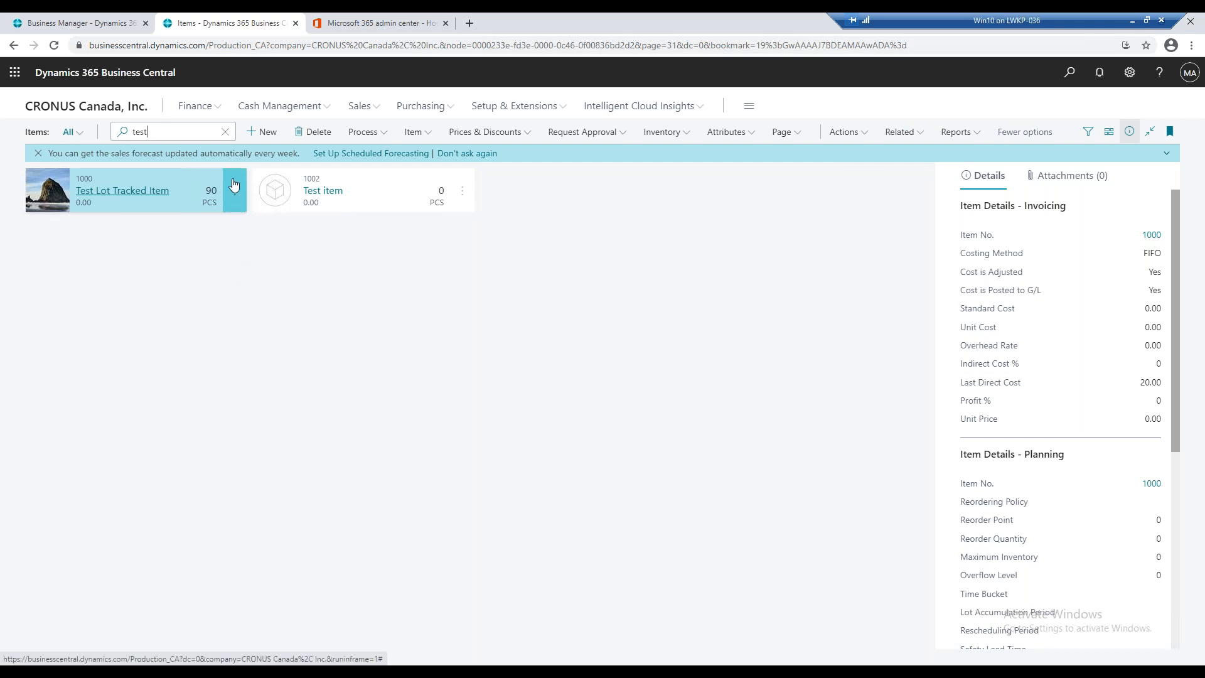
click(225, 132)
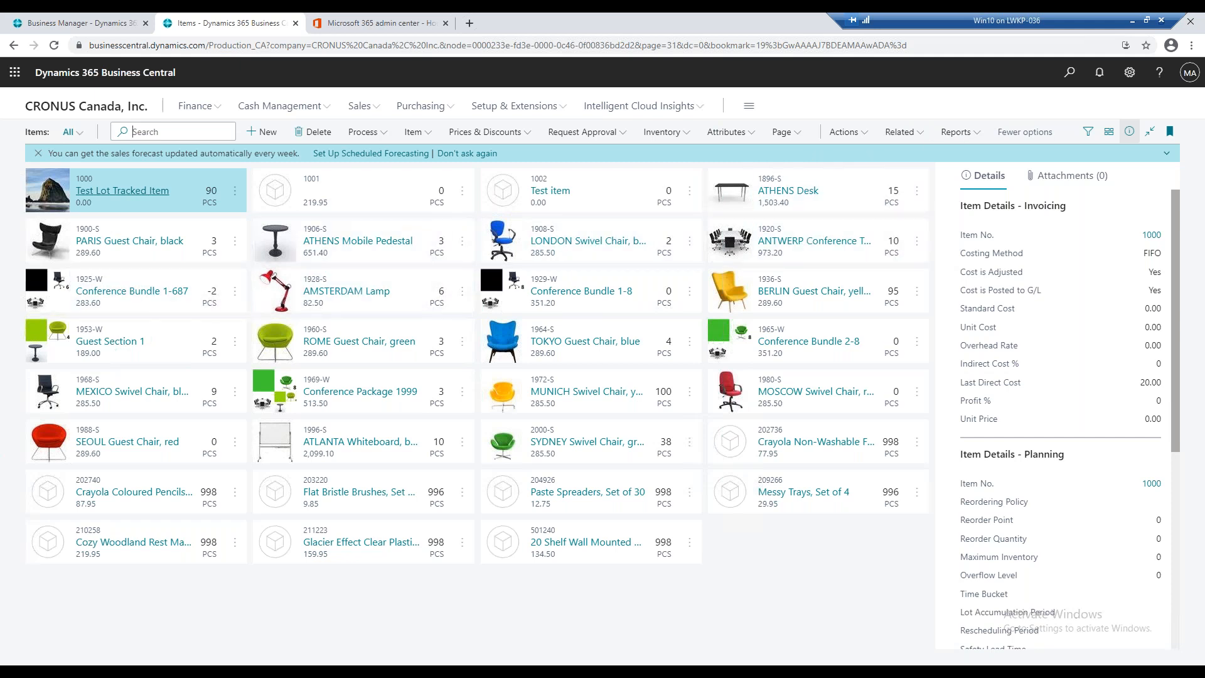
Filter the Items list to items whose Inventory is >0
click(1087, 132)
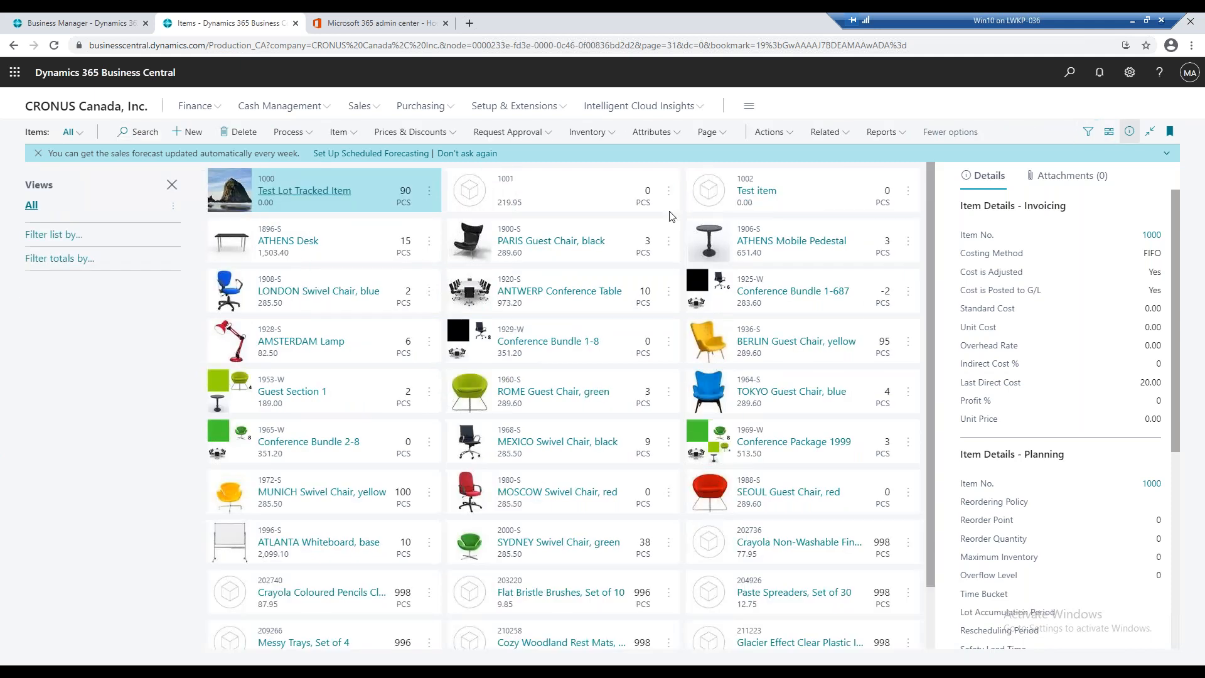
click(46, 263)
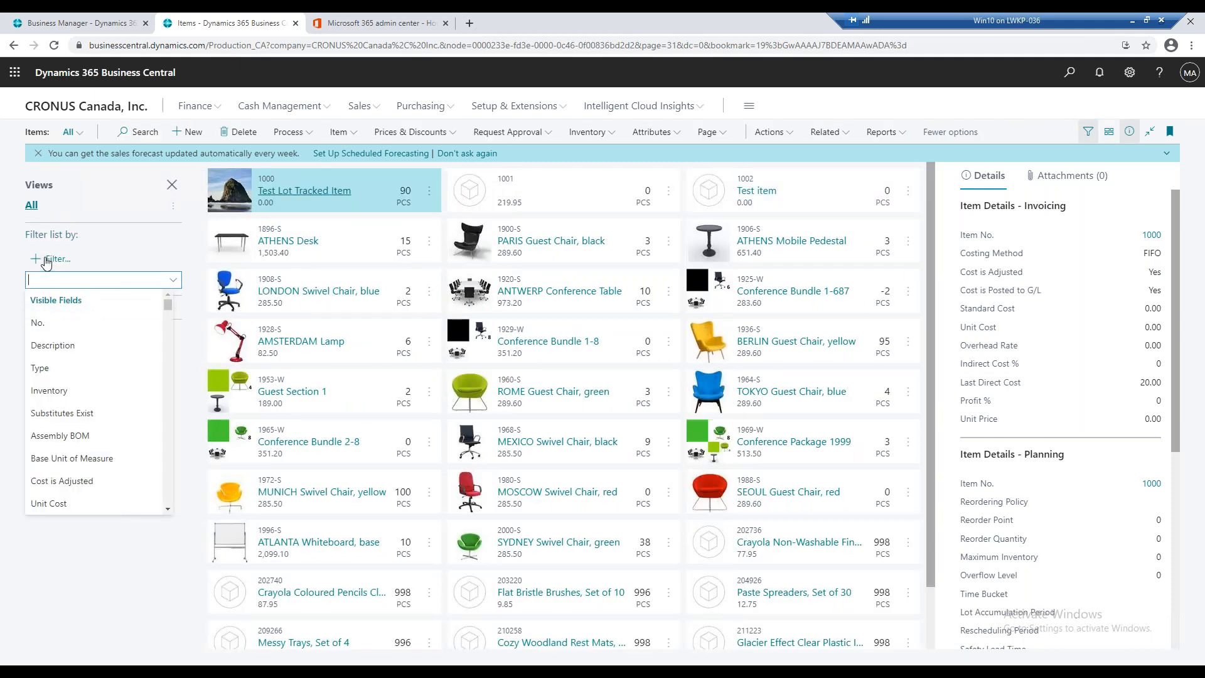
click(70, 394)
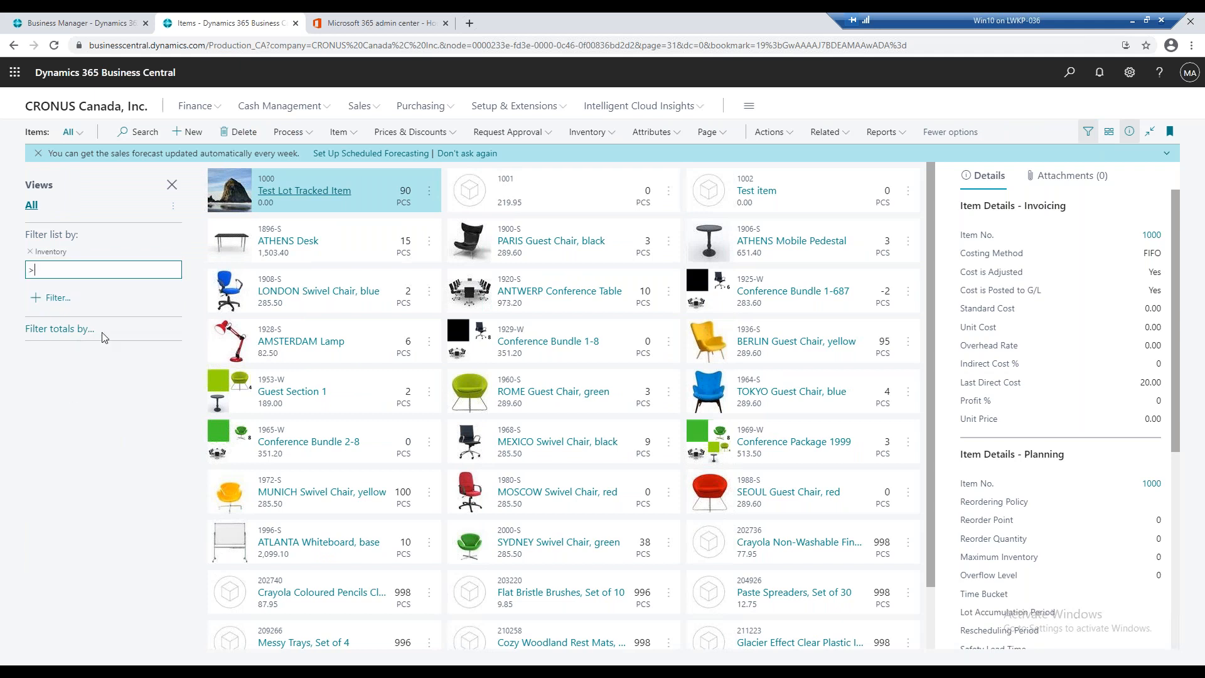
key(Return)
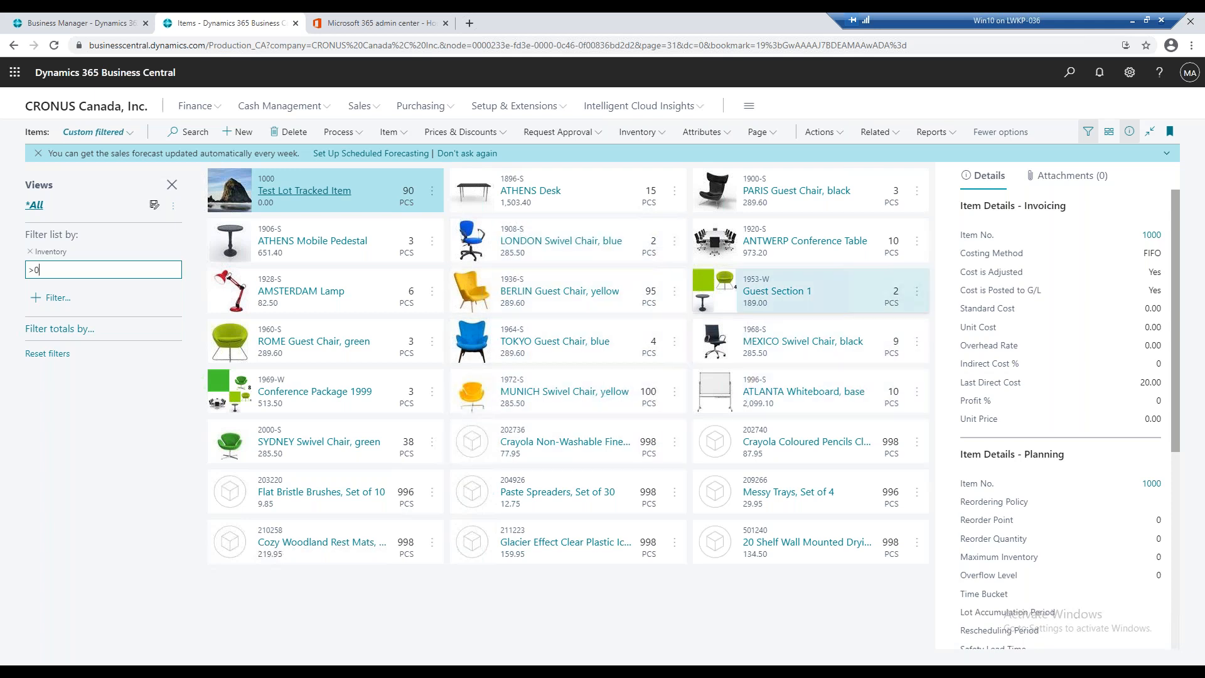
Preview the filtered items in the List and Tall Tiles layouts, and switch back to Tiles
click(1107, 142)
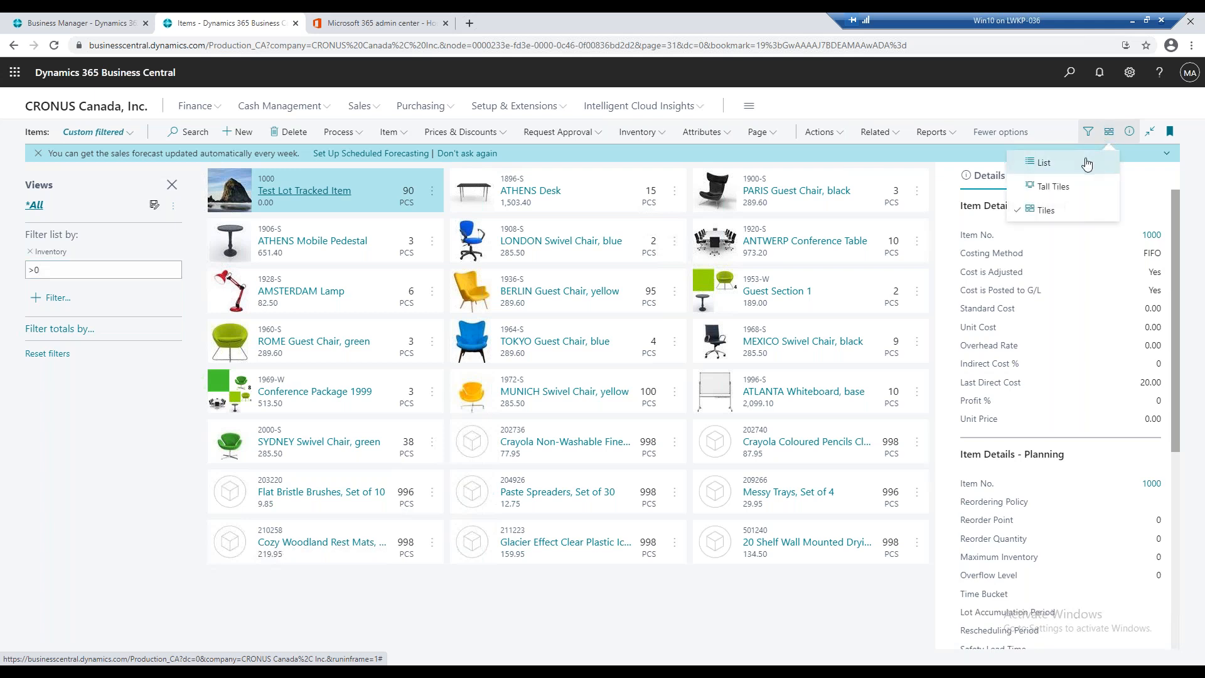
click(1086, 164)
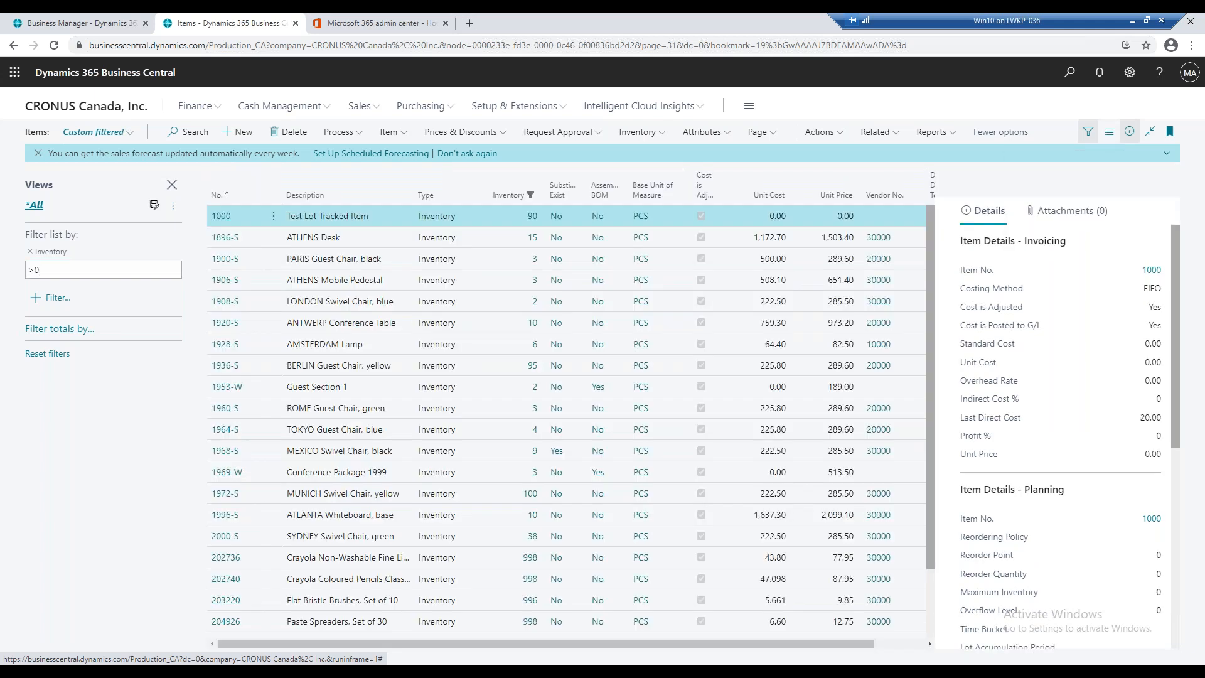
click(1109, 138)
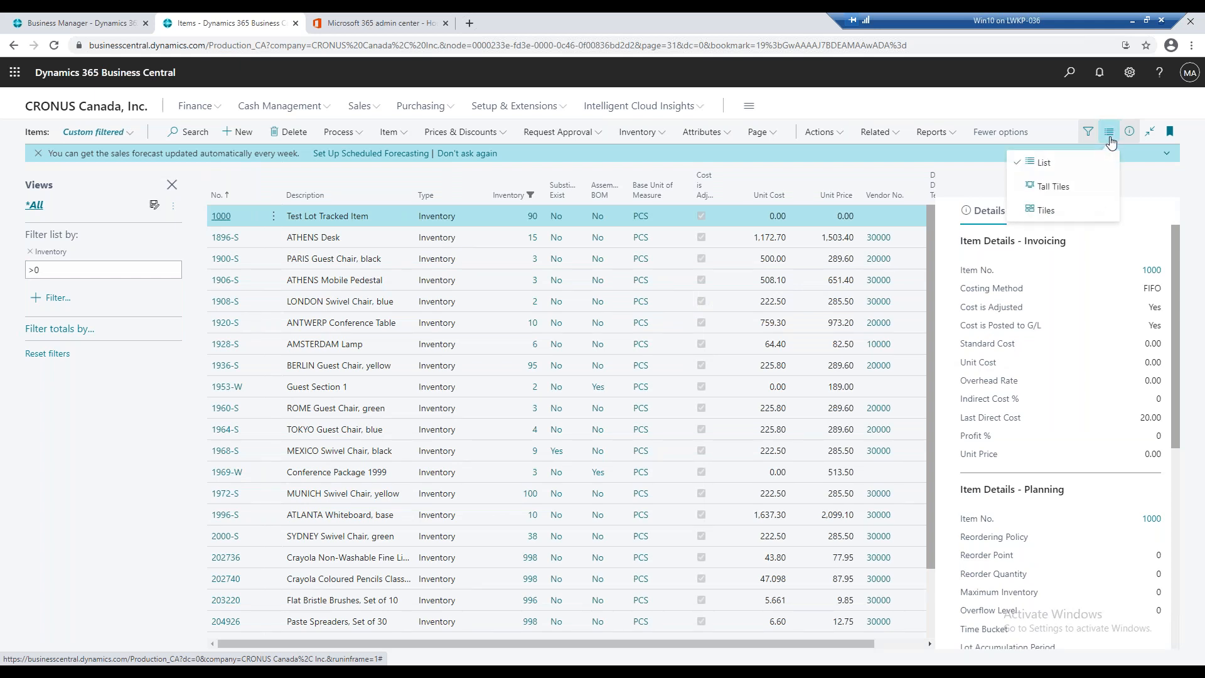
click(1080, 190)
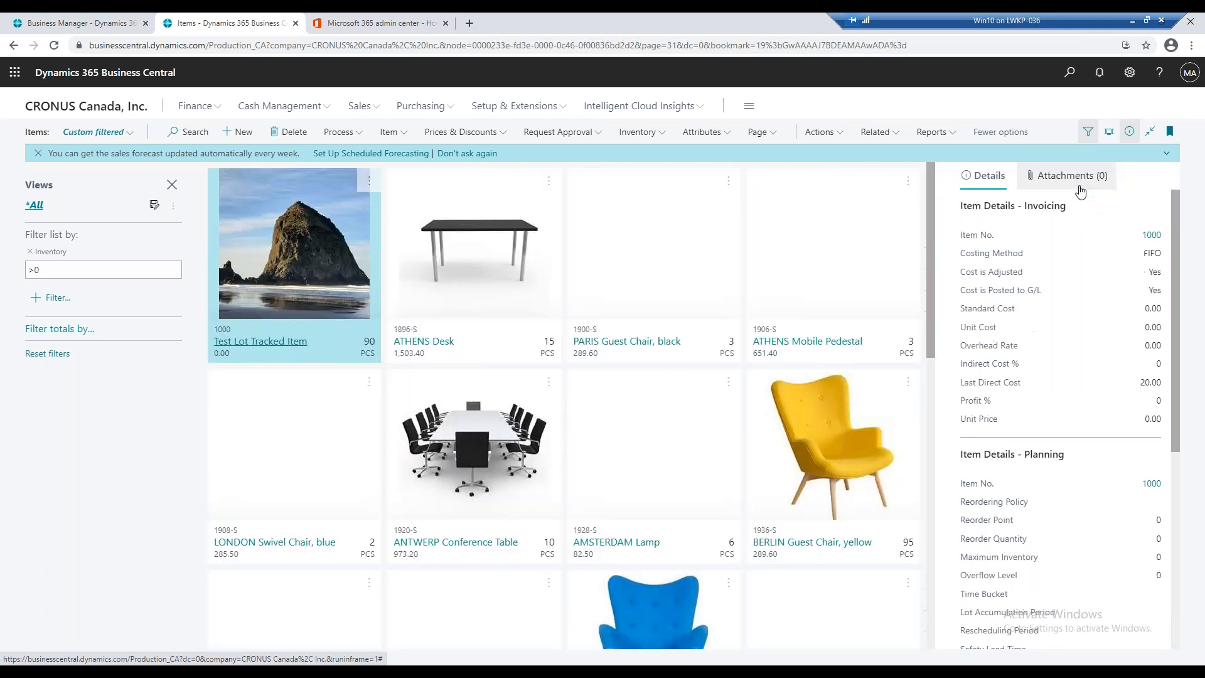
click(1107, 139)
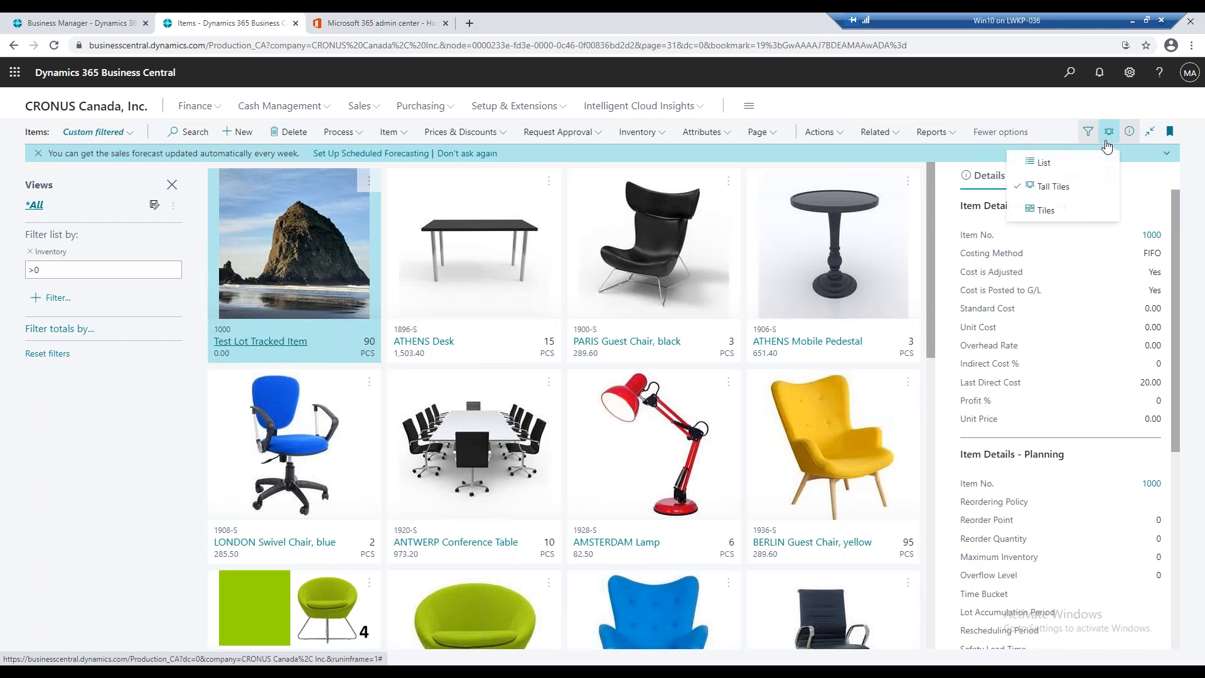
click(1071, 211)
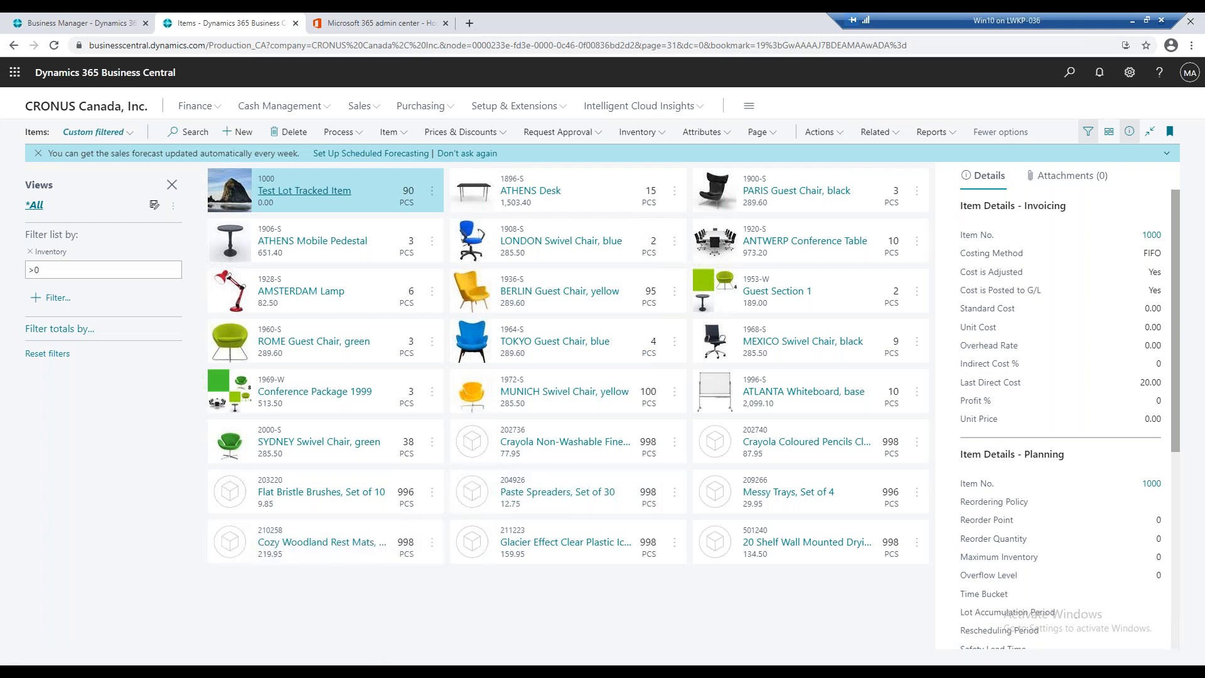
Open the Sales Invoices list from the sales navigation
click(377, 108)
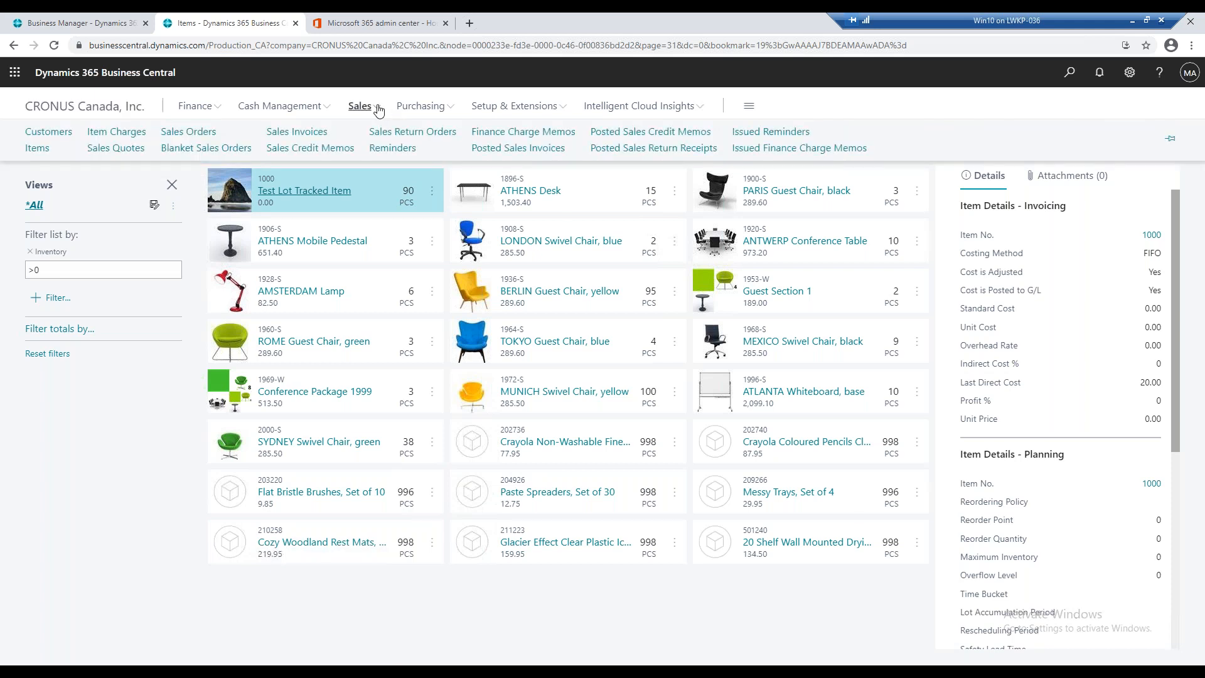
click(322, 134)
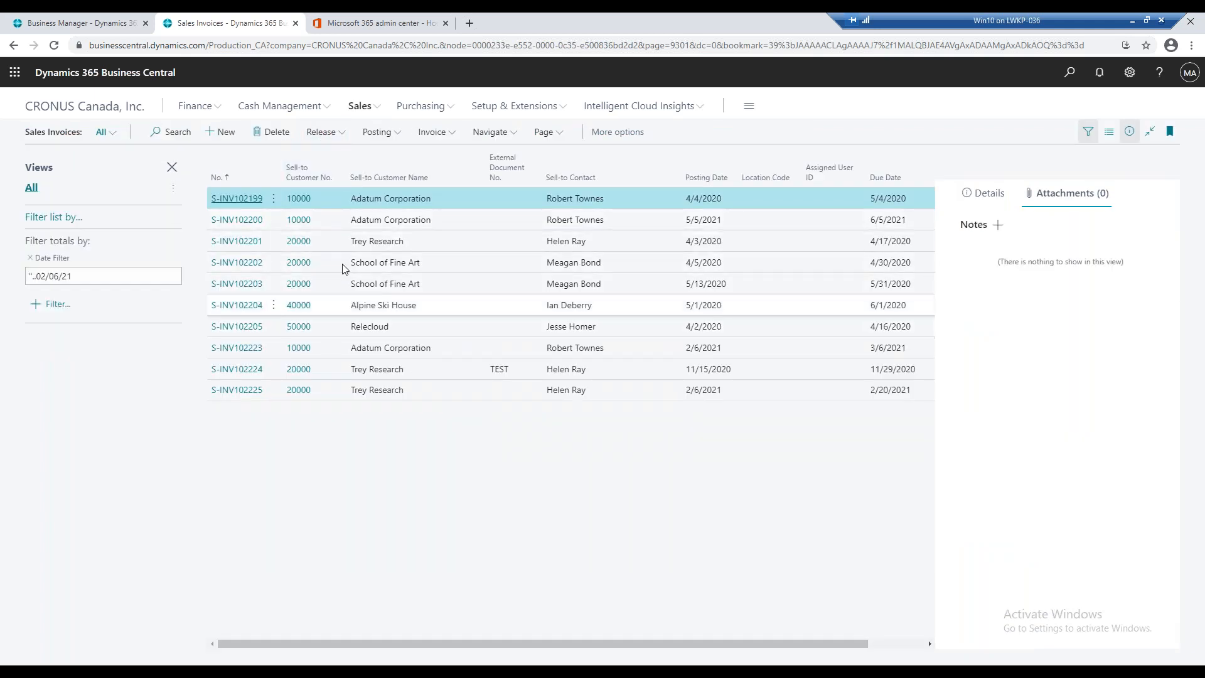
click(355, 107)
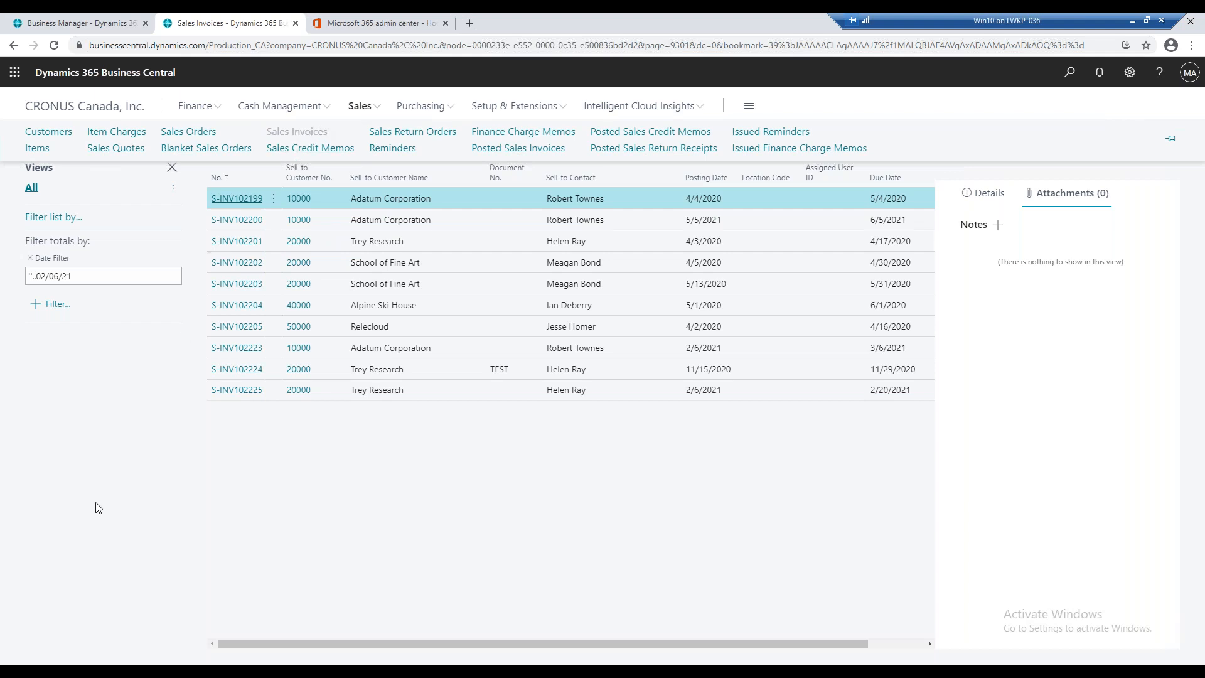
click(104, 462)
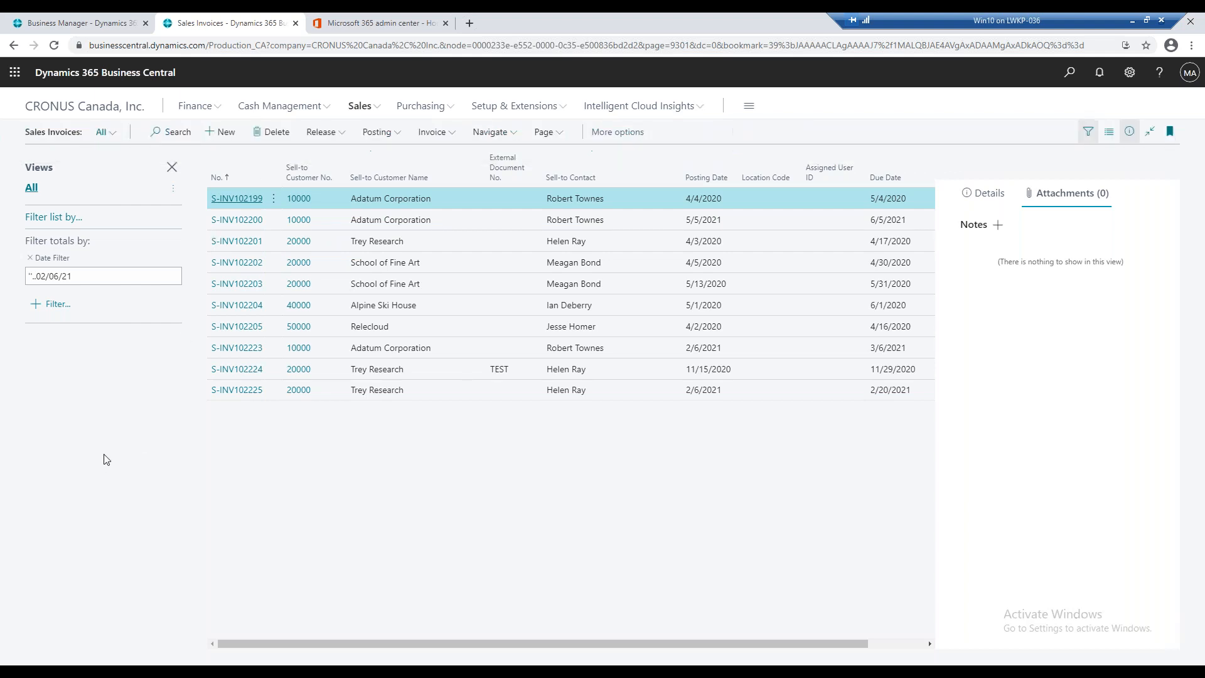
Create a new sales invoice and expand its General section to show all fields
click(217, 136)
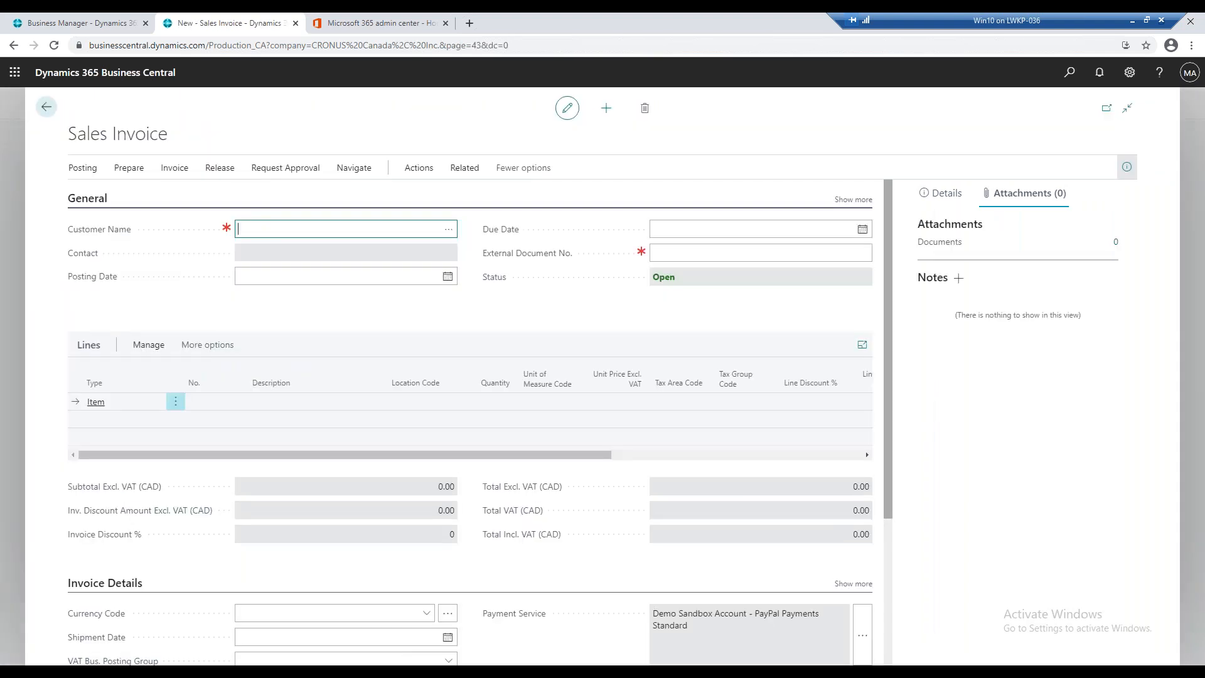
click(843, 200)
click(429, 254)
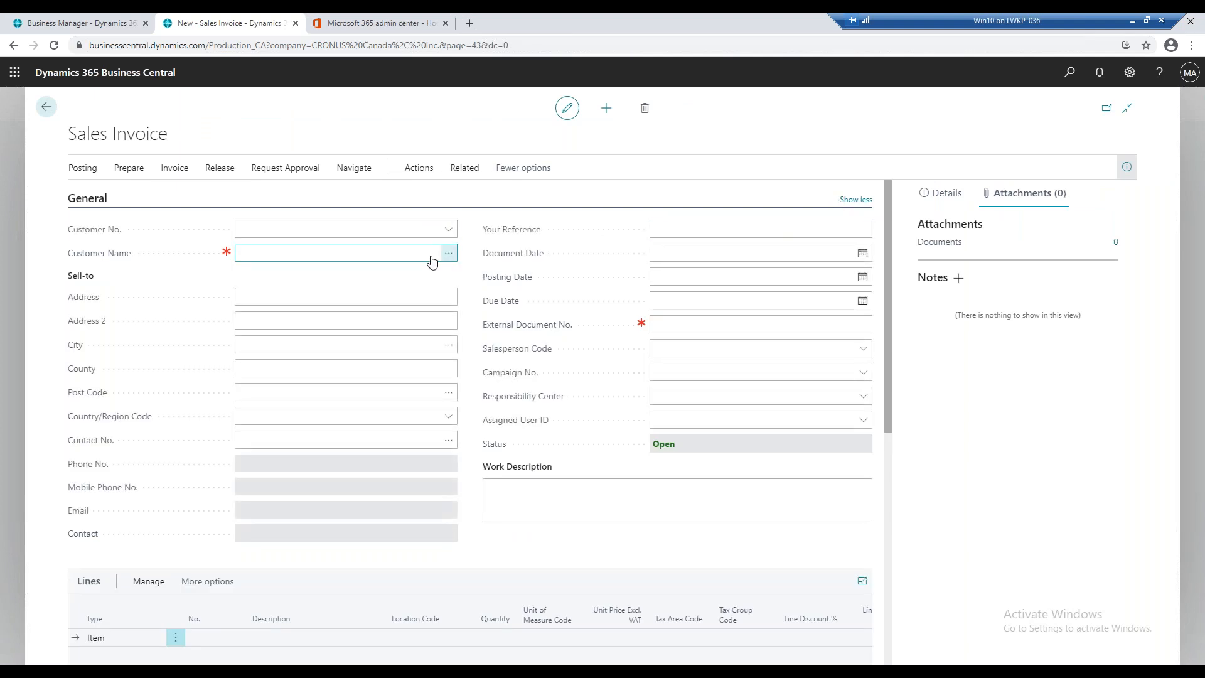
click(358, 250)
key(Tab)
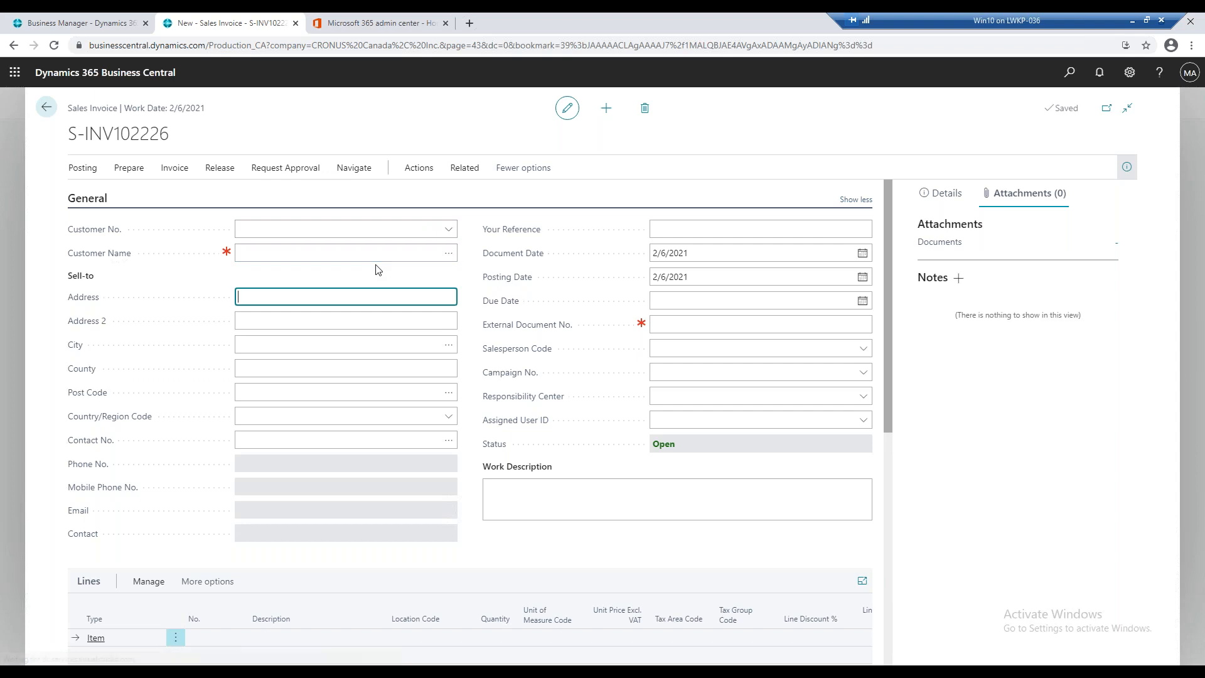
Select customer 20000, Trey Research, as the customer of the new sales invoice
click(450, 255)
click(450, 256)
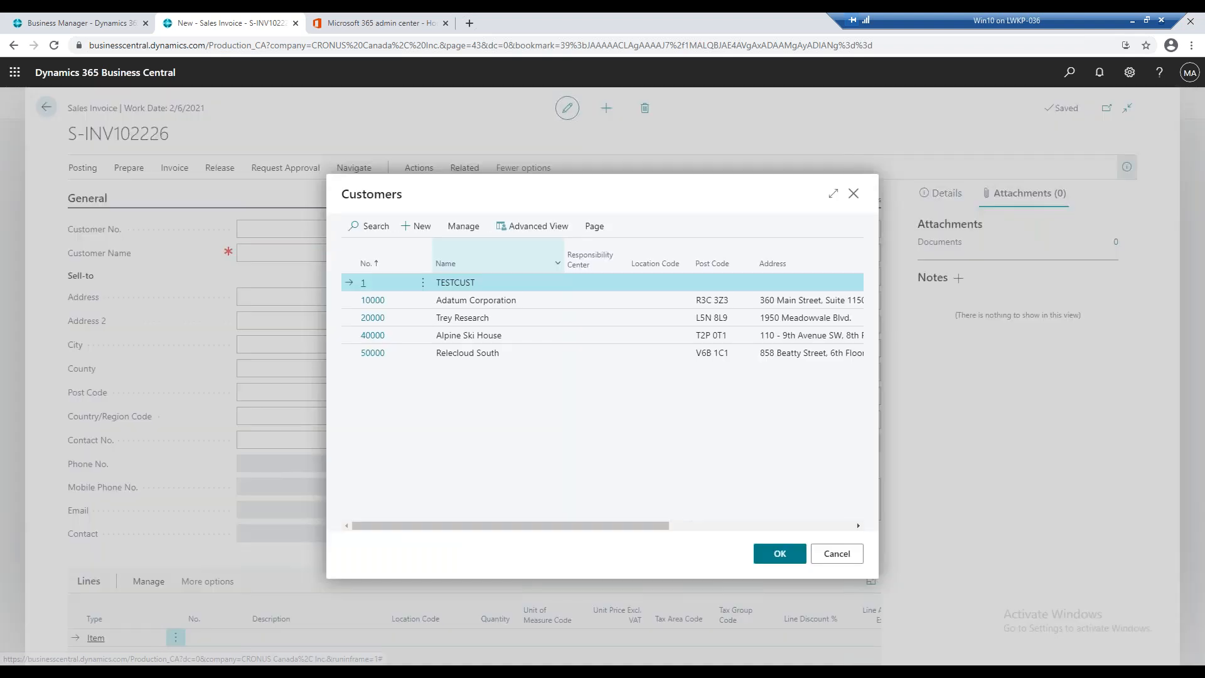
click(511, 320)
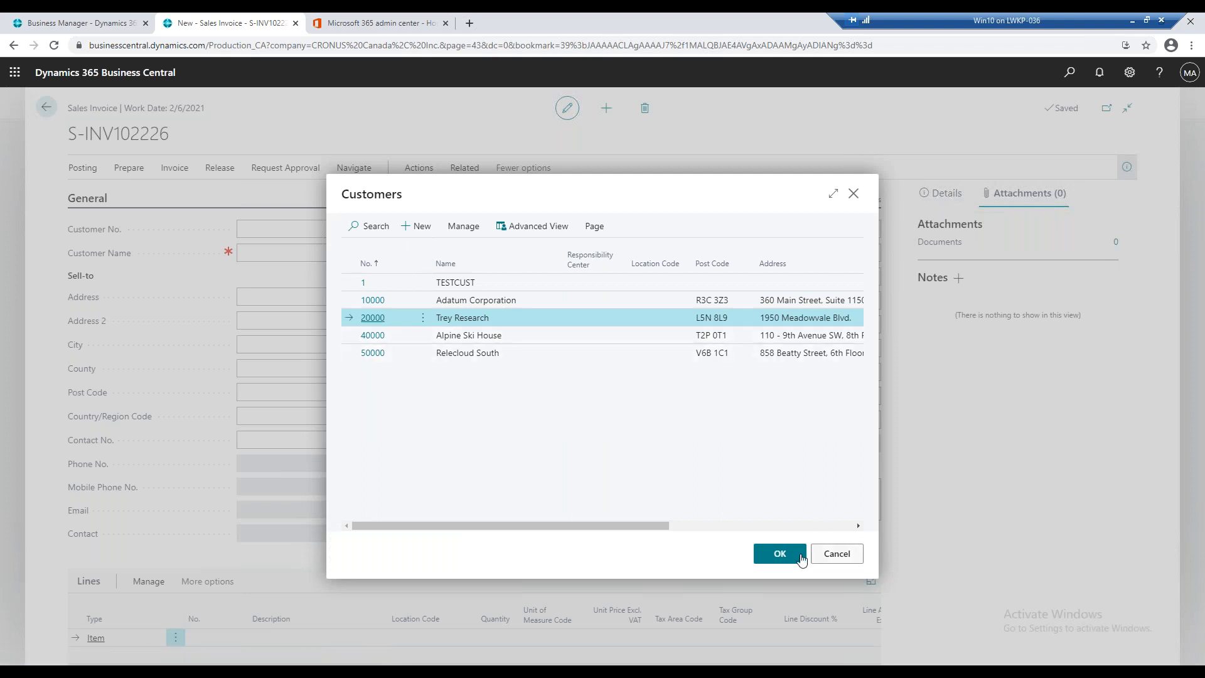
click(780, 555)
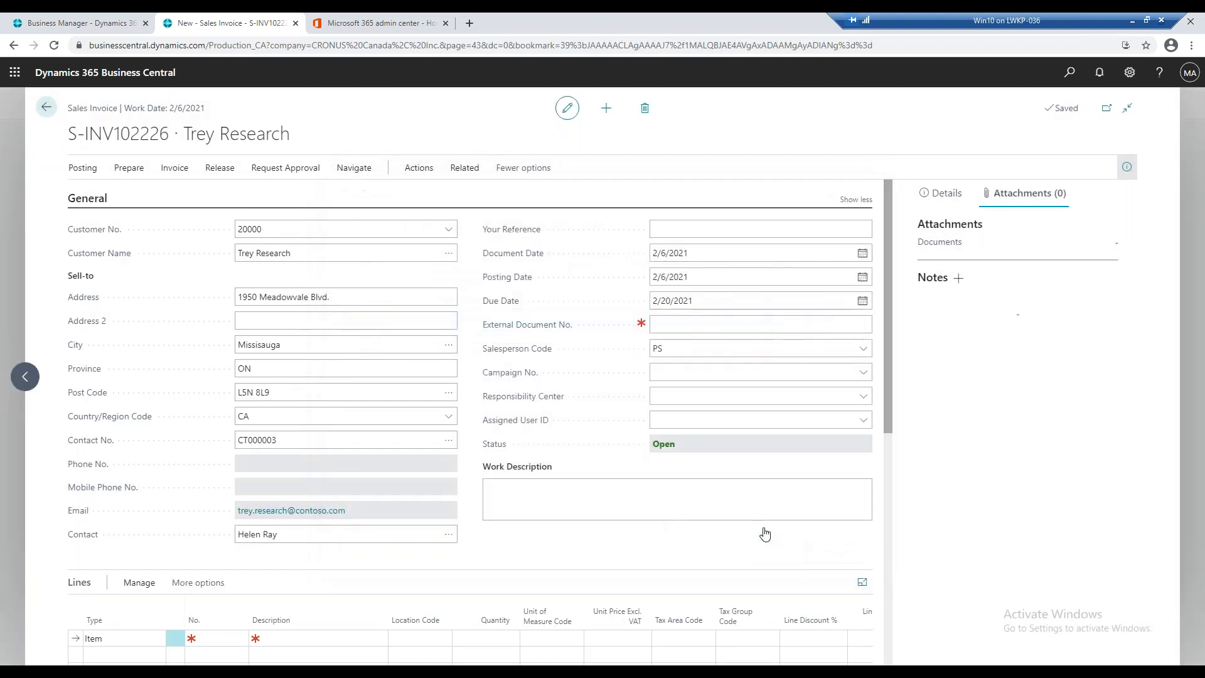
scroll(600, 340, down, 2)
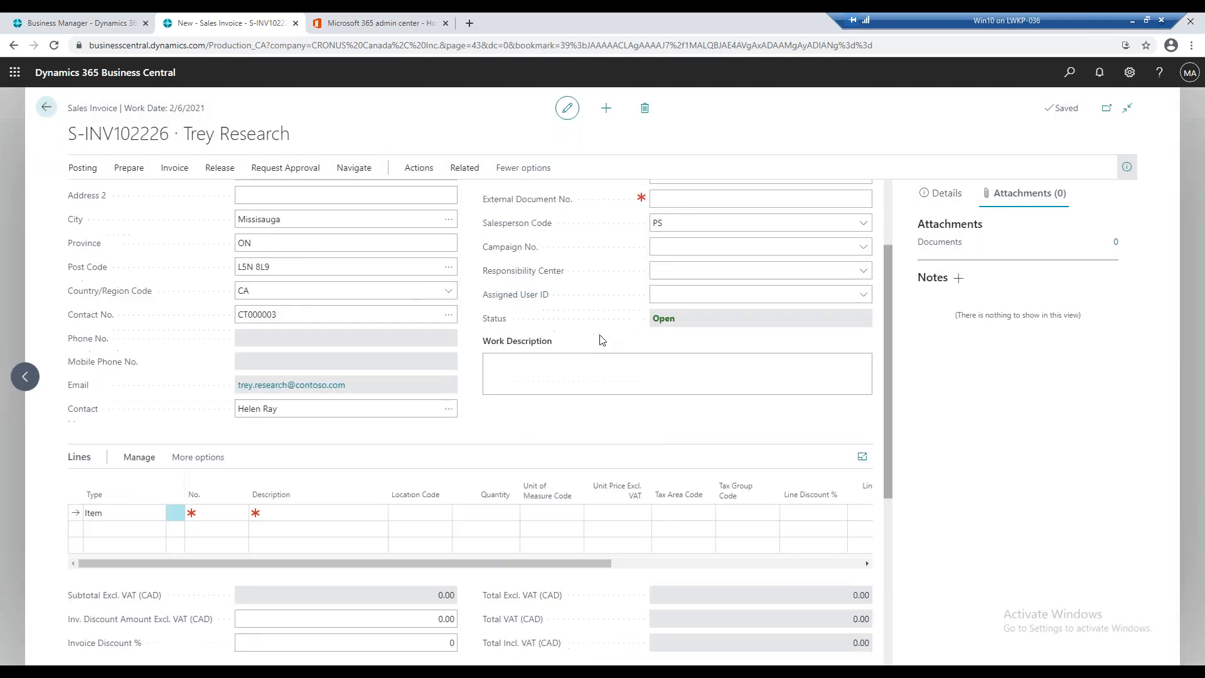
scroll(601, 340, up, 2)
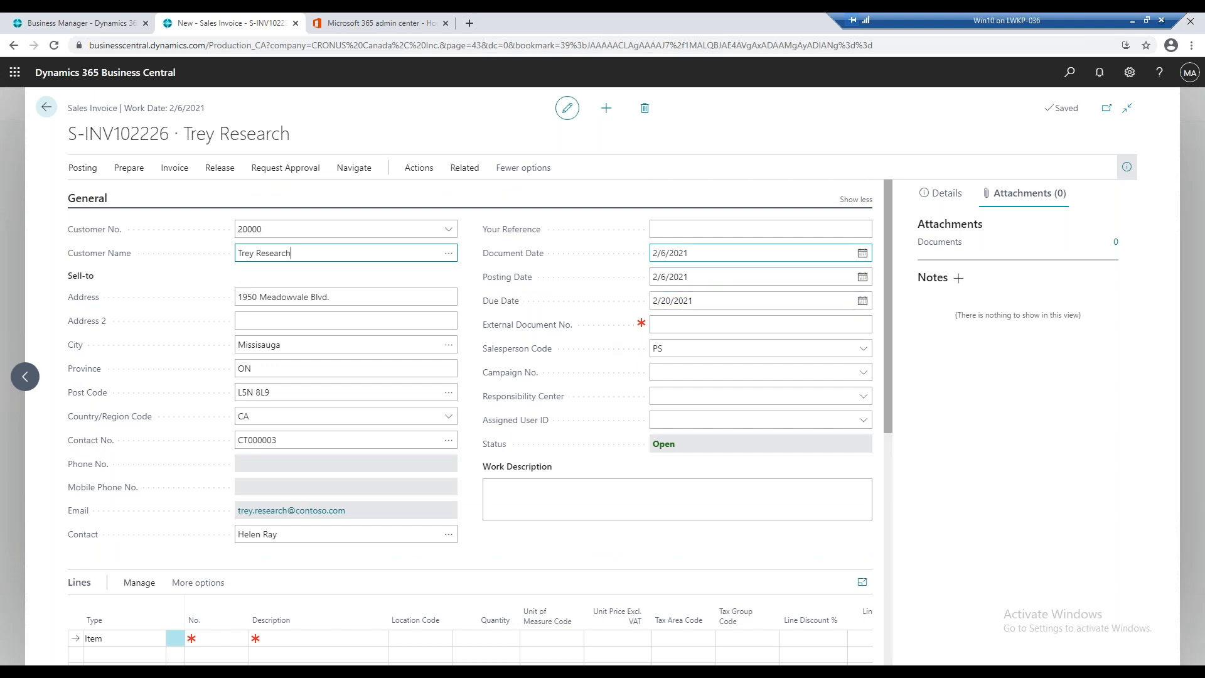
Check the Work Date in My Settings and close the settings without changes
click(1131, 81)
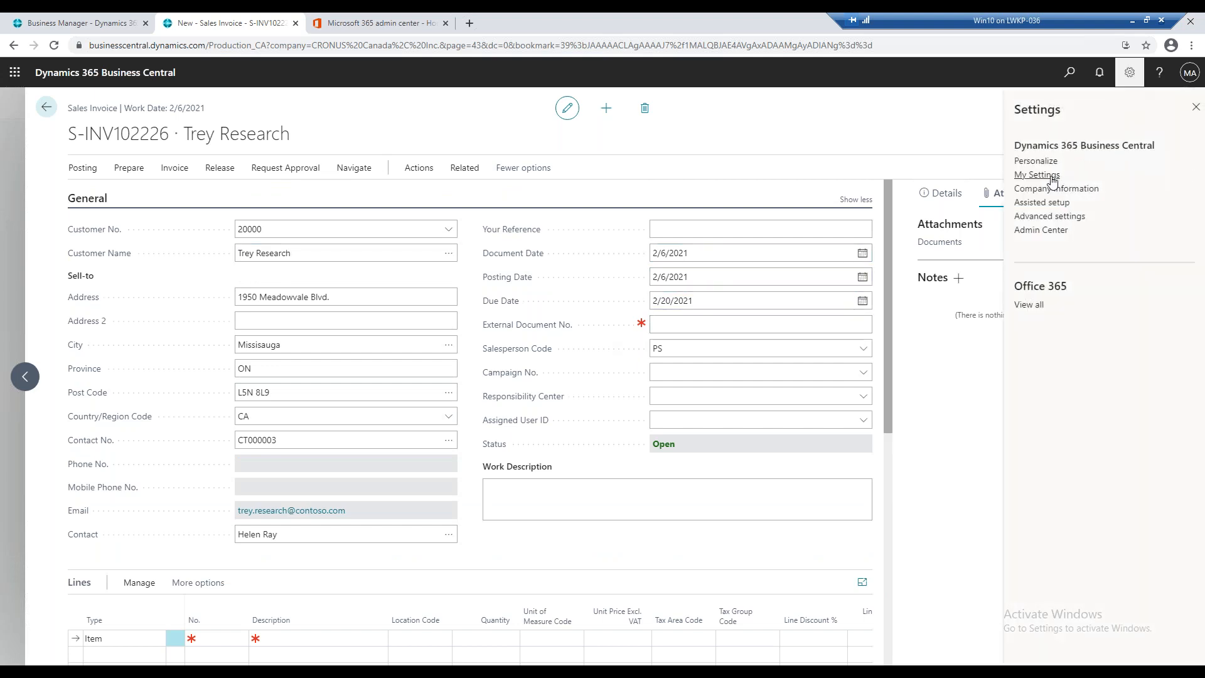
click(1038, 176)
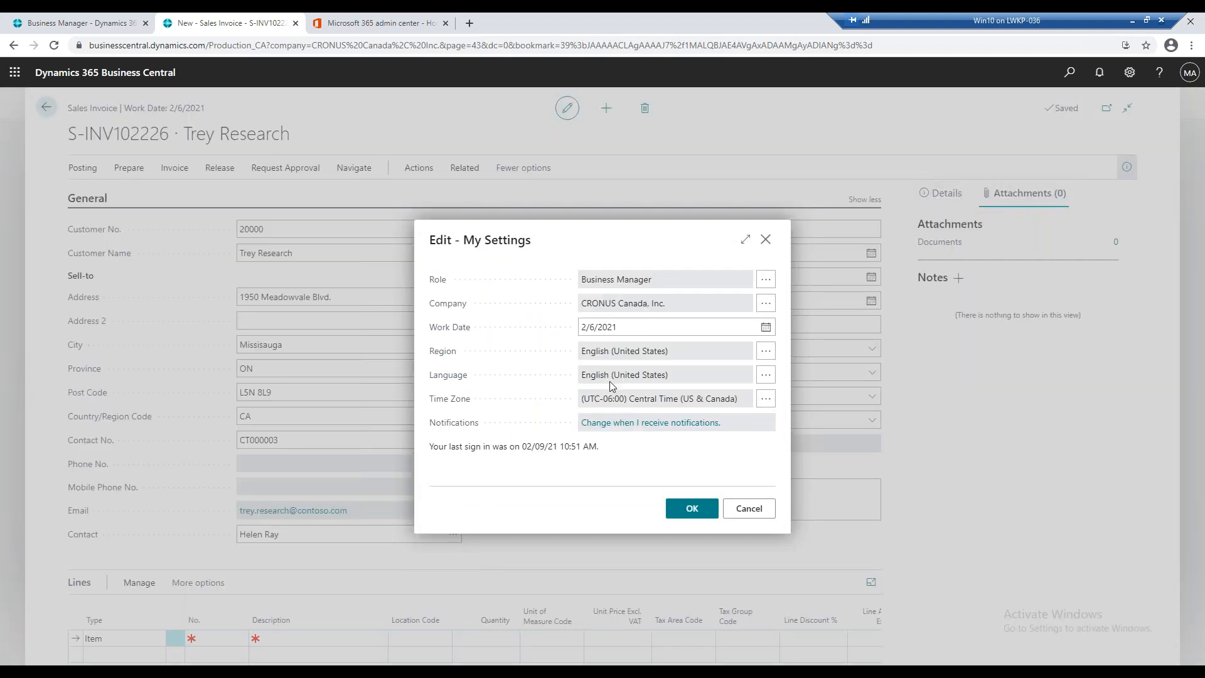
click(759, 518)
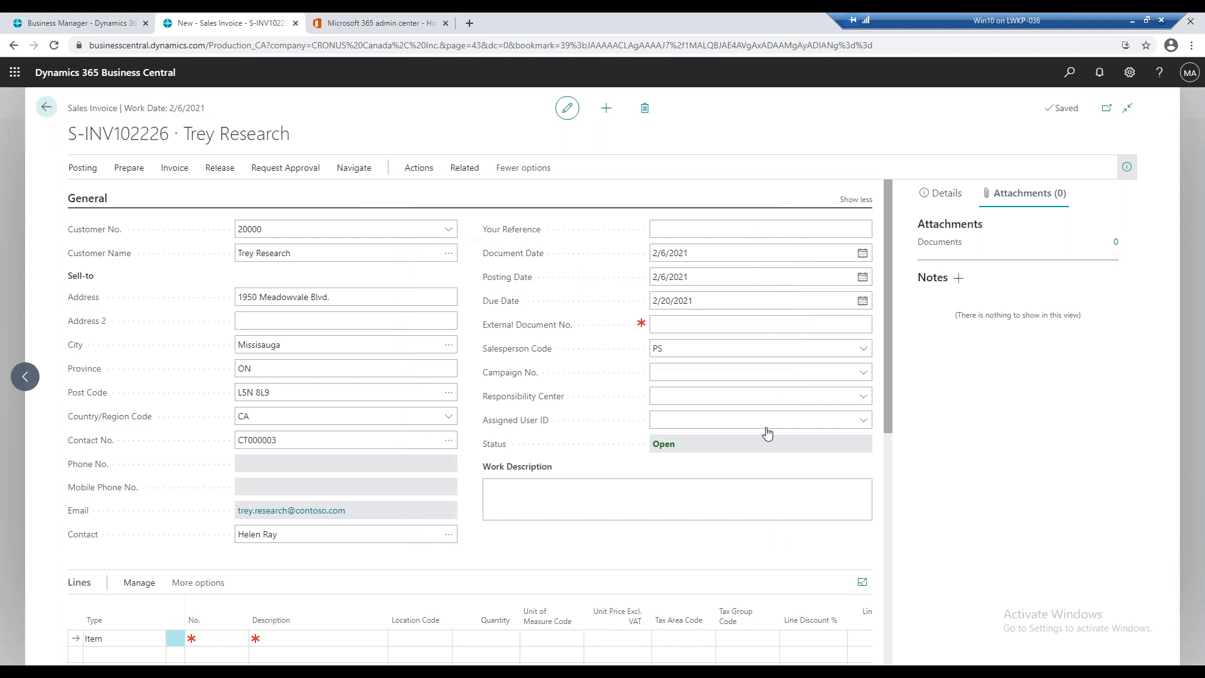
Try to set the invoice's Posting Date with the date expression t+2d
click(698, 277)
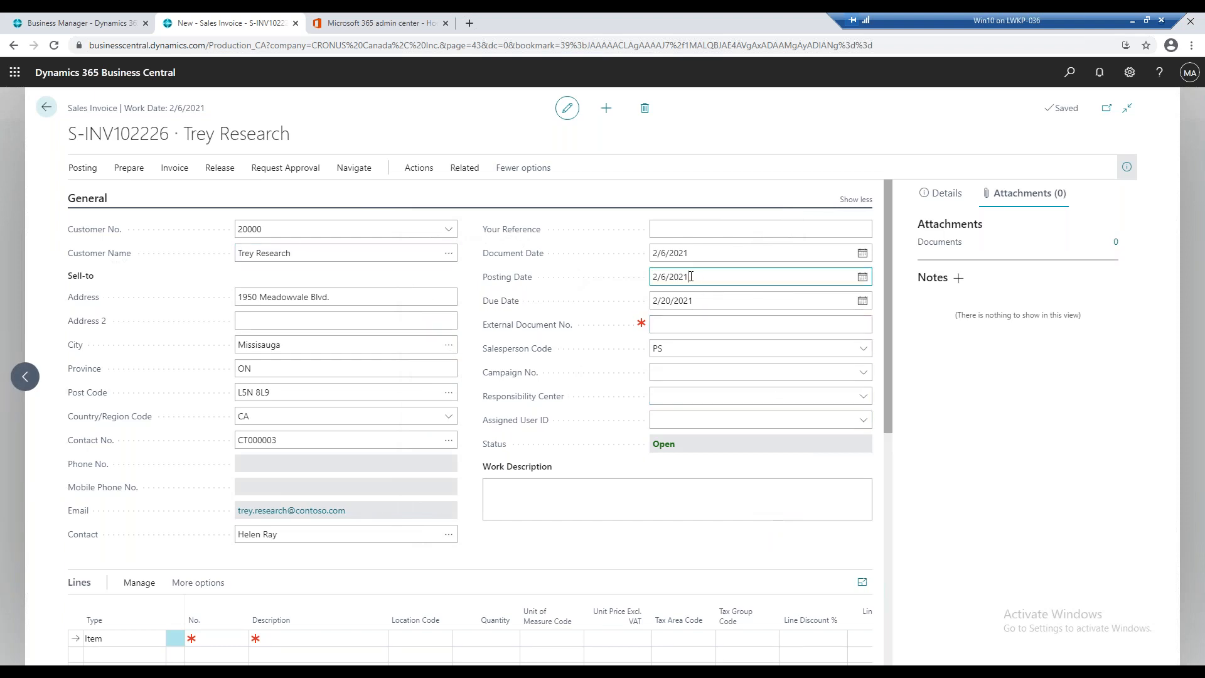
key(BackSpace)
text(t+2d)
key(Tab)
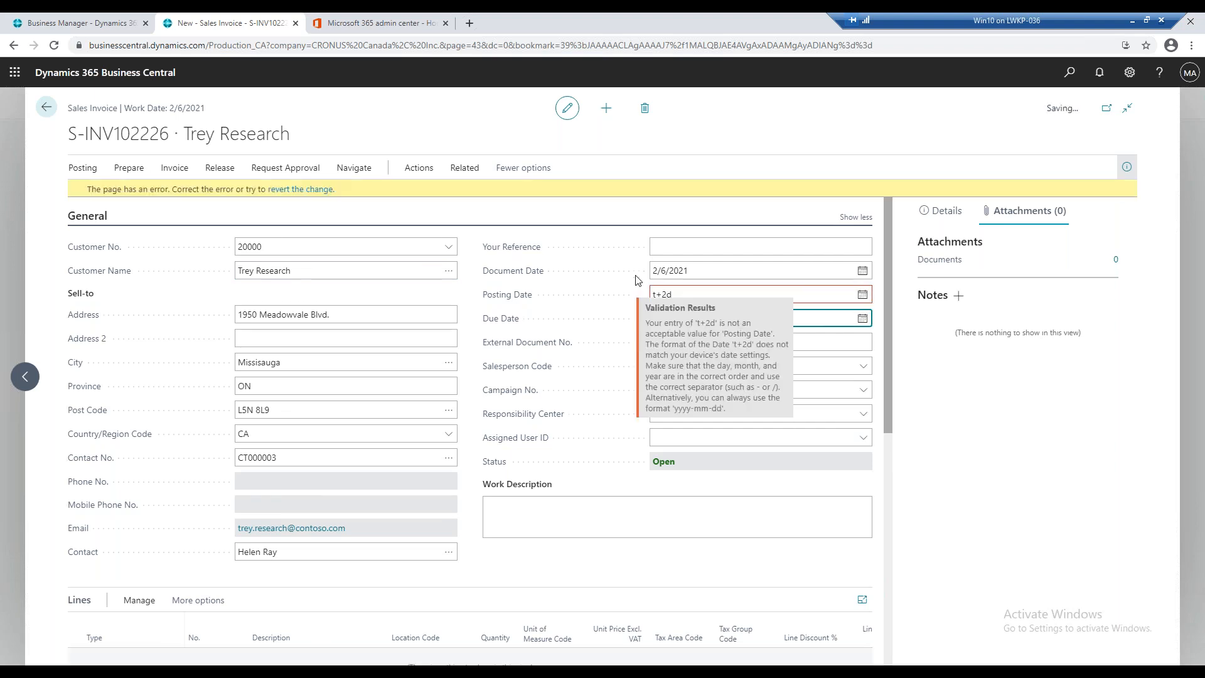
key(shift+Tab)
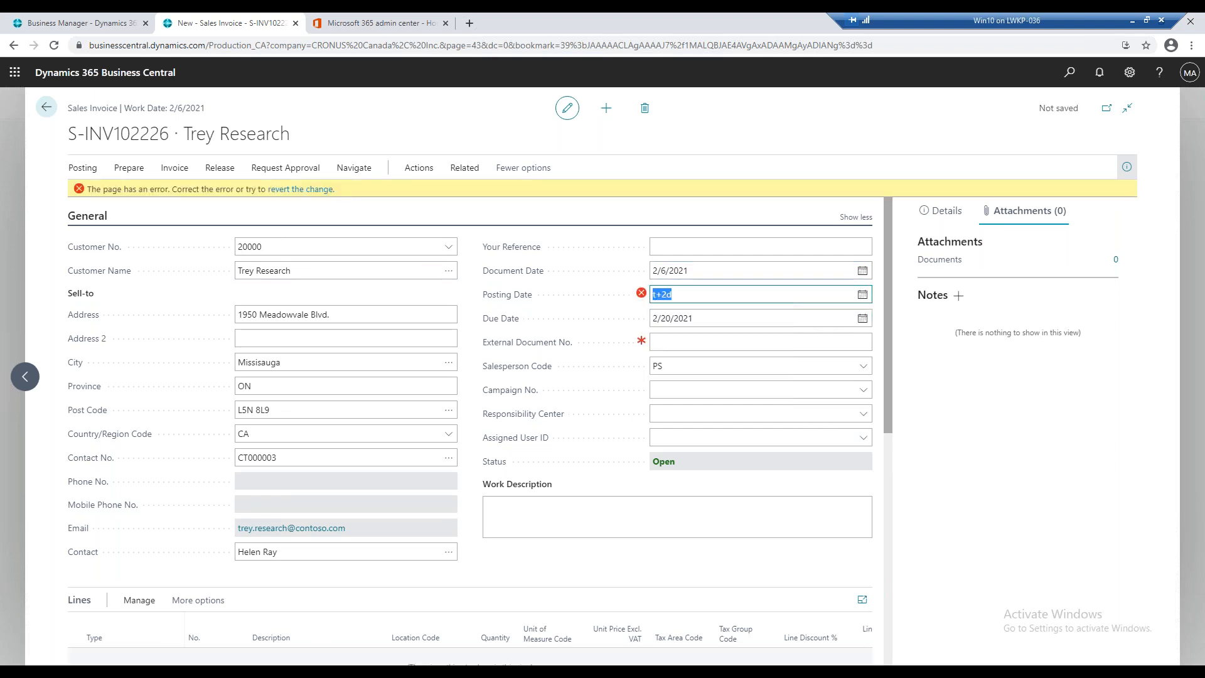
Set the invoice's Posting Date to February 7 using the month-and-day shorthand 0207
key(BackSpace)
text(0207)
key(Tab)
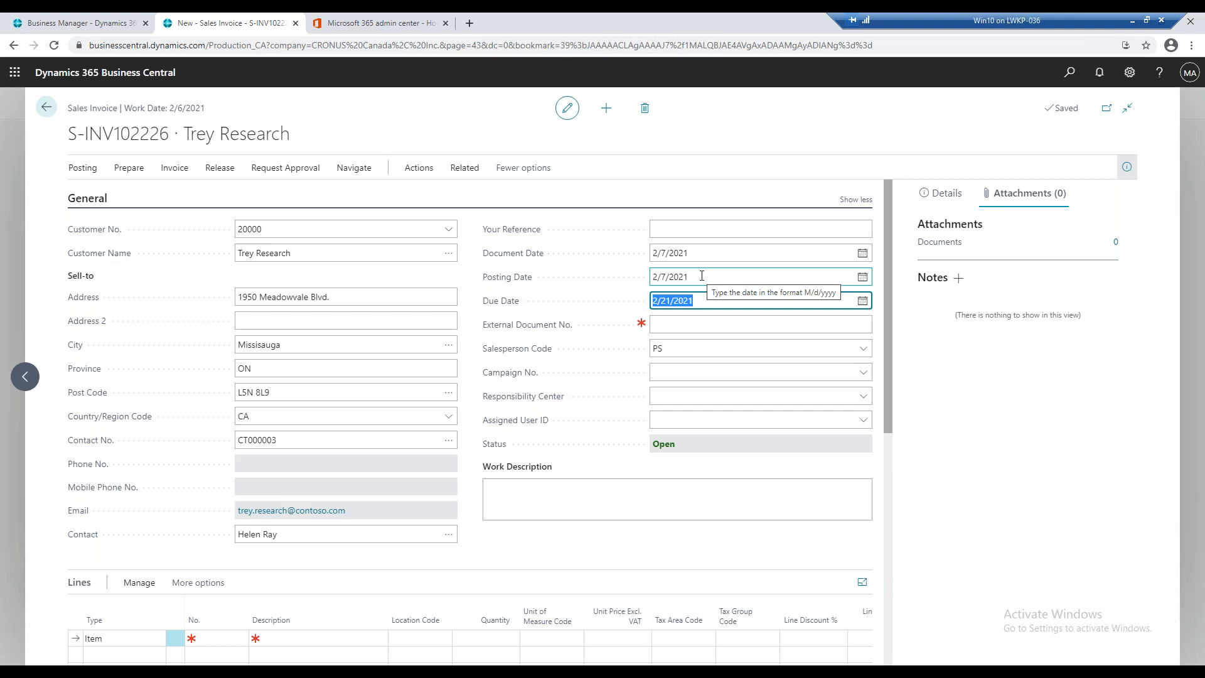
Replace the Posting Date with 2/9/2021 by entering only the day number 9
click(701, 276)
key(BackSpace)
key(BackSpace)
key(BackSpace)
key(BackSpace)
key(BackSpace)
key(BackSpace)
key(BackSpace)
key(BackSpace)
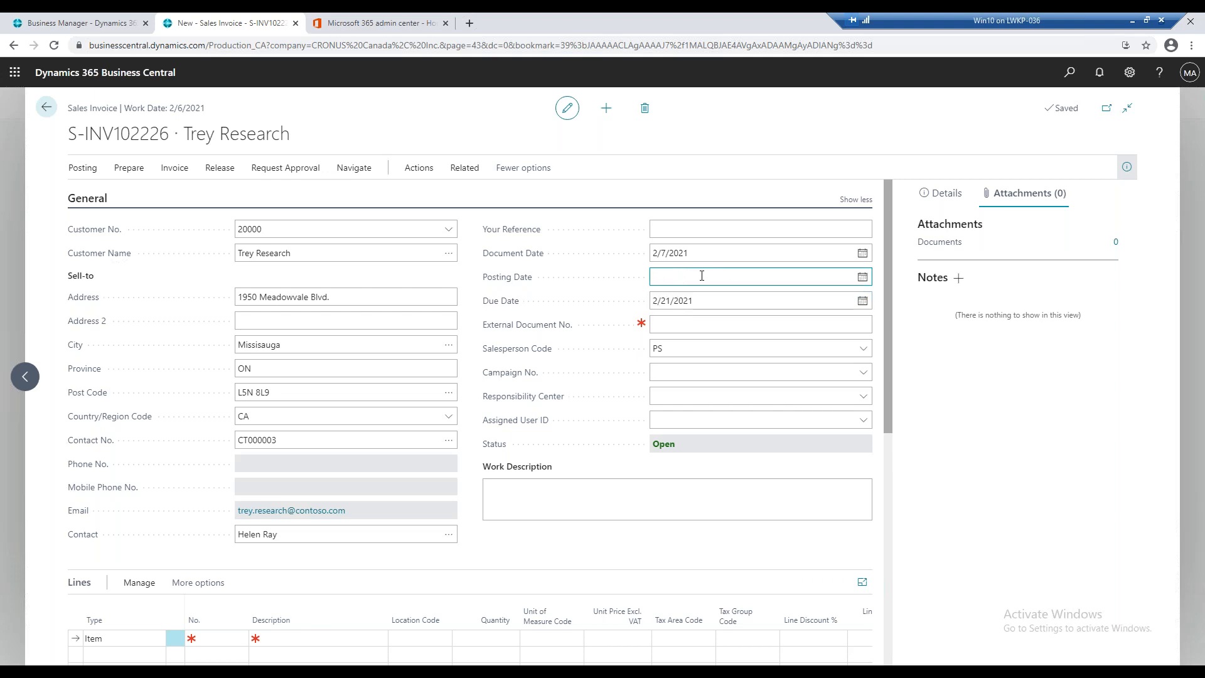
text(9)
key(Tab)
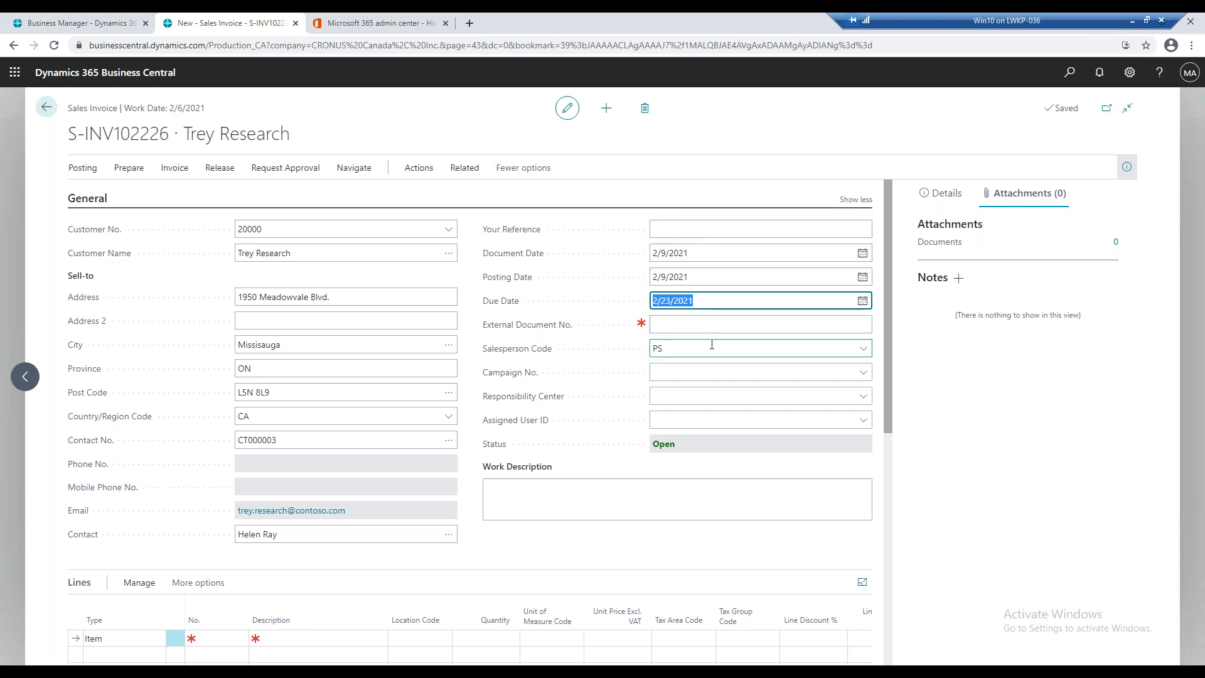
Add item 1928-S, AMSTERDAM Lamp, to the first line of the sales invoice
scroll(594, 379, down, 2)
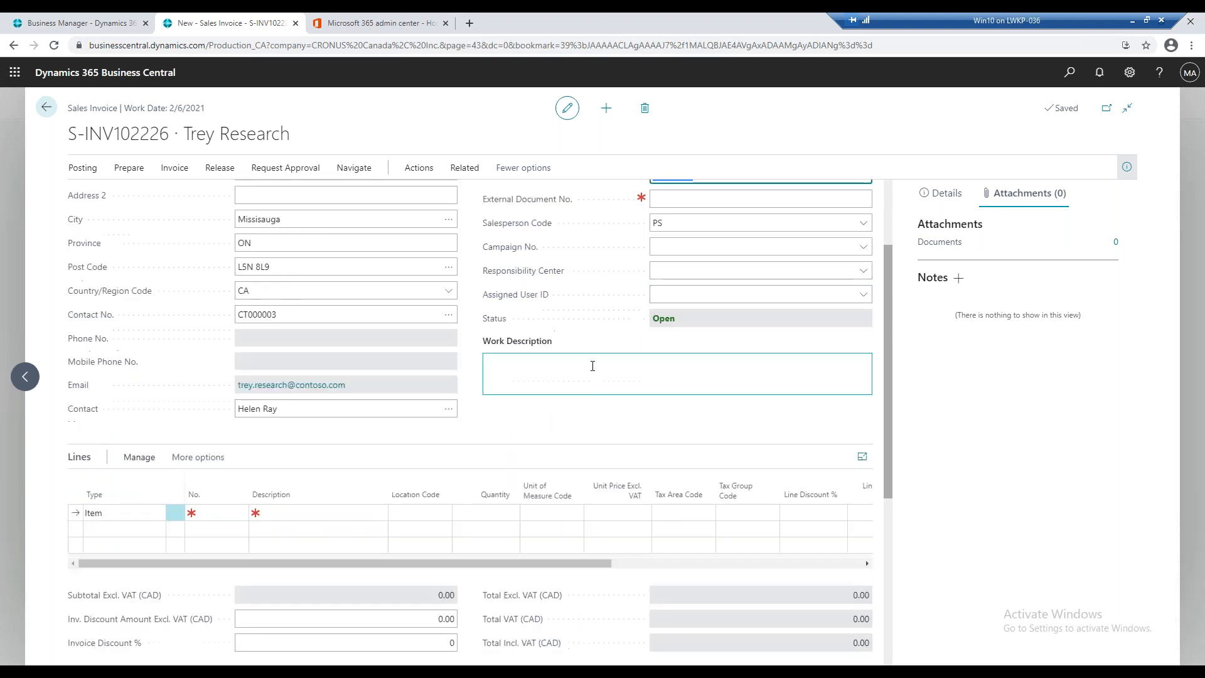
click(222, 510)
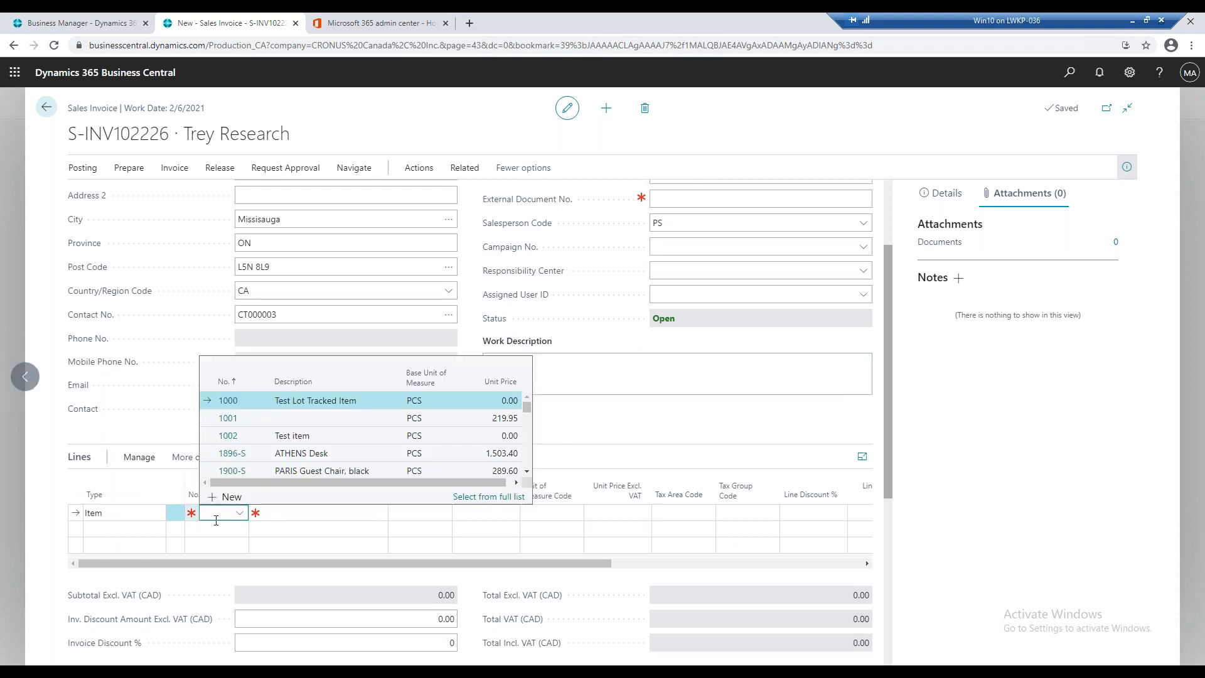
scroll(279, 433, down, 1)
scroll(279, 433, down, 1)
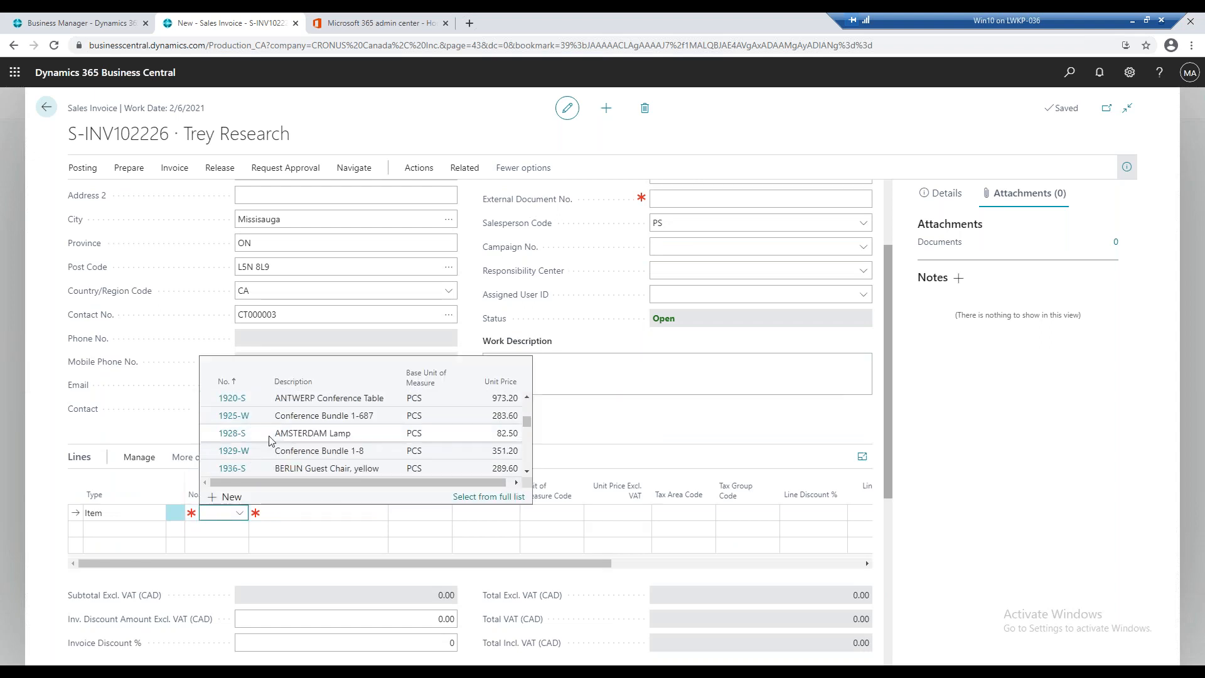
click(270, 434)
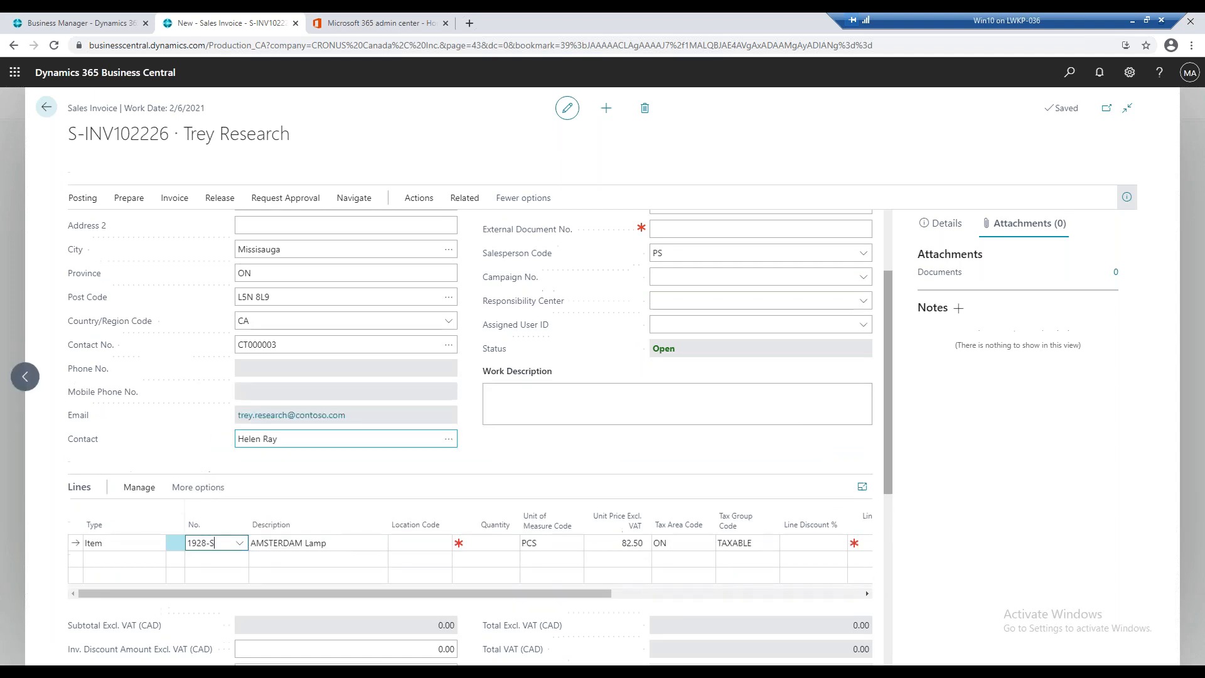
Enter the AMSTERDAM Lamp line's Quantity as the calculation 10*5
key(Tab)
key(Tab)
key(Tab)
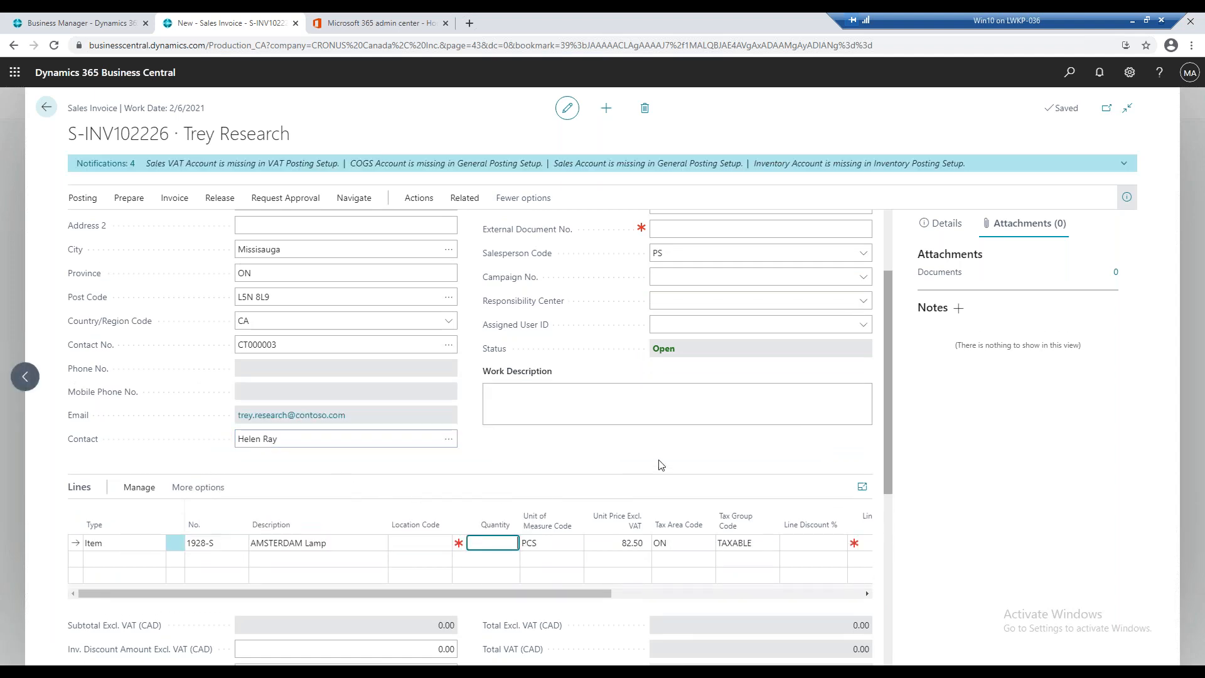
text(10*5)
key(Tab)
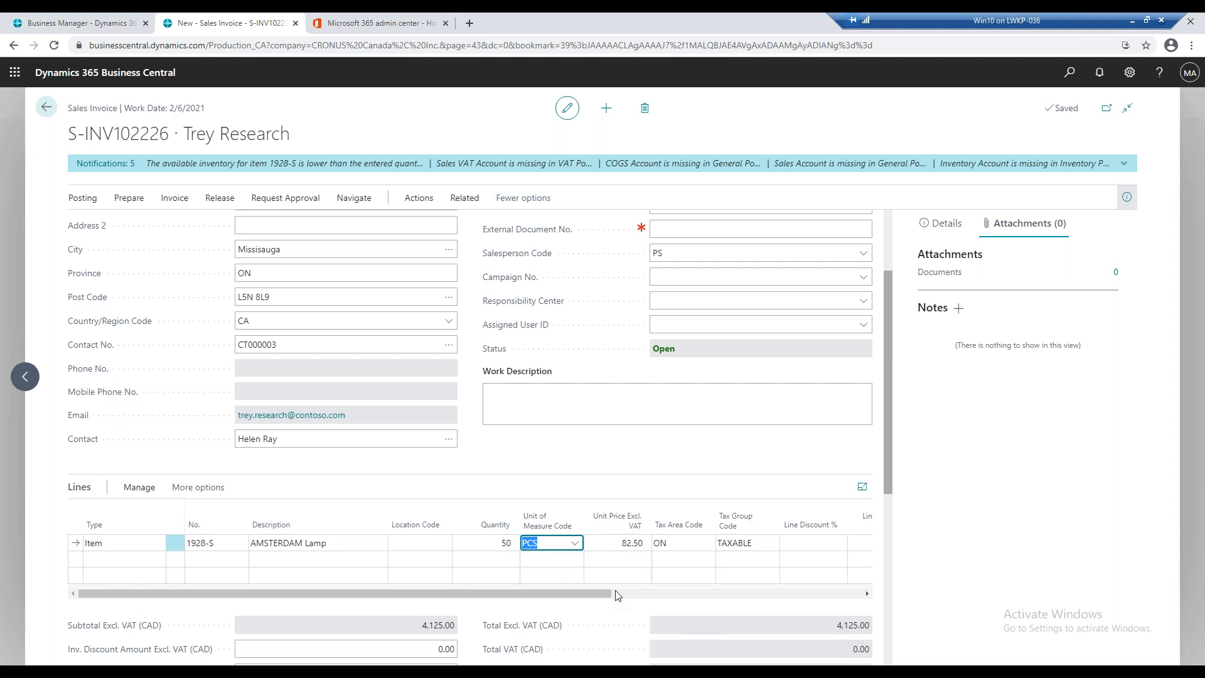
Halve the AMSTERDAM Lamp line's Quantity by entering the calculation 50/2
click(511, 543)
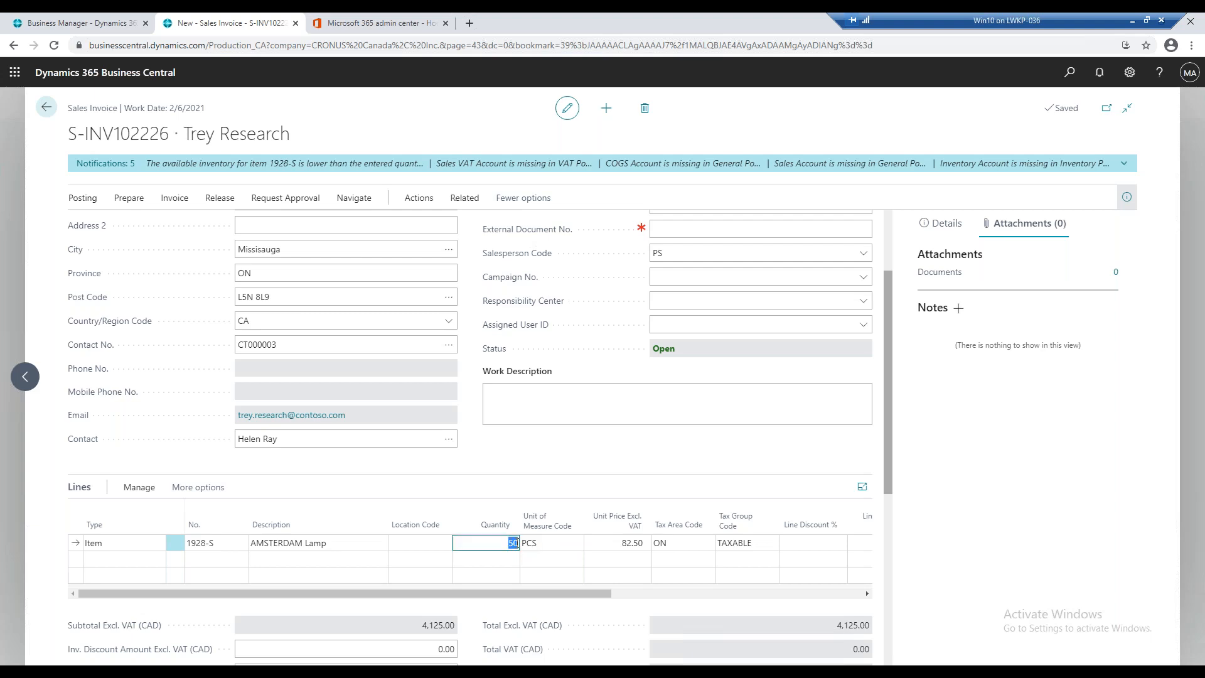
click(518, 543)
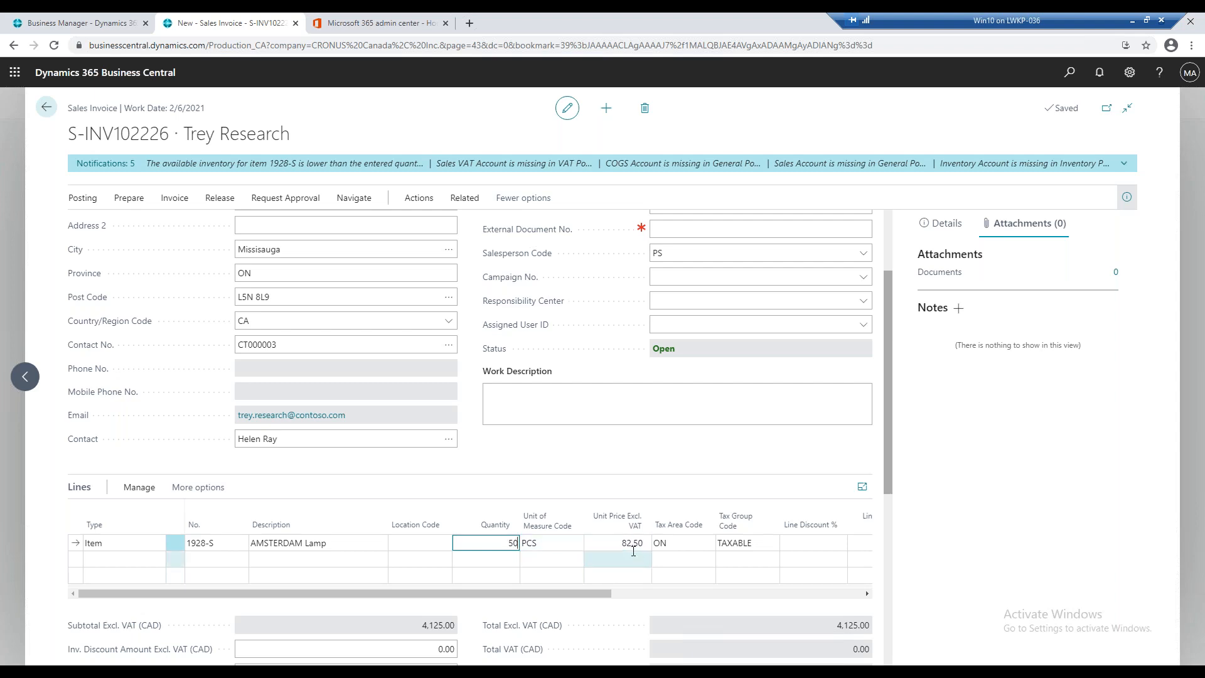
text(/2)
key(Tab)
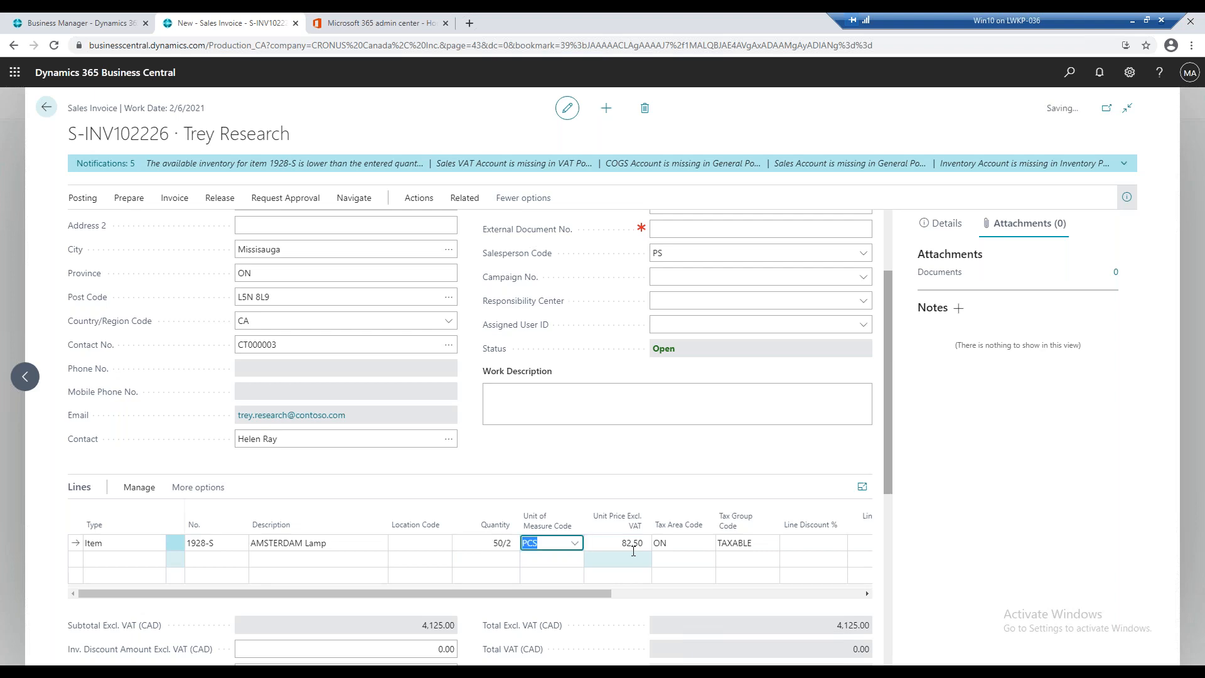
scroll(586, 467, up, 1)
click(586, 461)
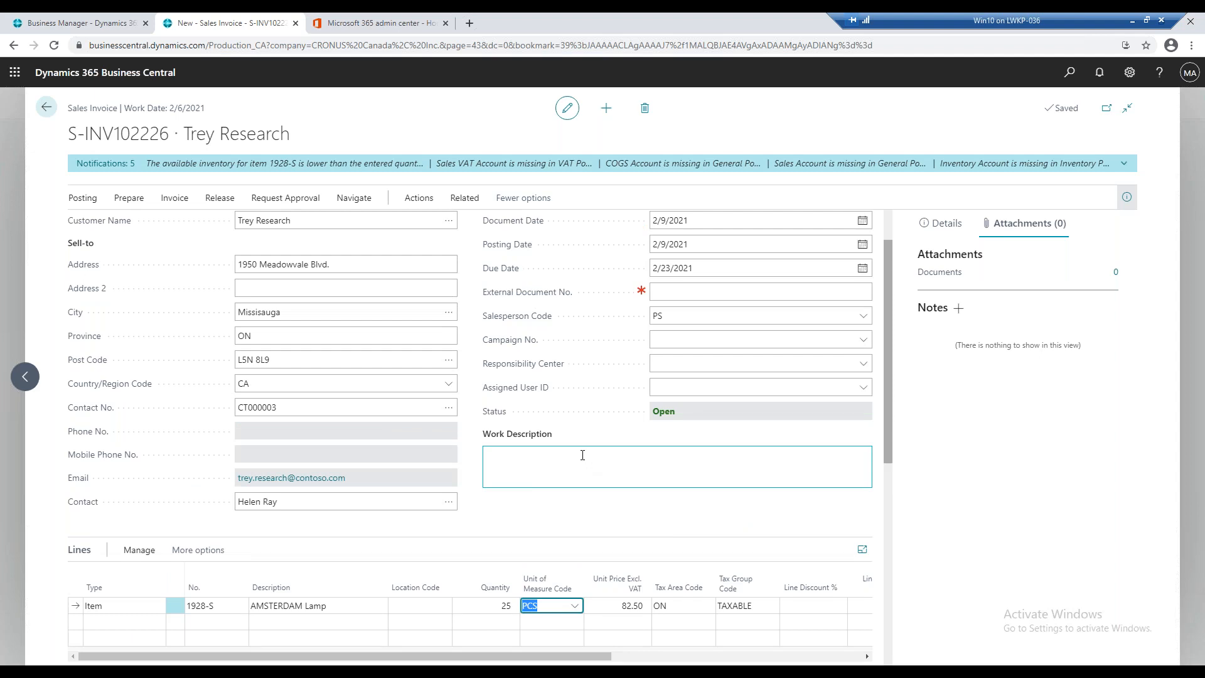
scroll(583, 455, up, 1)
click(573, 337)
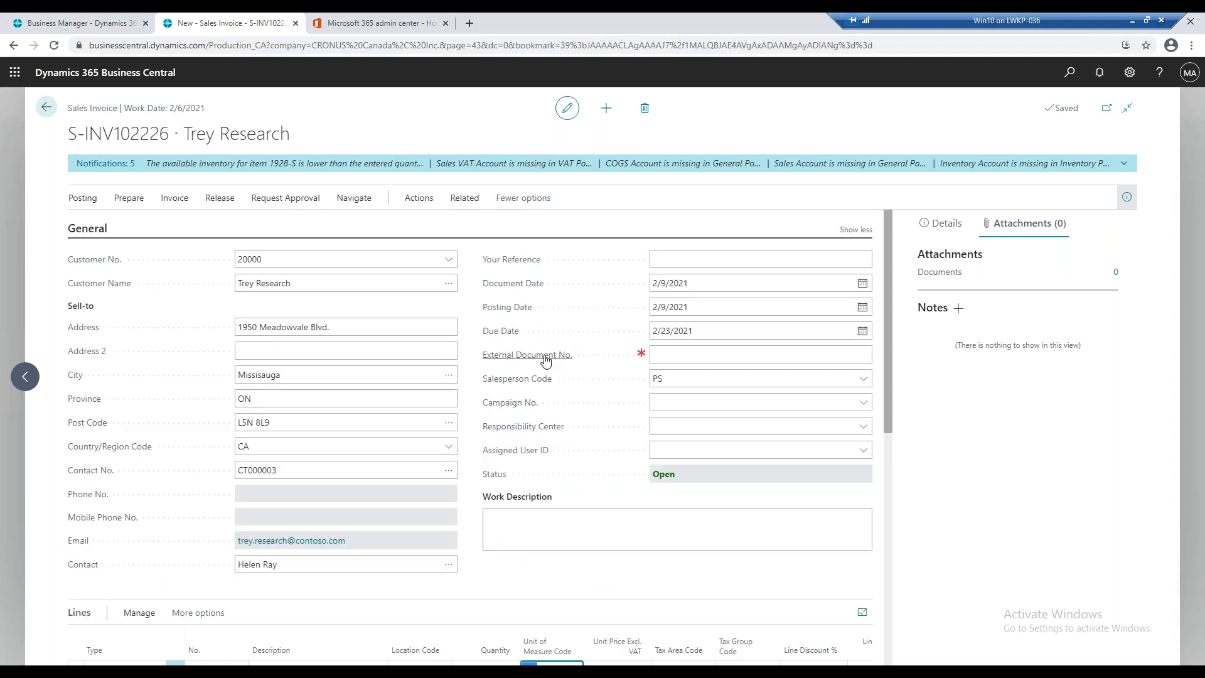
Switch to the PowerPoint presentation and browse from the company-switching slide to slide 11, Data entry in Fields
mouse_move(545, 360)
key(alt+Tab)
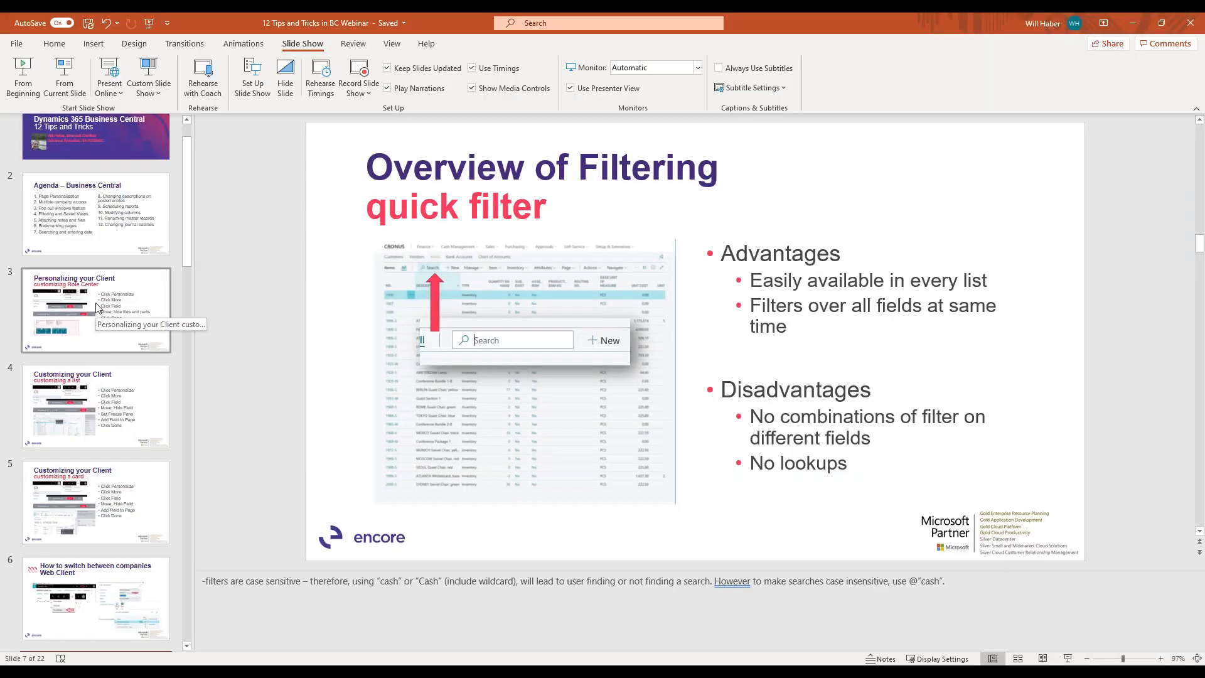
click(97, 596)
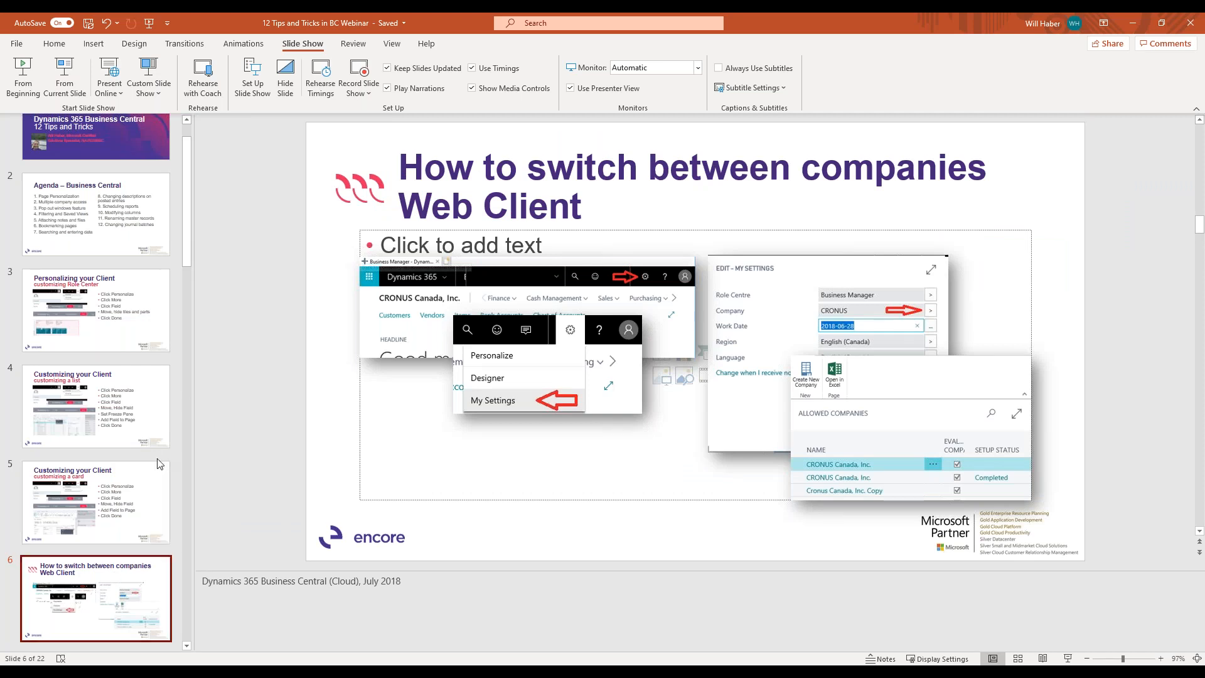
key(Down)
key(Down)
key(Down)
key(Down)
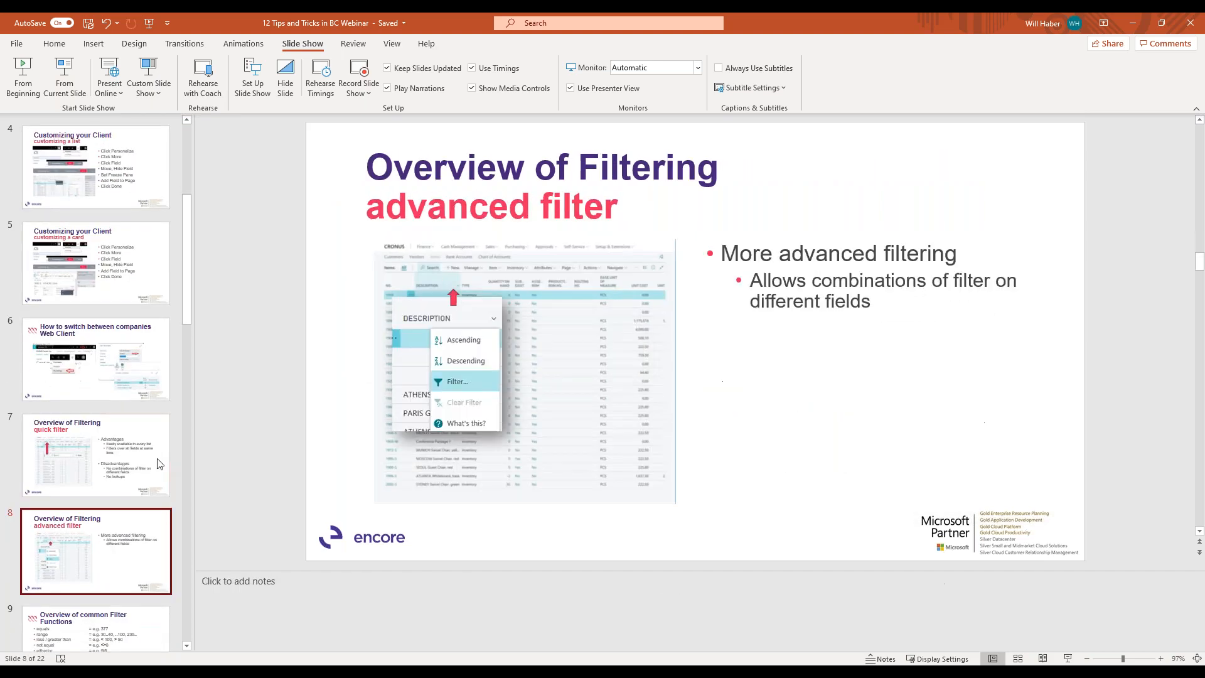
key(Down)
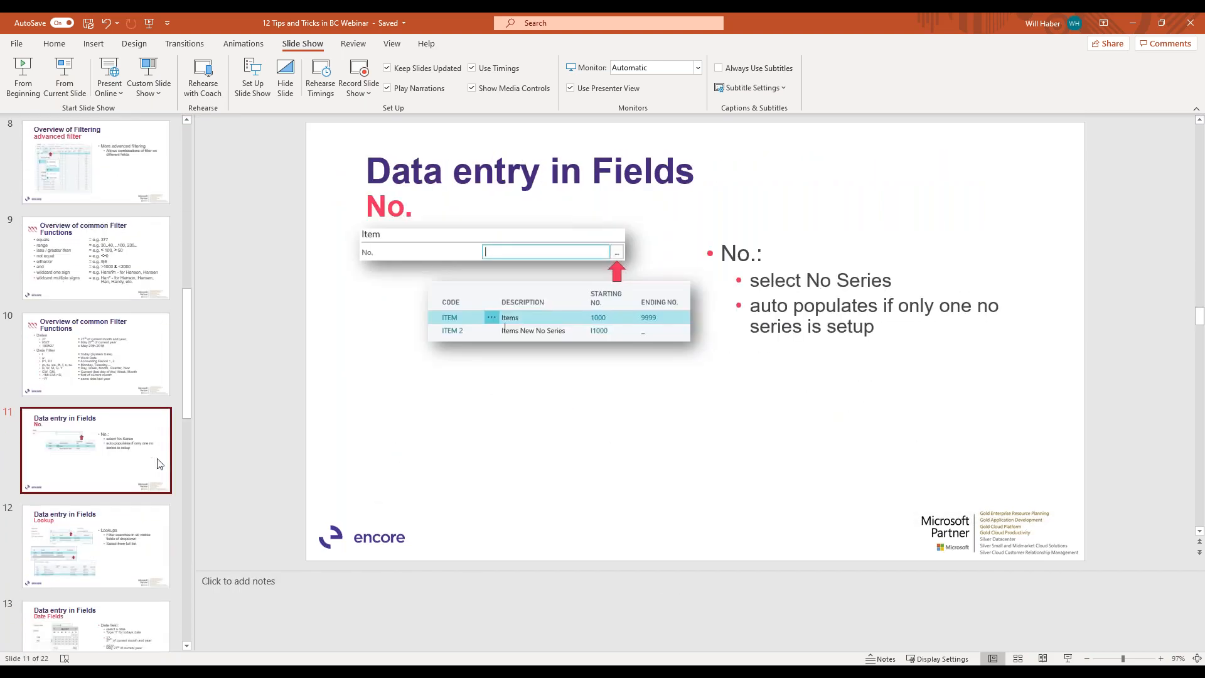
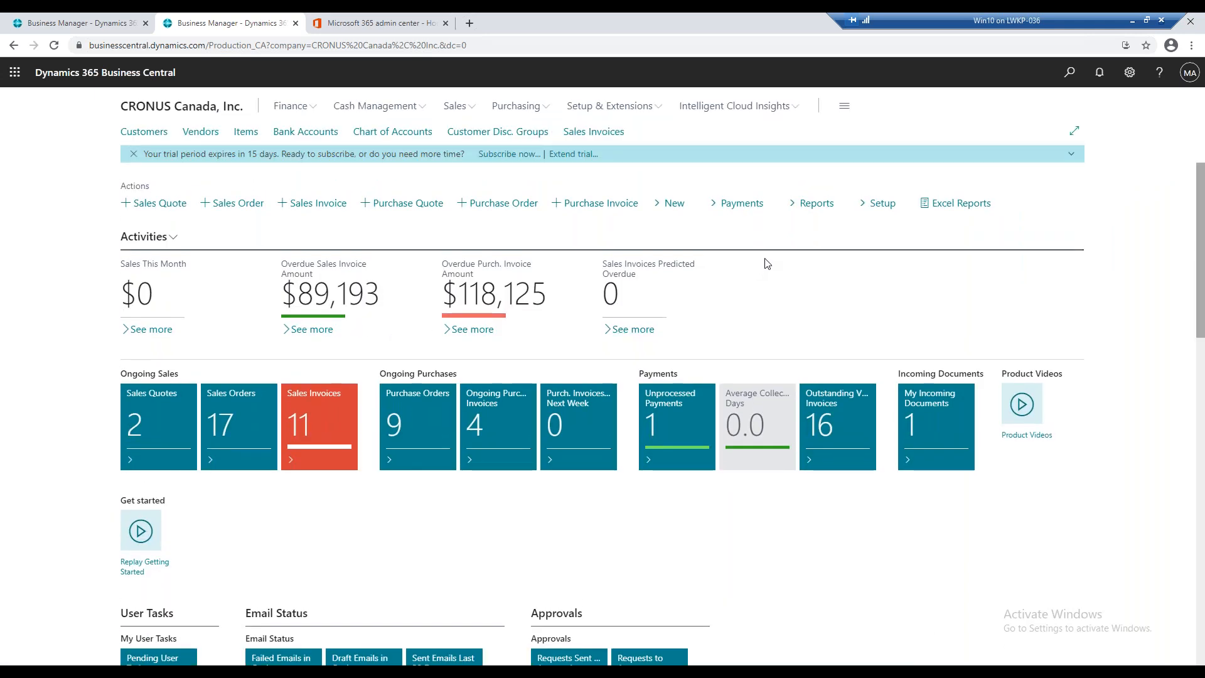
Search for general ledger, bookmark General Ledger Entries under Reports and Analysis, and open it
click(1070, 72)
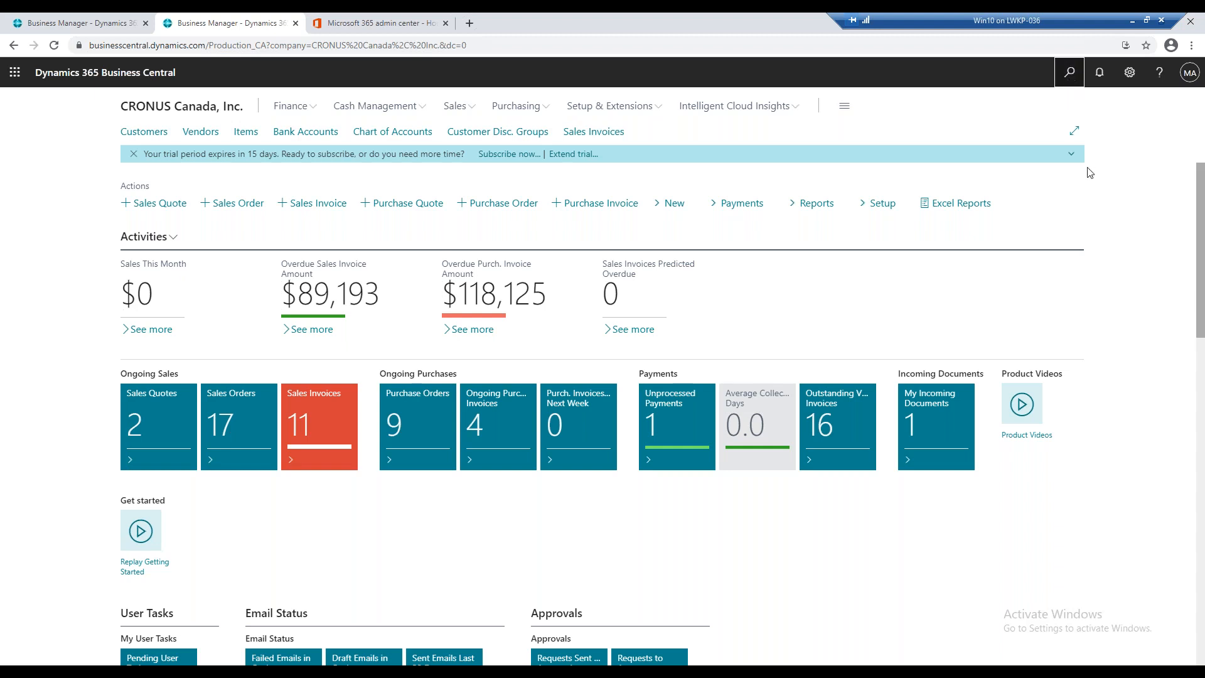
text(ge)
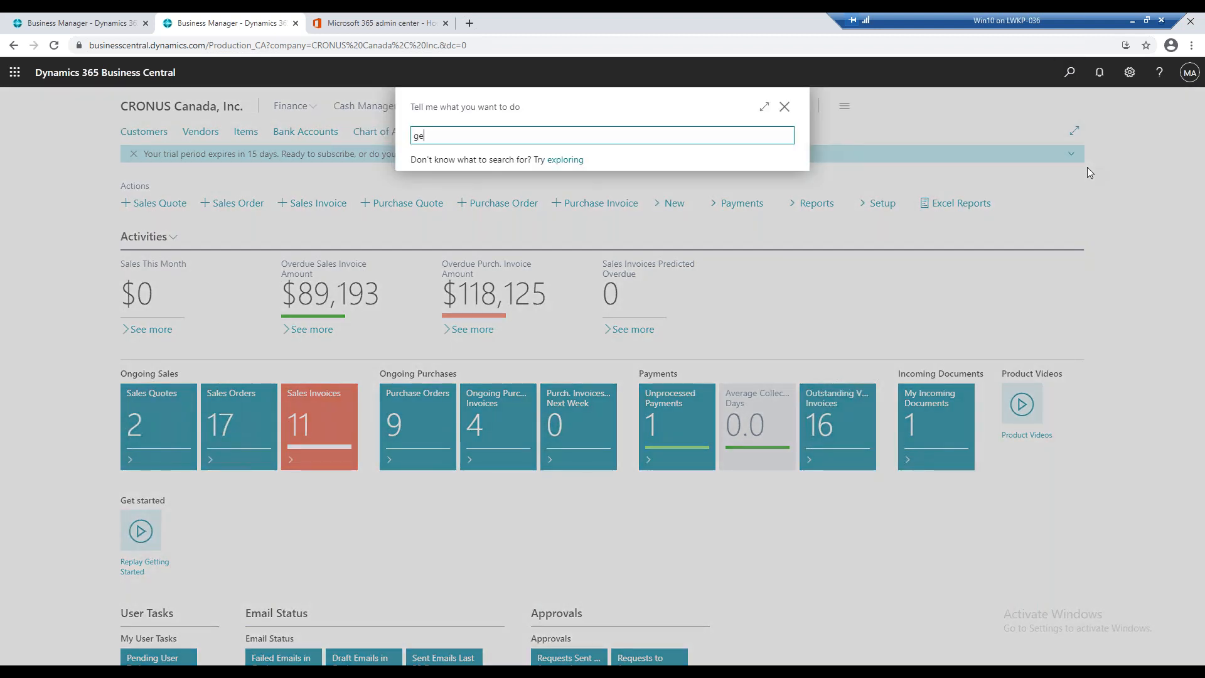
text(neral ledger)
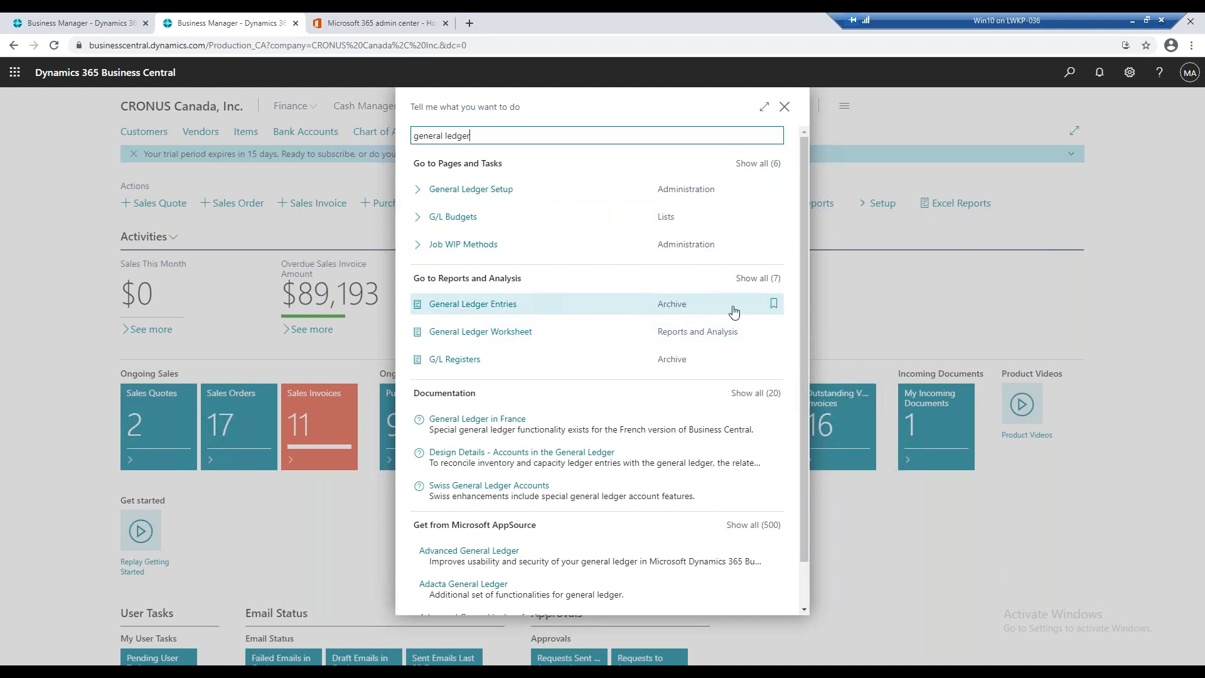
click(774, 305)
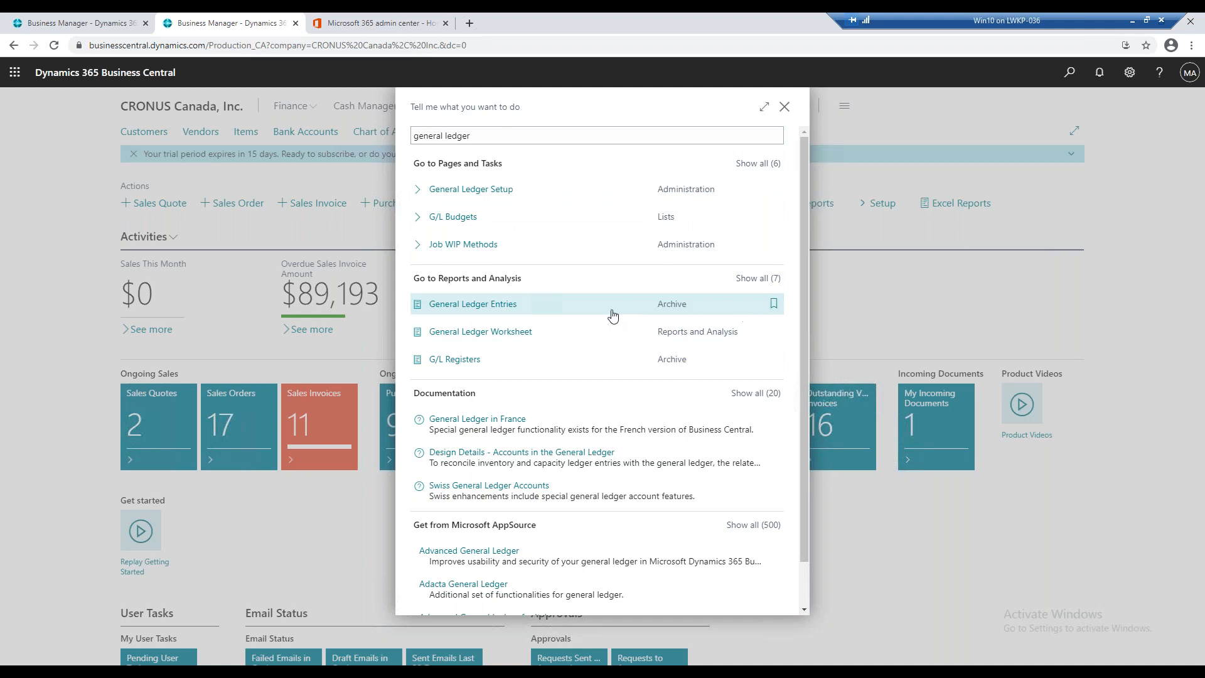
click(512, 312)
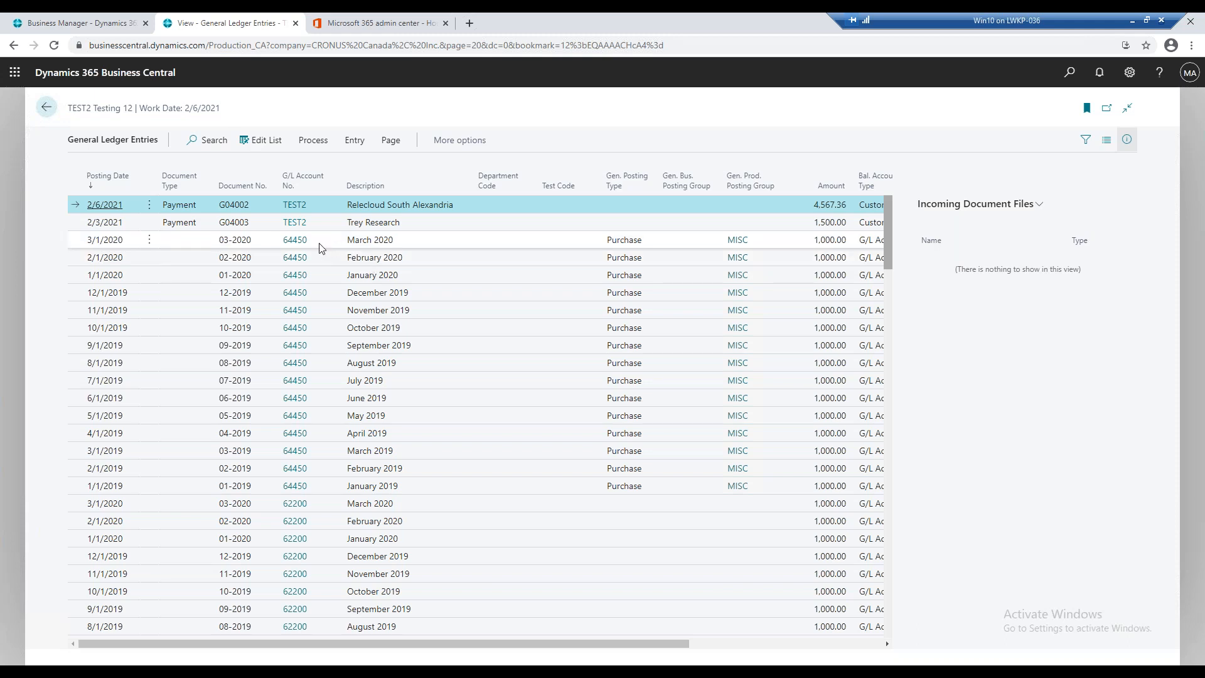
Edit the general ledger list and change the Description of the 3/1/2020 entry for account 64450 to Feb 2020
click(267, 148)
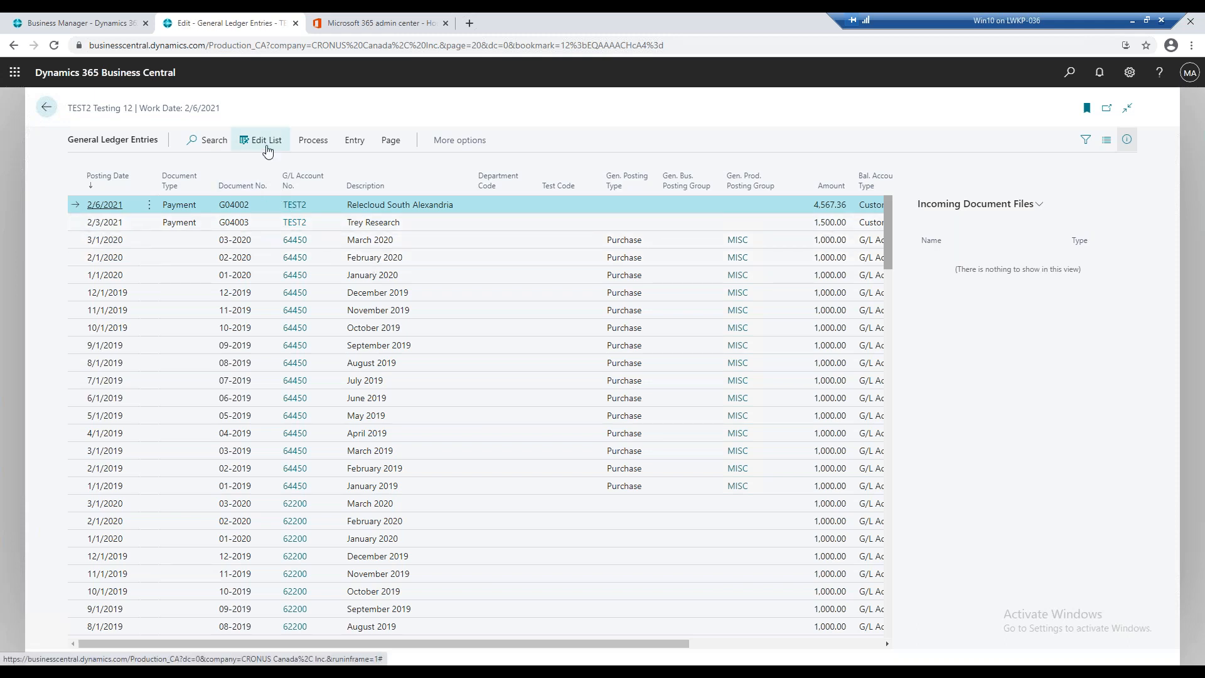
click(408, 227)
click(405, 240)
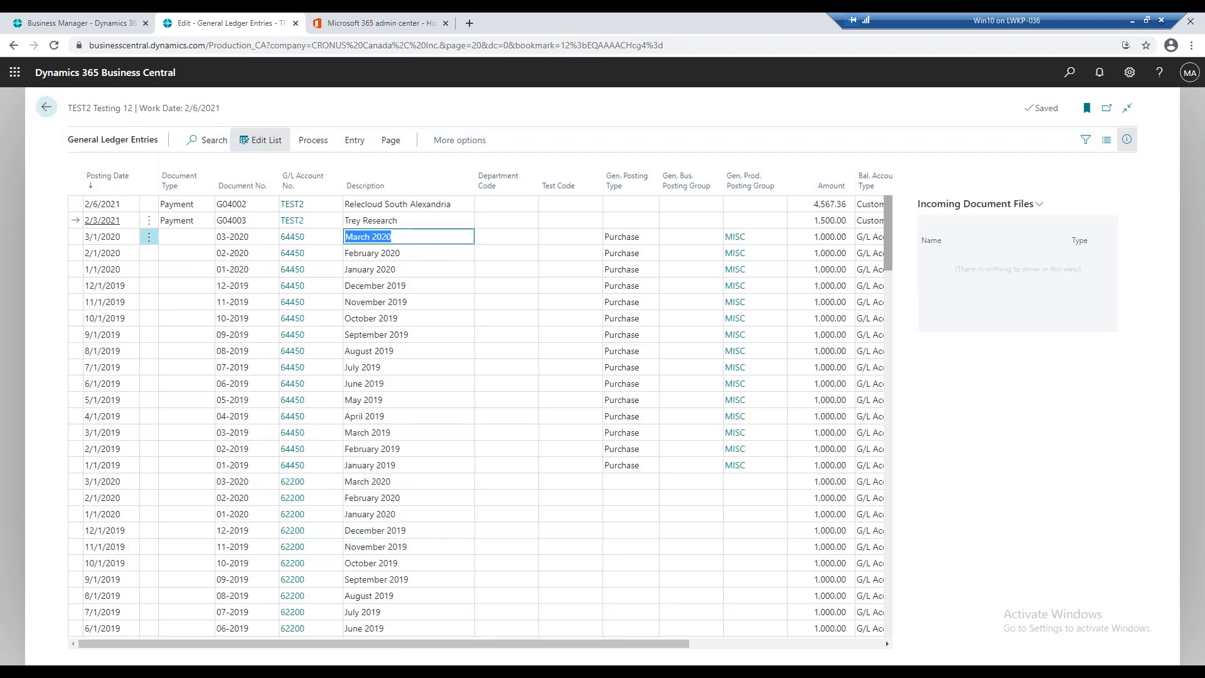
click(375, 238)
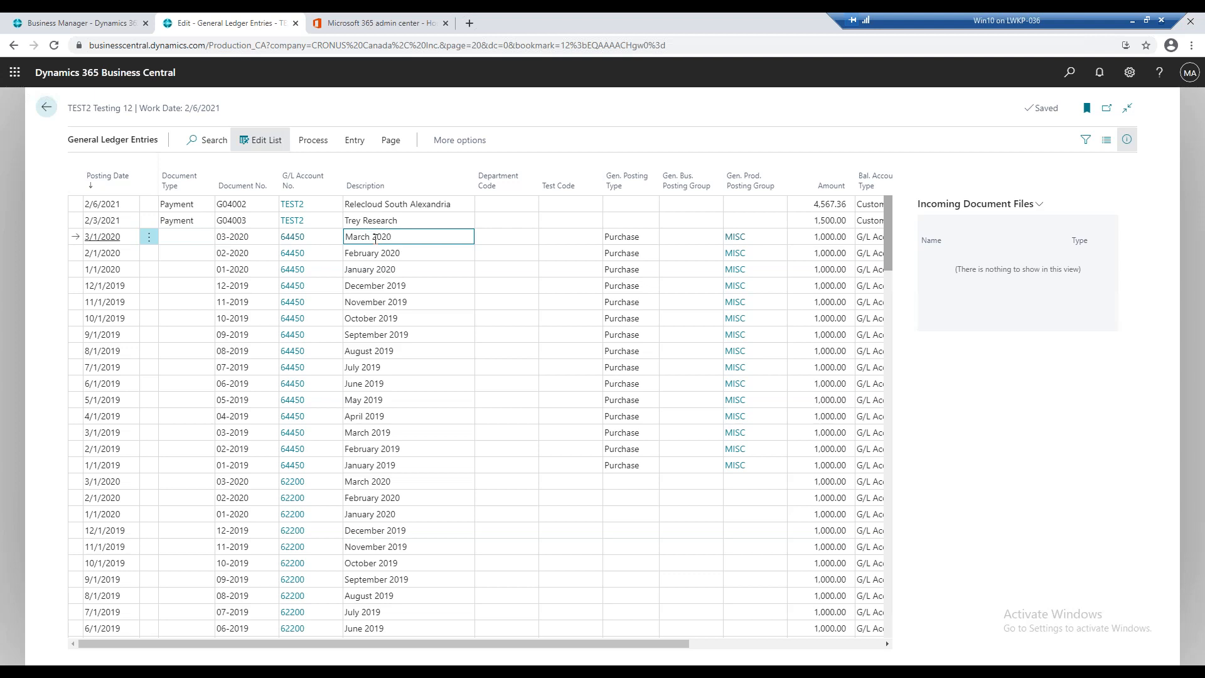
key(BackSpace)
key(BackSpace)
key(BackSpace)
key(BackSpace)
key(BackSpace)
text(Feb)
key(Return)
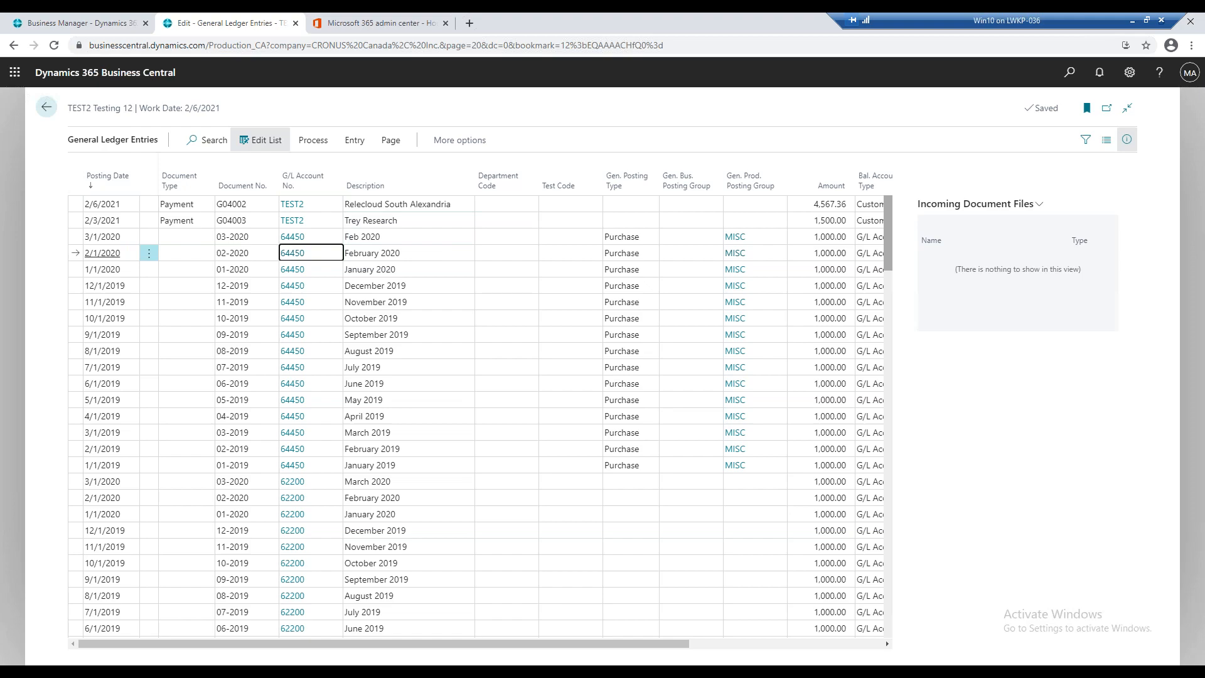
key(alt+Tab)
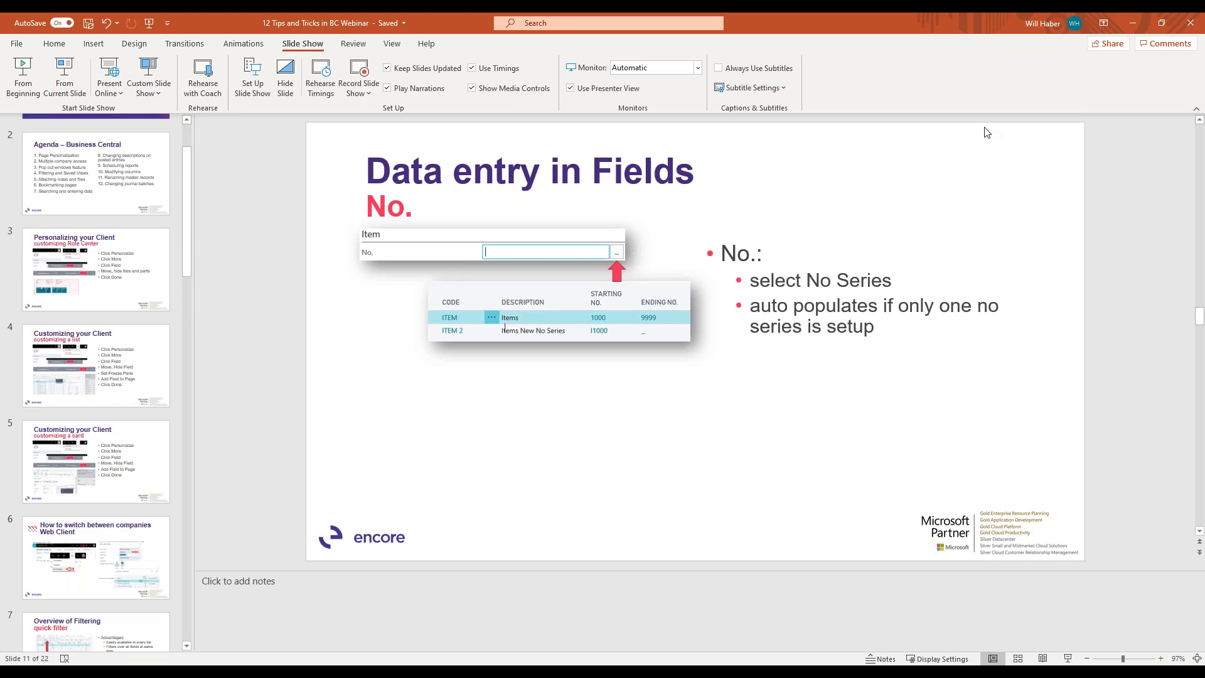
click(1133, 23)
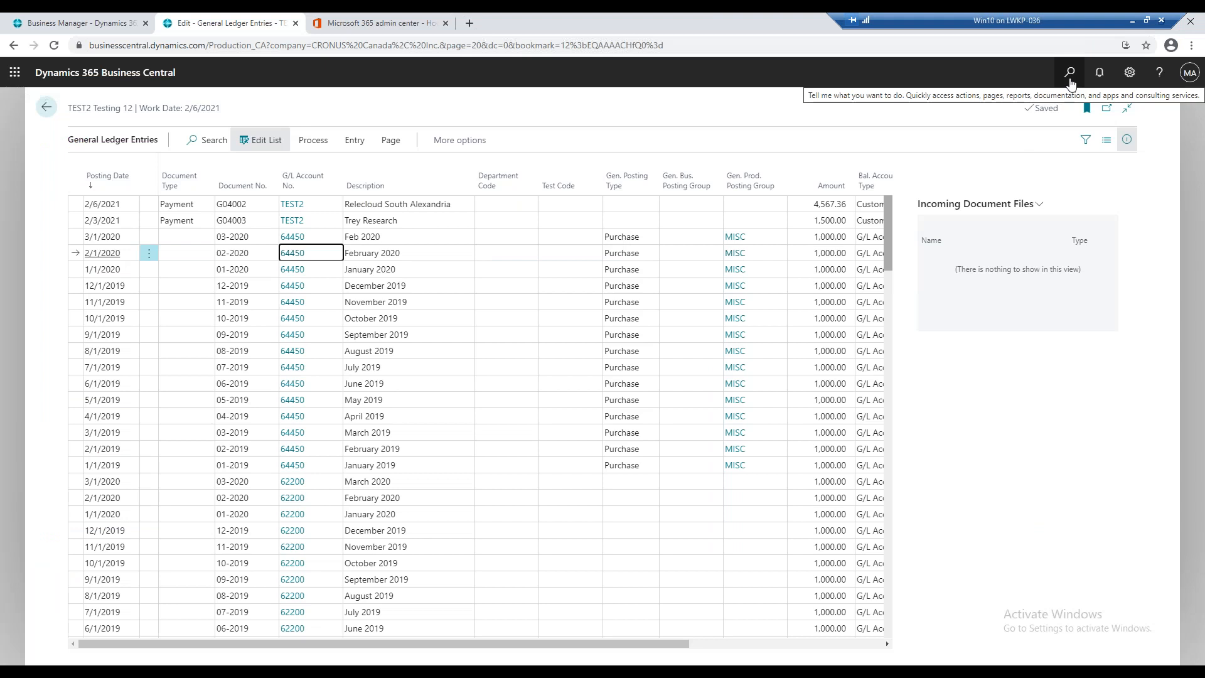
click(1070, 83)
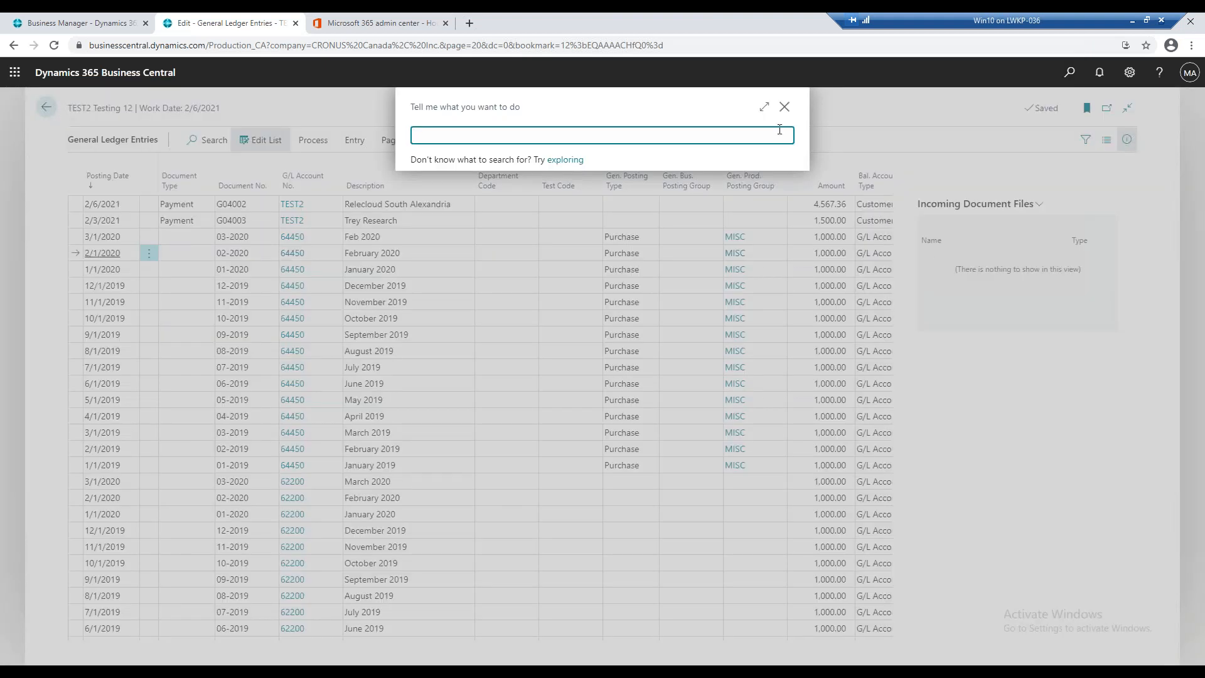
click(783, 108)
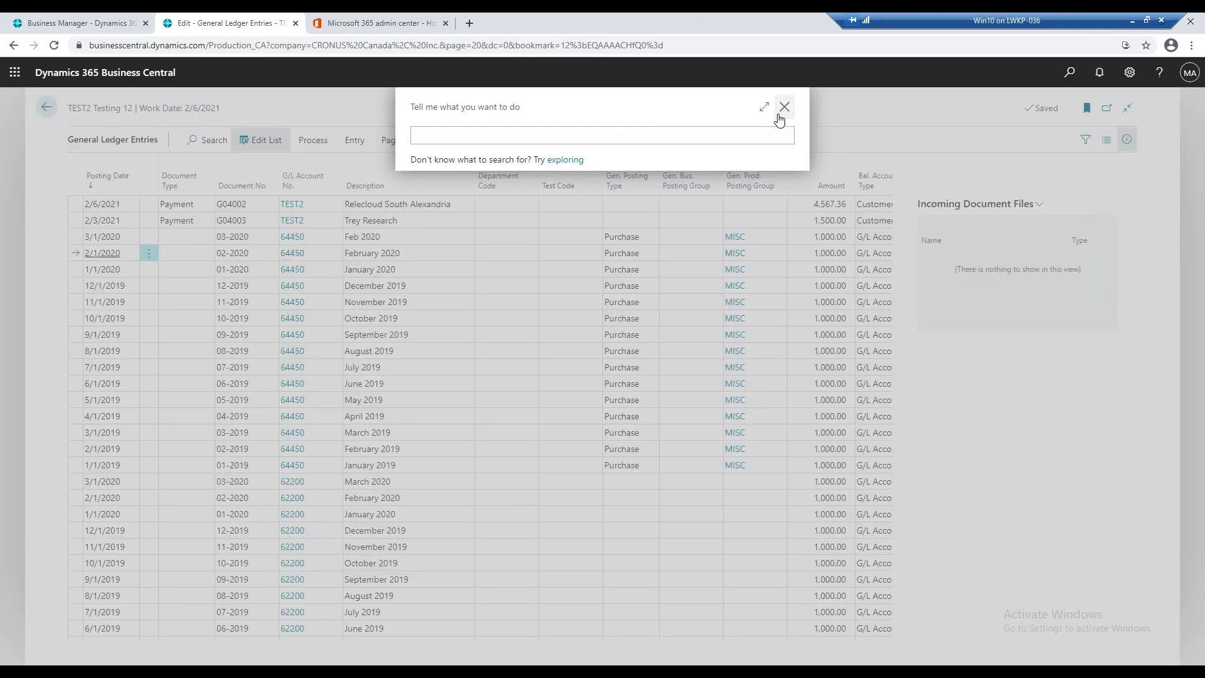
Return to the CRONUS Canada, Inc. home page and show the job queue from its Report Inbox
click(46, 107)
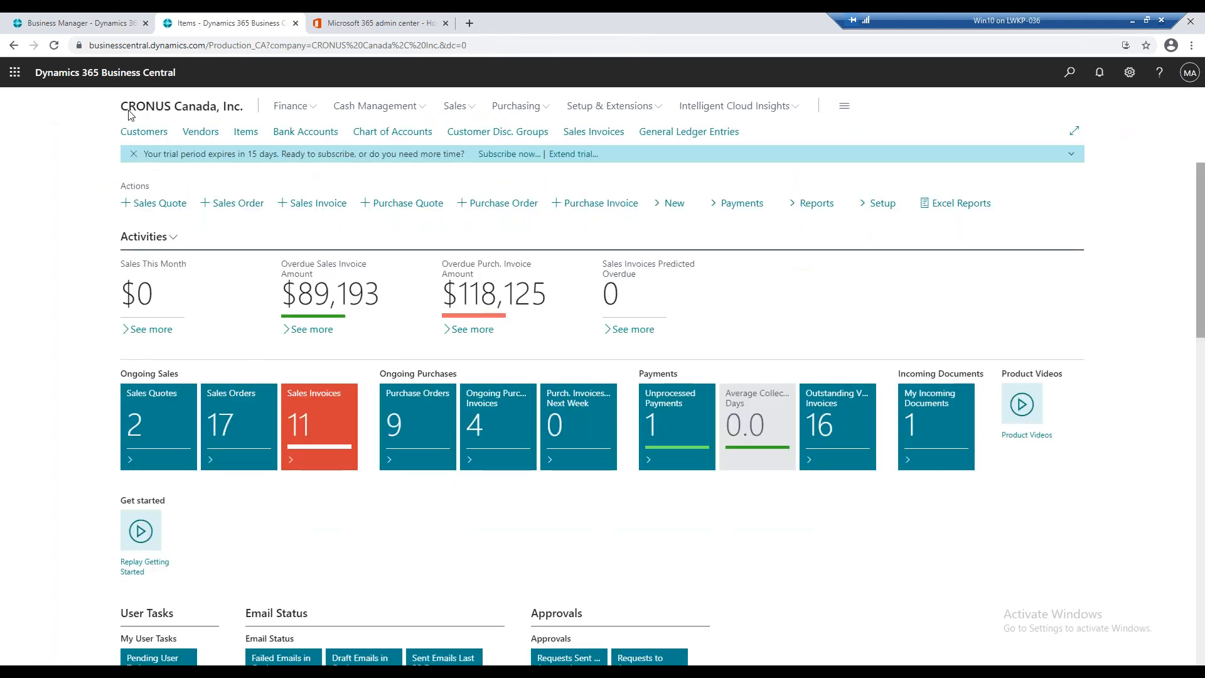
scroll(565, 425, down, 9)
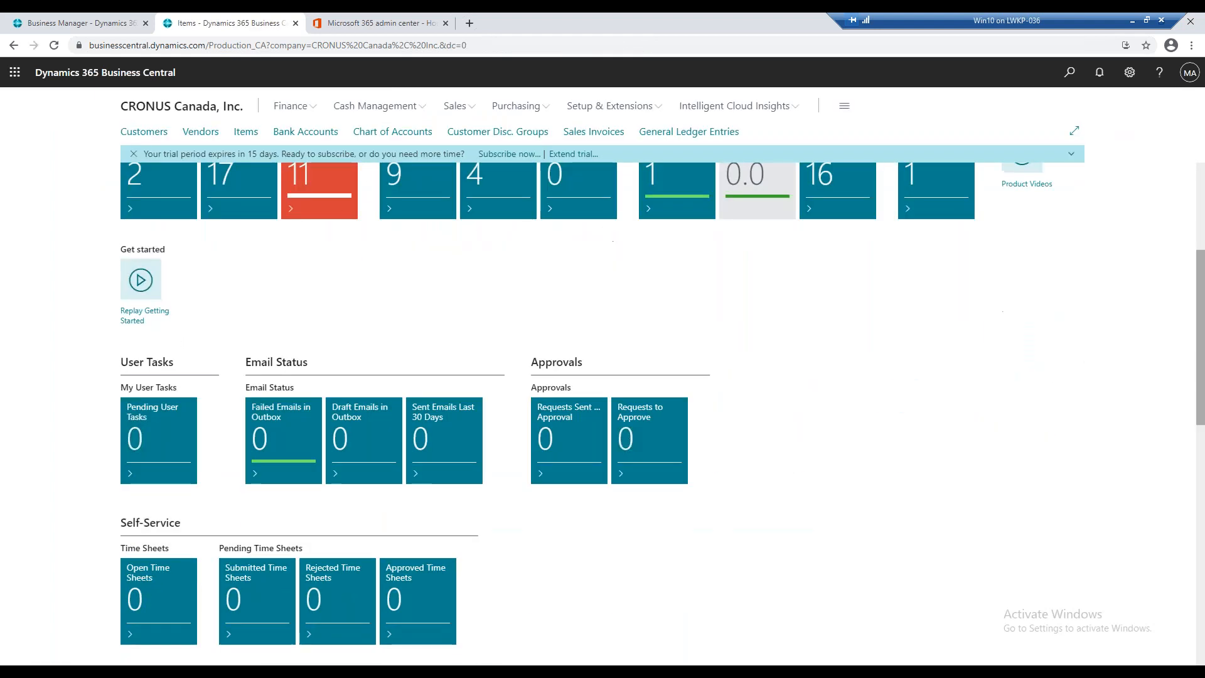
scroll(580, 428, down, 5)
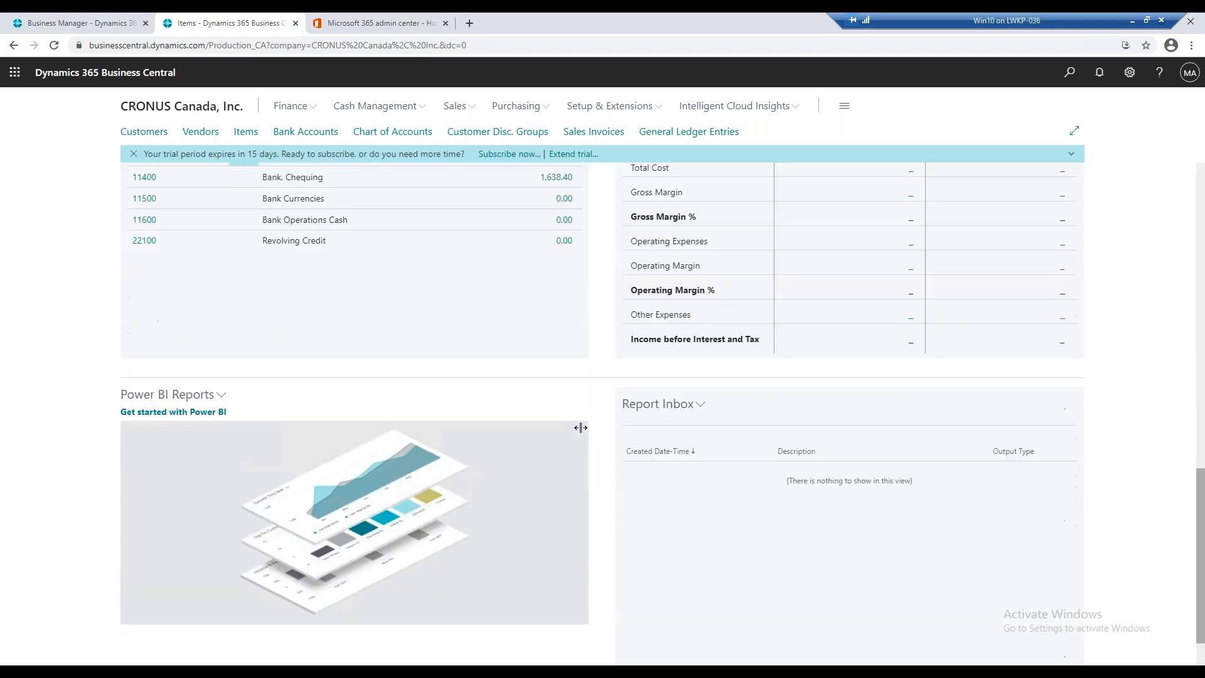
scroll(580, 427, down, 1)
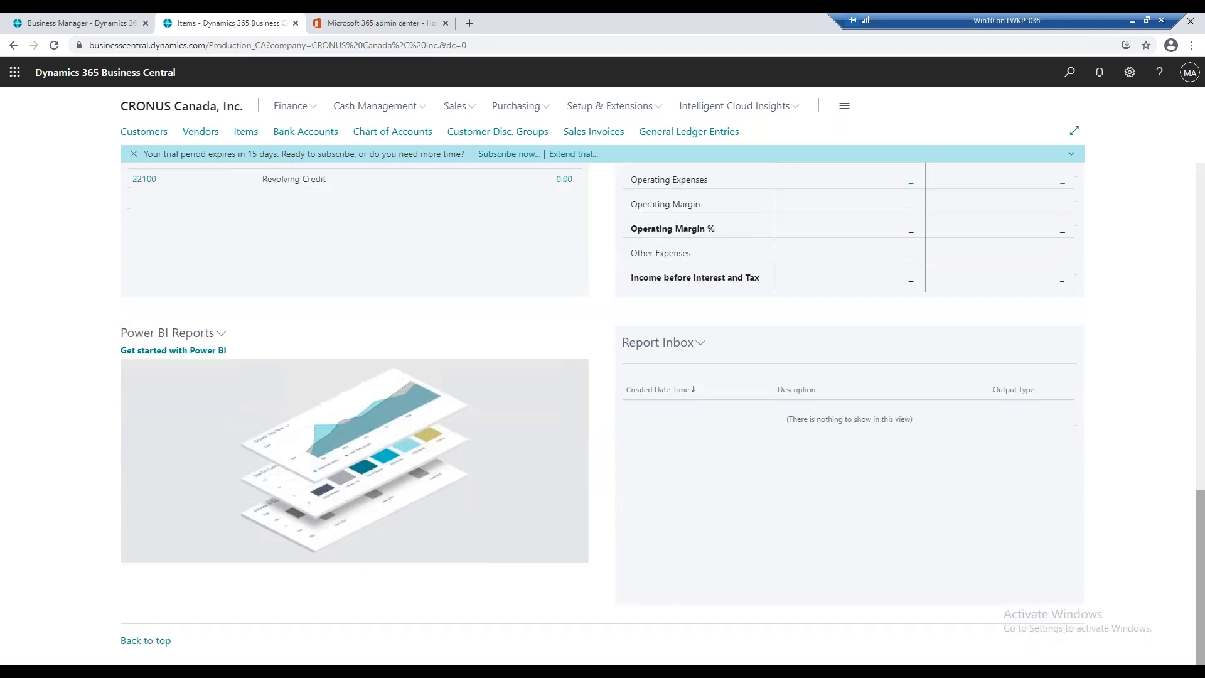
click(684, 347)
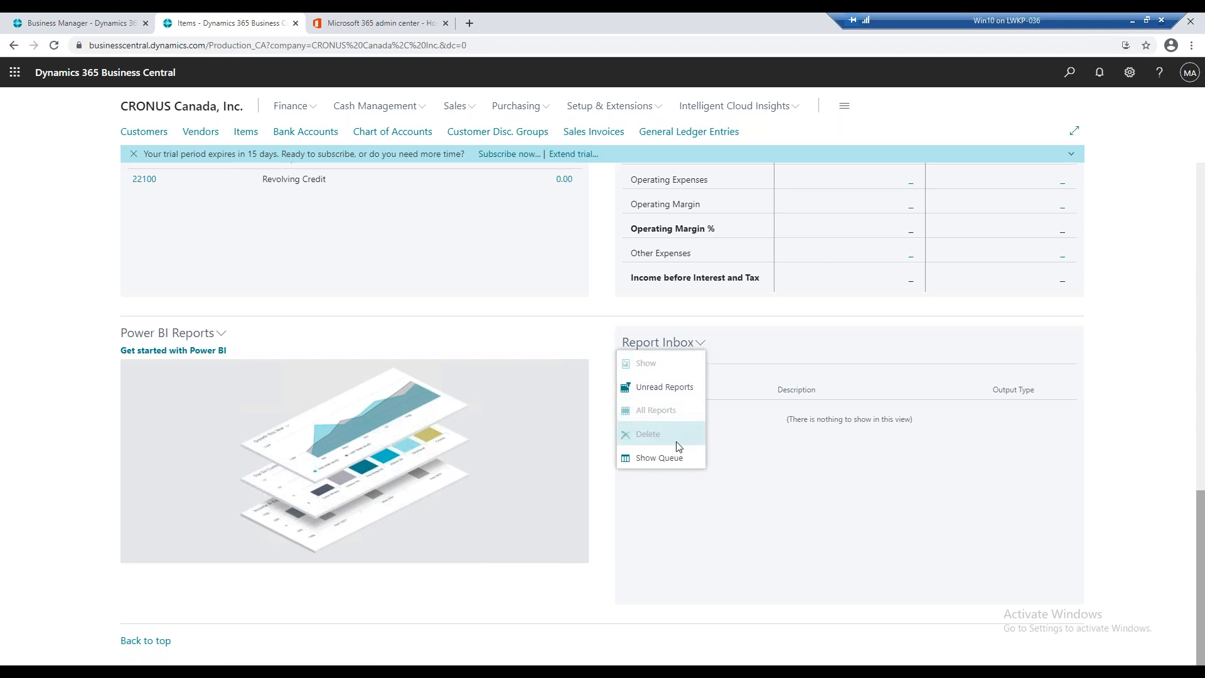
click(682, 460)
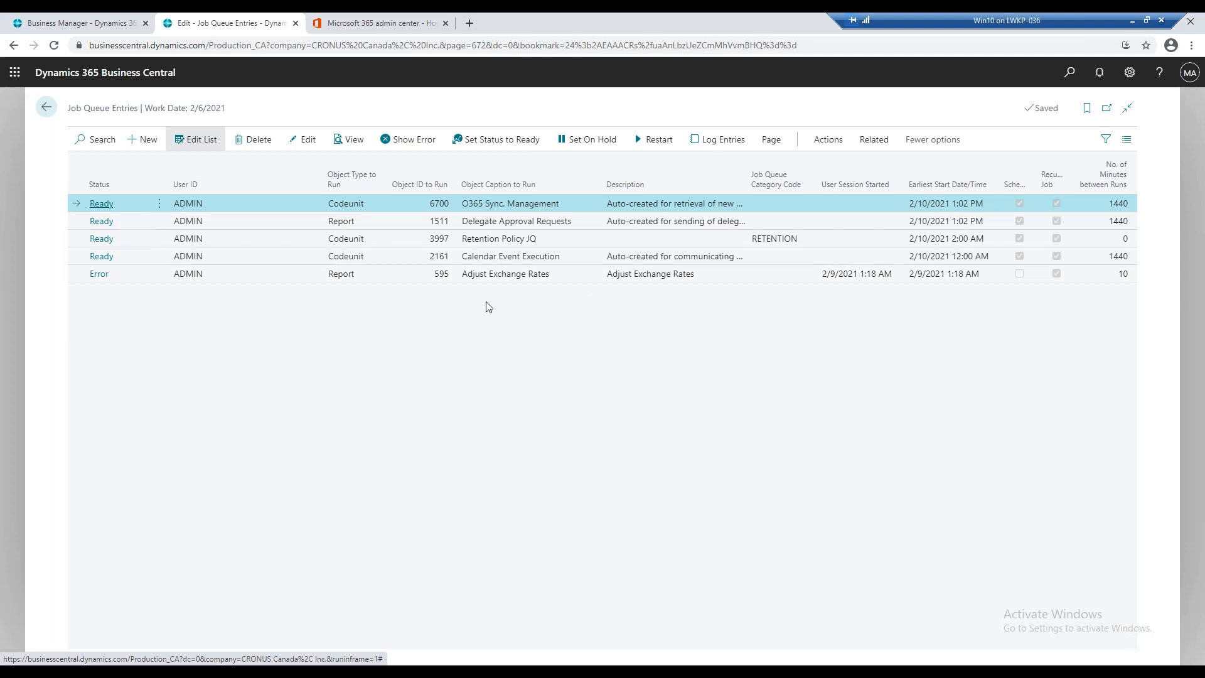
Open the job queue entry for report 1511, Delegate Approval Requests, in full width and review its Recurrence settings
click(241, 224)
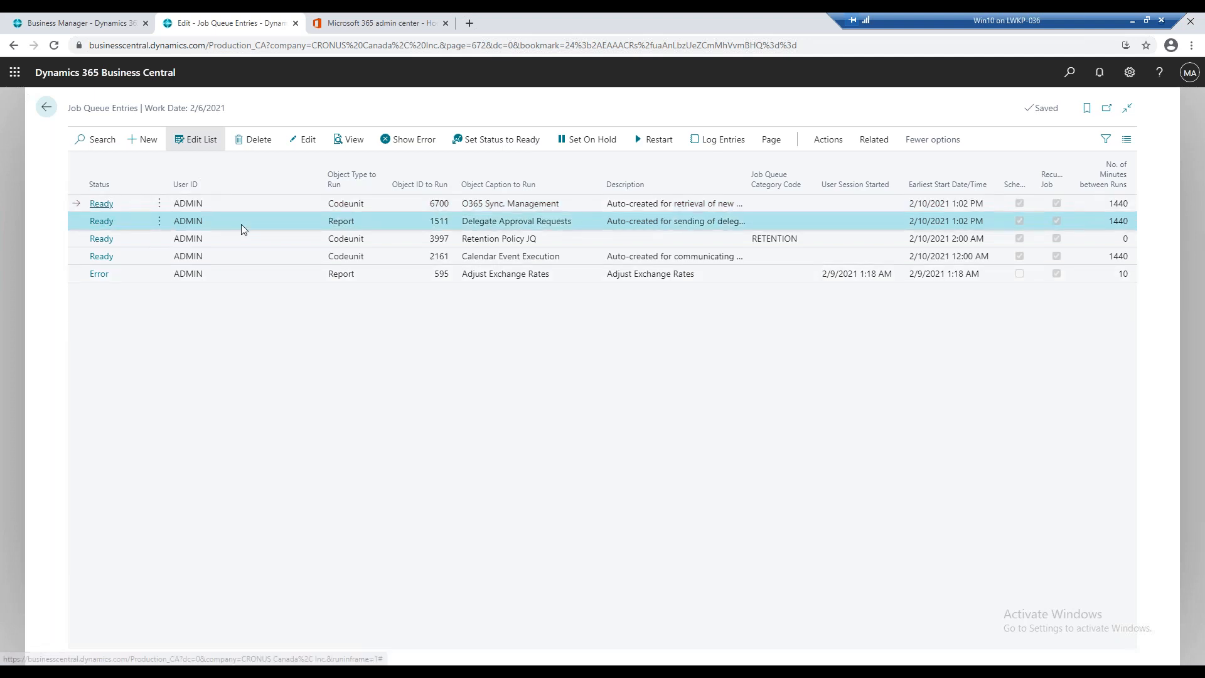
click(293, 147)
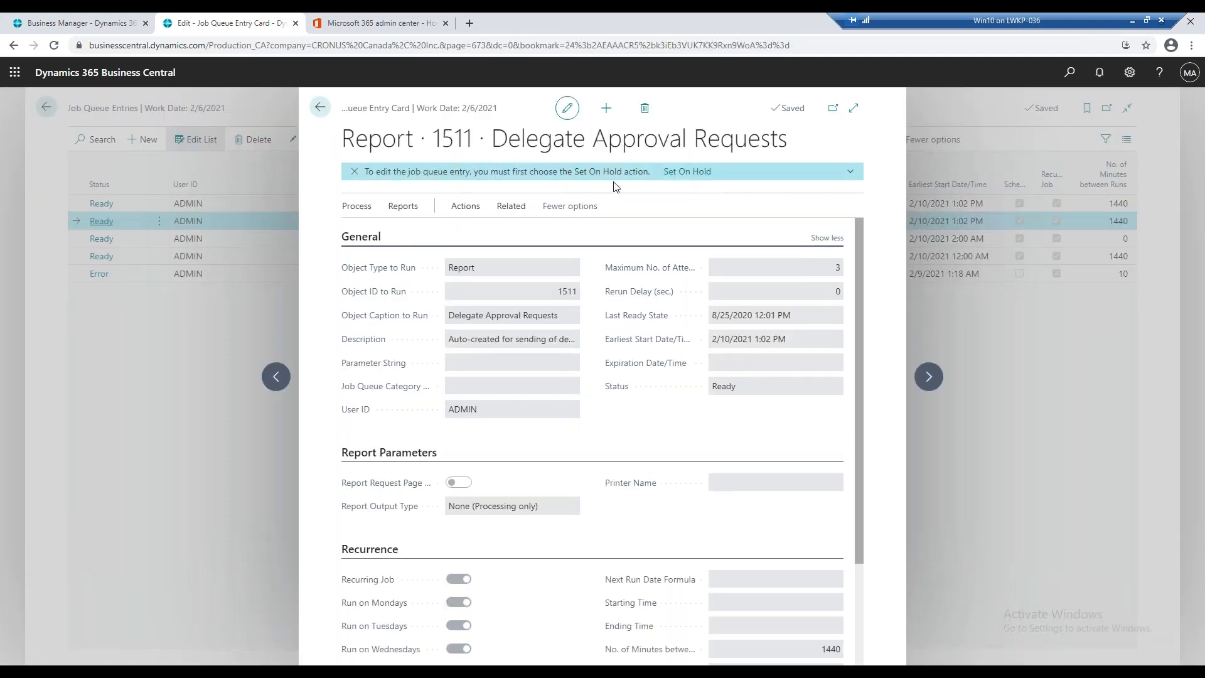
click(853, 108)
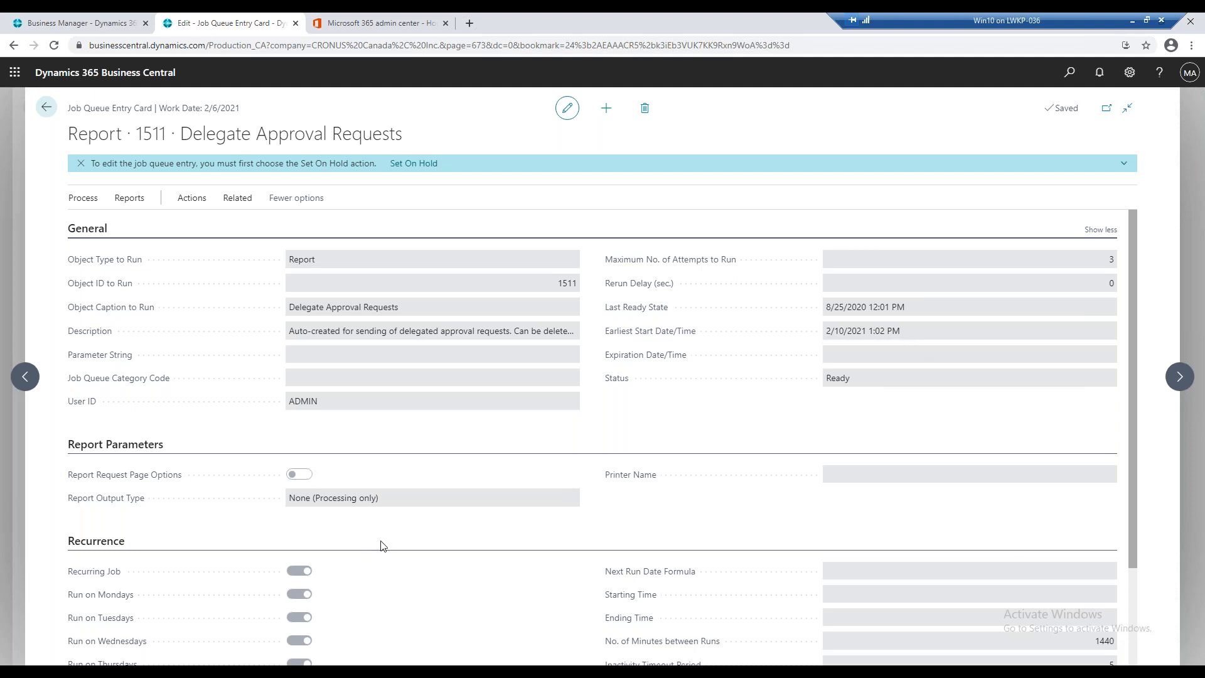
scroll(382, 547, down, 2)
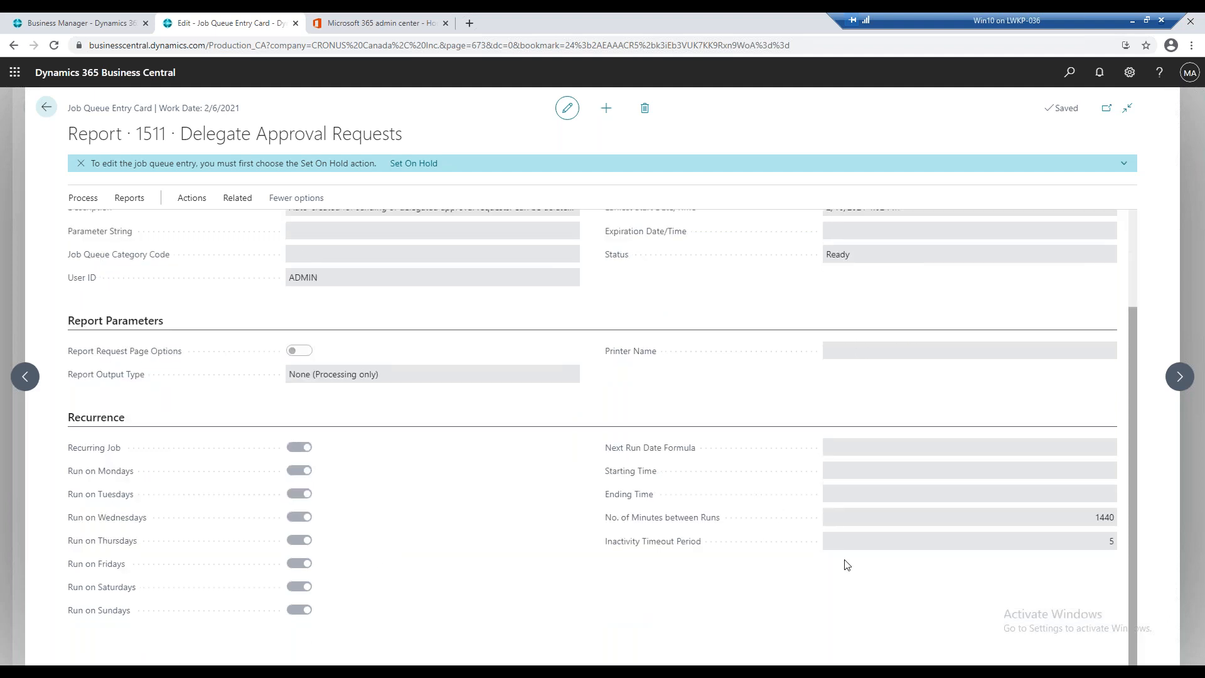
click(689, 518)
mouse_move(684, 550)
scroll(664, 375, up, 2)
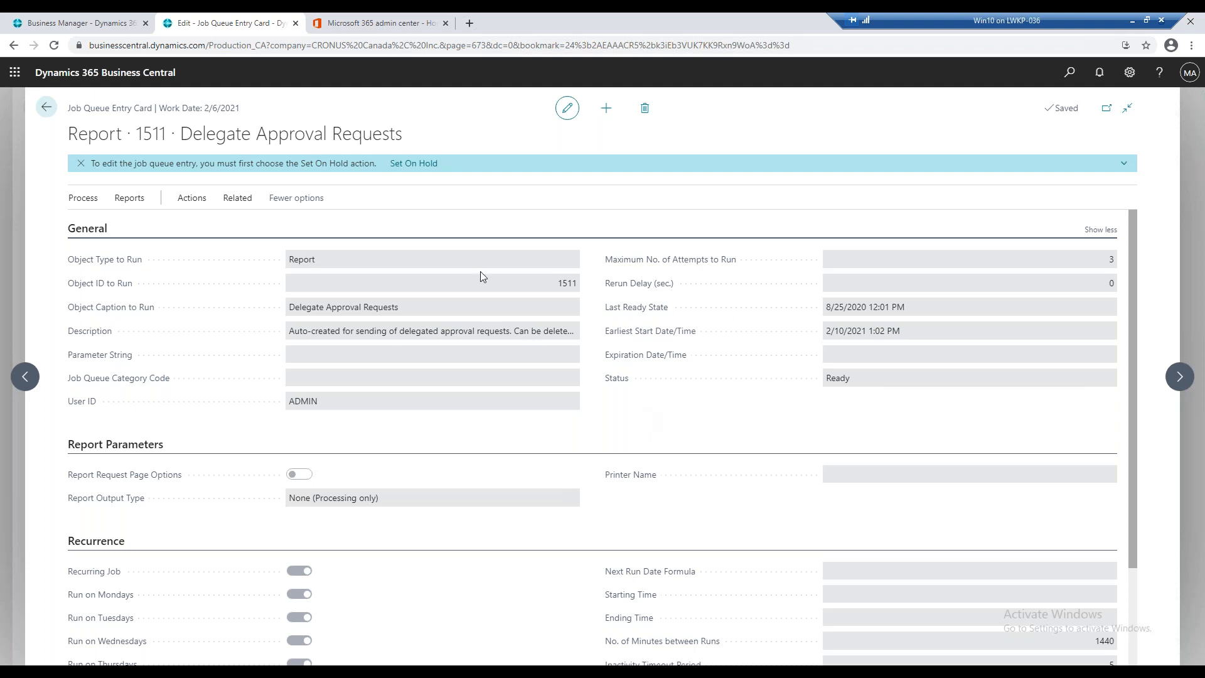
Show the Delegate Approval Requests entry's job queue log entries in an expanded page
click(237, 199)
click(119, 224)
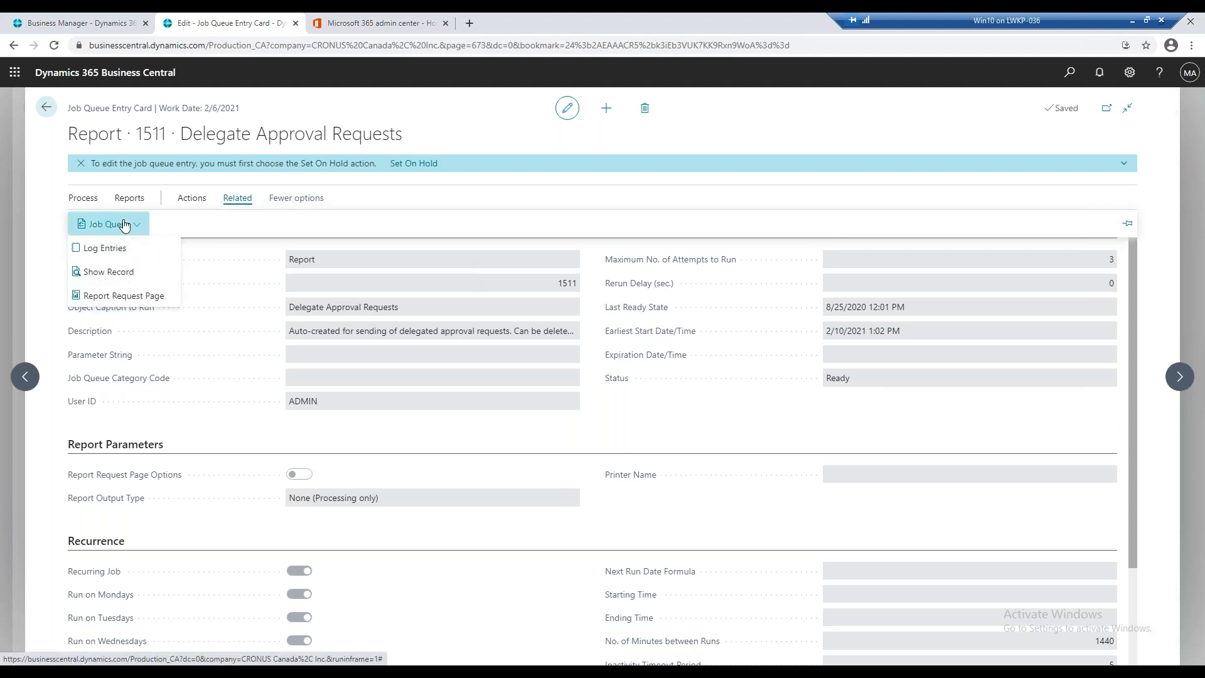
click(140, 250)
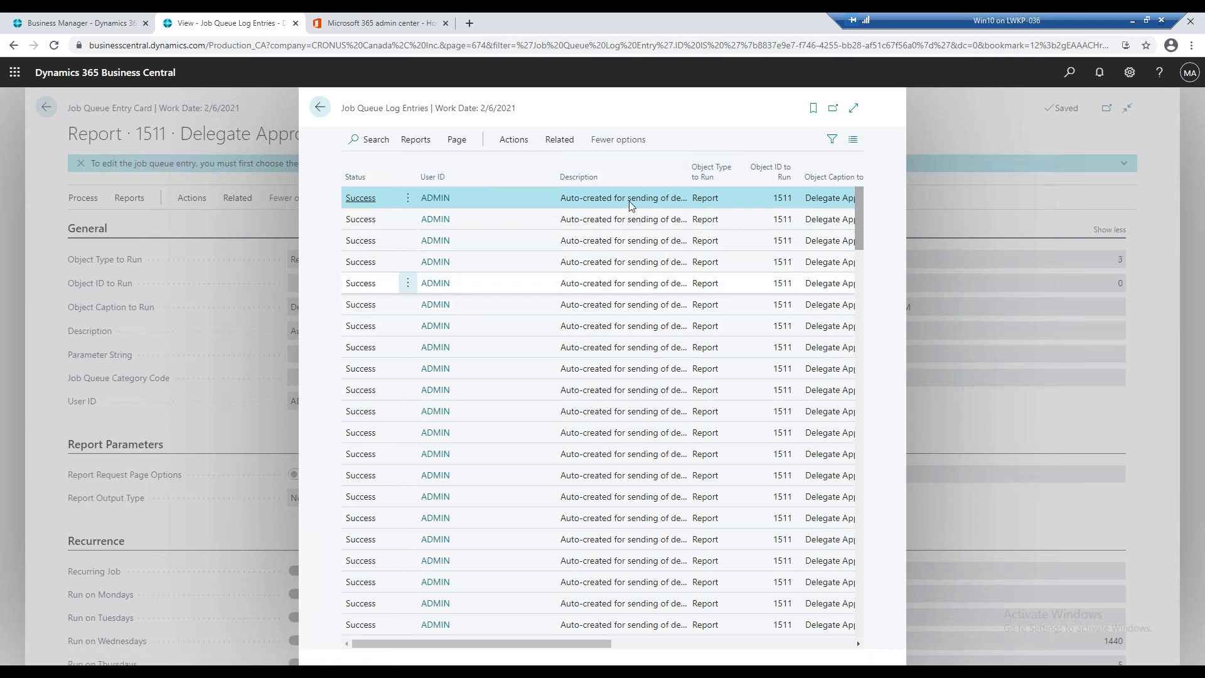
click(853, 108)
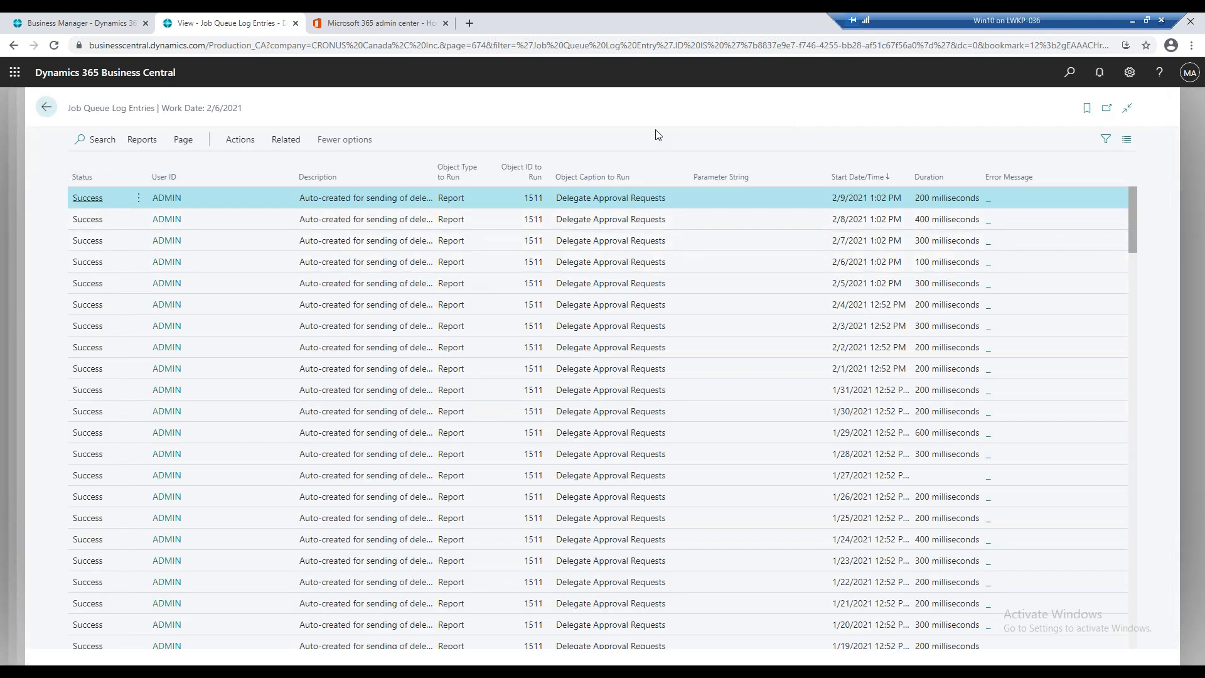
Filter the job queue log entries by Status Error and clear that status selection
click(1104, 139)
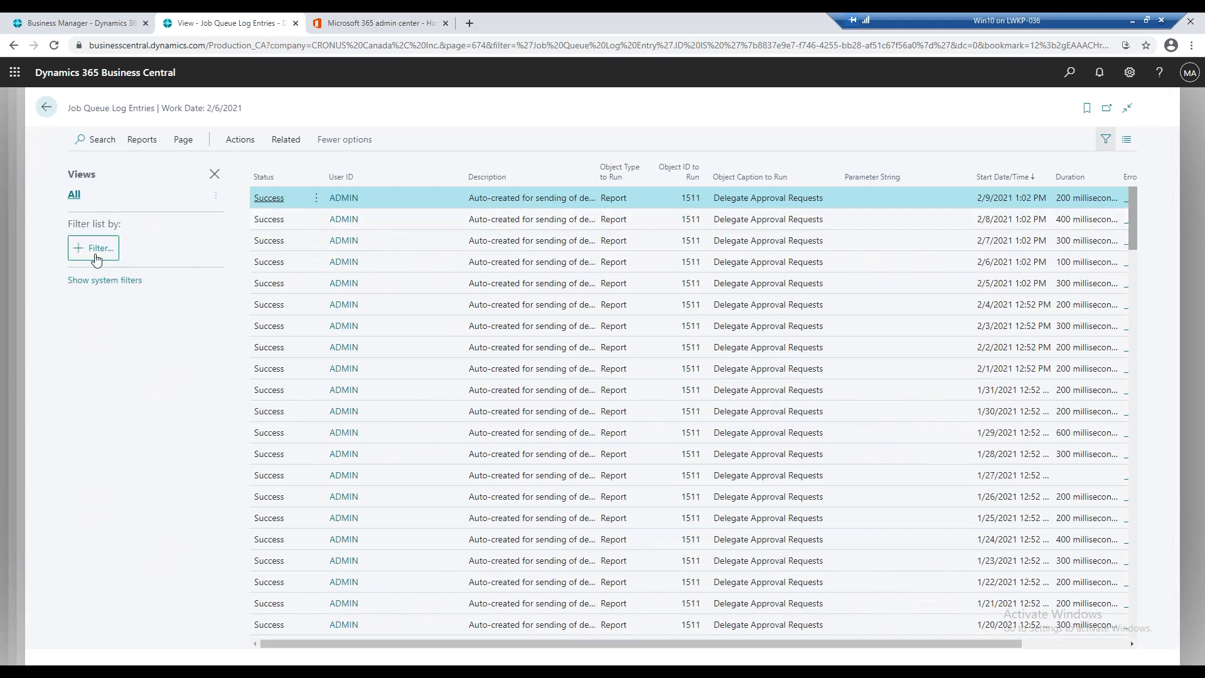
click(96, 258)
click(109, 313)
click(216, 259)
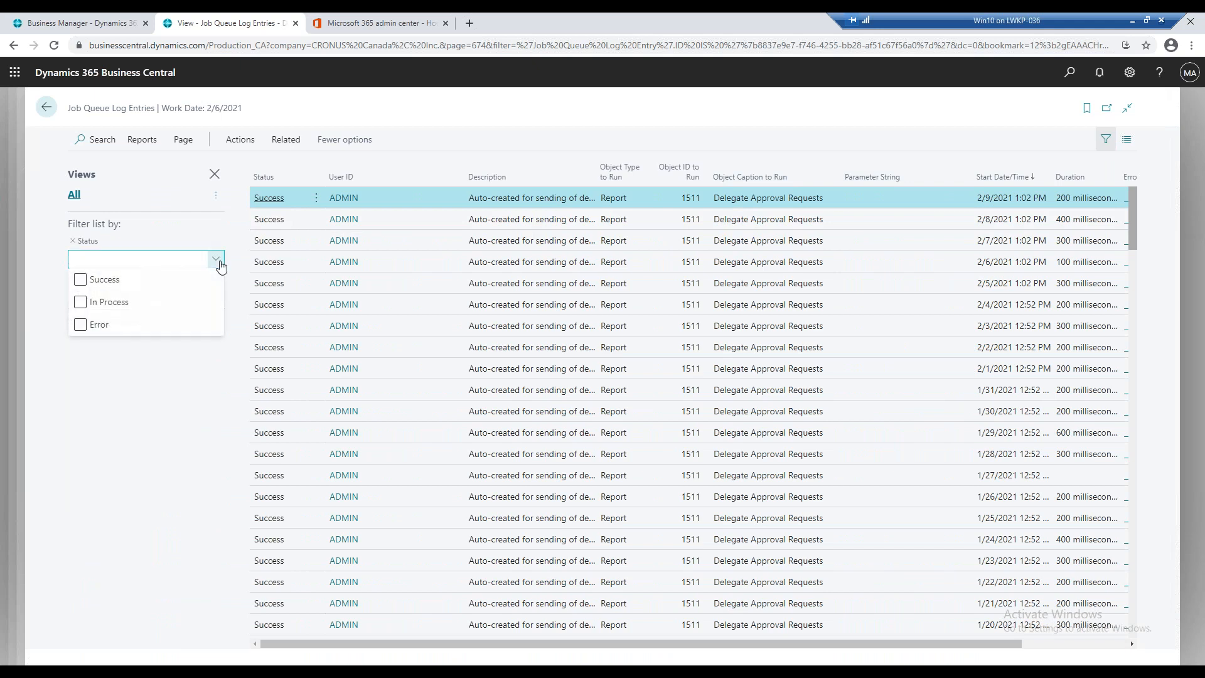
click(148, 287)
click(120, 326)
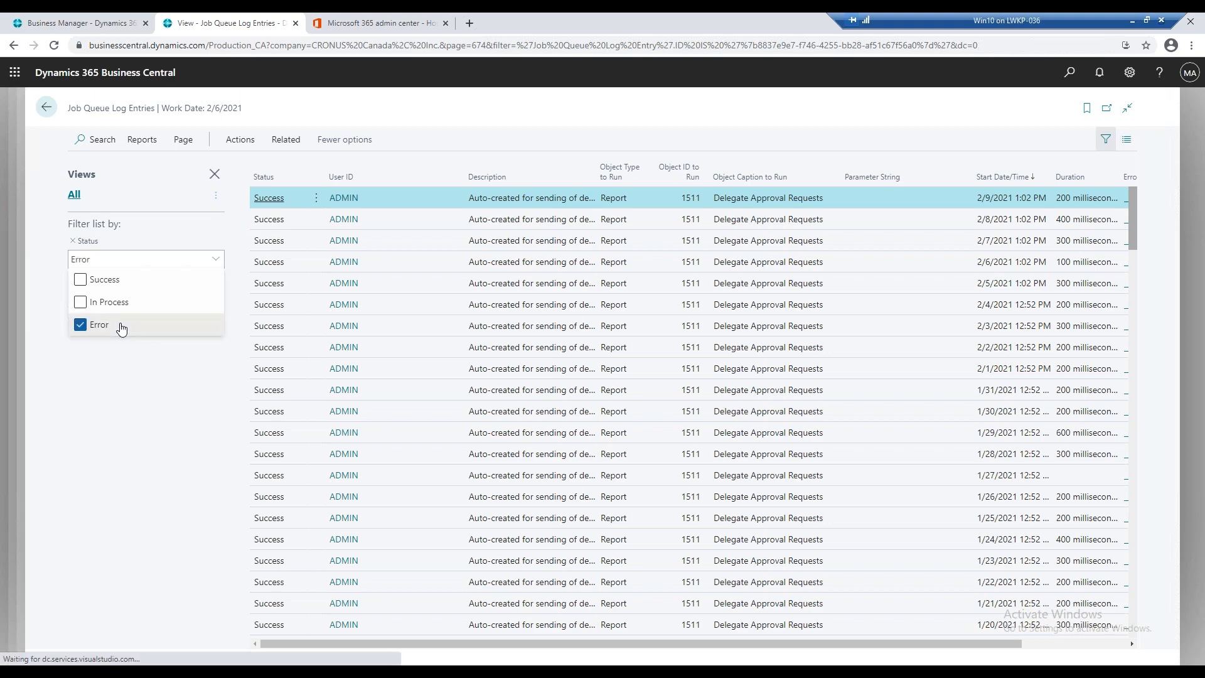
click(83, 326)
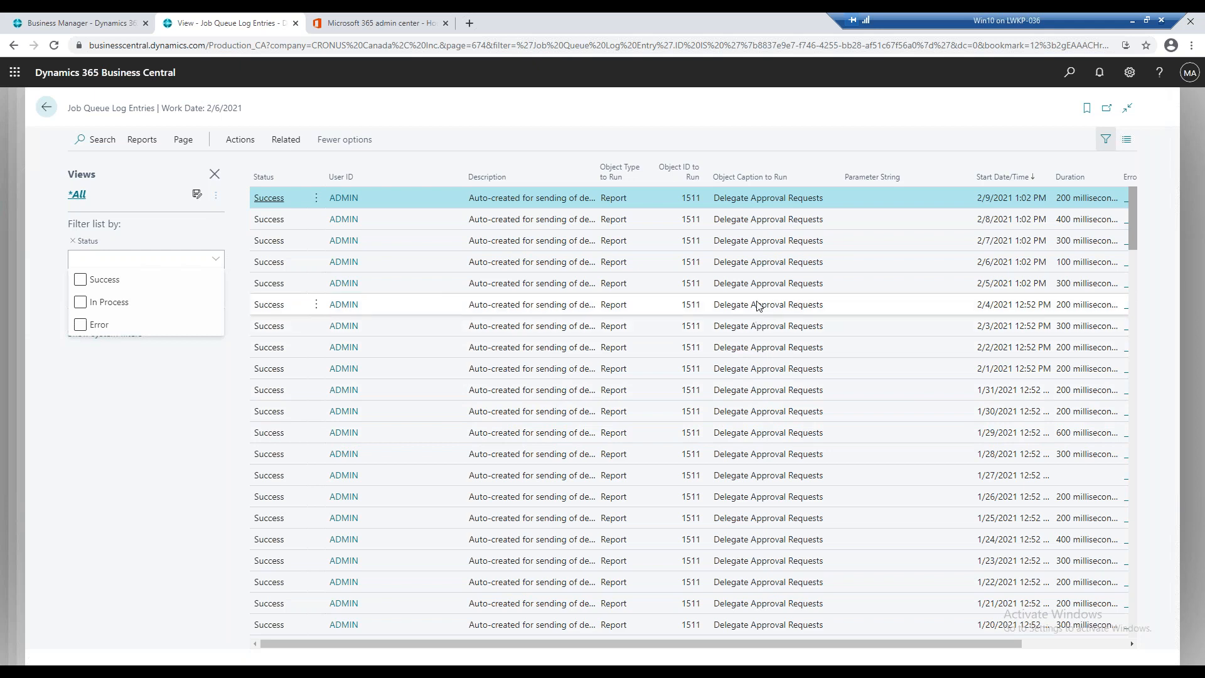
Auto-fit the log entries' Description column to its full text and view the list's remaining columns
click(595, 172)
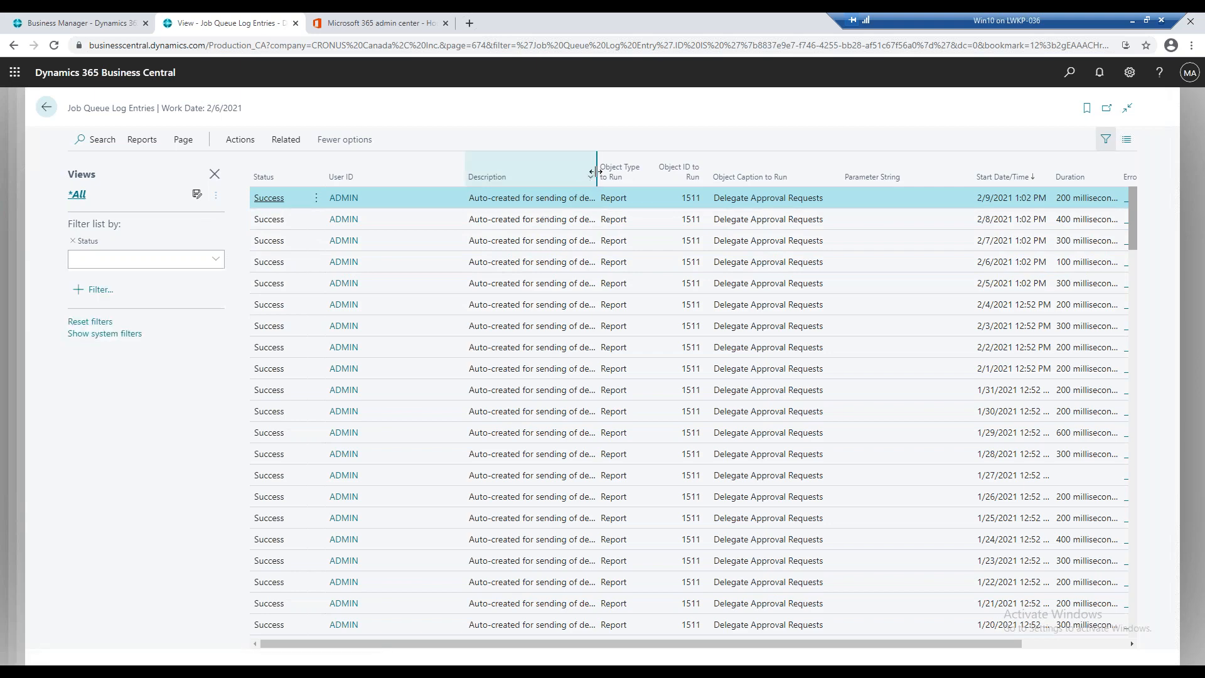
double_click(596, 172)
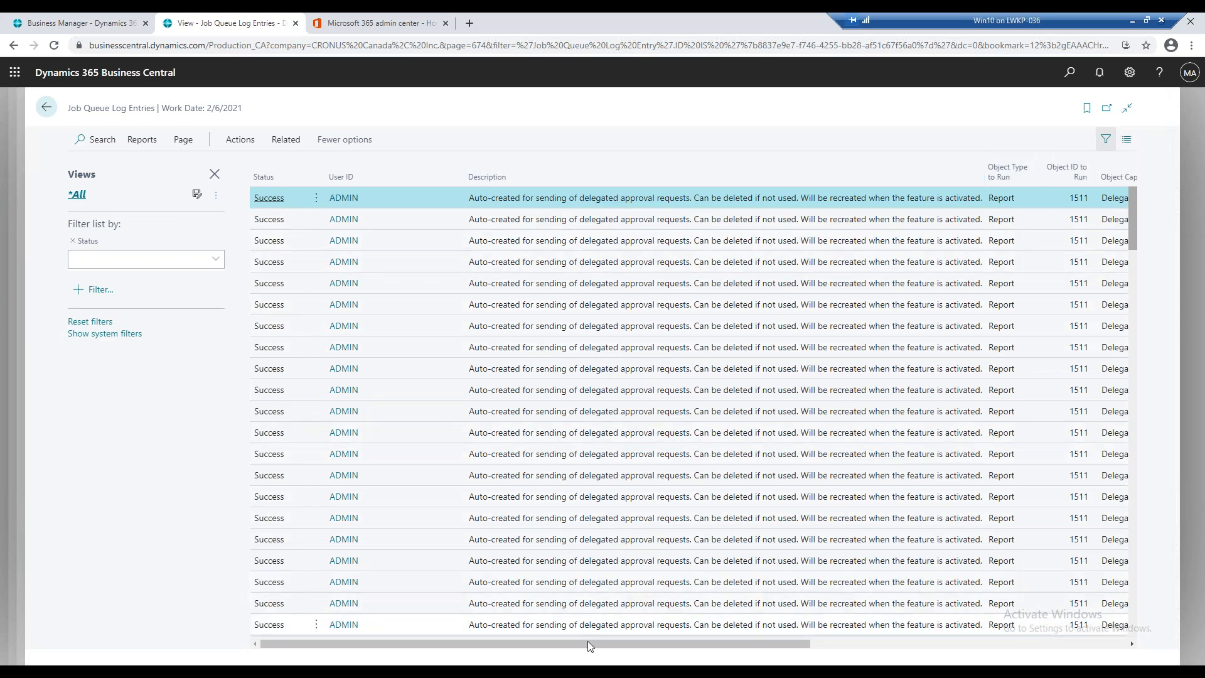
drag(588, 644, 944, 655)
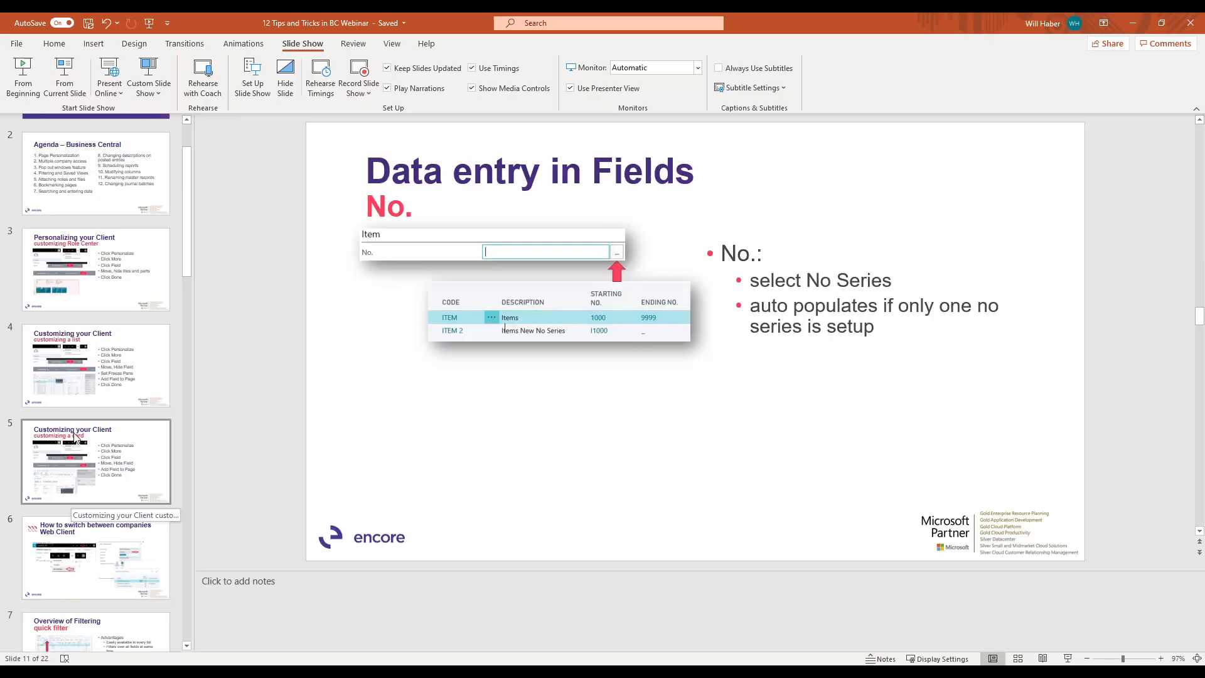
Switch to the PowerPoint presentation and check the Agenda slide among the slide thumbnails
scroll(79, 433, up, 1)
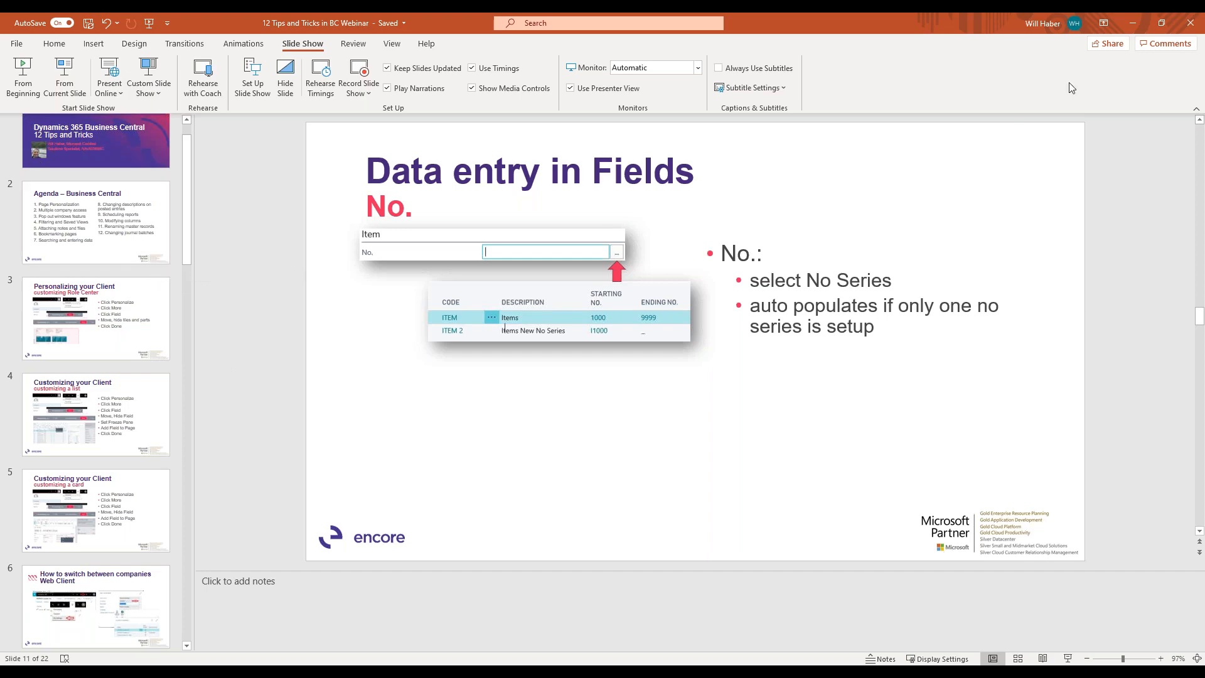
Switch to Business Central, search for customer and open the Customers list
click(1137, 25)
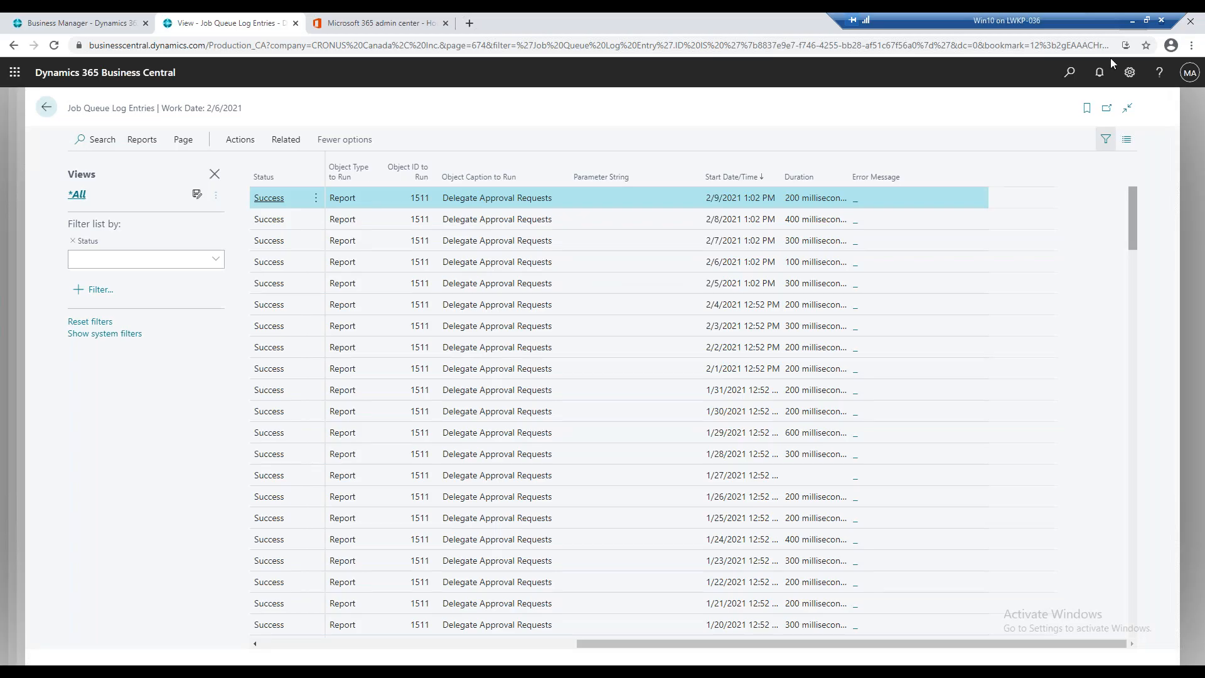
click(1068, 76)
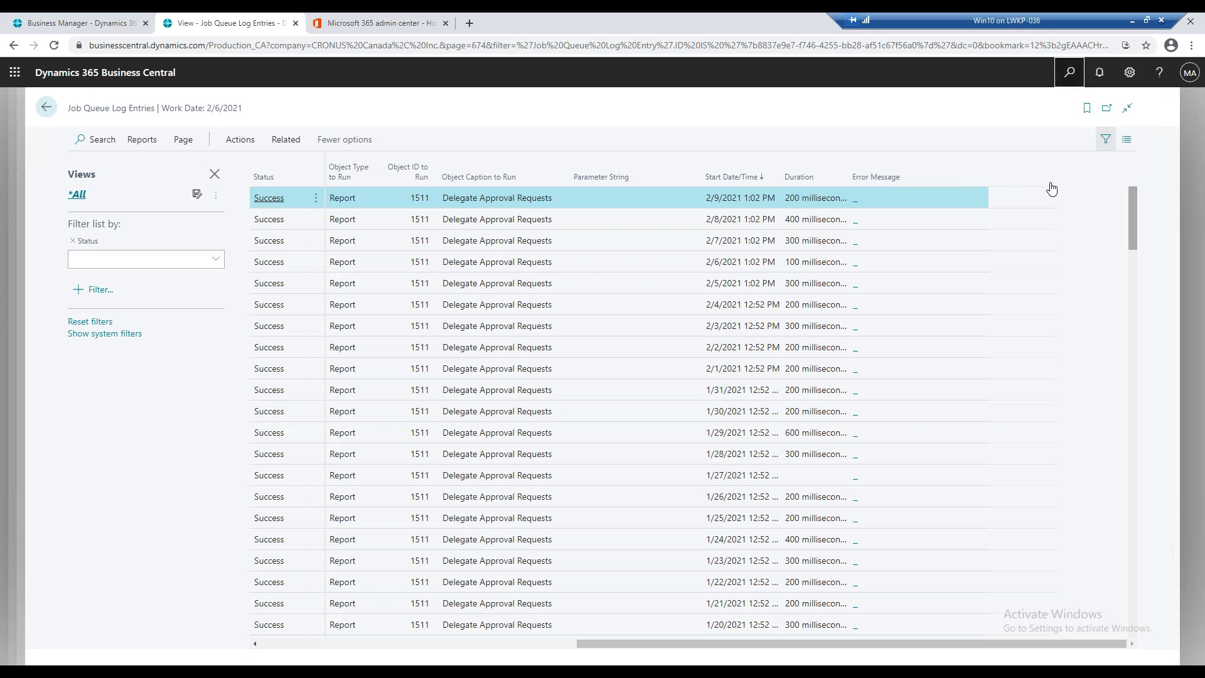
text(customer)
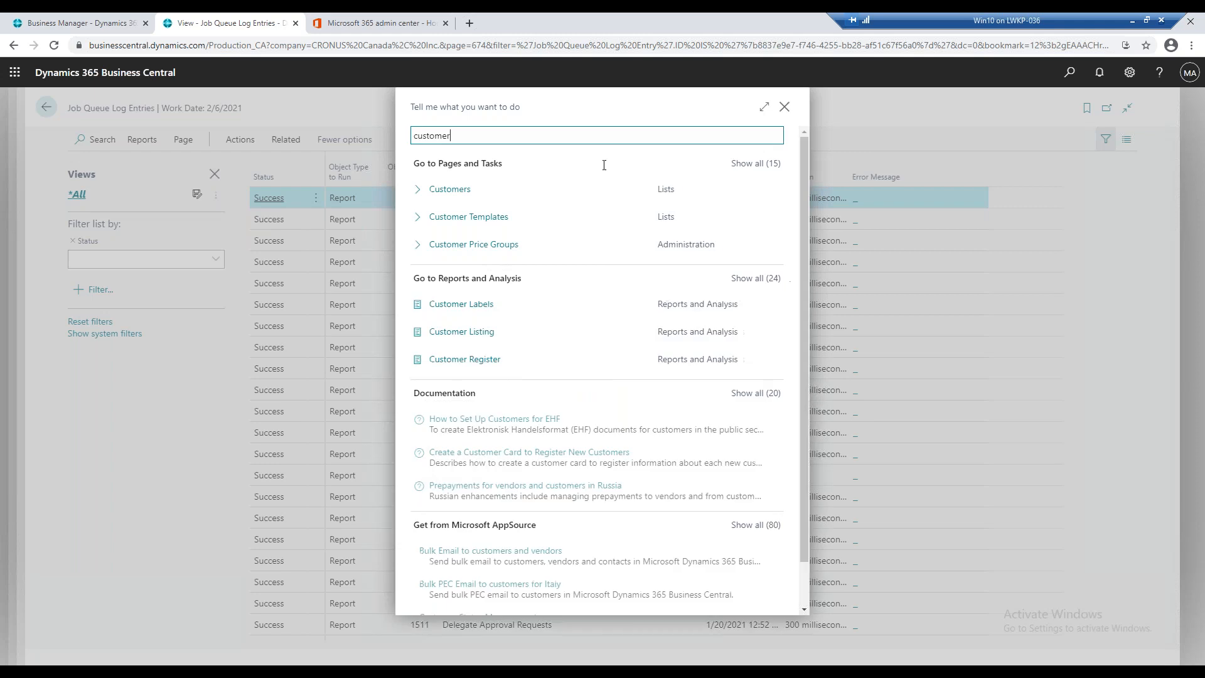
click(544, 196)
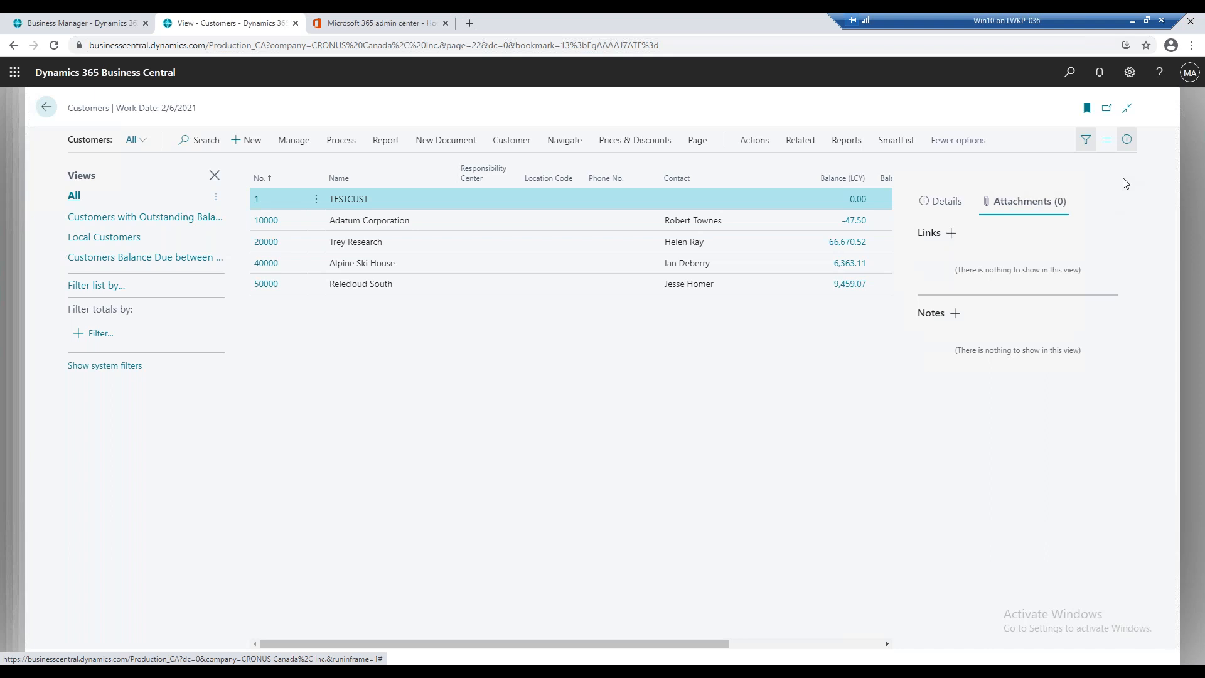
Examine the sales history and customer statistics in Trey Research's details
click(943, 214)
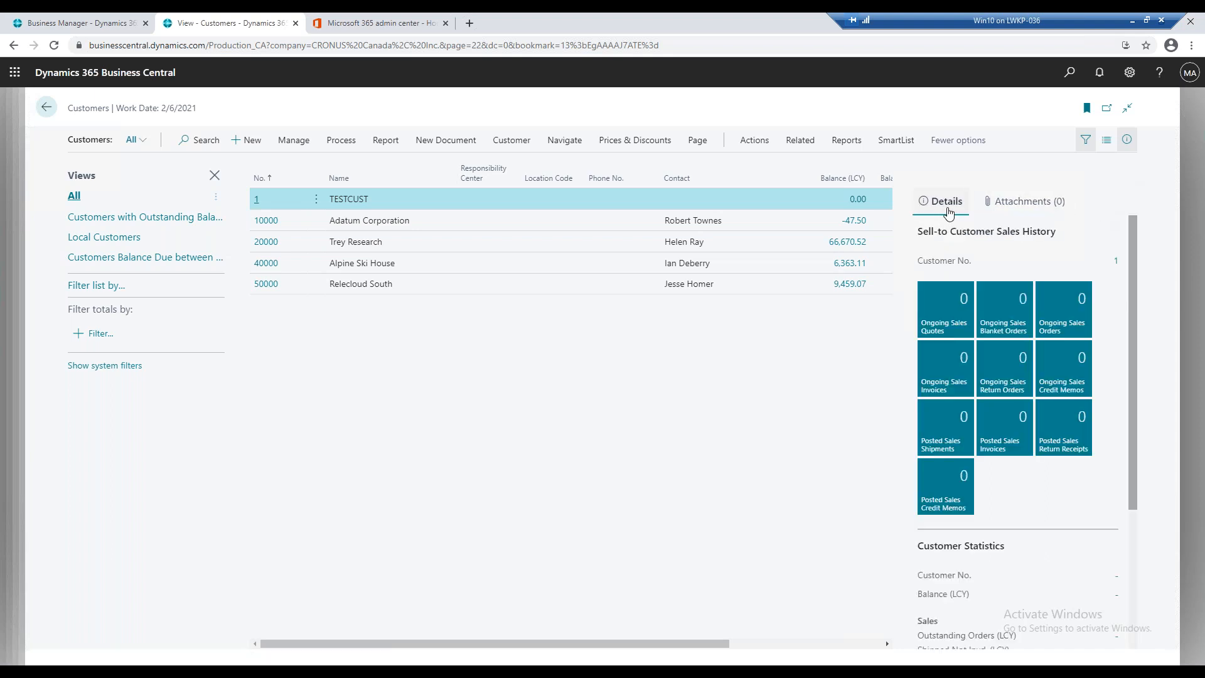
click(484, 242)
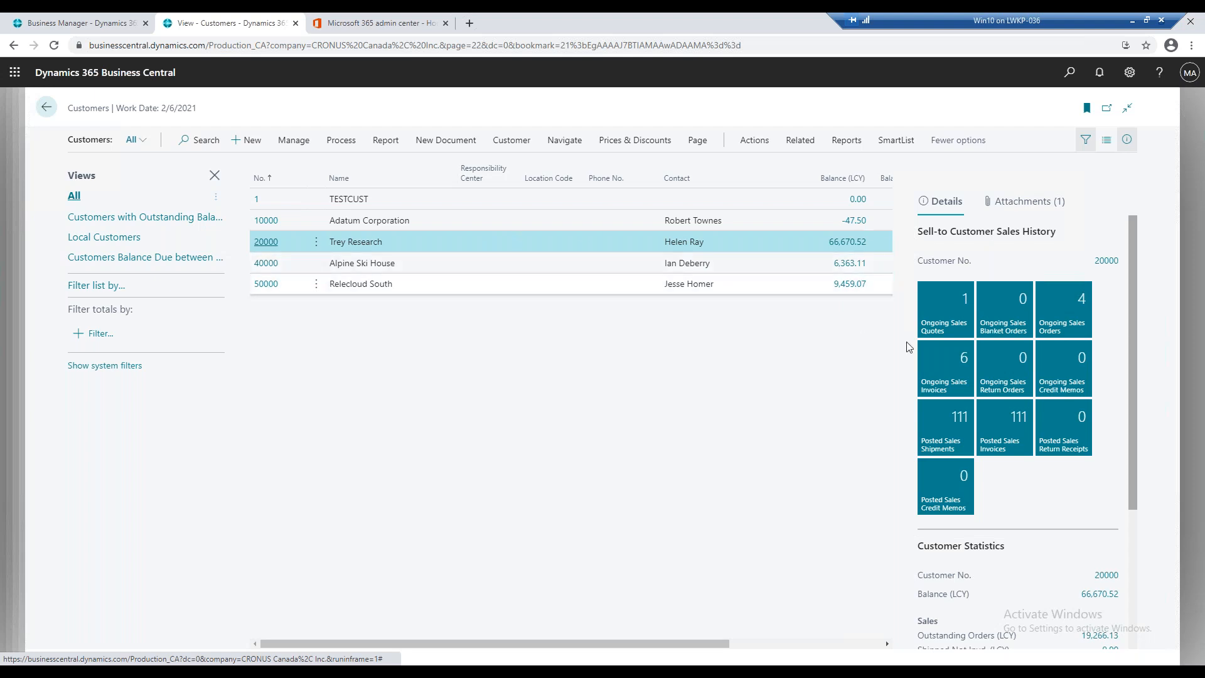
scroll(1003, 376, down, 2)
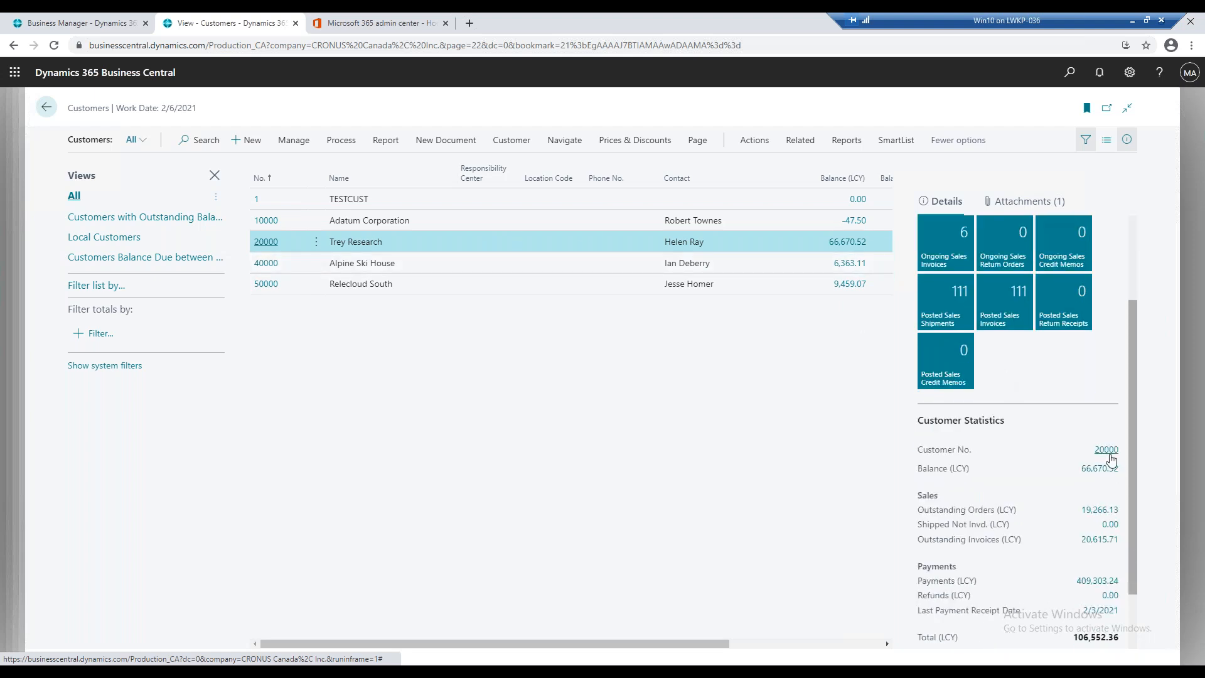
scroll(1056, 441, down, 1)
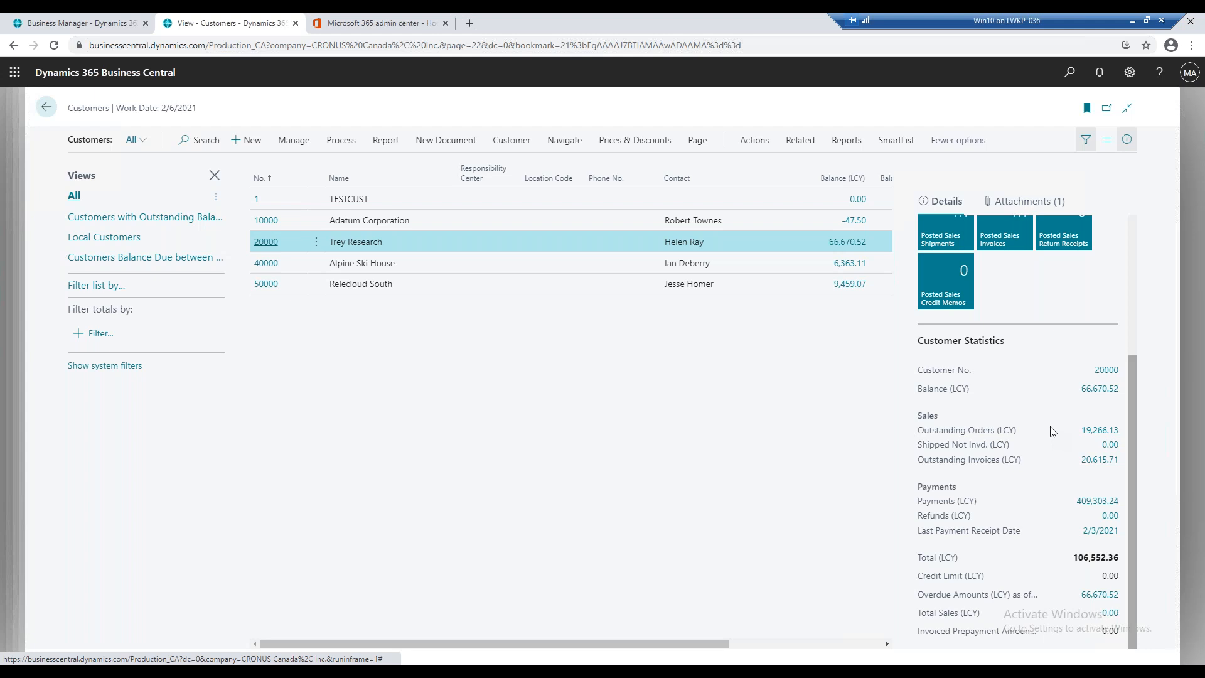
scroll(1053, 431, up, 1)
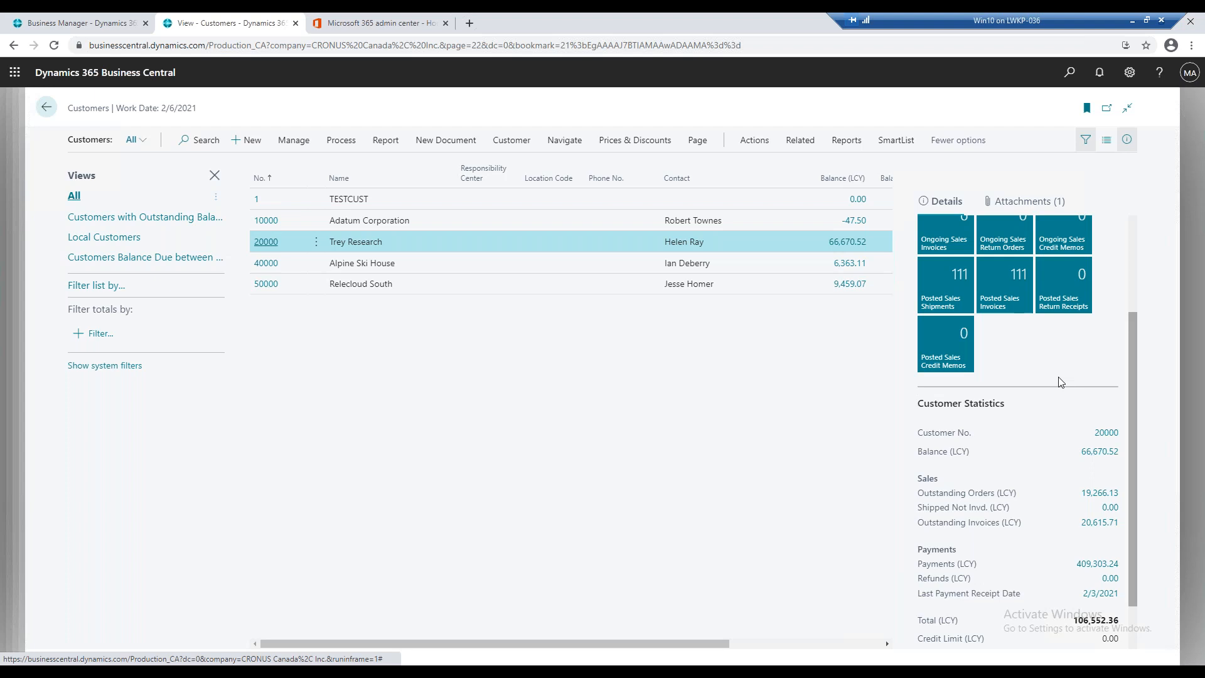
Start personalizing the Customers page and hide the Customer Statistics part
click(1130, 79)
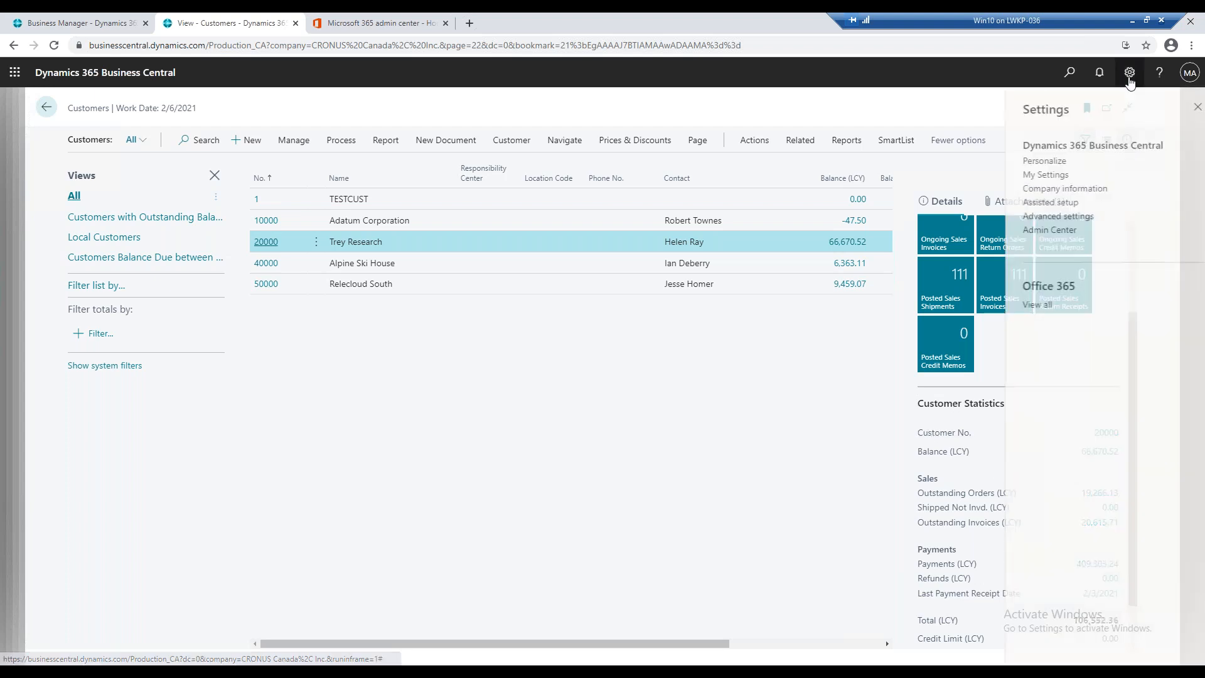
click(1036, 161)
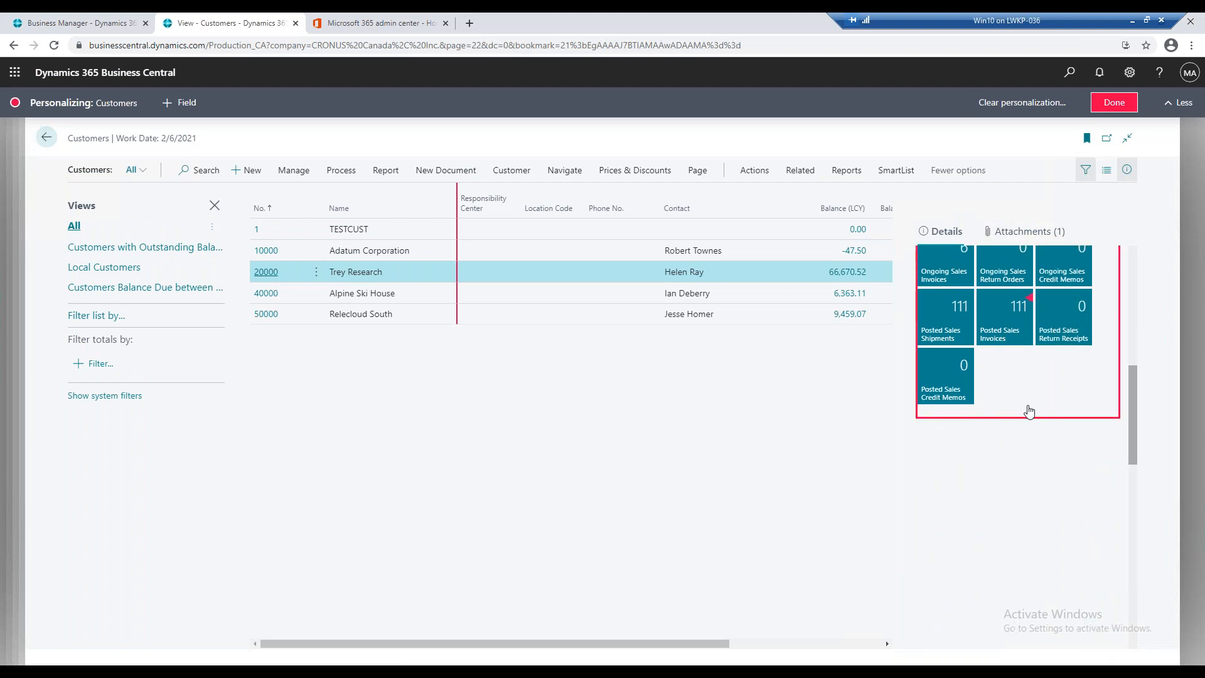
scroll(1017, 397, down, 8)
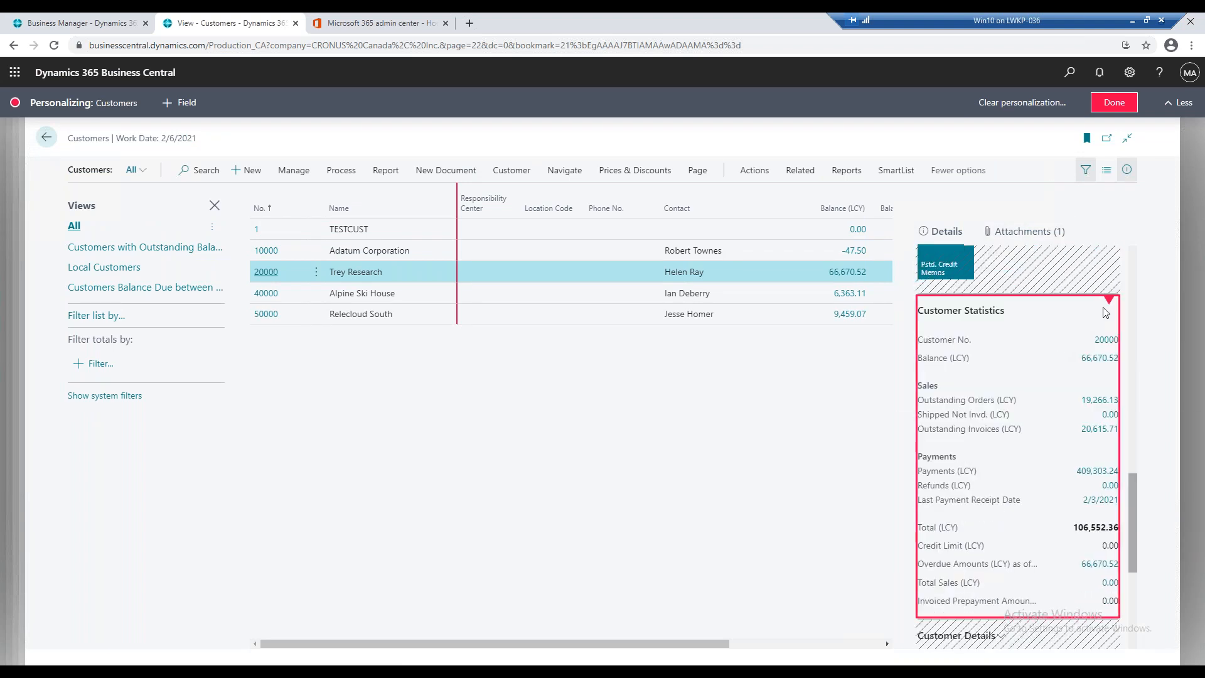
click(1111, 304)
click(1111, 301)
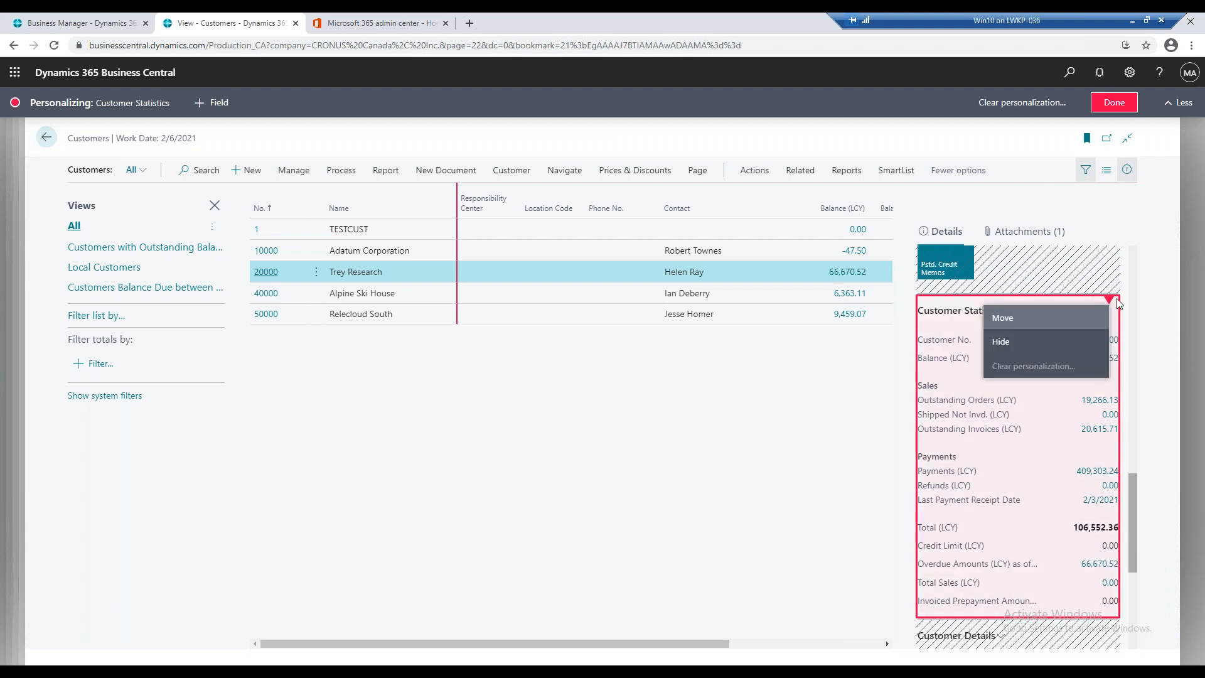
click(1066, 342)
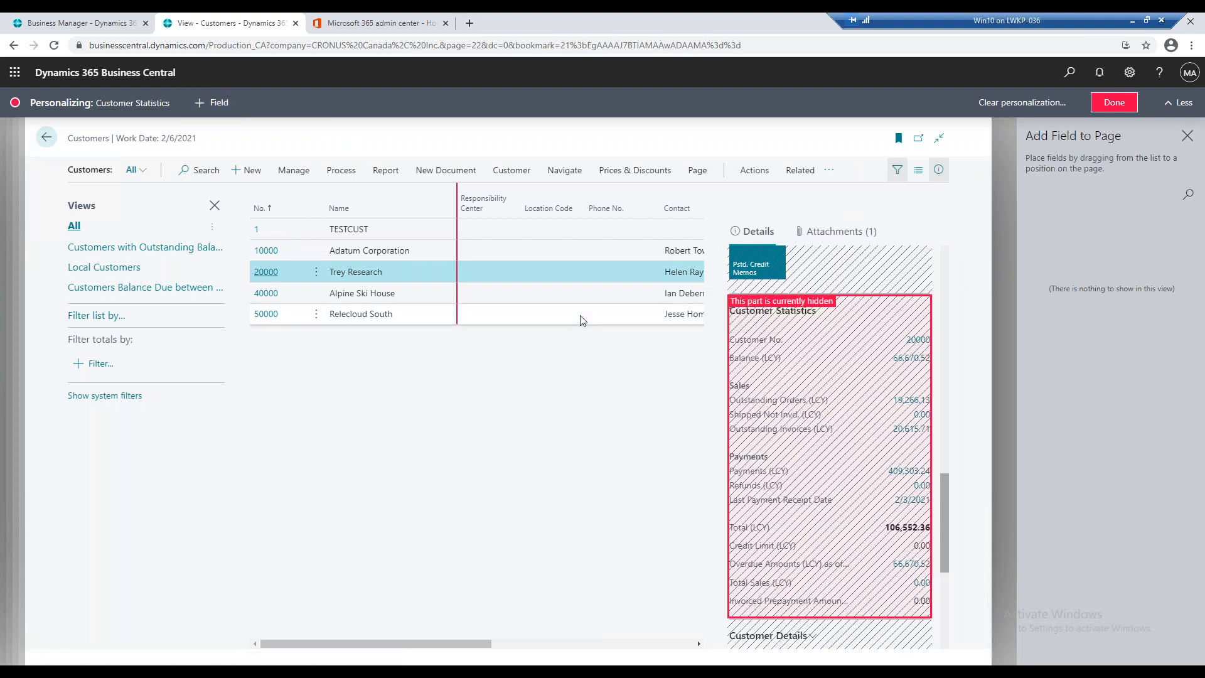
click(1186, 138)
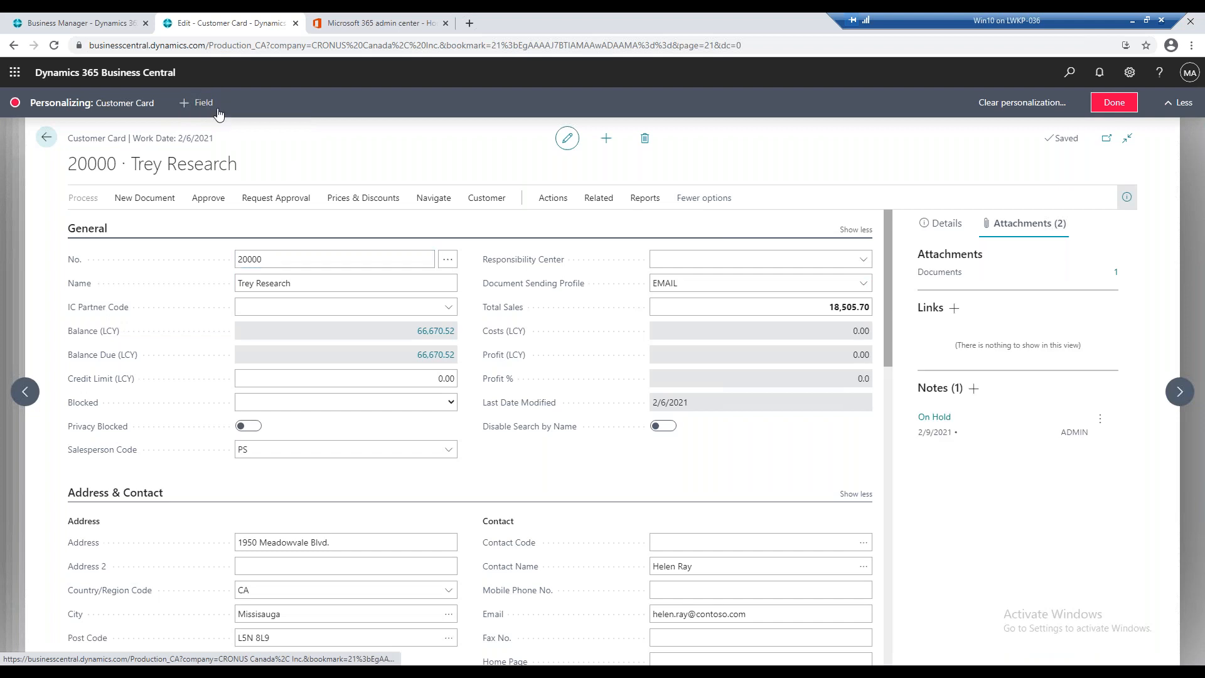
Add the Name 2 field to the customer card's General section and place it directly beneath Name
click(200, 102)
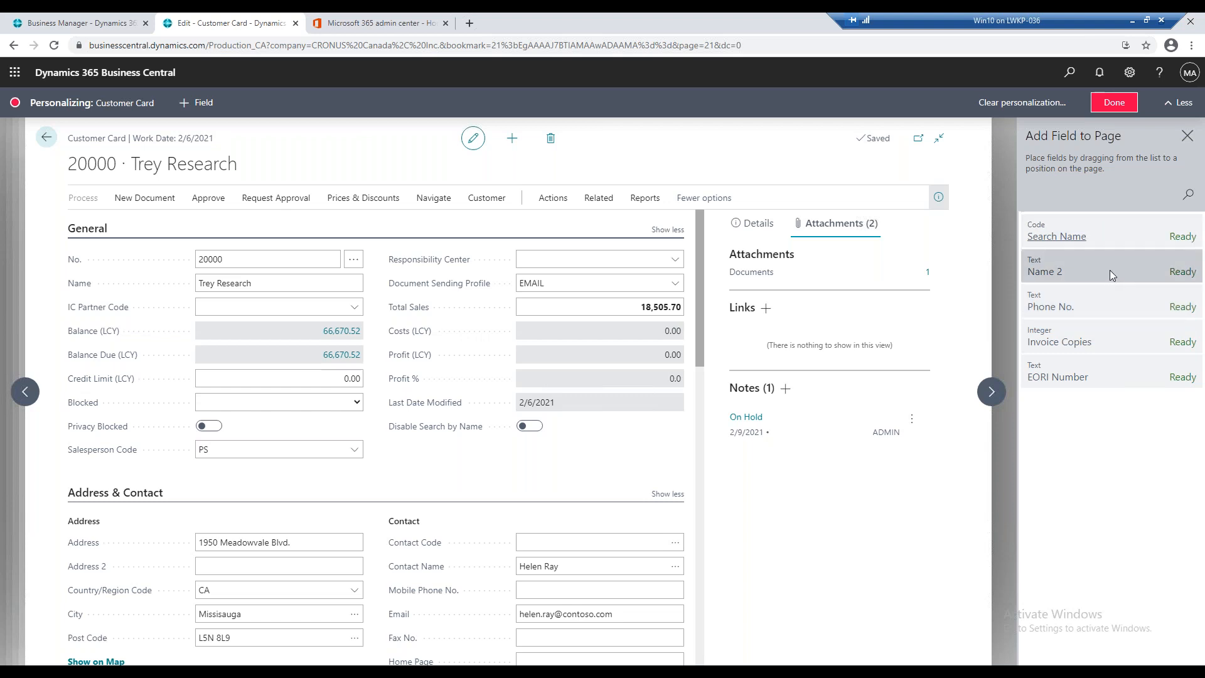
drag(1109, 270, 213, 315)
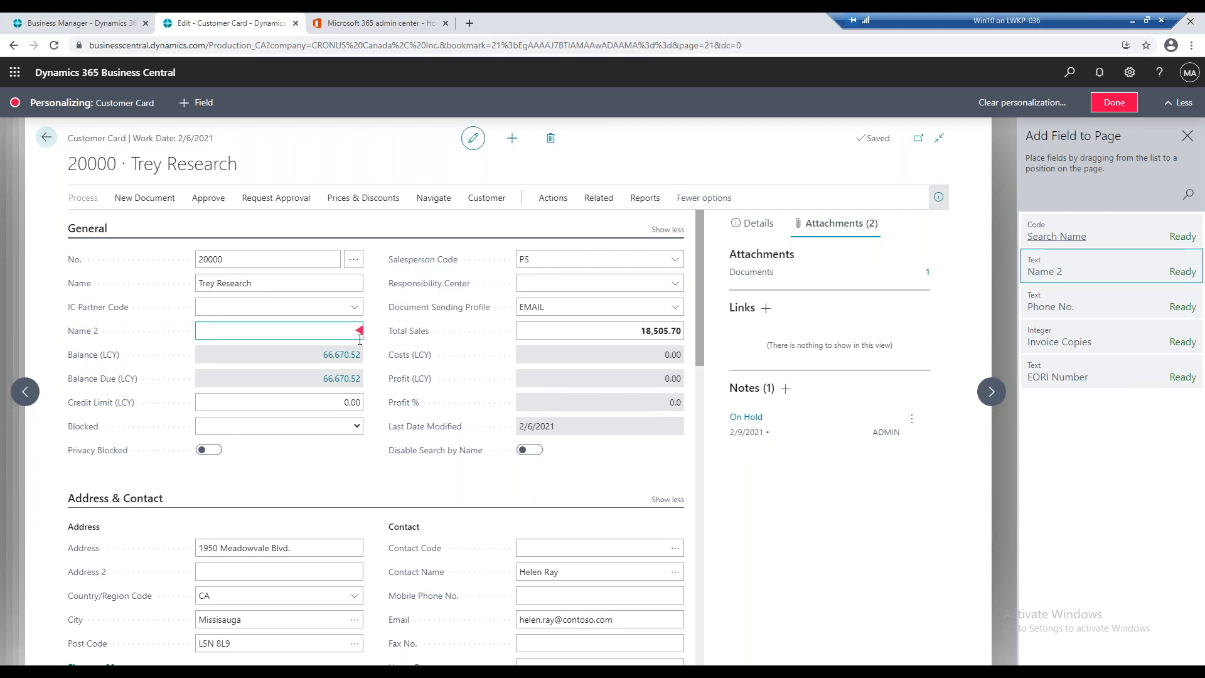
click(360, 331)
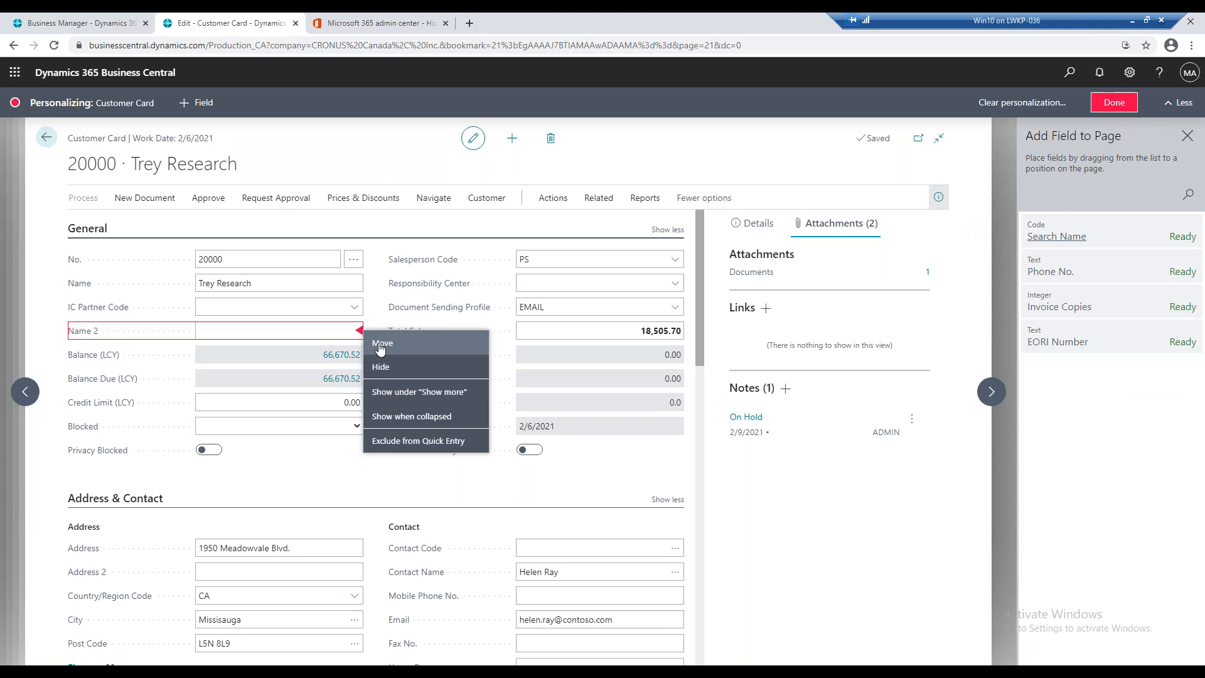
click(380, 344)
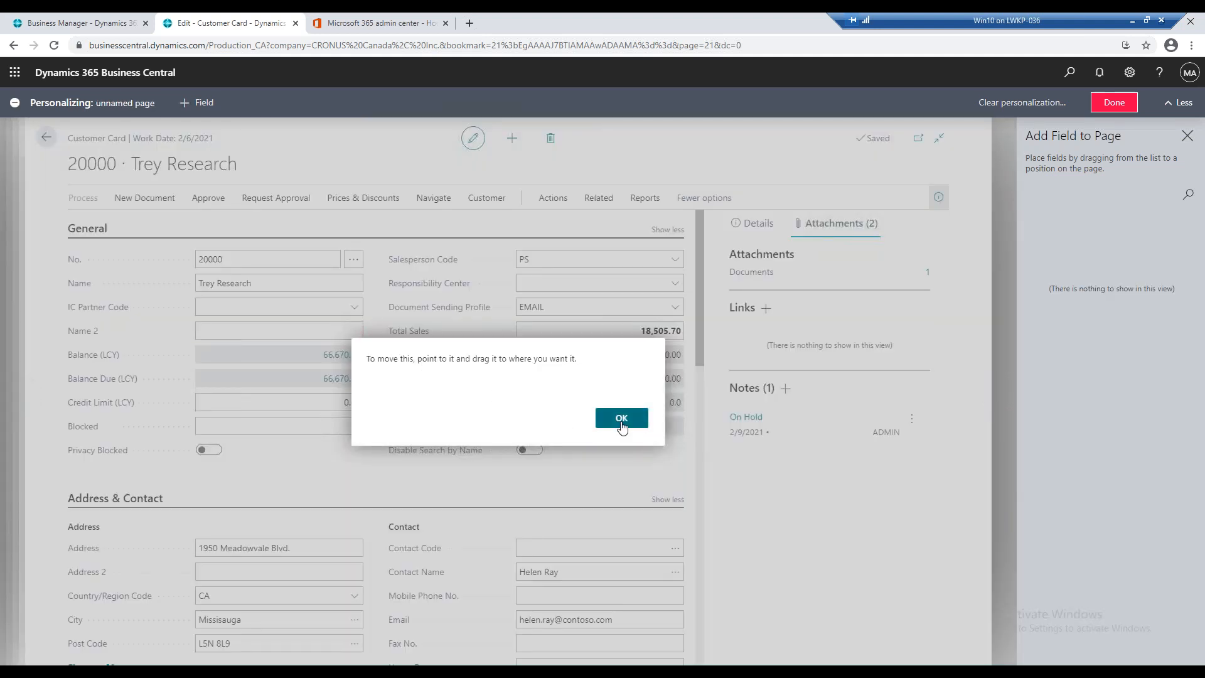
click(620, 422)
drag(138, 332, 132, 300)
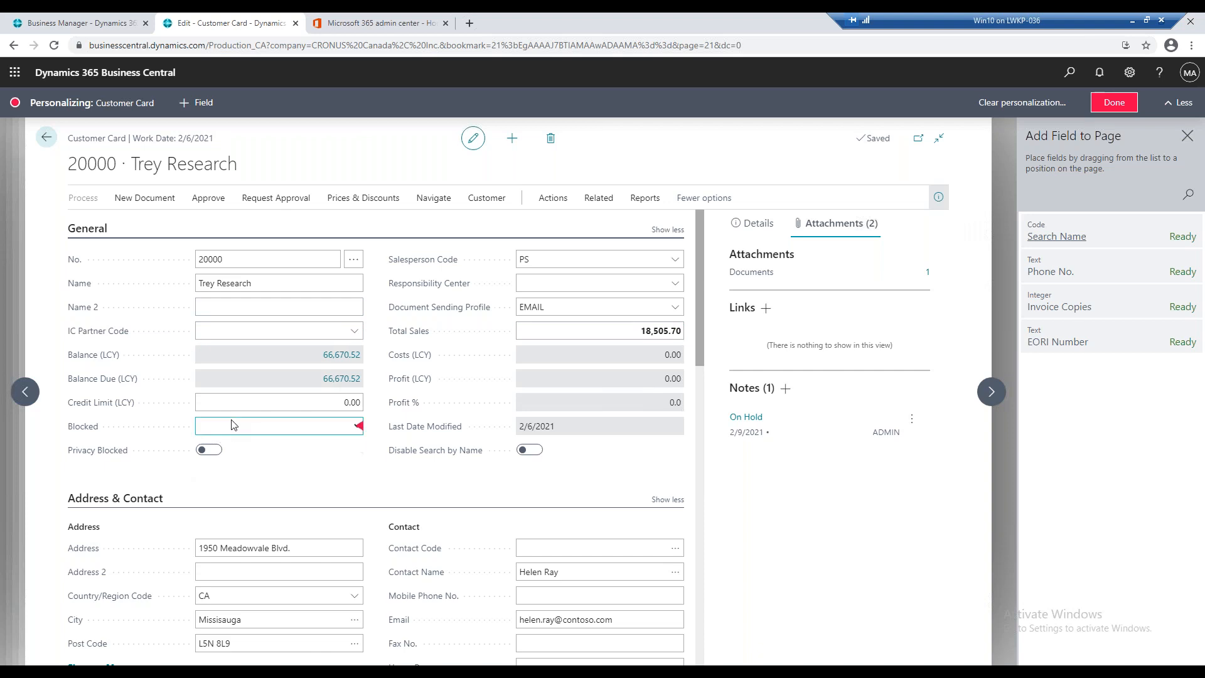
Hide the Blocked field on the customer card and finish personalizing
click(359, 426)
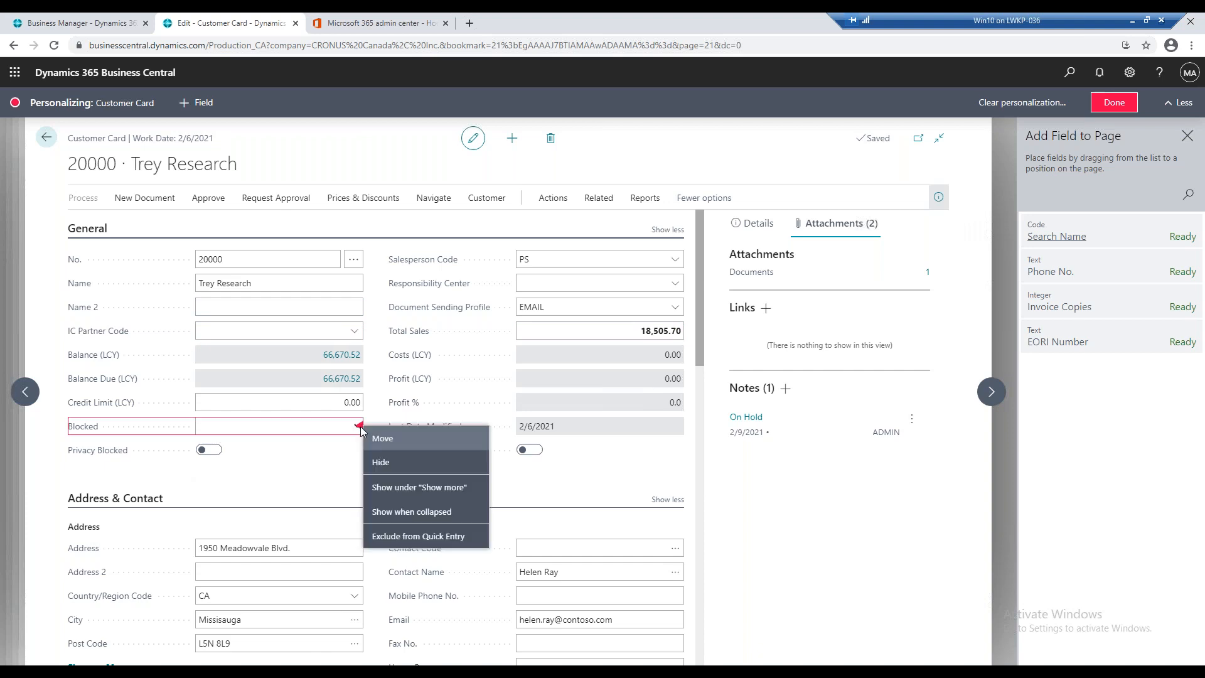
click(388, 465)
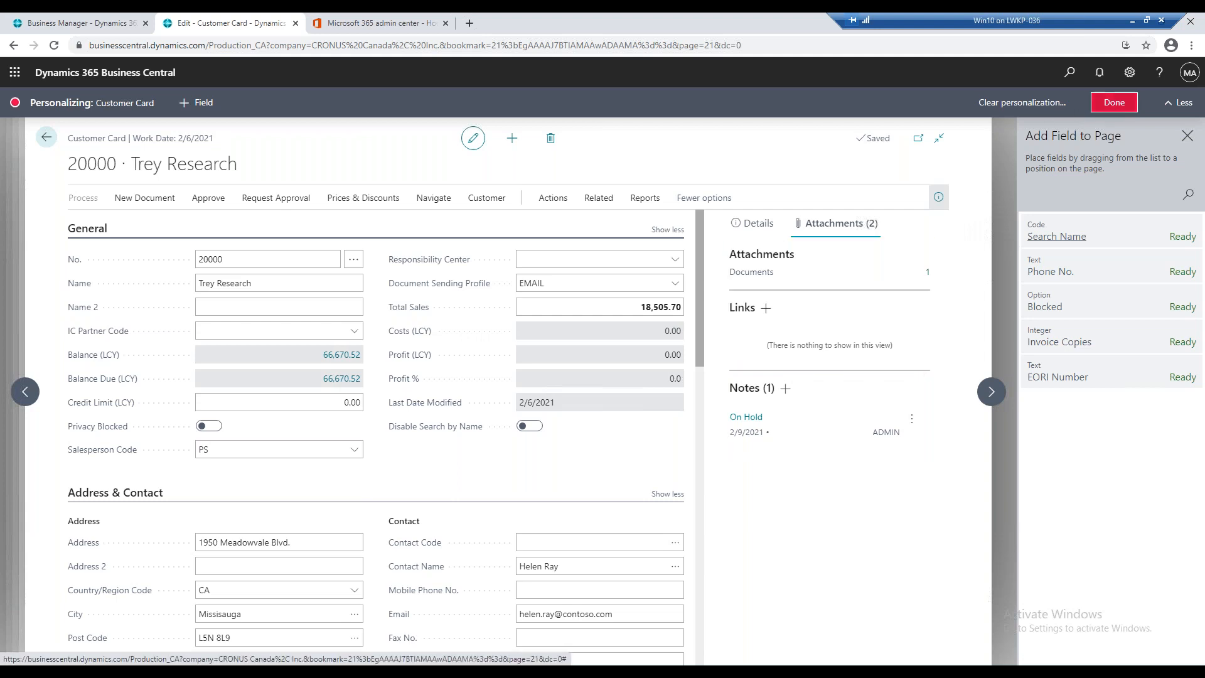
click(1114, 102)
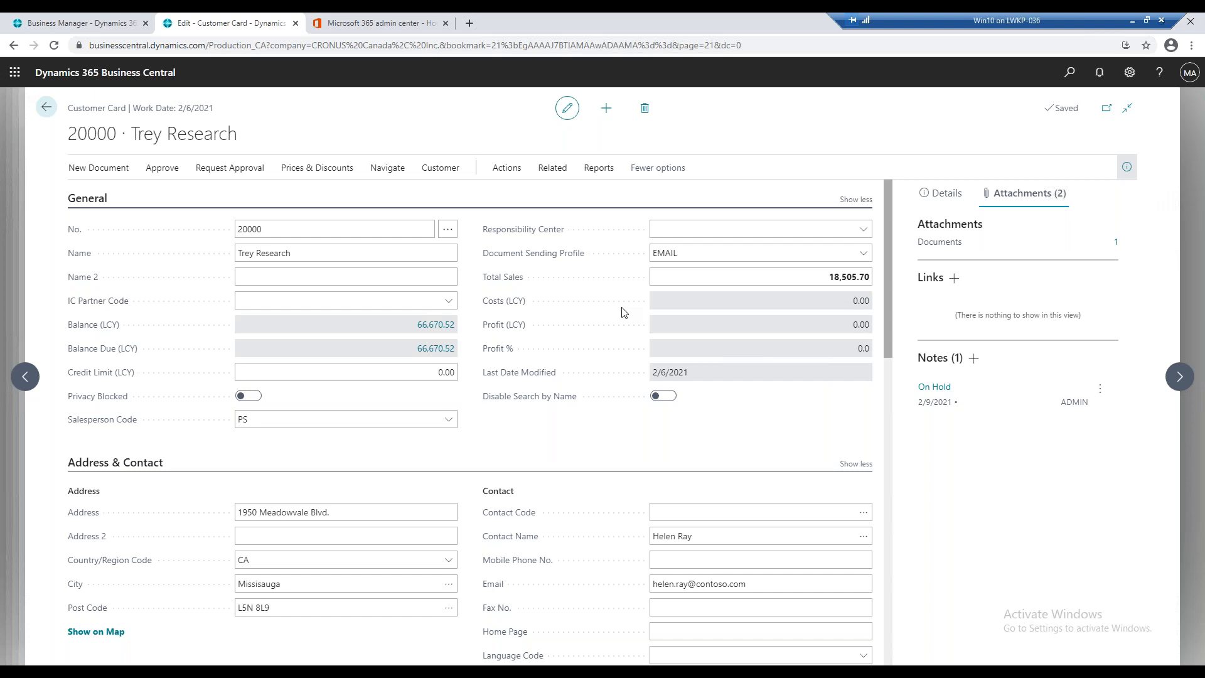
Rename the Trey Research customer as "Trey Research Ltd."
click(402, 253)
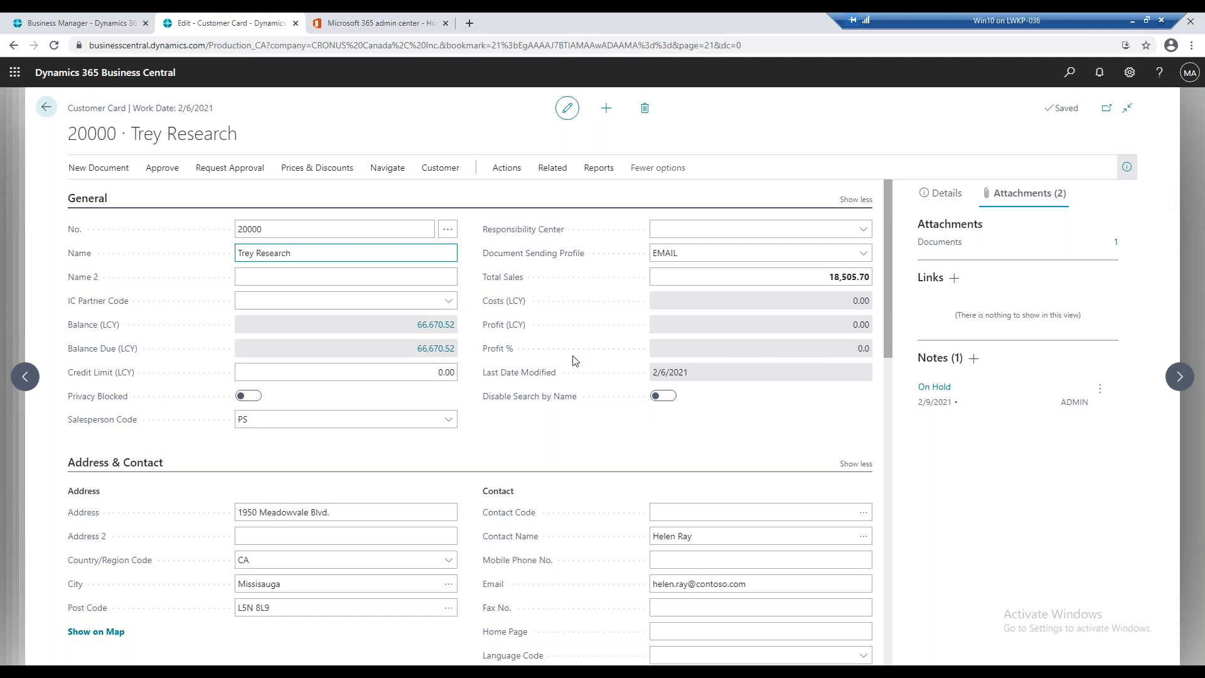
text(Ltd.)
key(Tab)
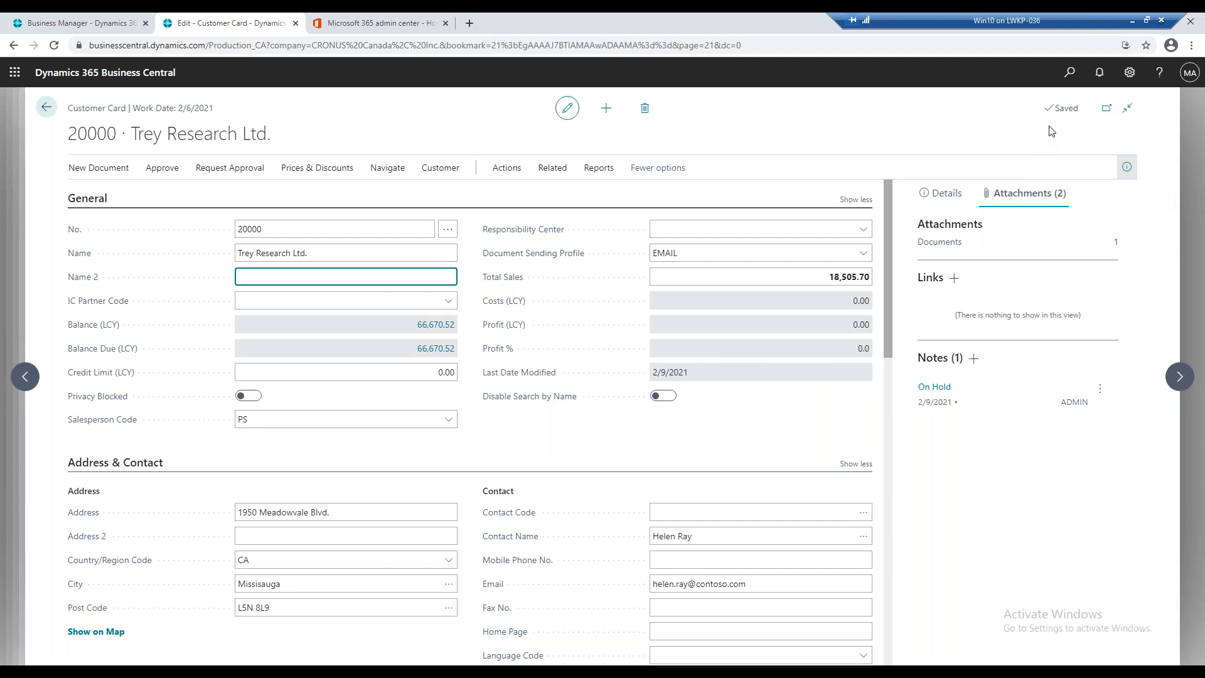
Replace "Ltd." with "Limited." in the customer's name so it reads "Trey Research Limited."
click(362, 251)
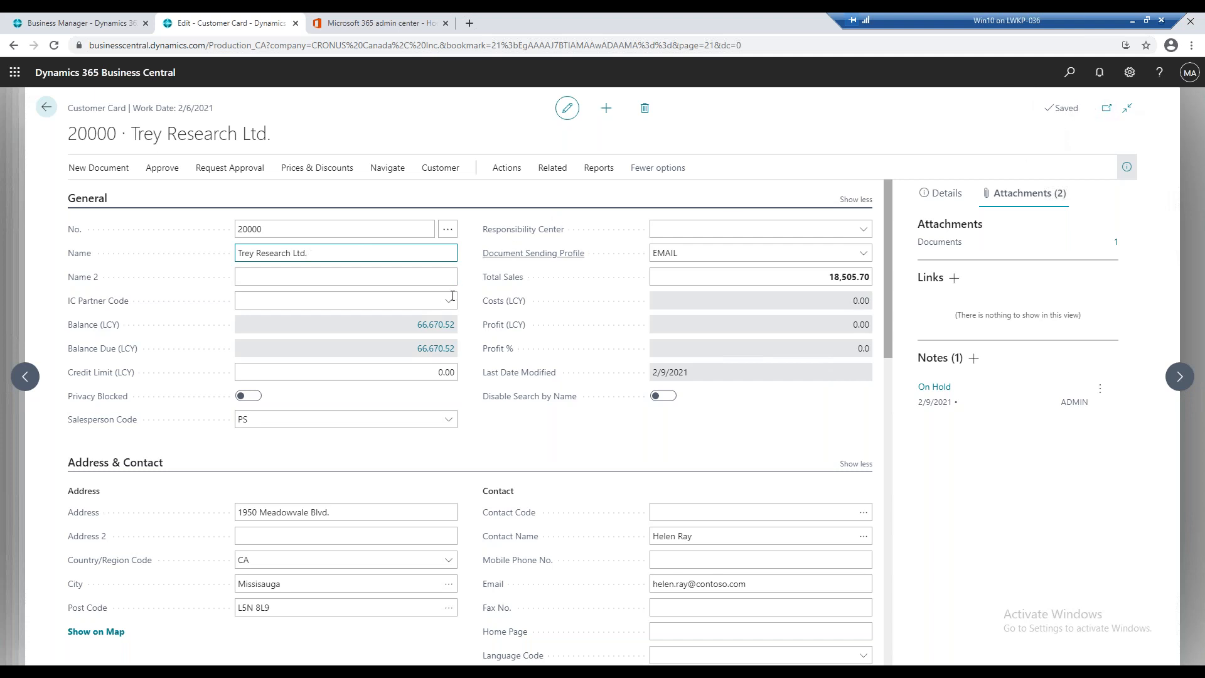
key(BackSpace)
key(BackSpace)
key(BackSpace)
key(BackSpace)
key(BackSpace)
text(Limited.)
key(Tab)
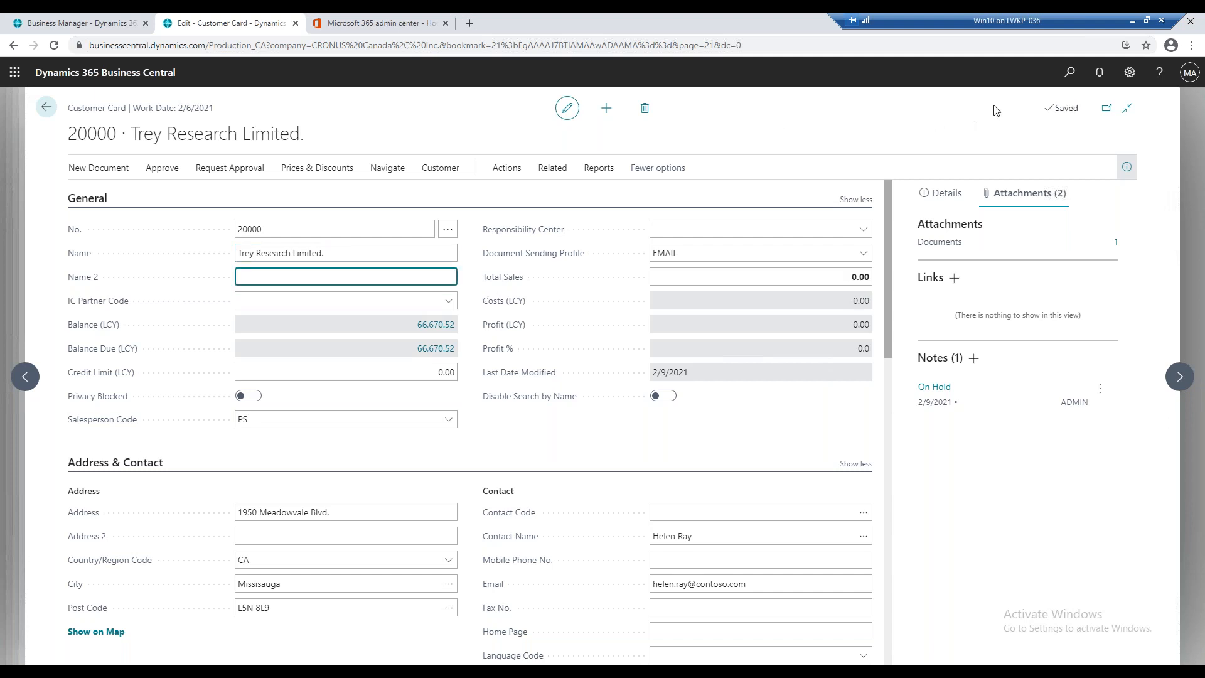
Shorten the customer's name to "Trey Research Ltd." and undo the edit
click(358, 254)
key(BackSpace)
text(td.)
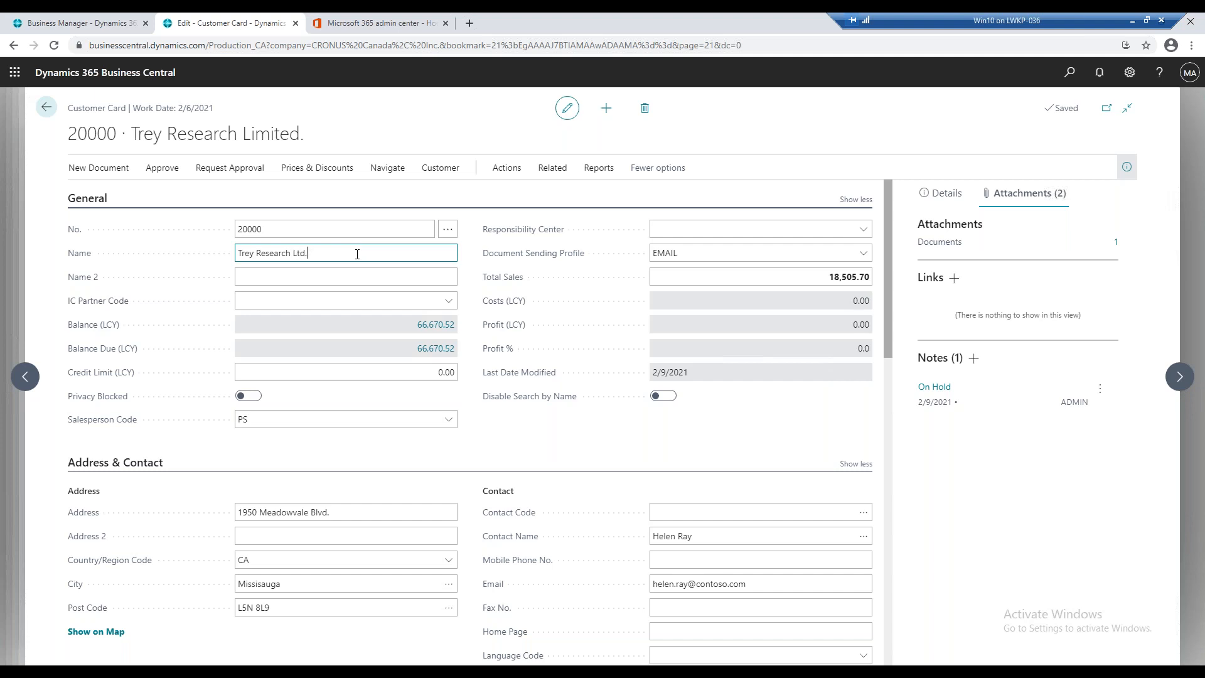
key(ctrl+z)
click(321, 278)
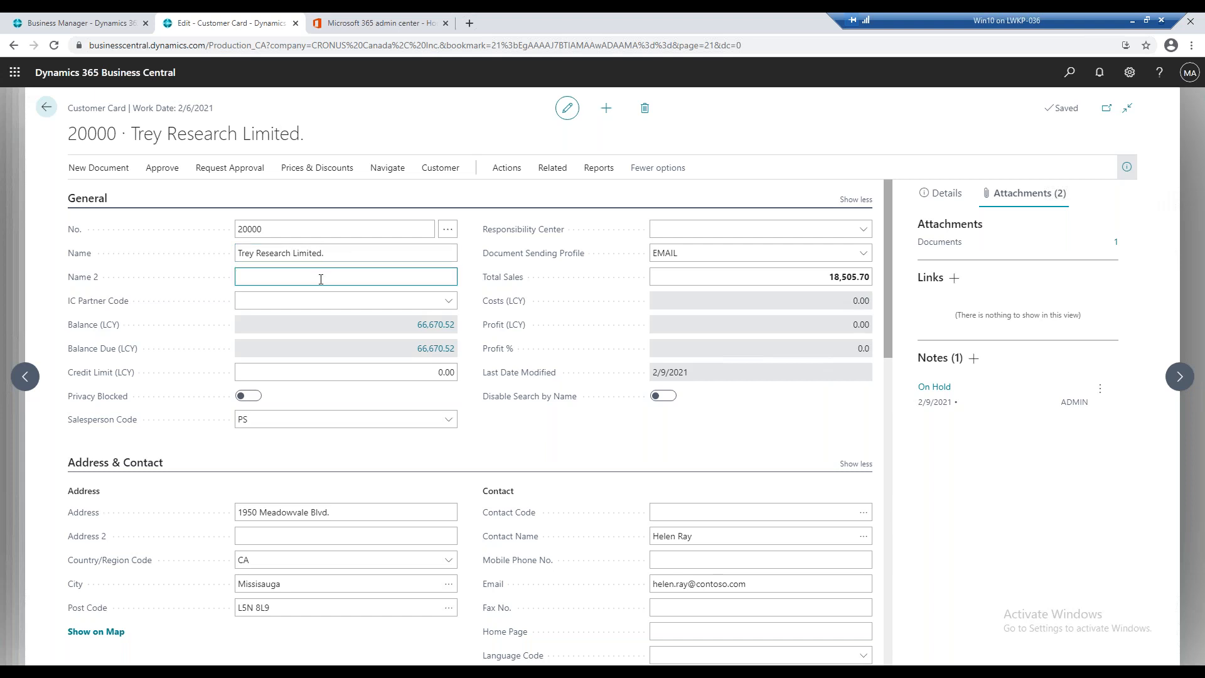
click(354, 253)
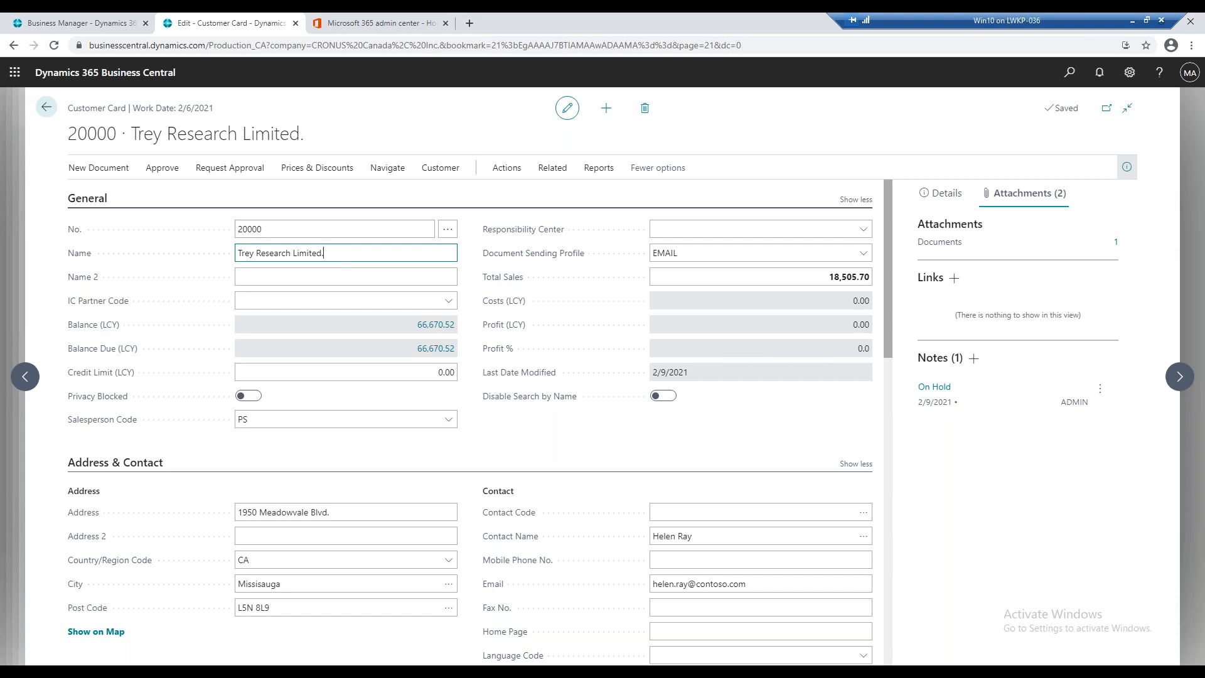
key(alt+Tab)
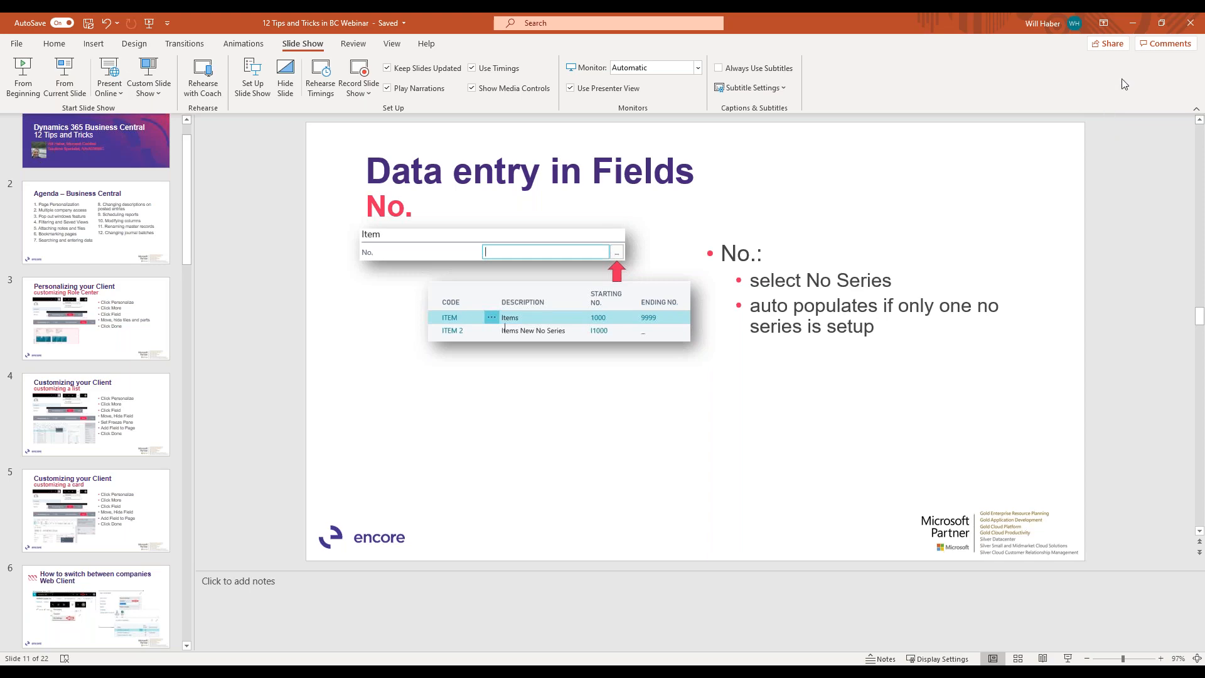
click(1133, 22)
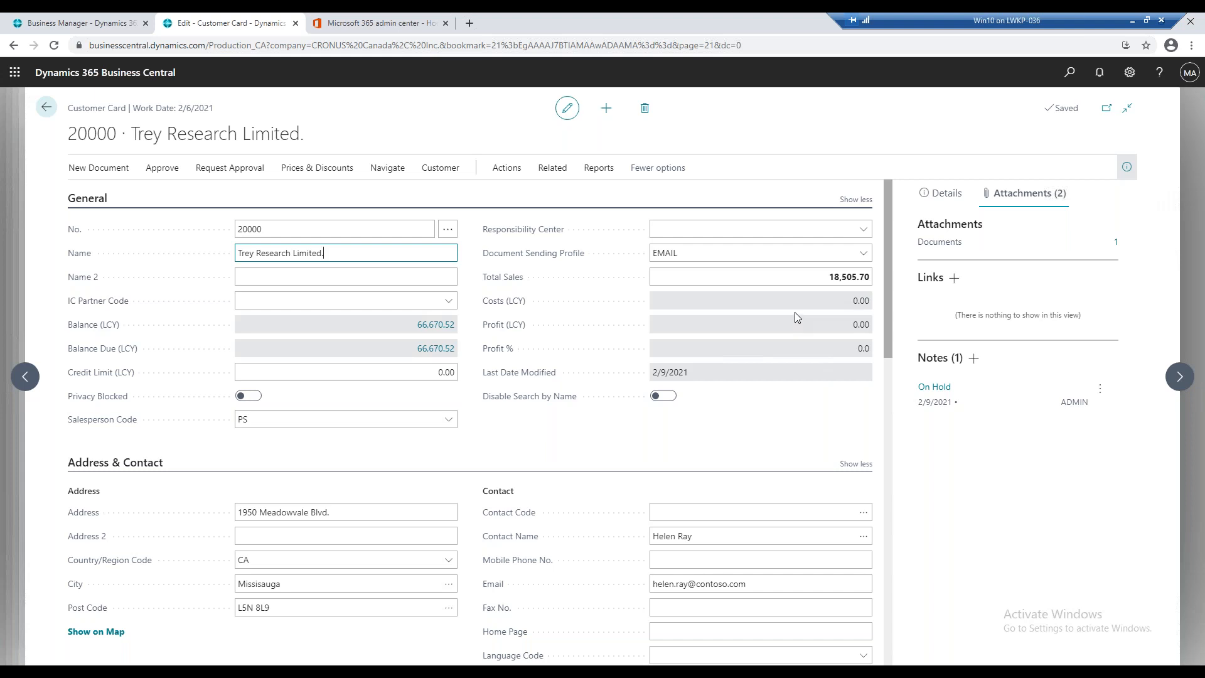
Search the pages for "general jour" and open General Journal Templates
click(1069, 72)
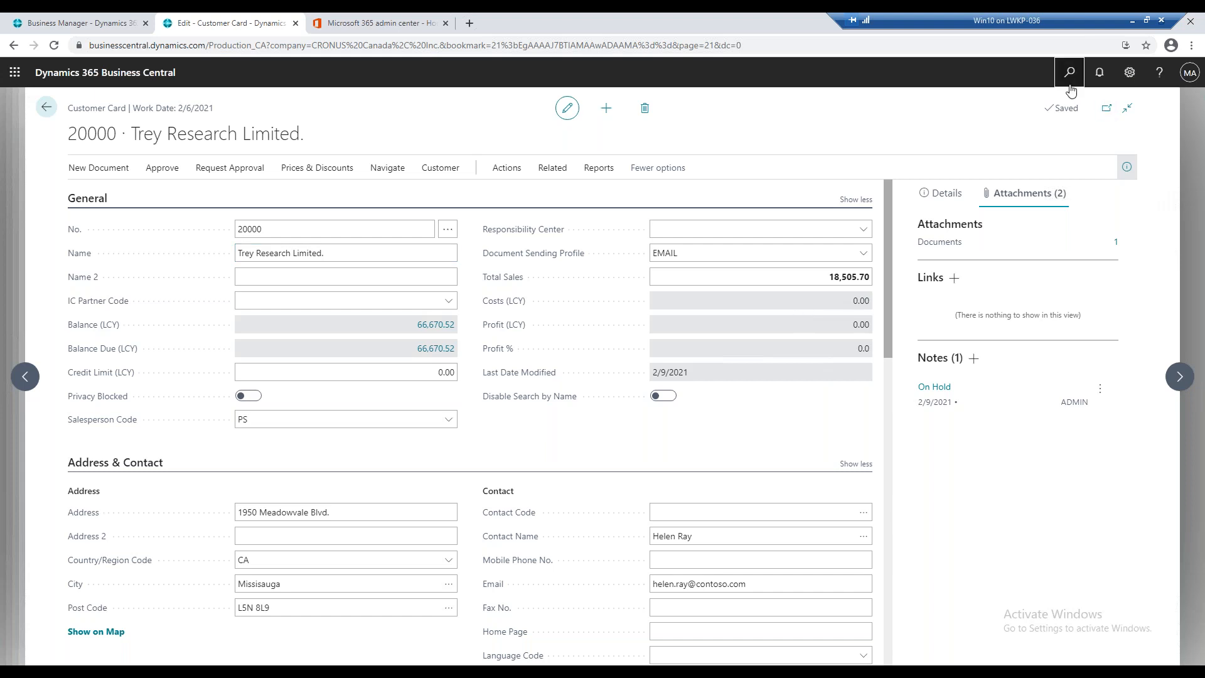
text(ge)
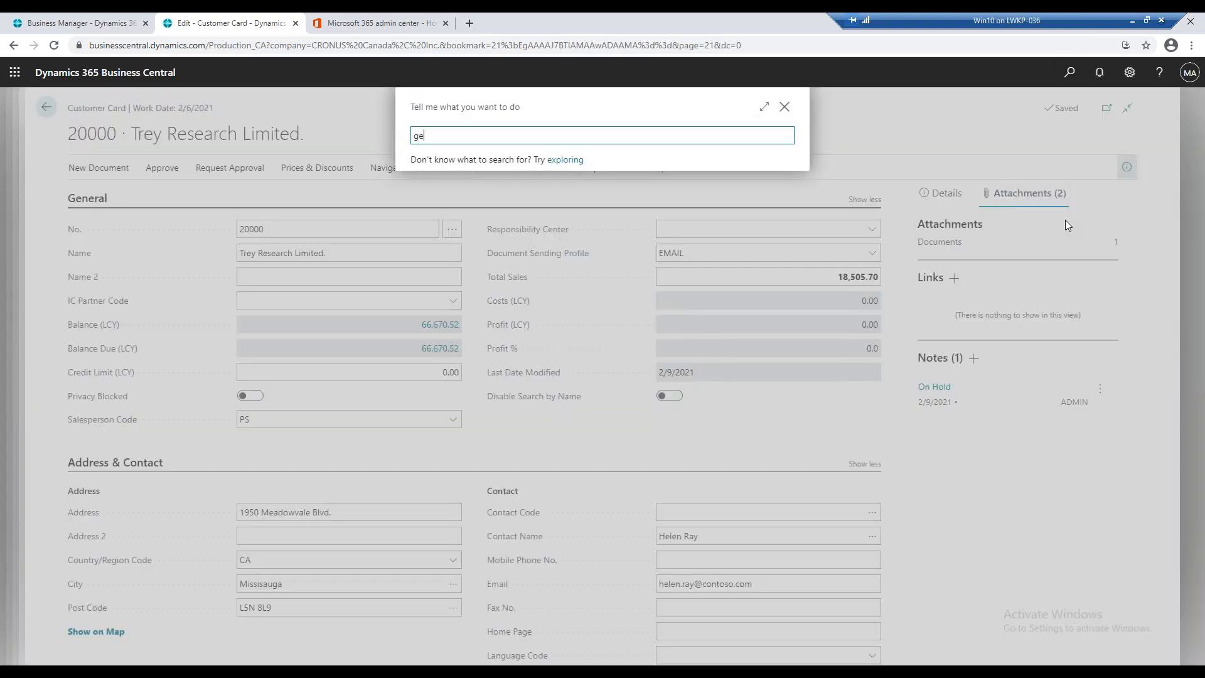
text(neral jour)
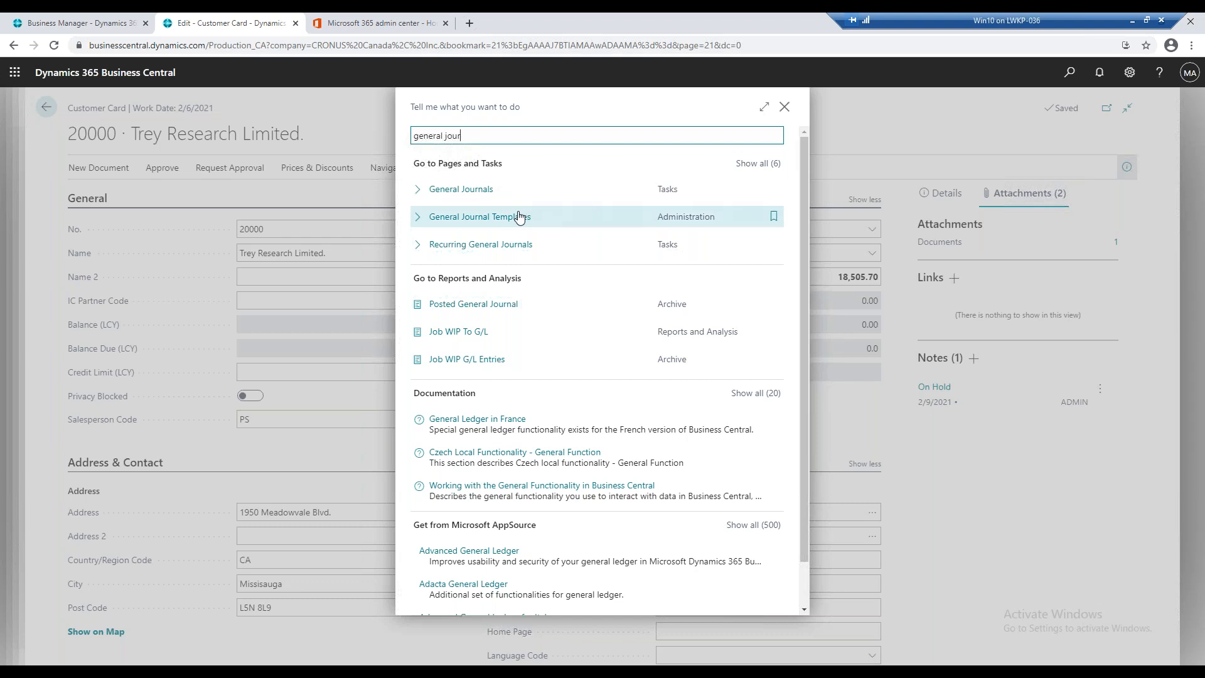
click(550, 217)
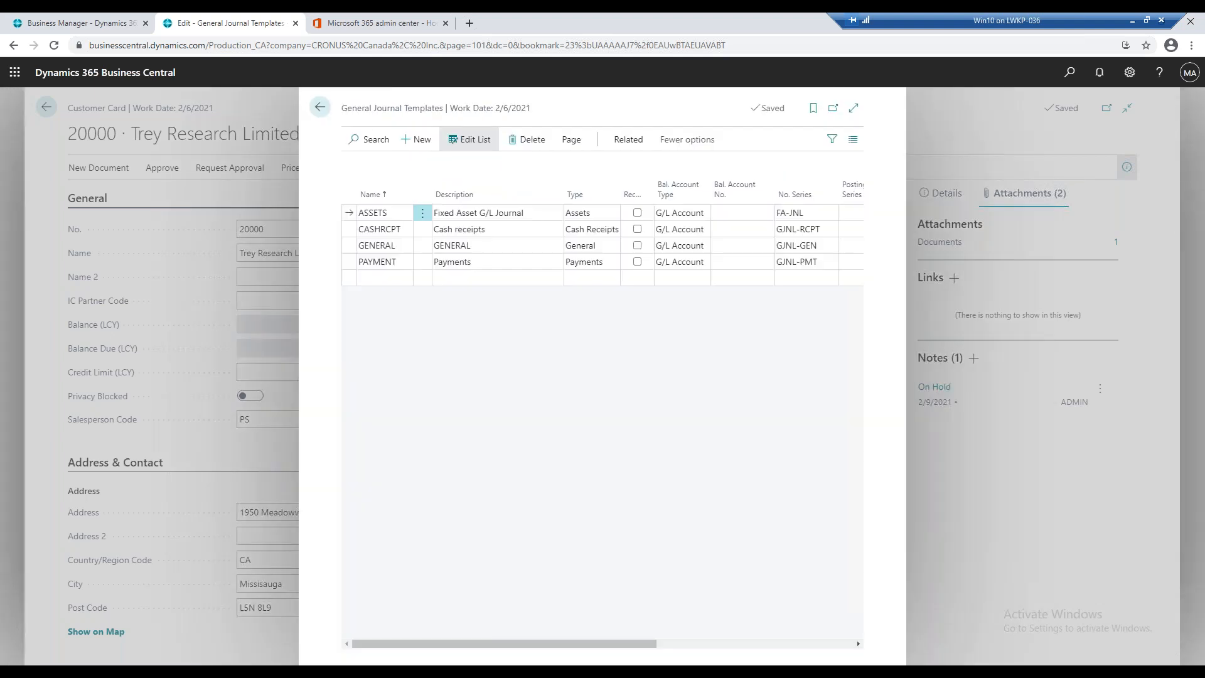
Open the batches of the GENERAL journal template and edit the journal of the DEFAULT batch
click(512, 243)
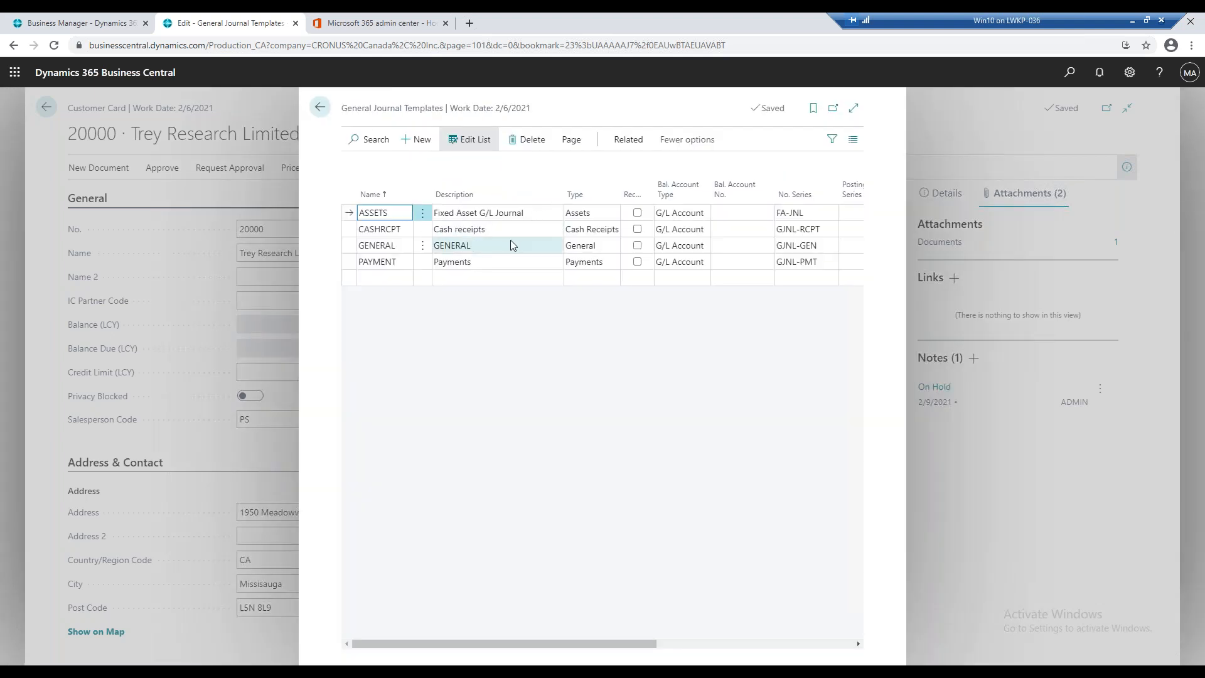
click(627, 148)
click(408, 168)
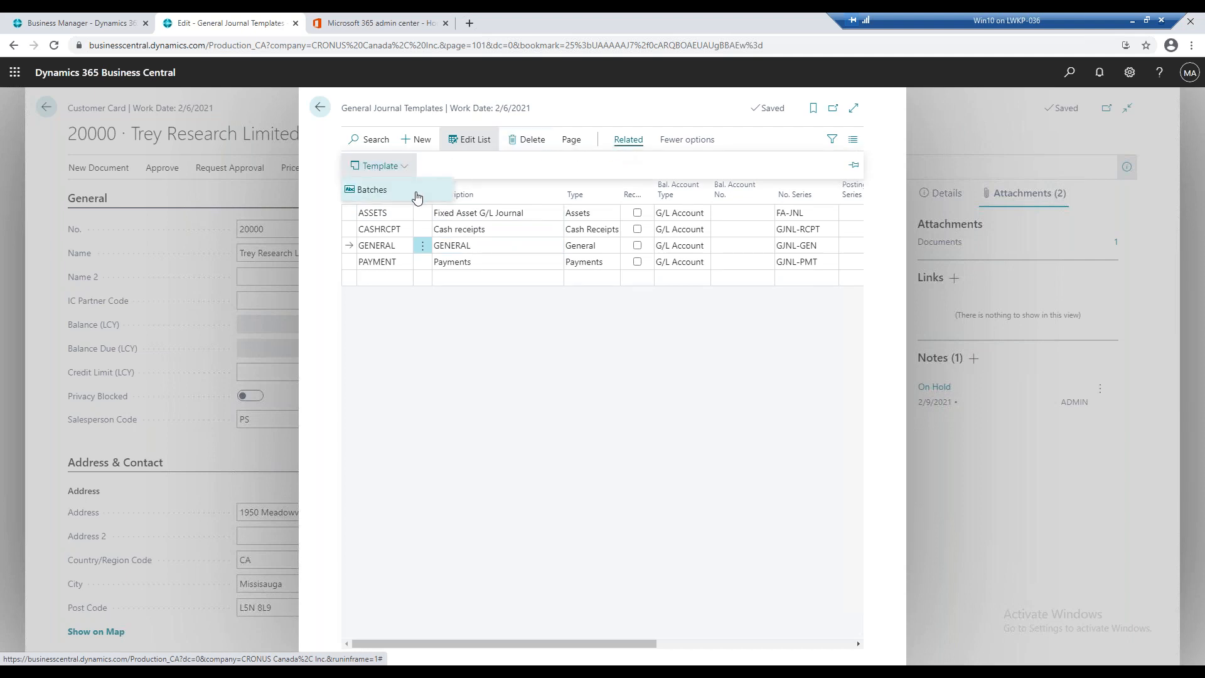
click(416, 197)
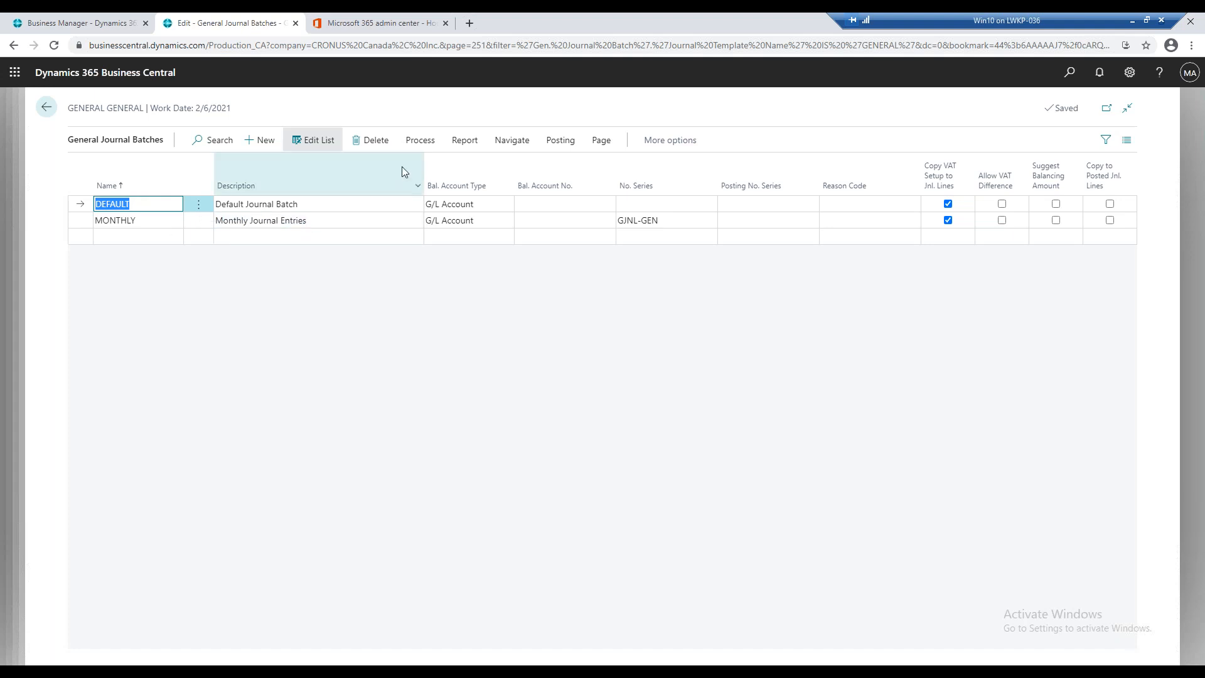
click(421, 141)
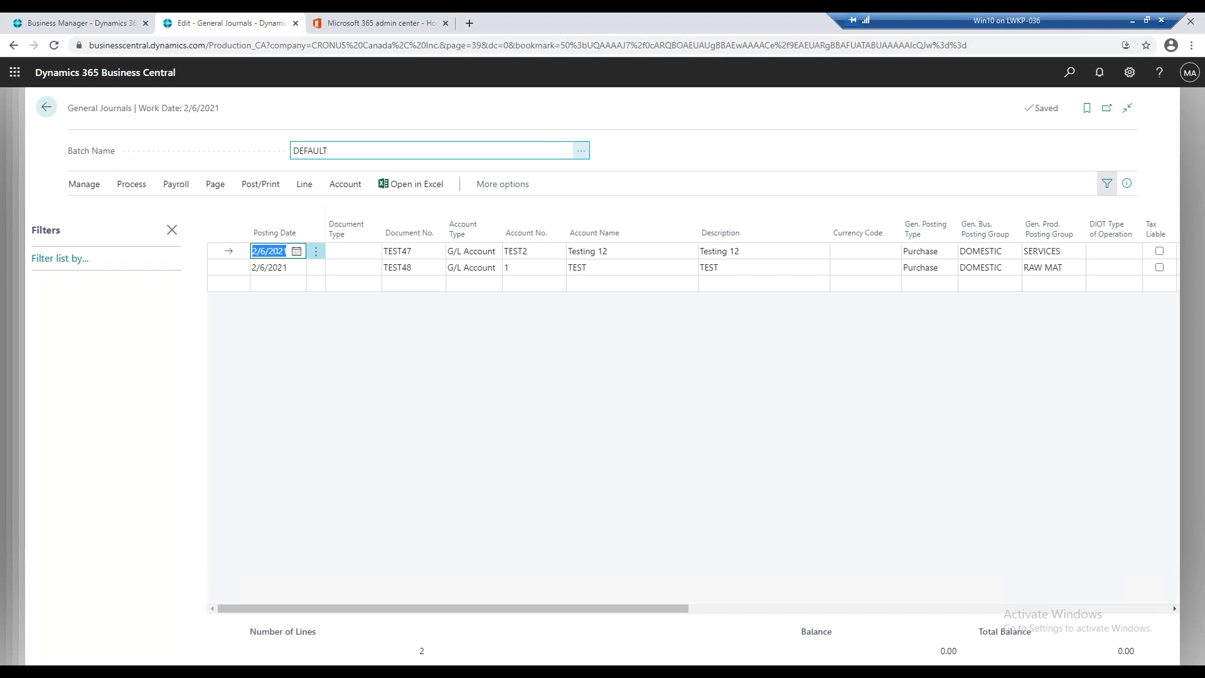
Switch the general journal to the MONTHLY batch to view its lines and return to the DEFAULT batch
click(581, 150)
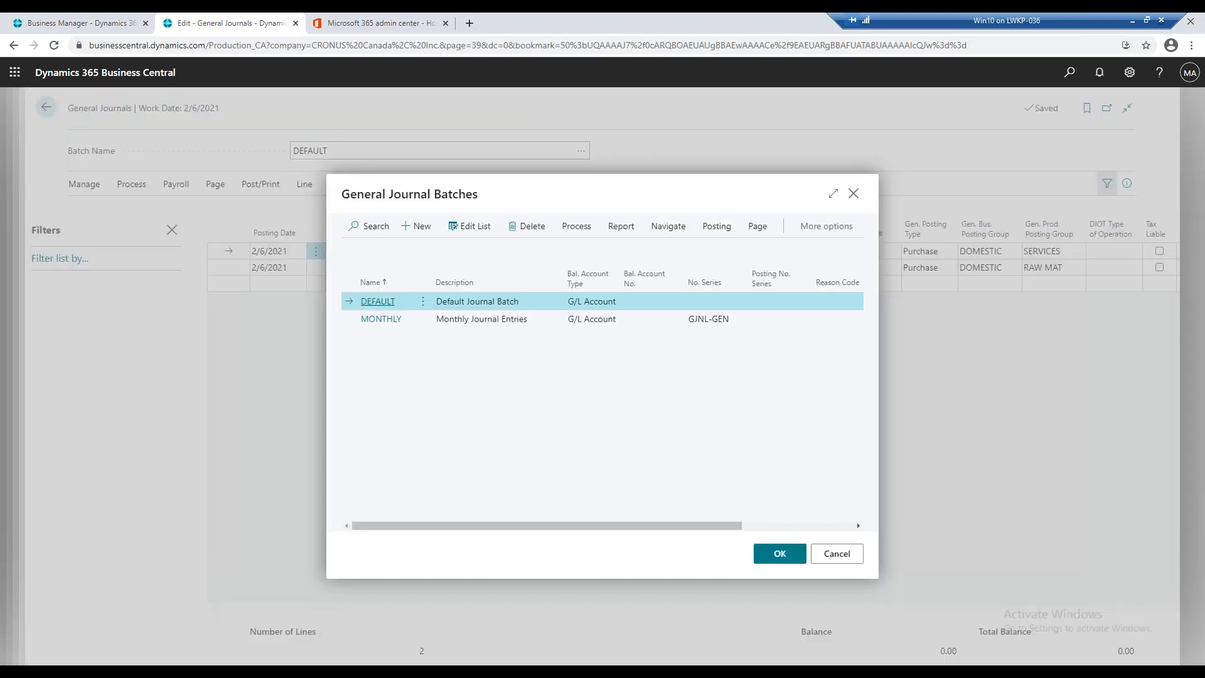
click(349, 319)
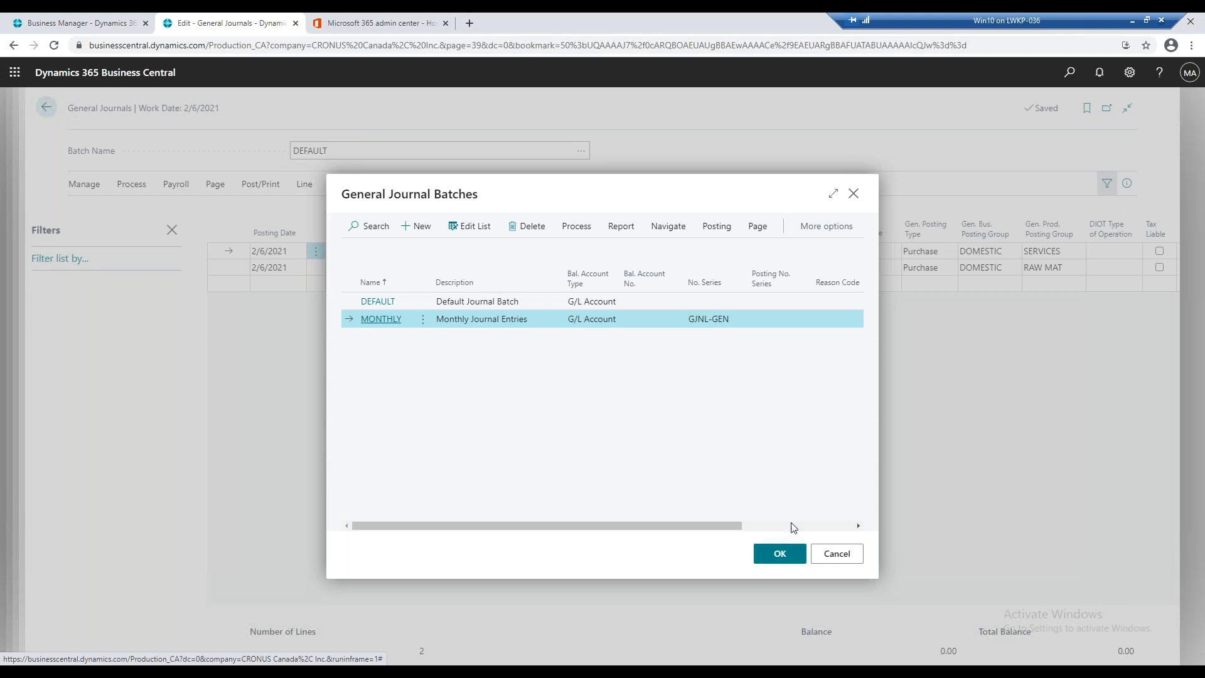
click(789, 556)
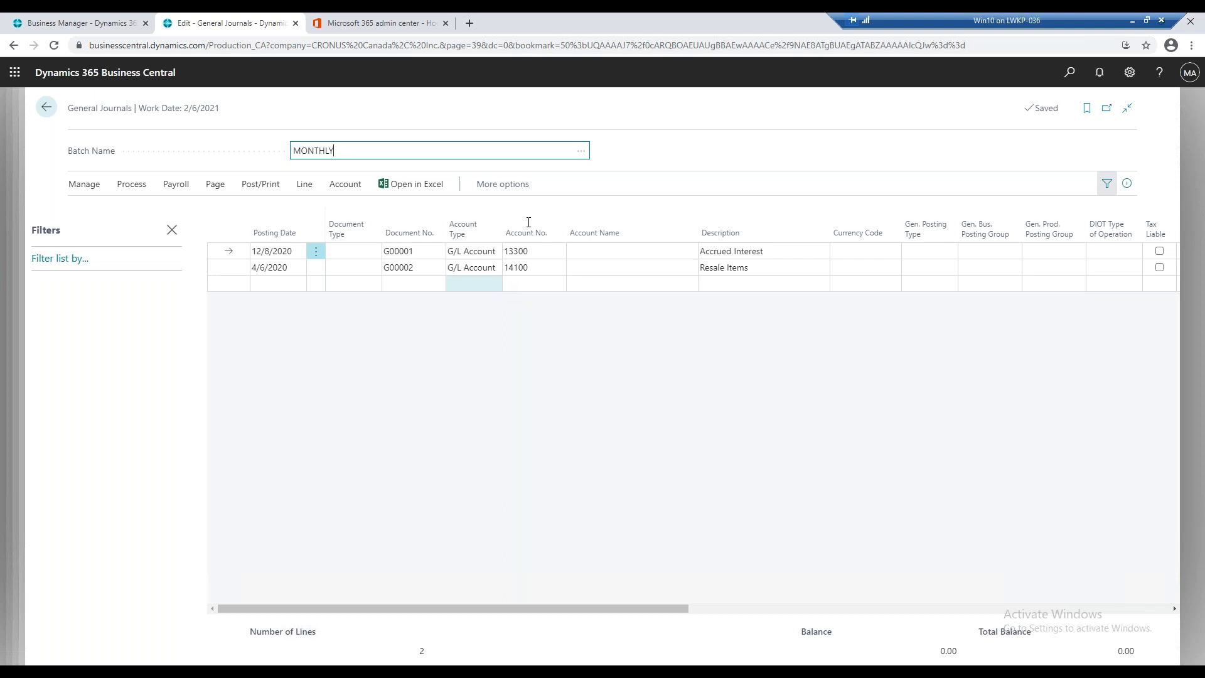
click(578, 154)
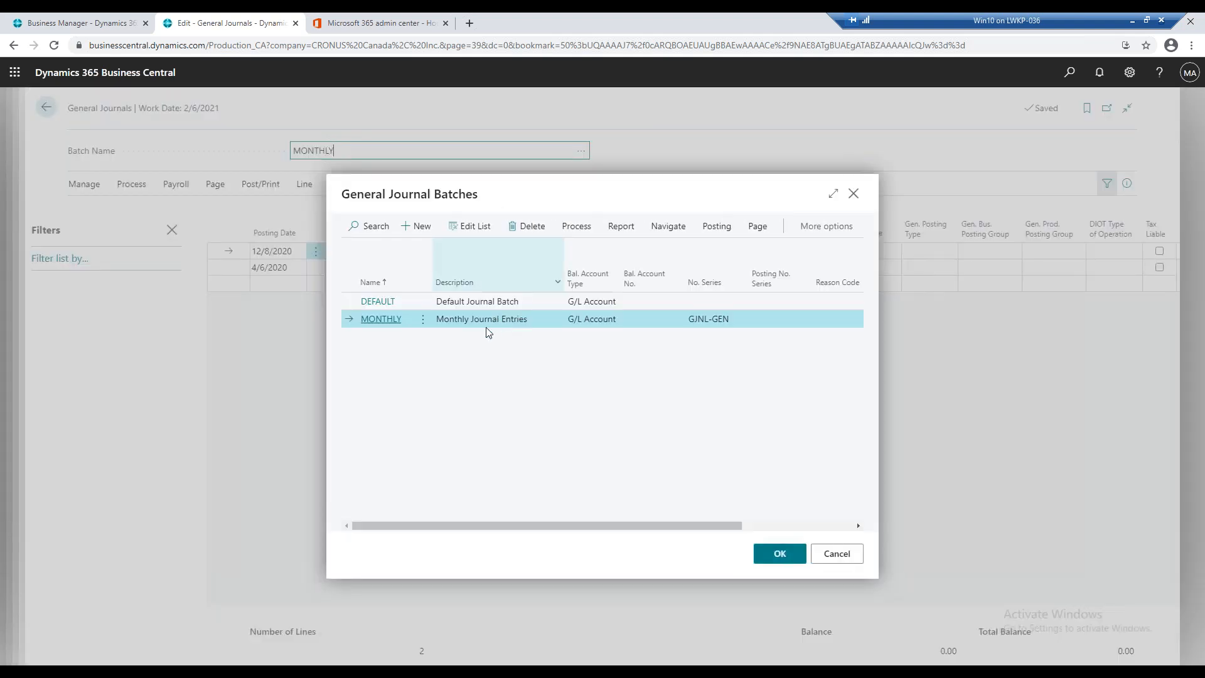
click(404, 305)
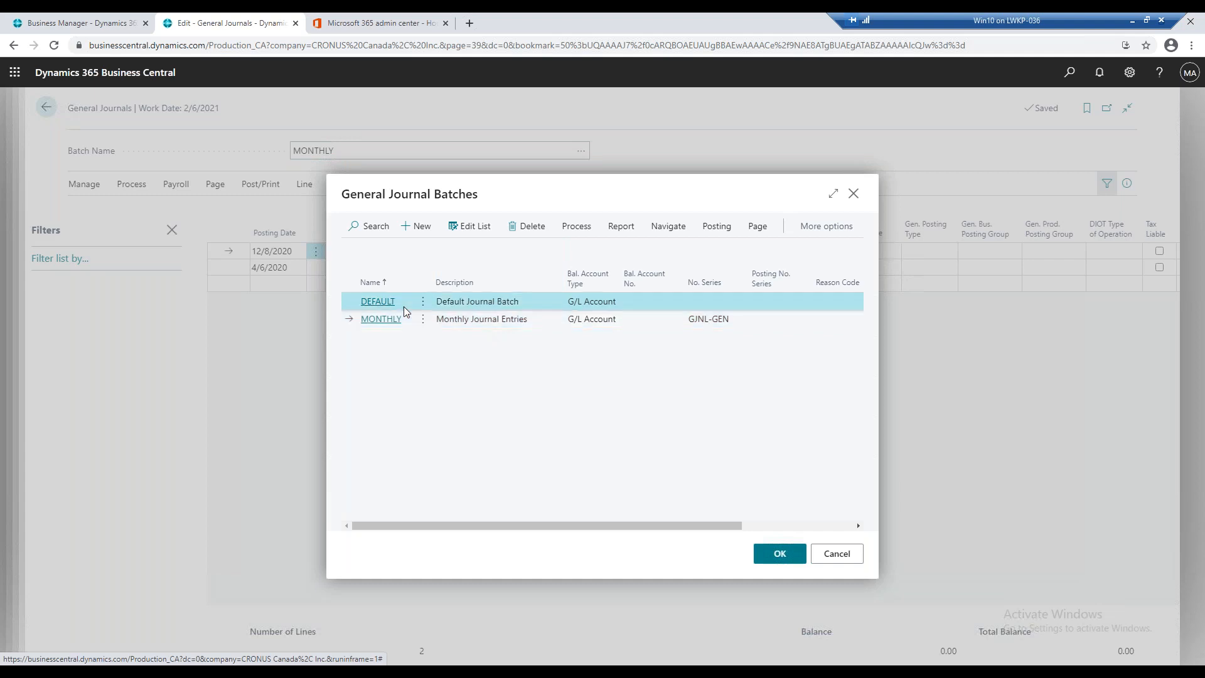
click(770, 555)
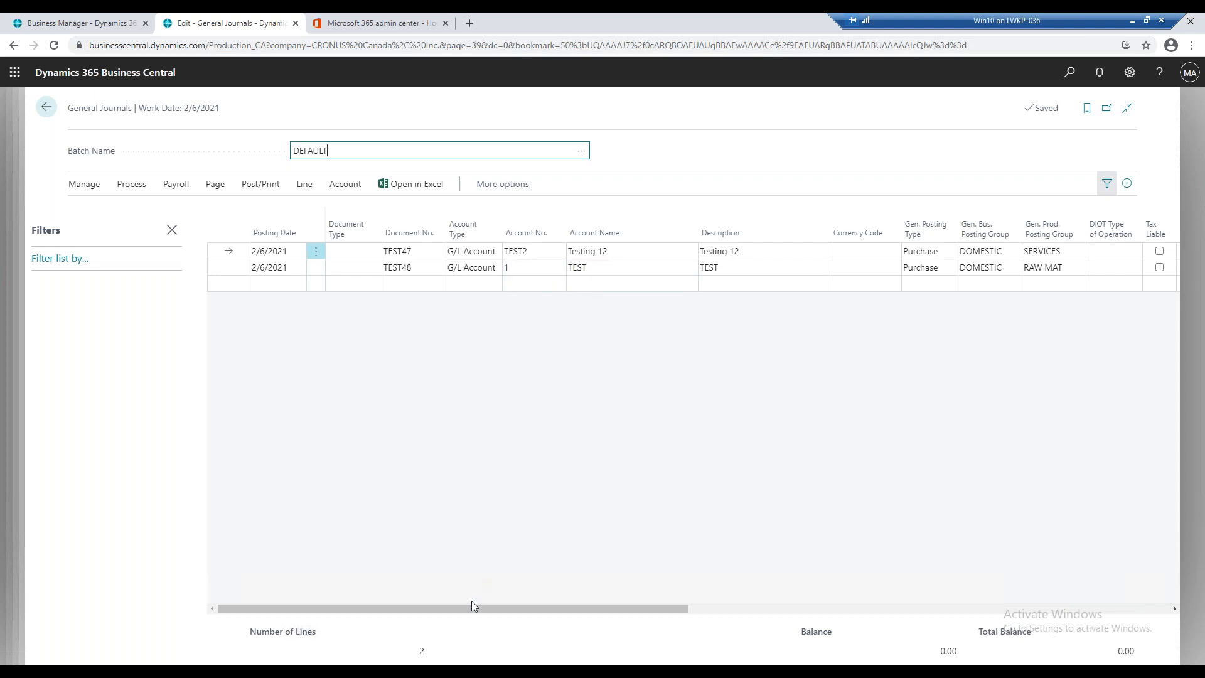
Filter the DEFAULT batch's journal lines by Amount 5.00
drag(472, 608, 606, 608)
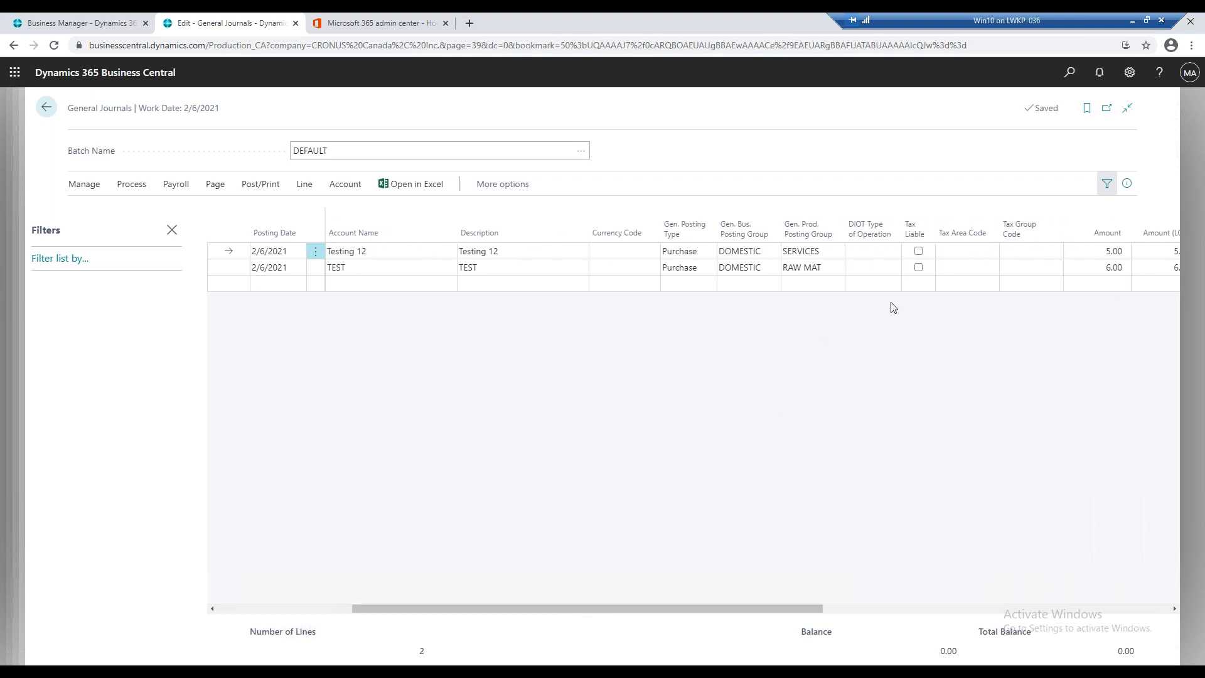
click(44, 260)
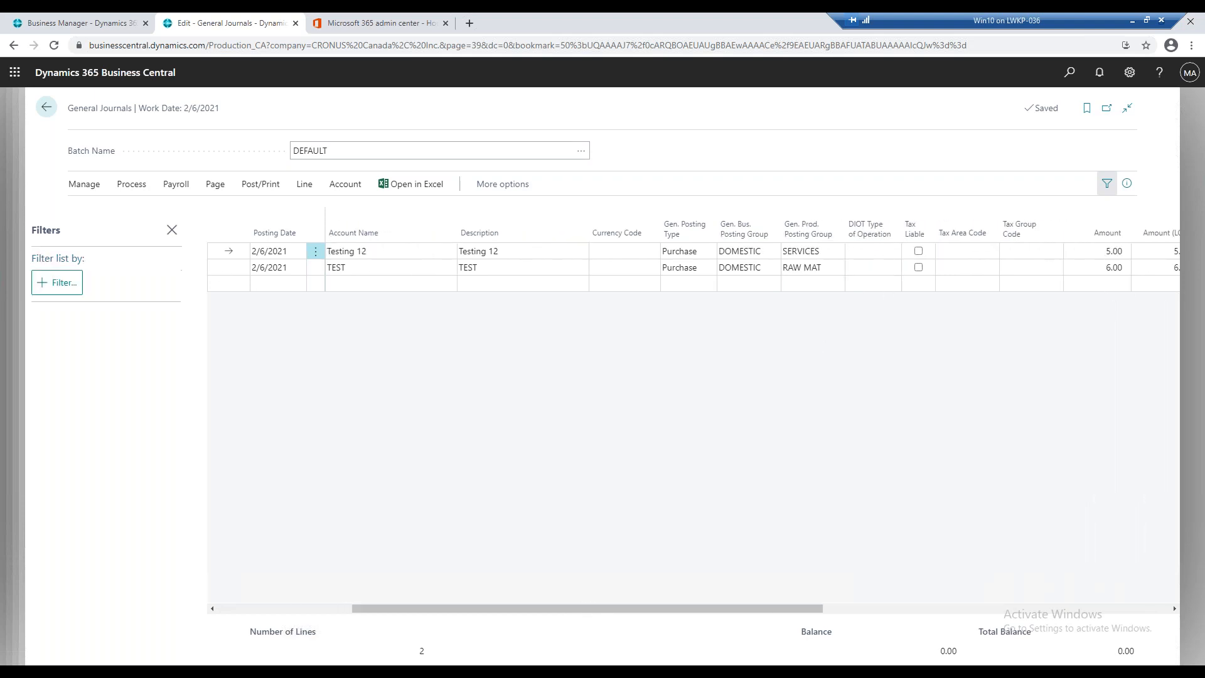
click(49, 282)
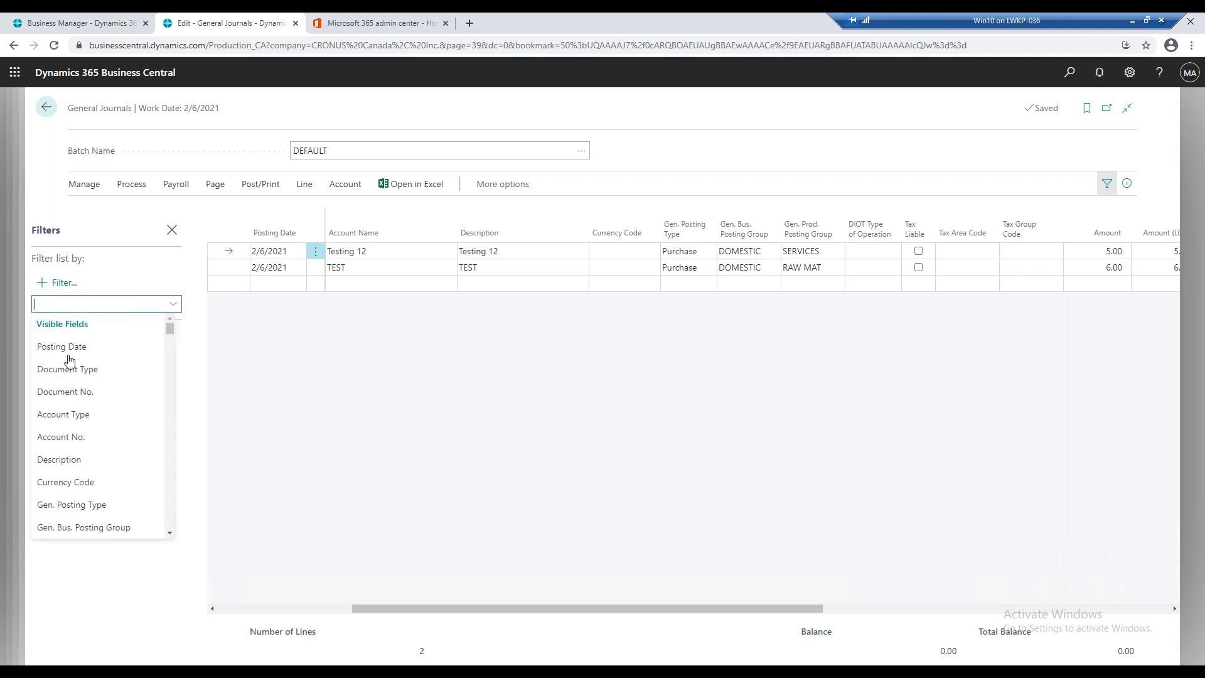
text(Amount)
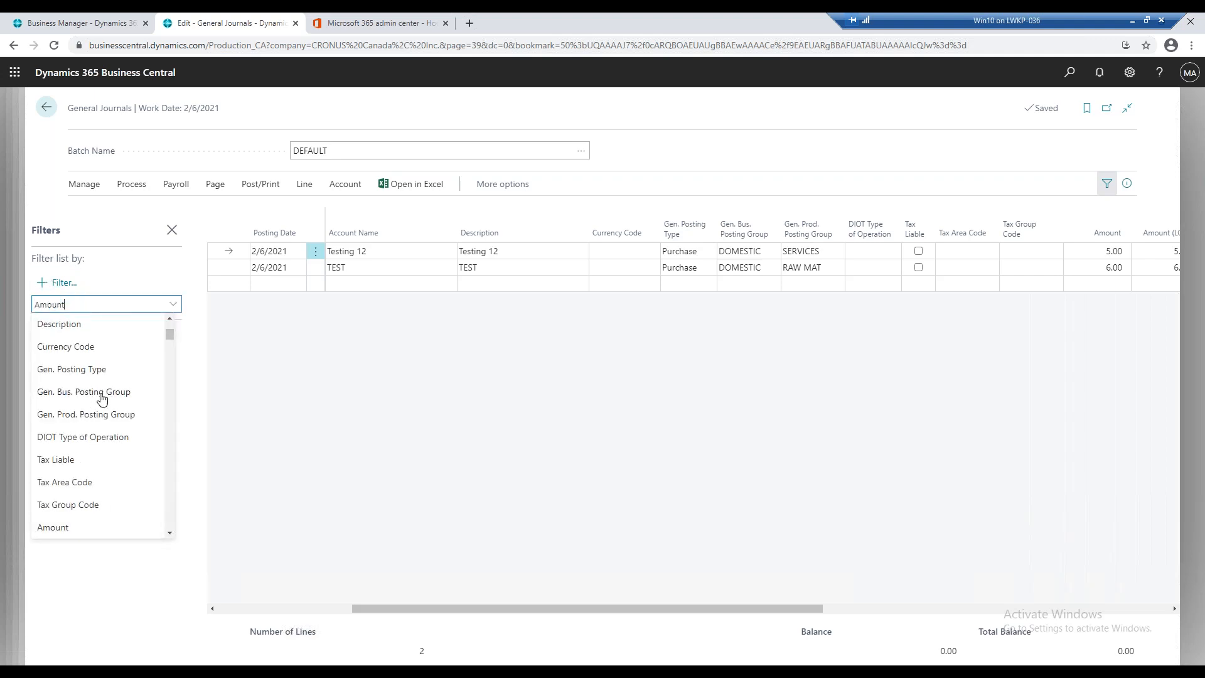
key(Return)
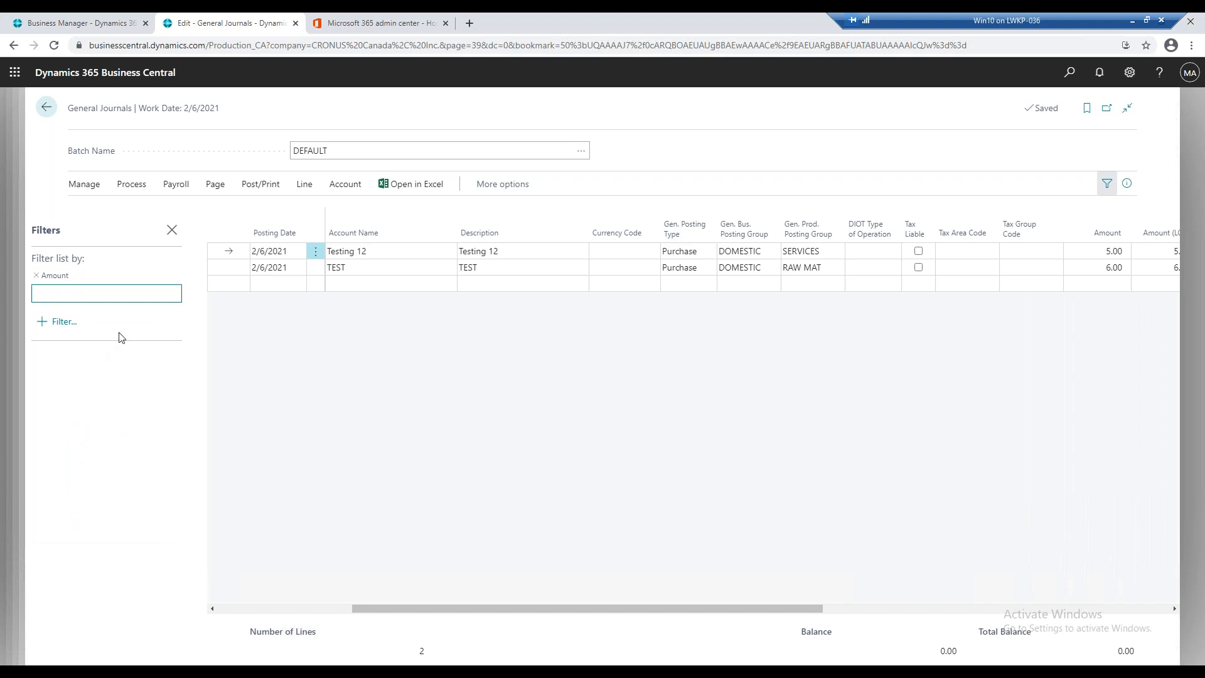
text(5.00)
key(Return)
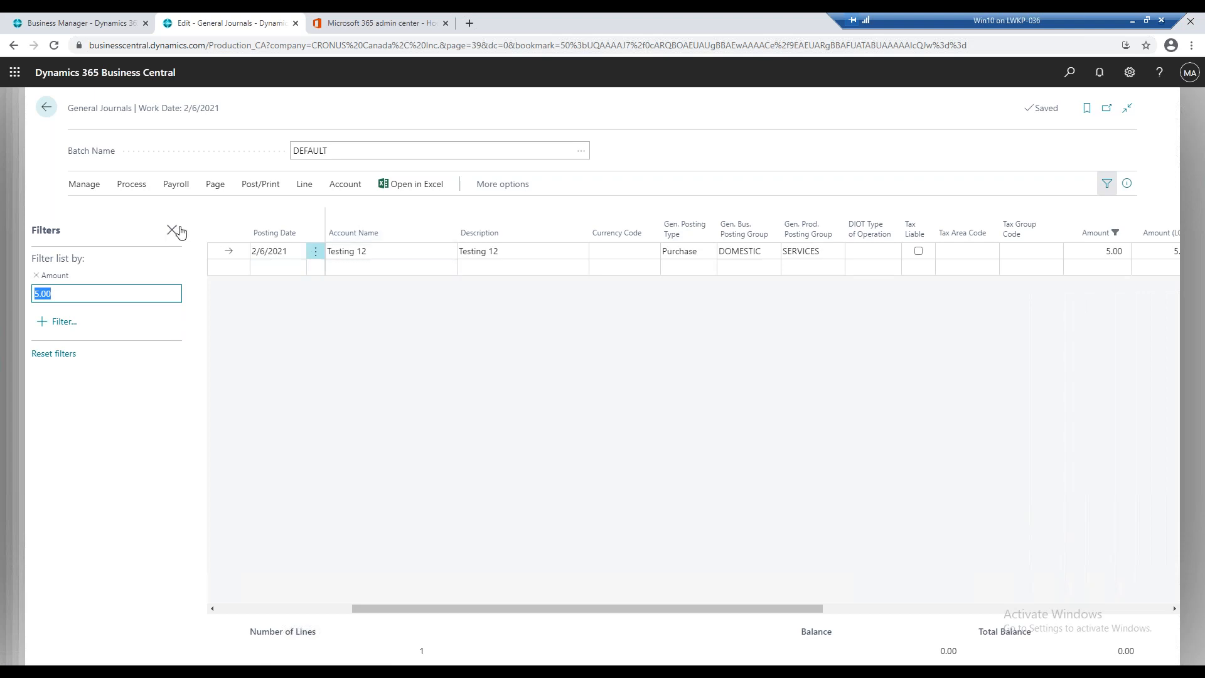
Preview the posting of the filtered journal line, examine its G/L entries and return to the journal
click(256, 186)
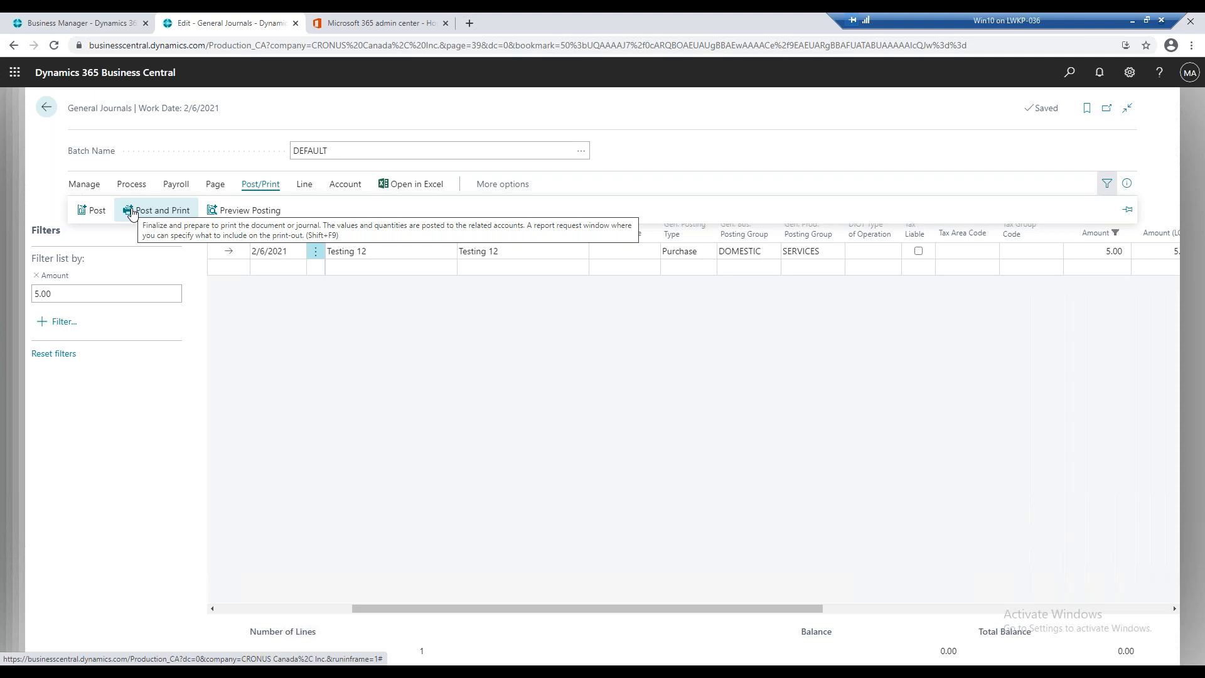
click(249, 212)
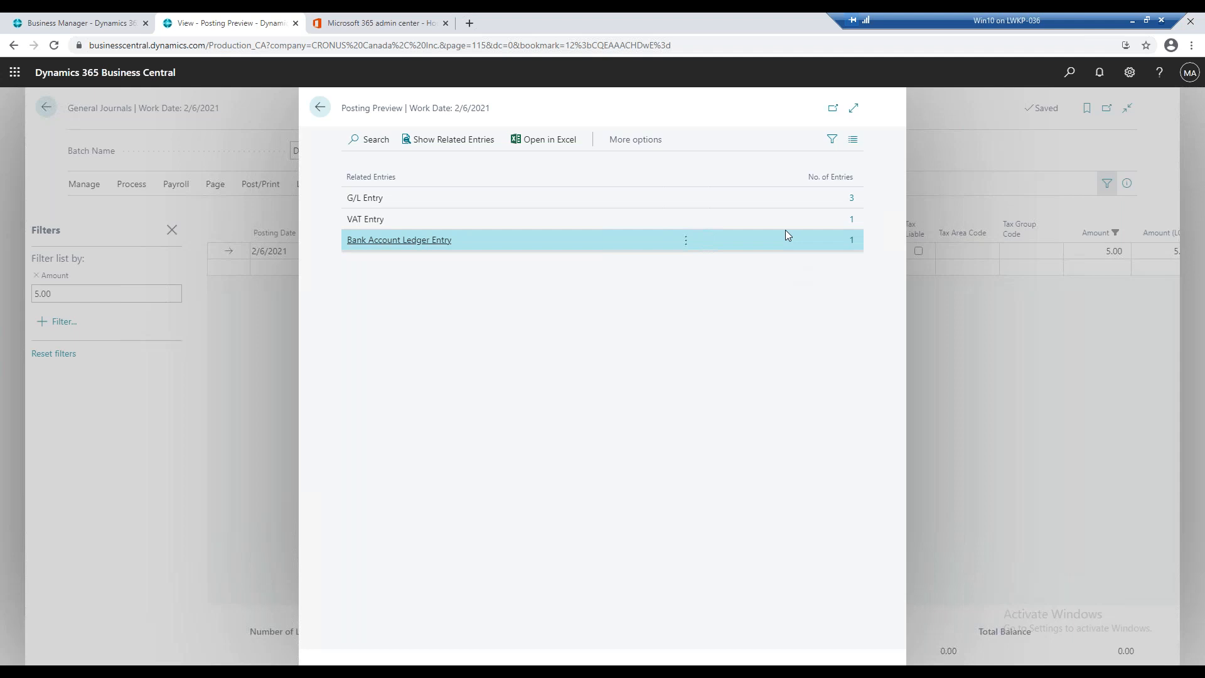
click(852, 199)
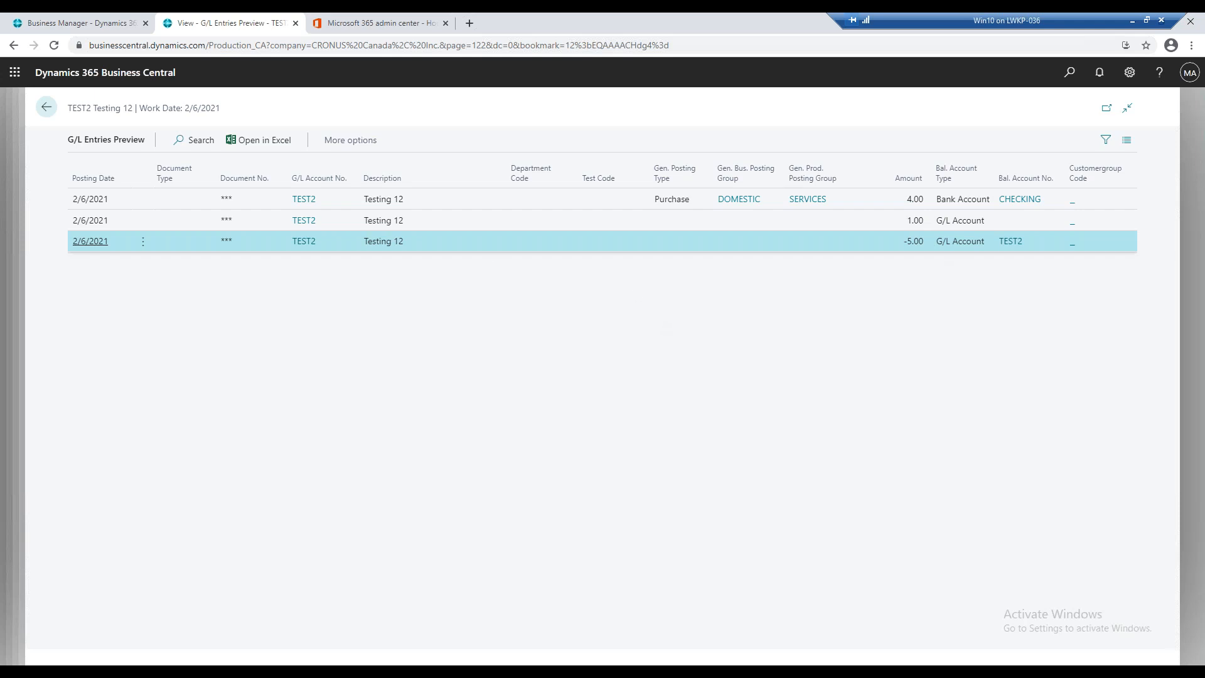
click(52, 113)
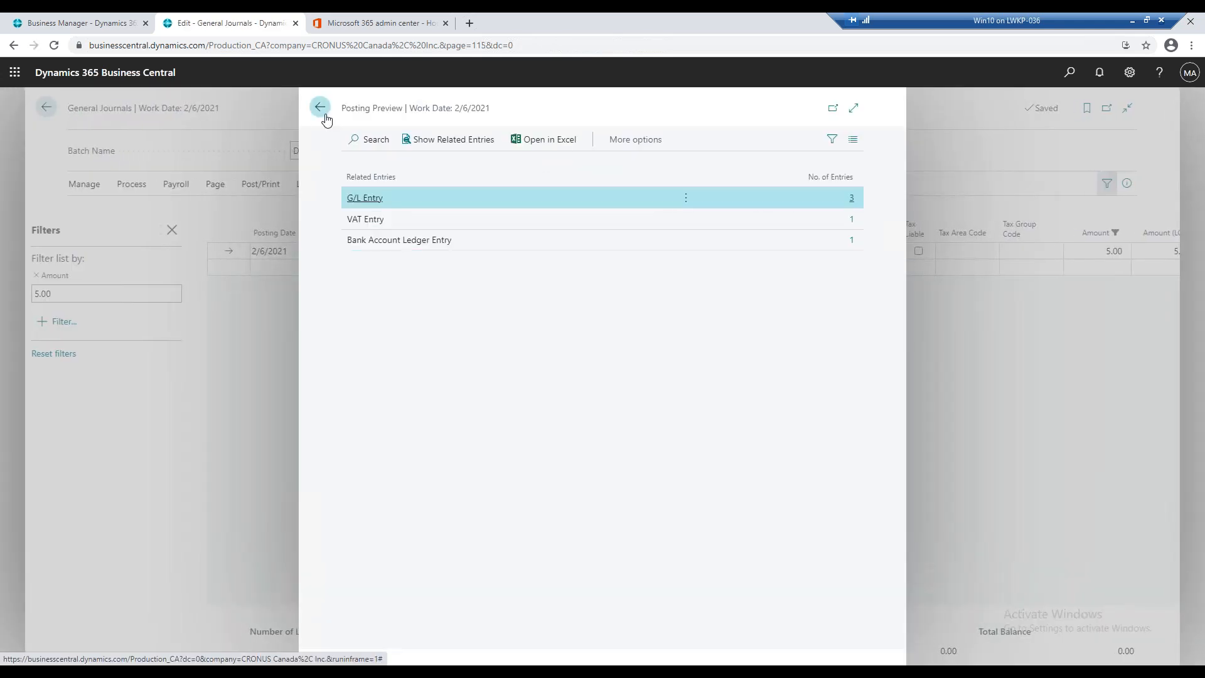
click(322, 110)
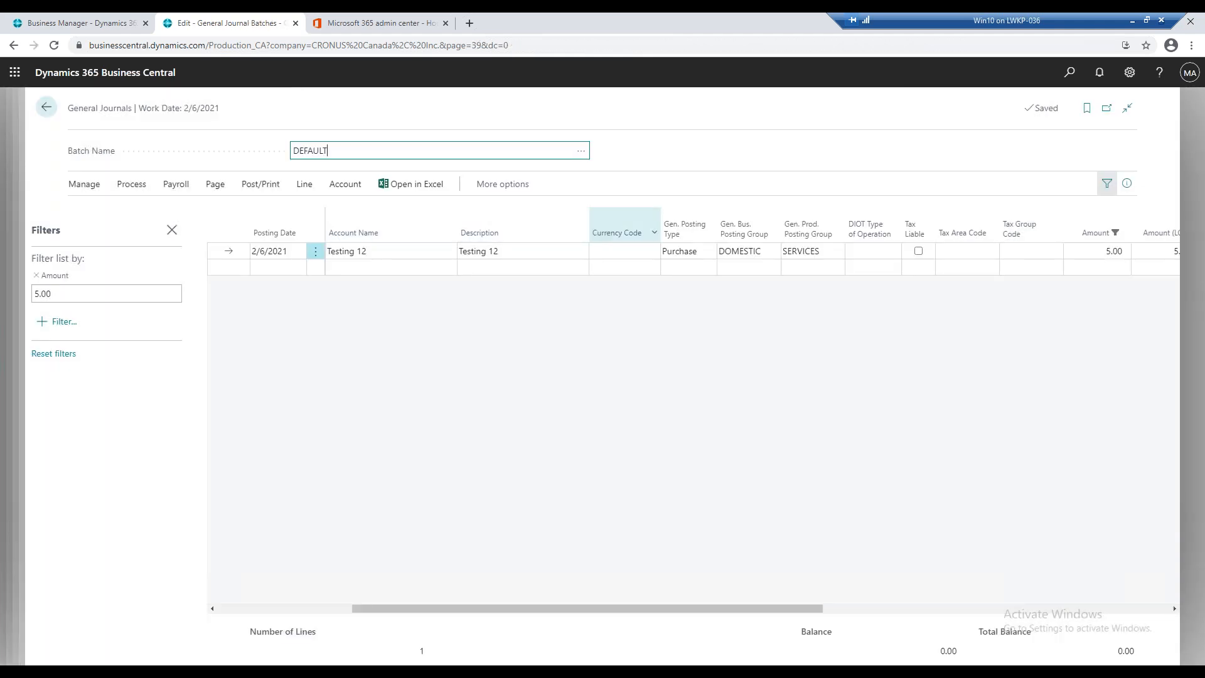
Remove the Amount filter and try to preview the posting of all lines in the DEFAULT batch
click(39, 276)
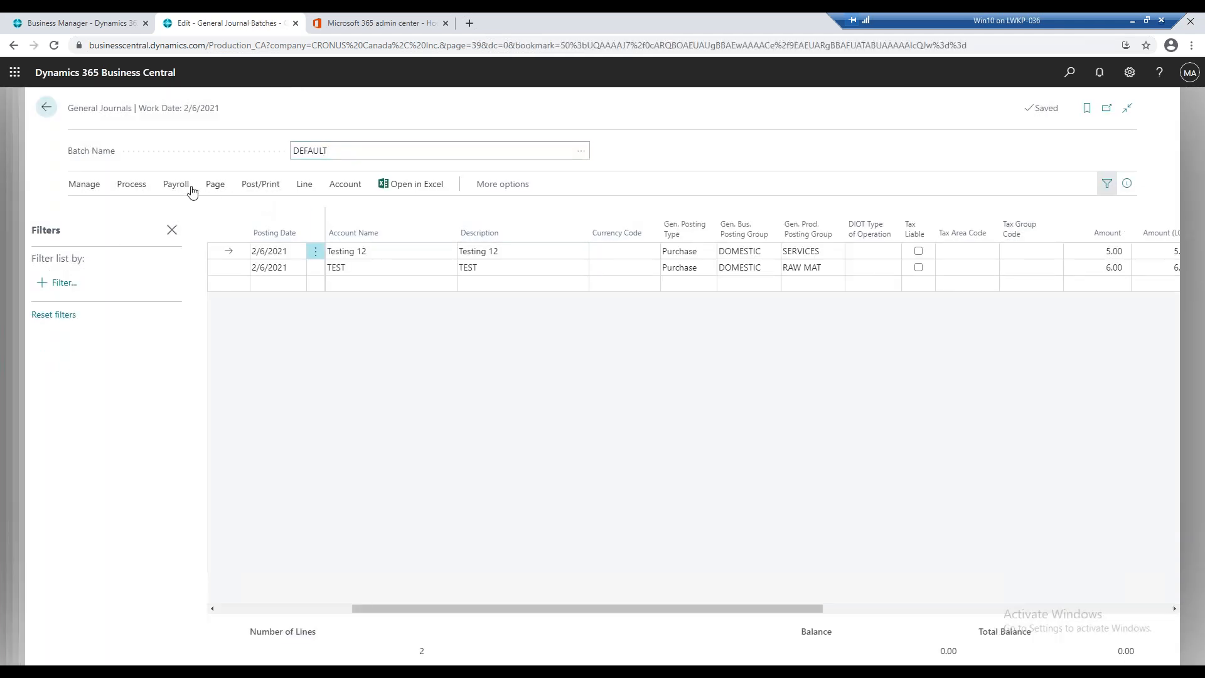
click(275, 188)
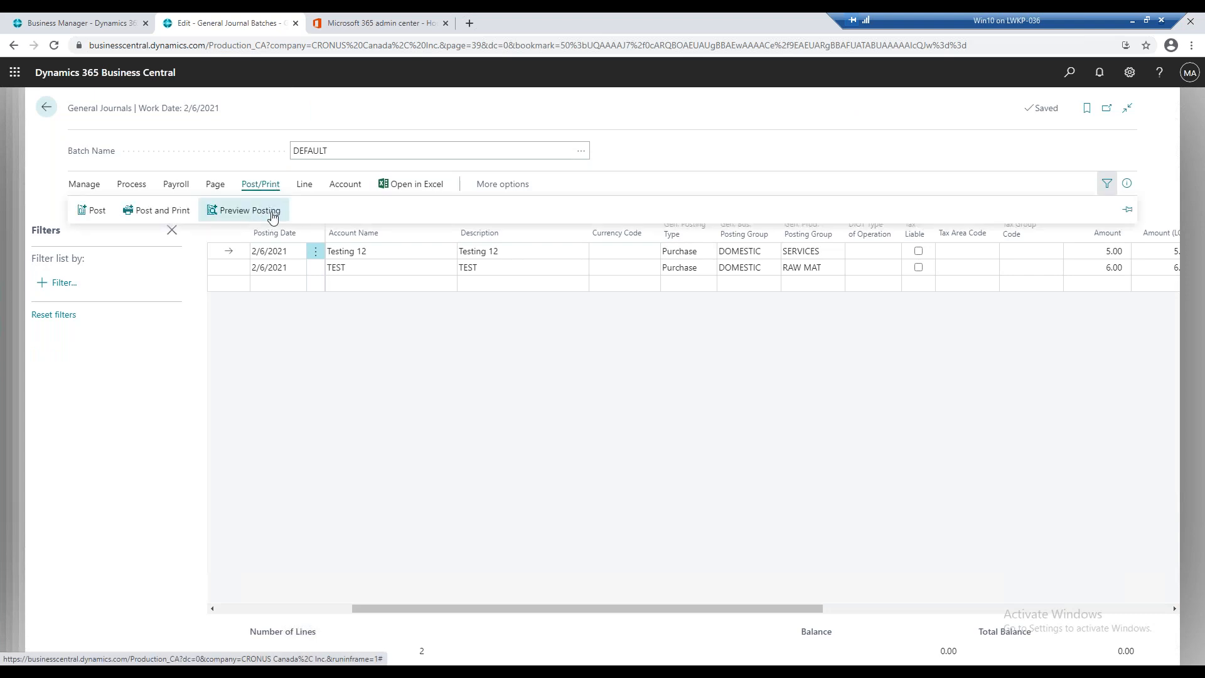
click(273, 213)
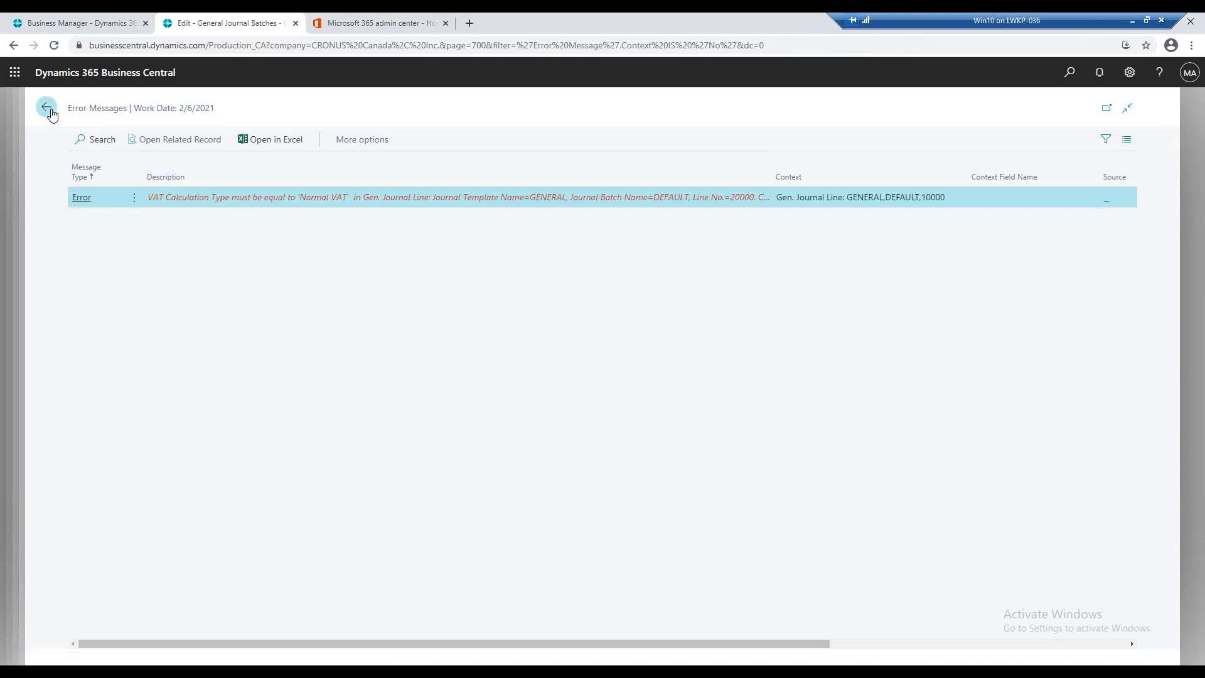
click(138, 139)
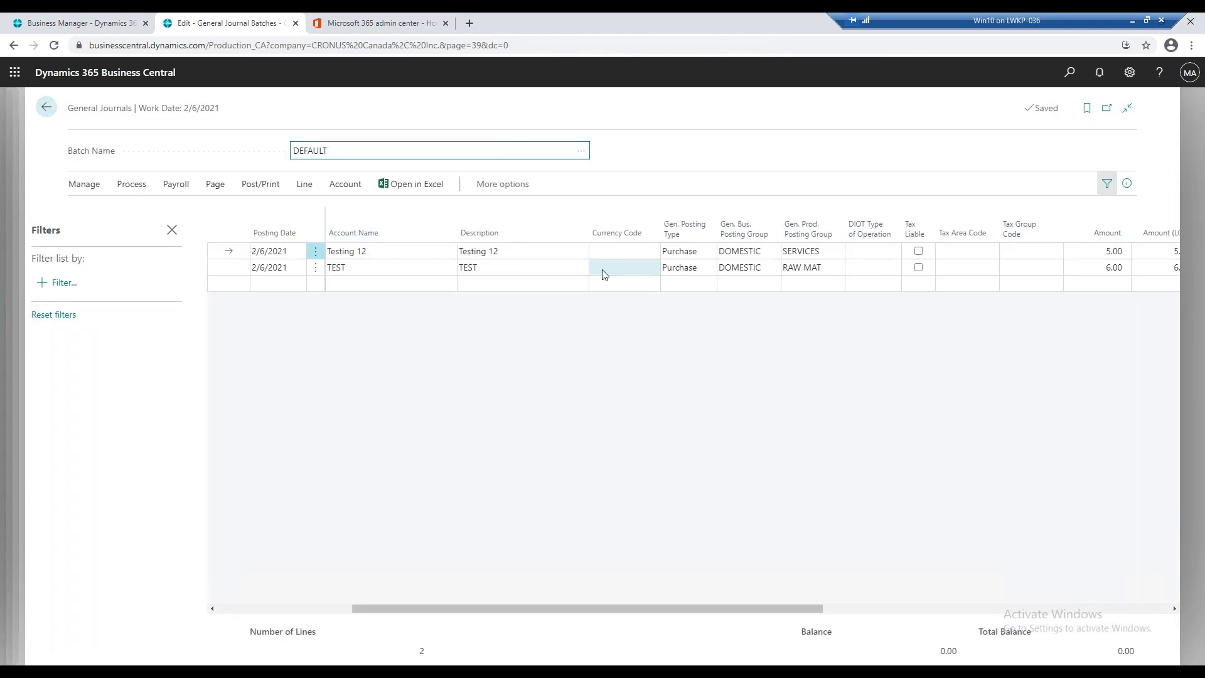
Set the Gen. Prod. Posting Group of the TEST line to SERVICES and preview the journal's posting
click(812, 268)
key(BackSpace)
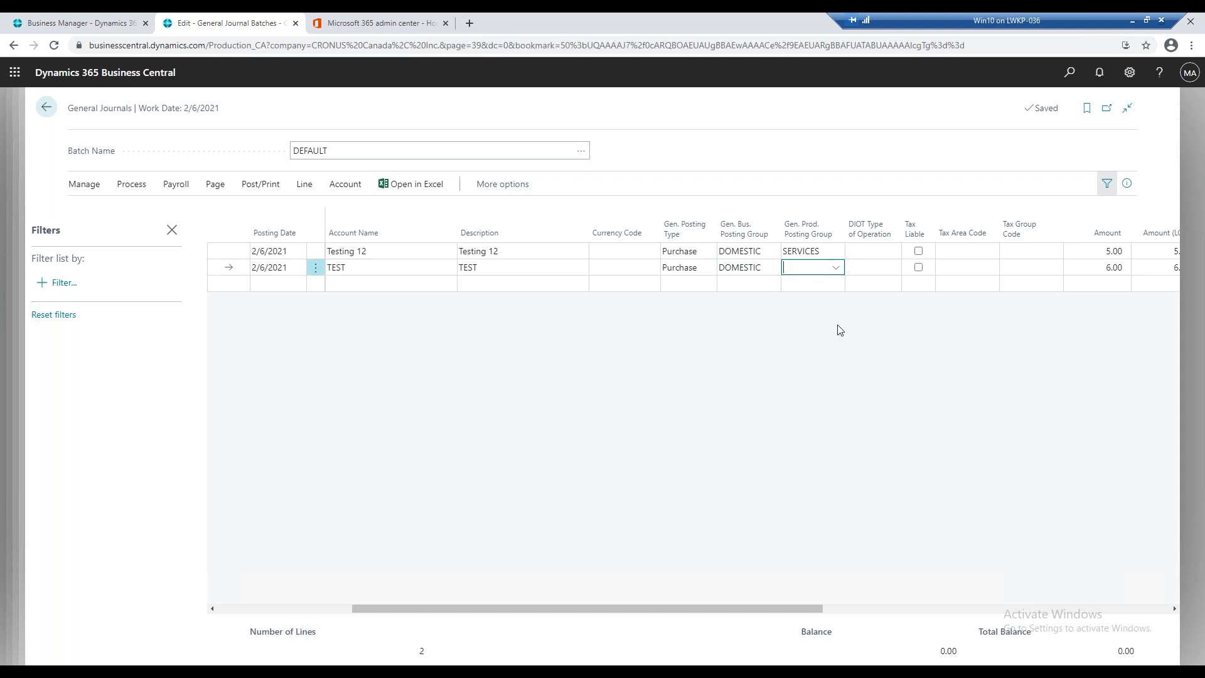
text(SER)
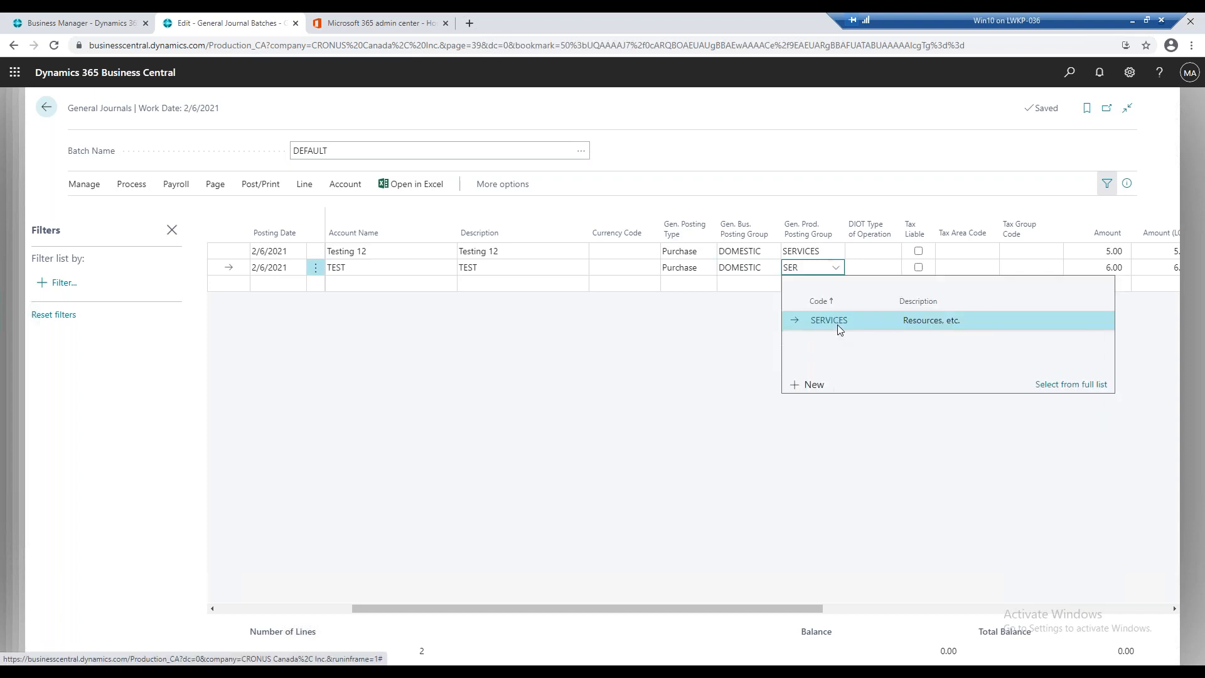
click(857, 320)
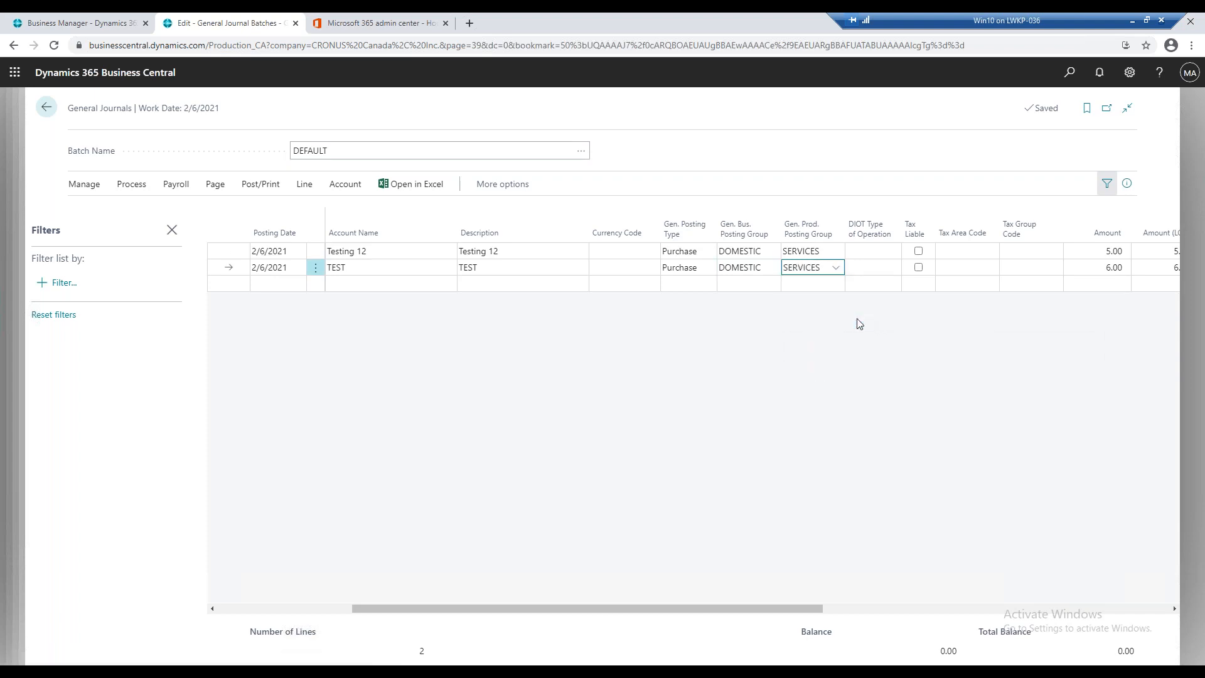
key(Tab)
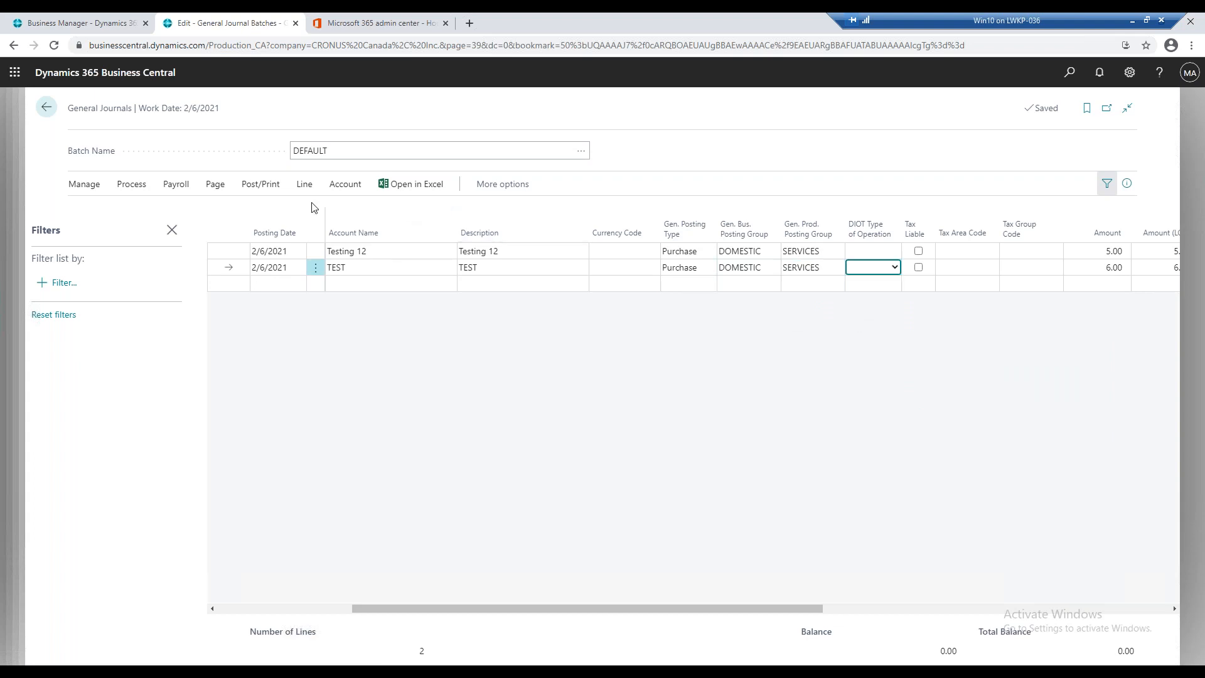
click(261, 190)
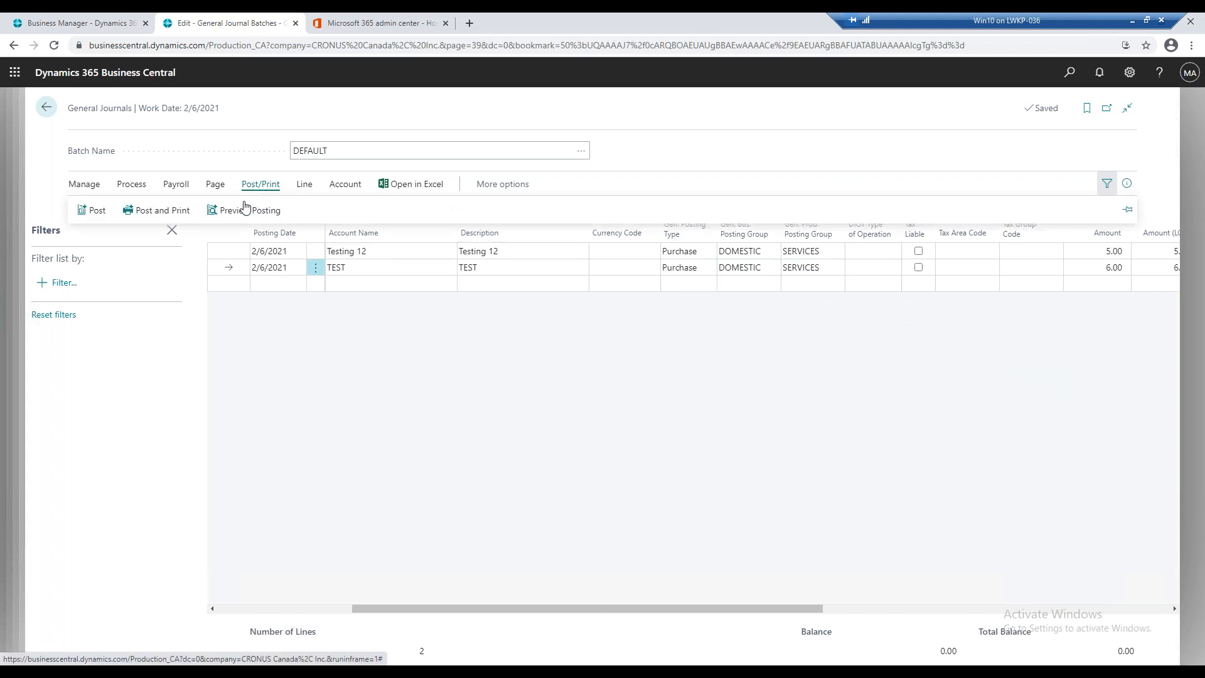
click(245, 208)
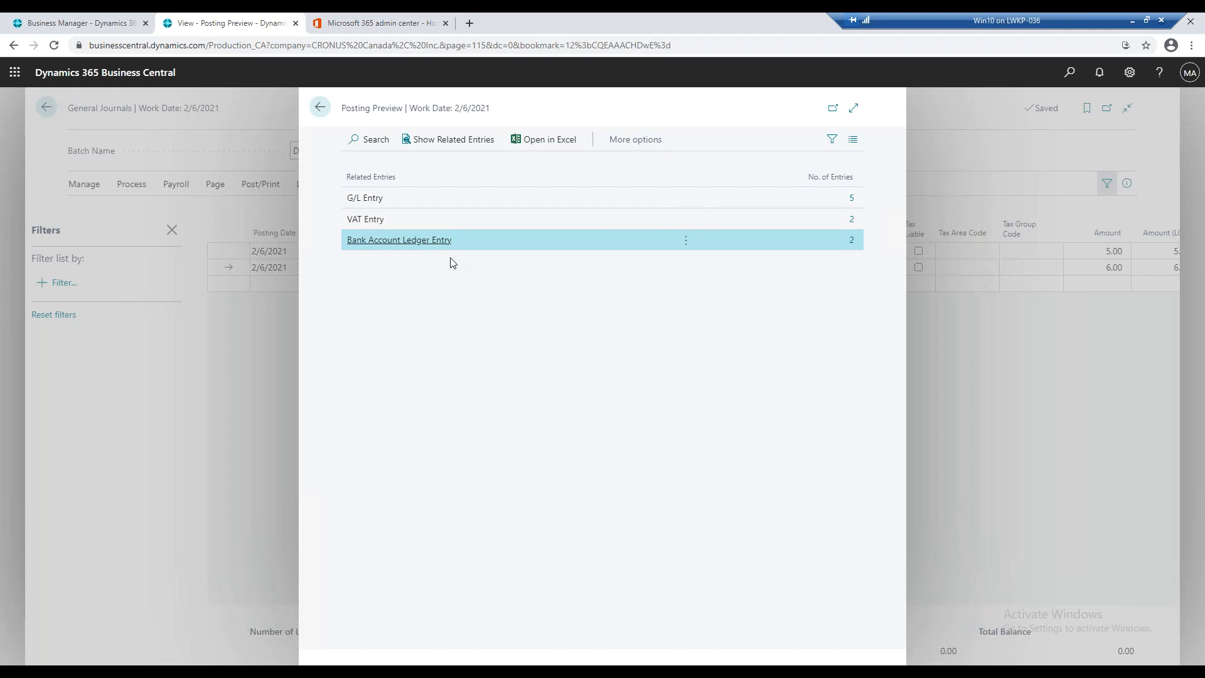
Open the G/L entries listed in the posting preview
click(850, 201)
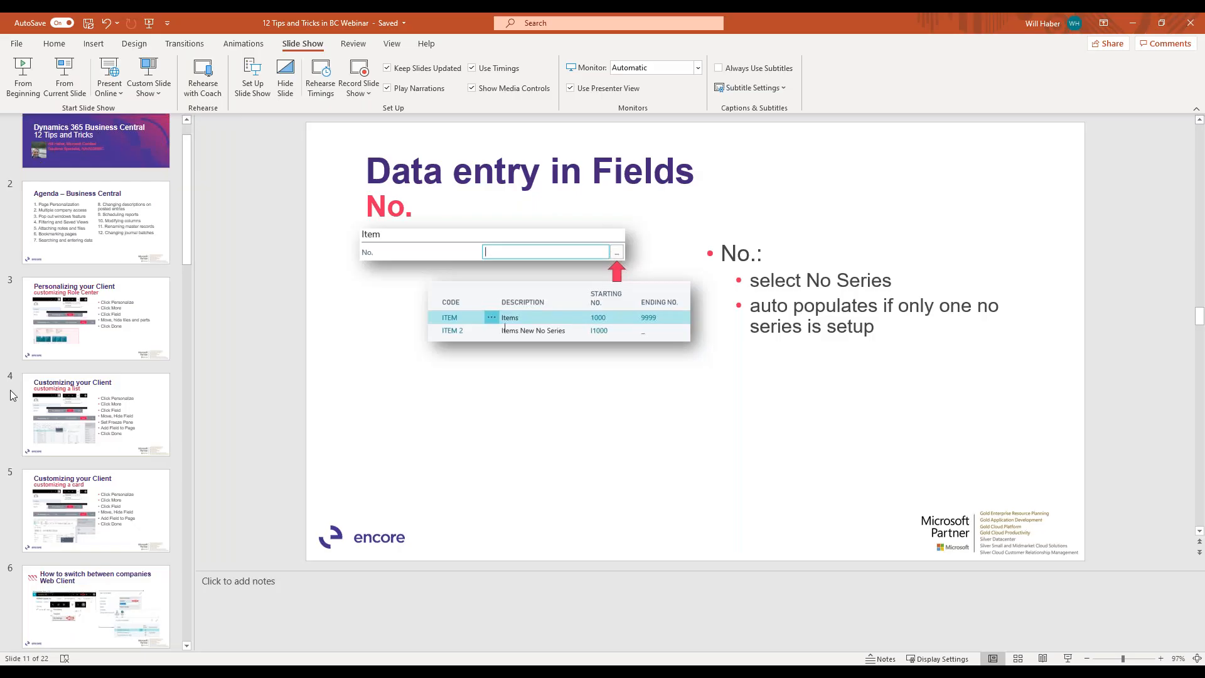
Switch to PowerPoint and select slide 20, "Thank you! Questions?"
scroll(91, 350, down, 5)
scroll(88, 350, down, 12)
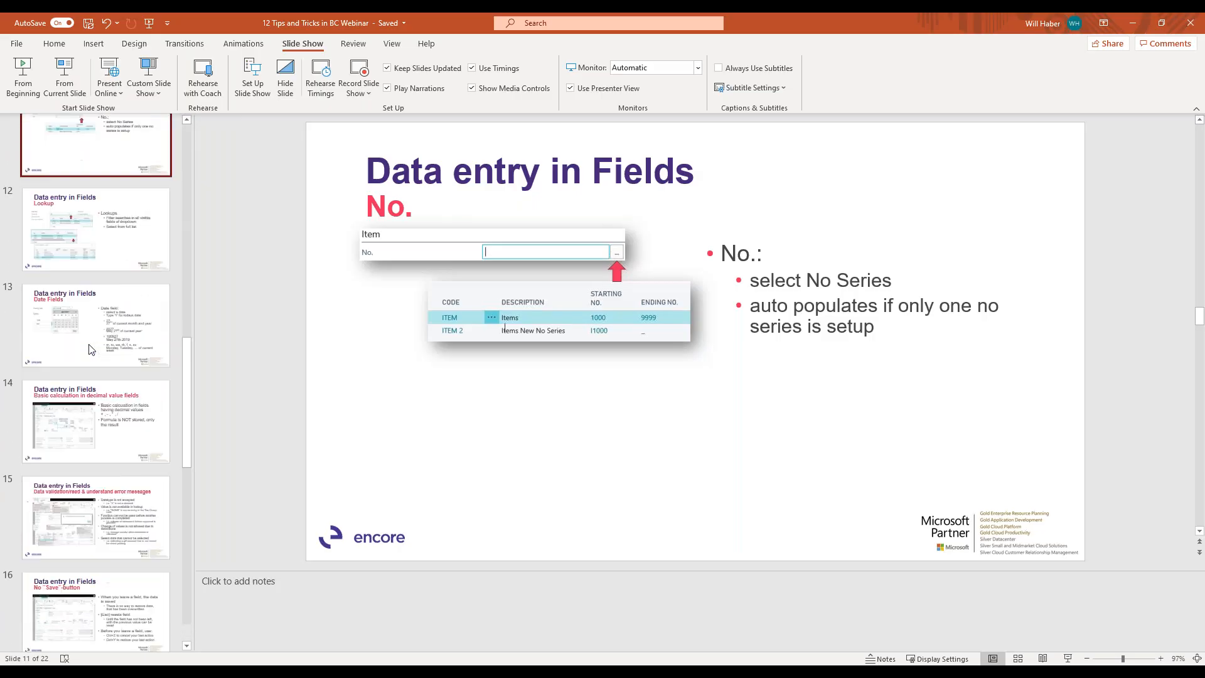
click(92, 428)
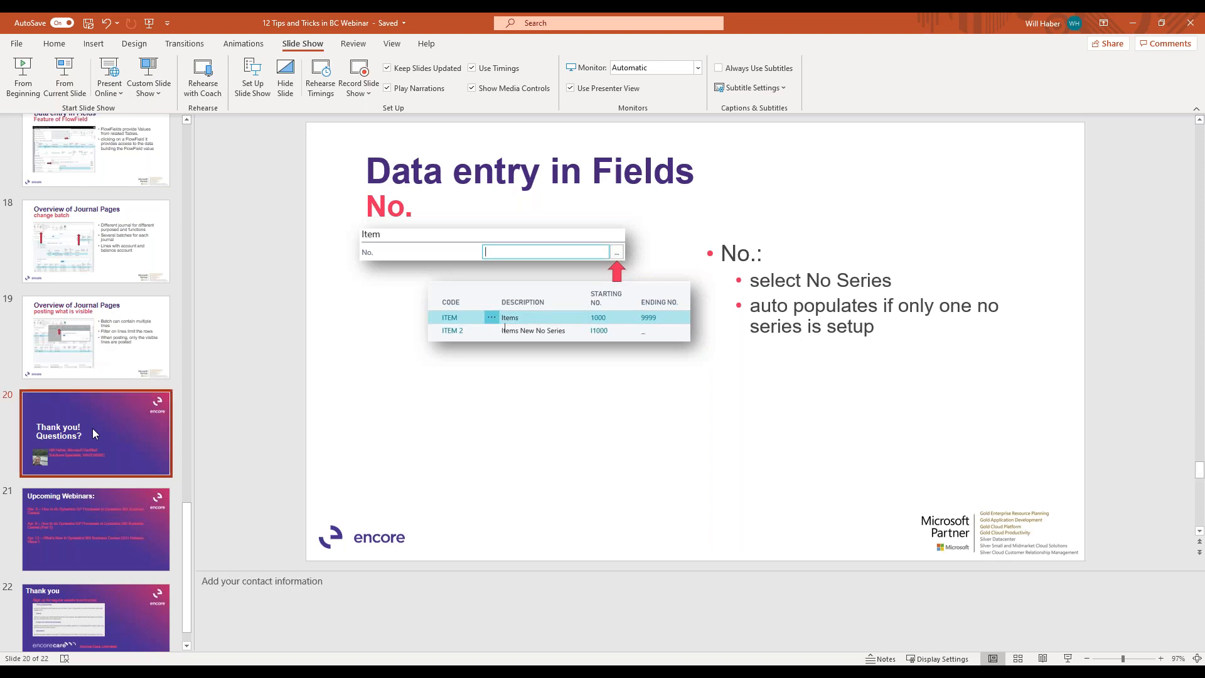
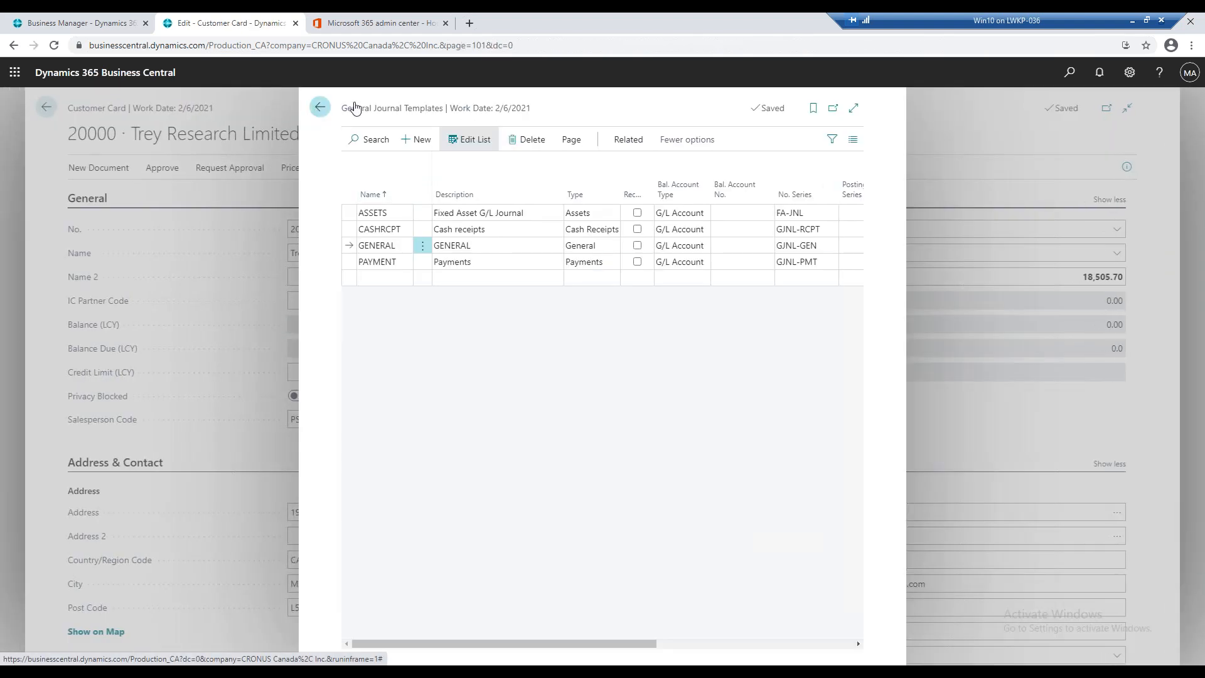
In Business Central, leave the General Journal Templates list and the Trey Research Limited. customer card
click(319, 109)
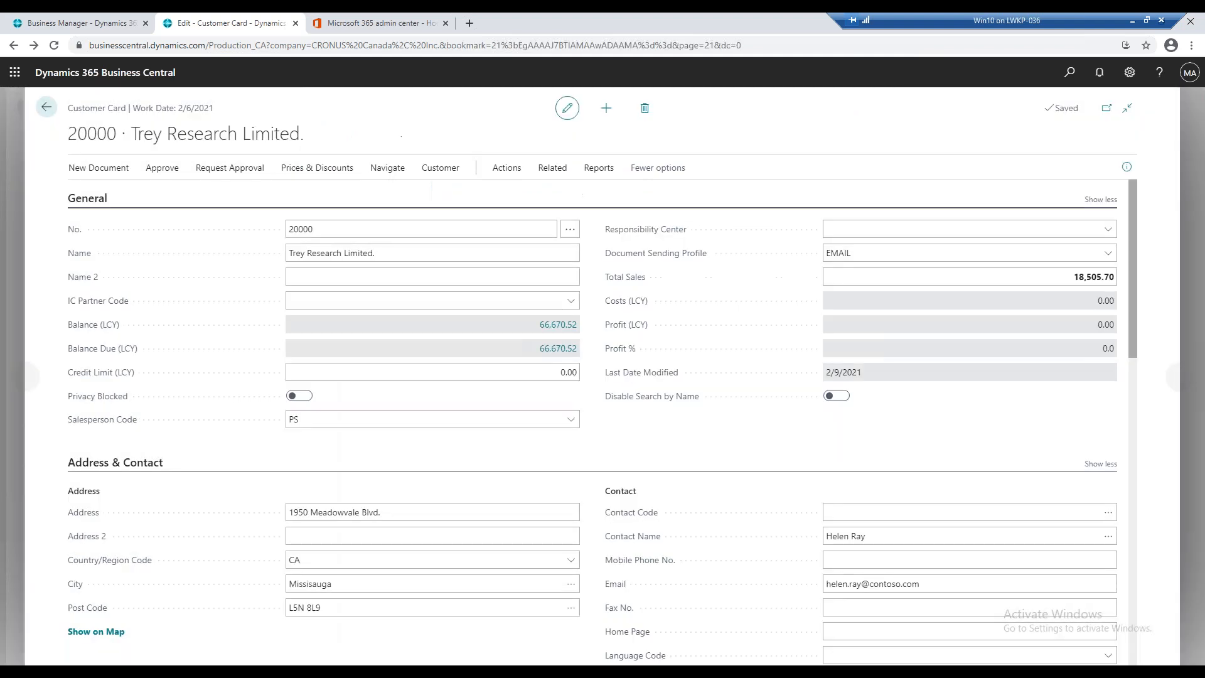
click(47, 114)
click(45, 115)
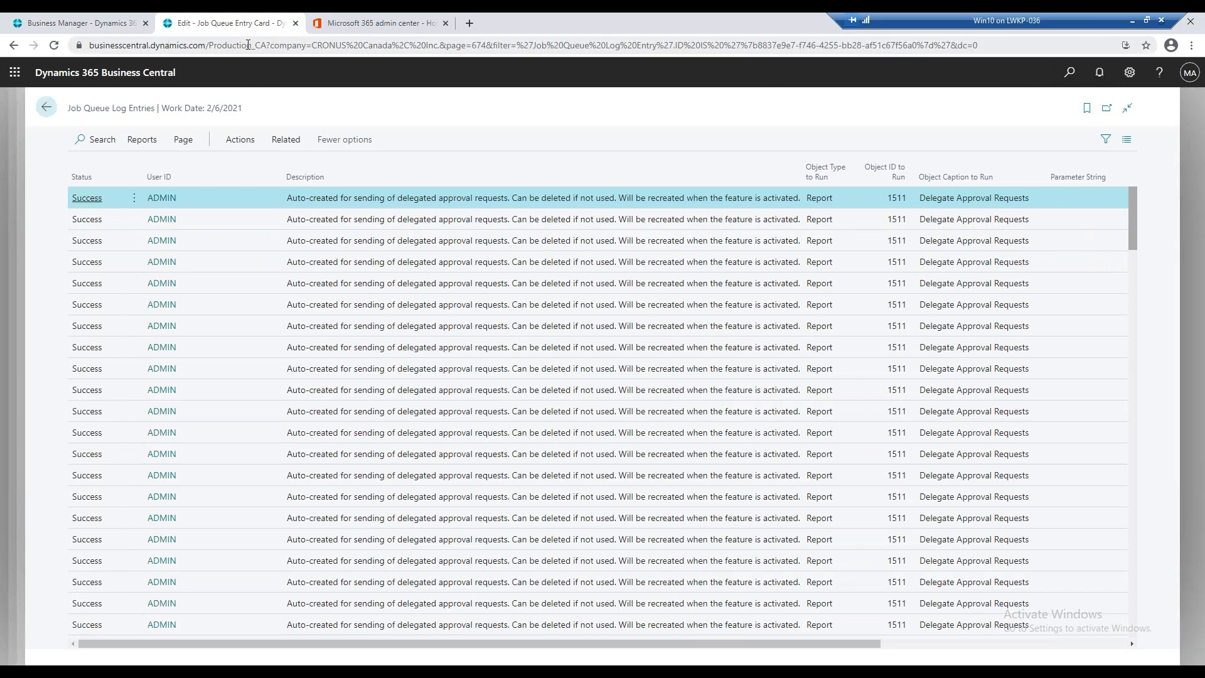
Switch to the My Company session and dismiss the Company Setup guide
click(112, 28)
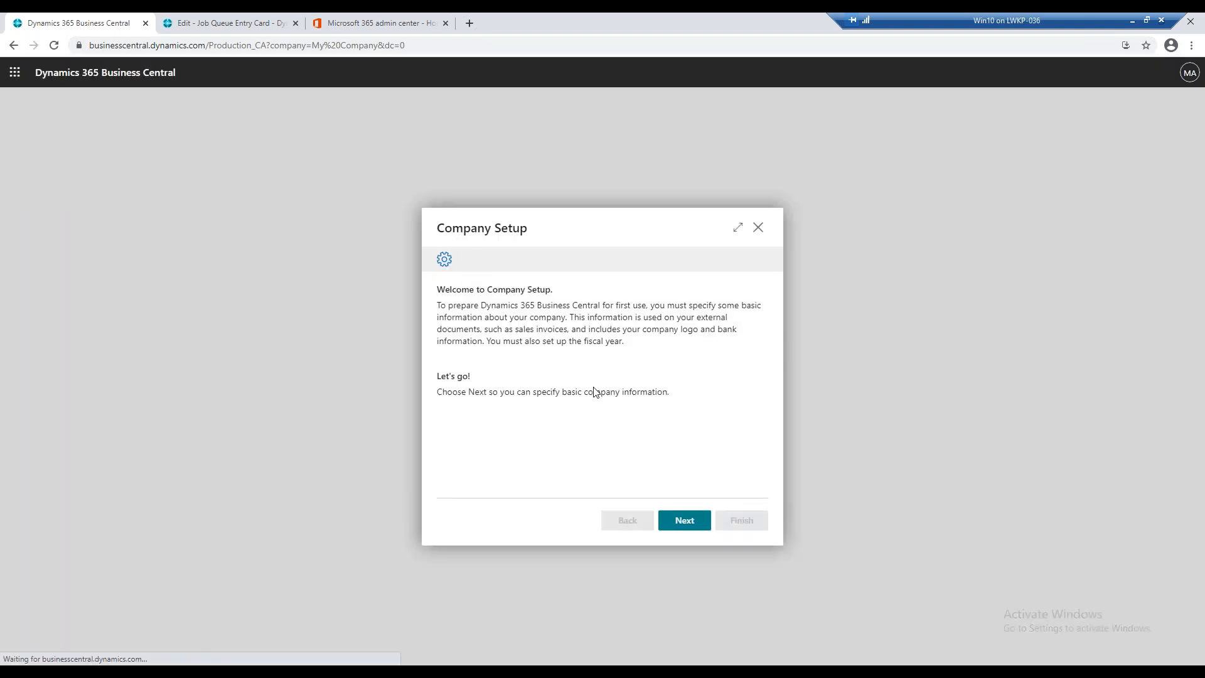
click(758, 227)
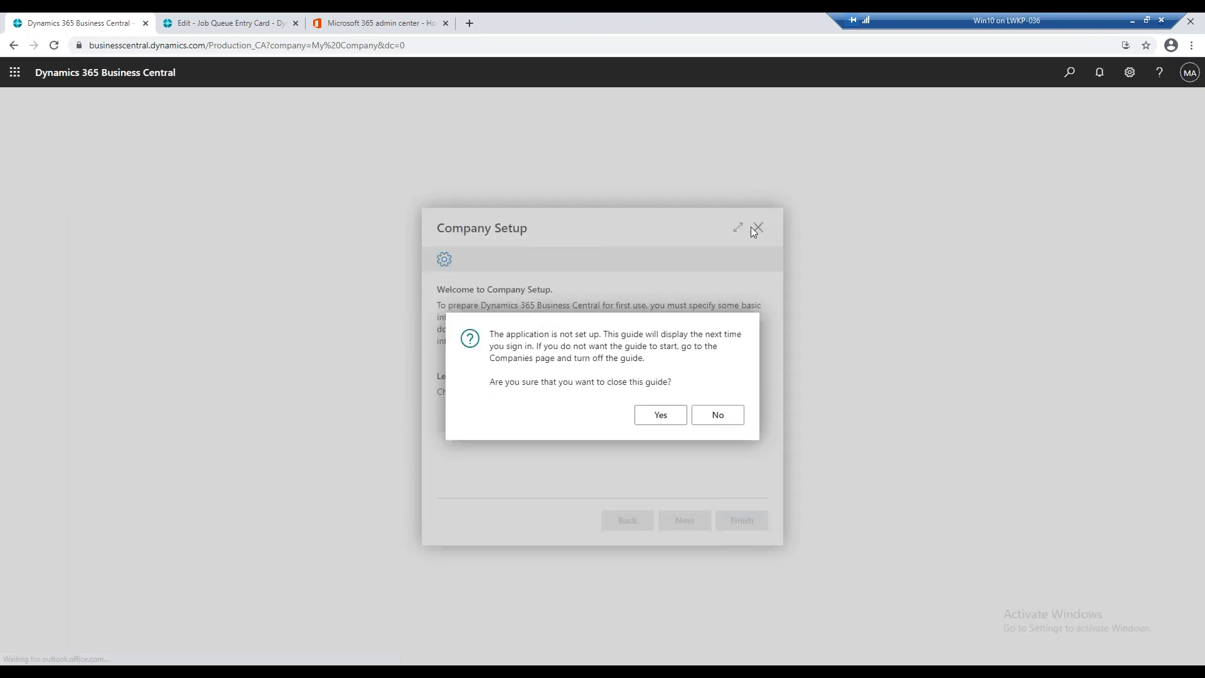
click(652, 418)
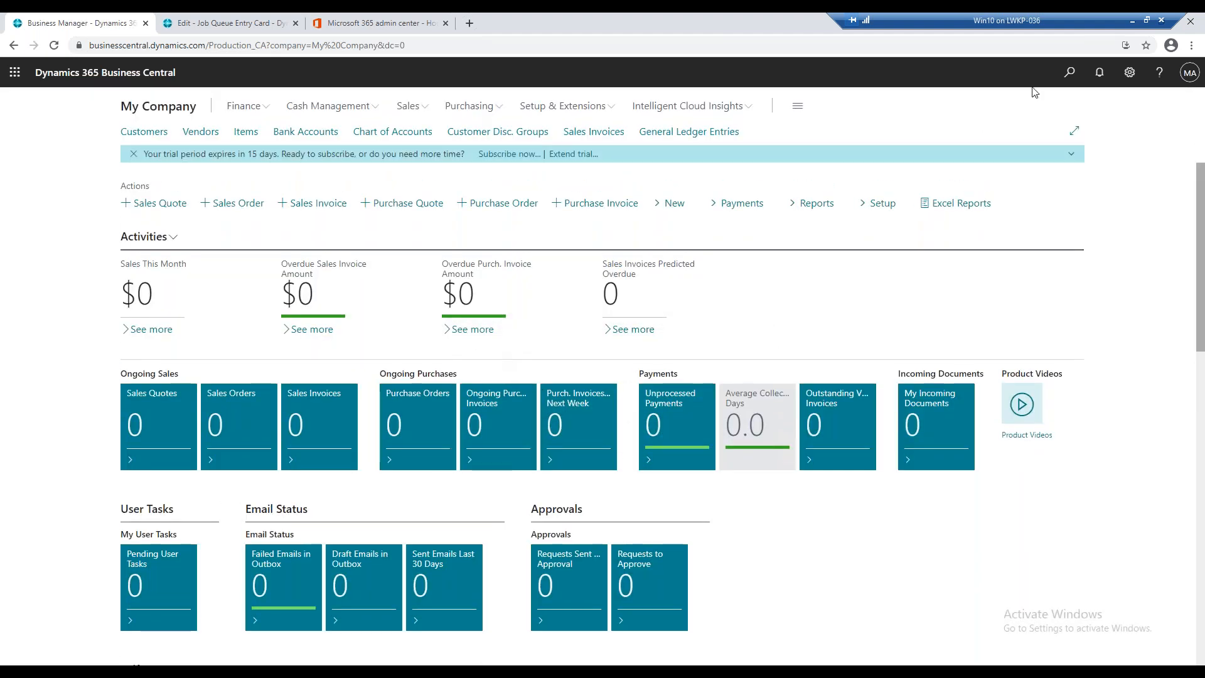
Search for BOOK and bookmark the Data Migration Settings page from the results
click(1070, 78)
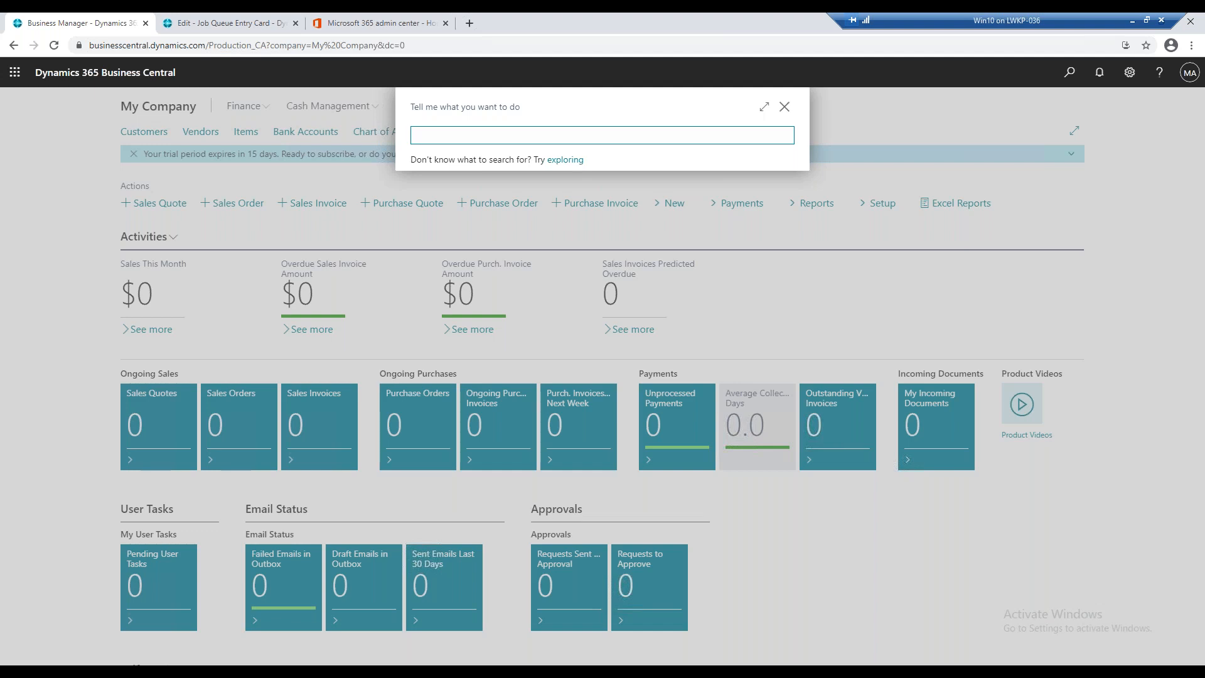
text(BOOK)
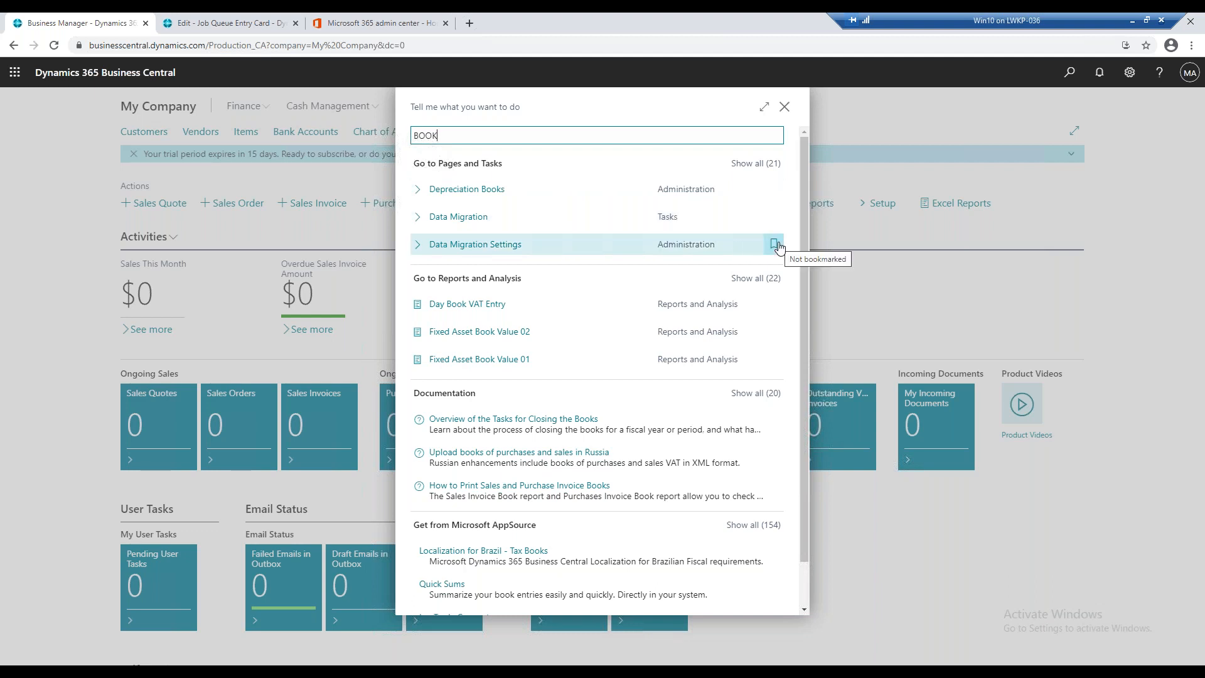
click(775, 244)
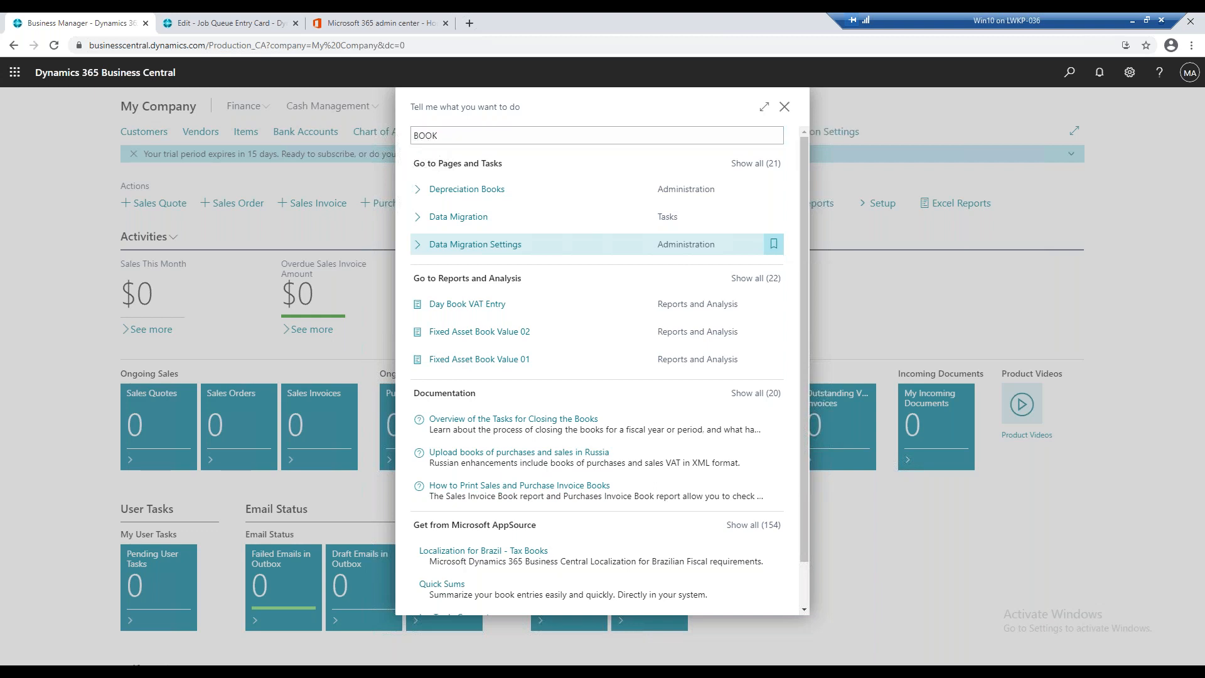
Search for "navig" to look for a navigation page, clear the term and close the search
click(535, 137)
key(BackSpace)
text(nai)
key(BackSpace)
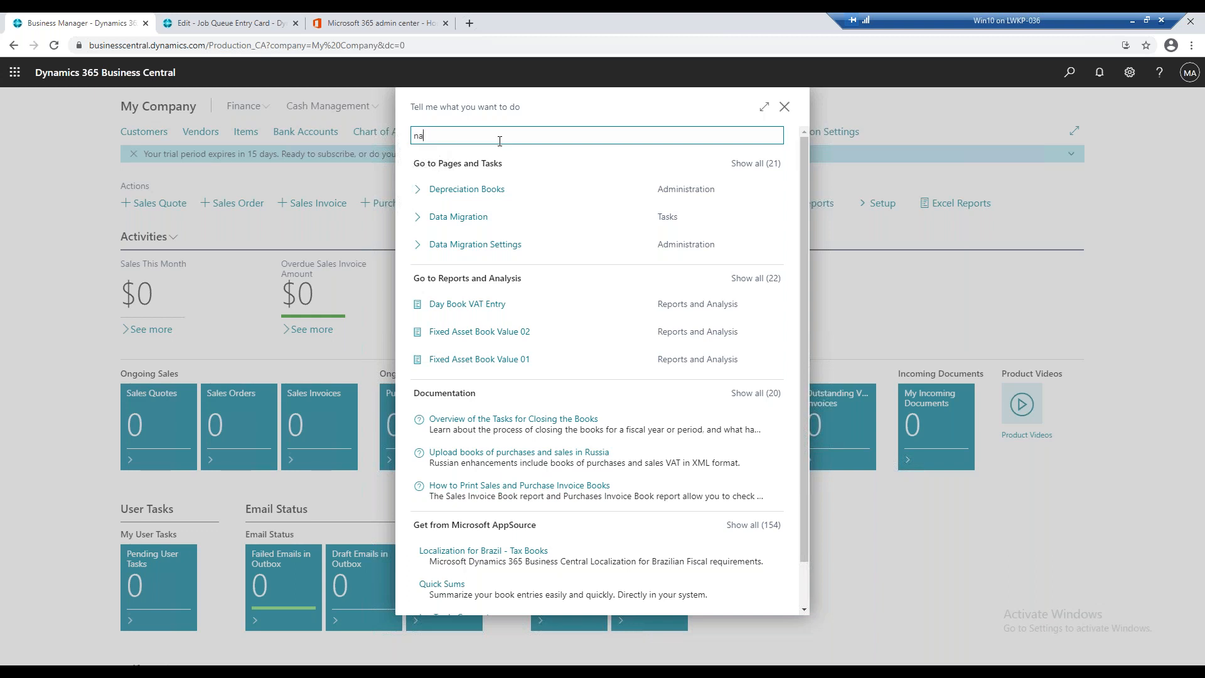
text(vig)
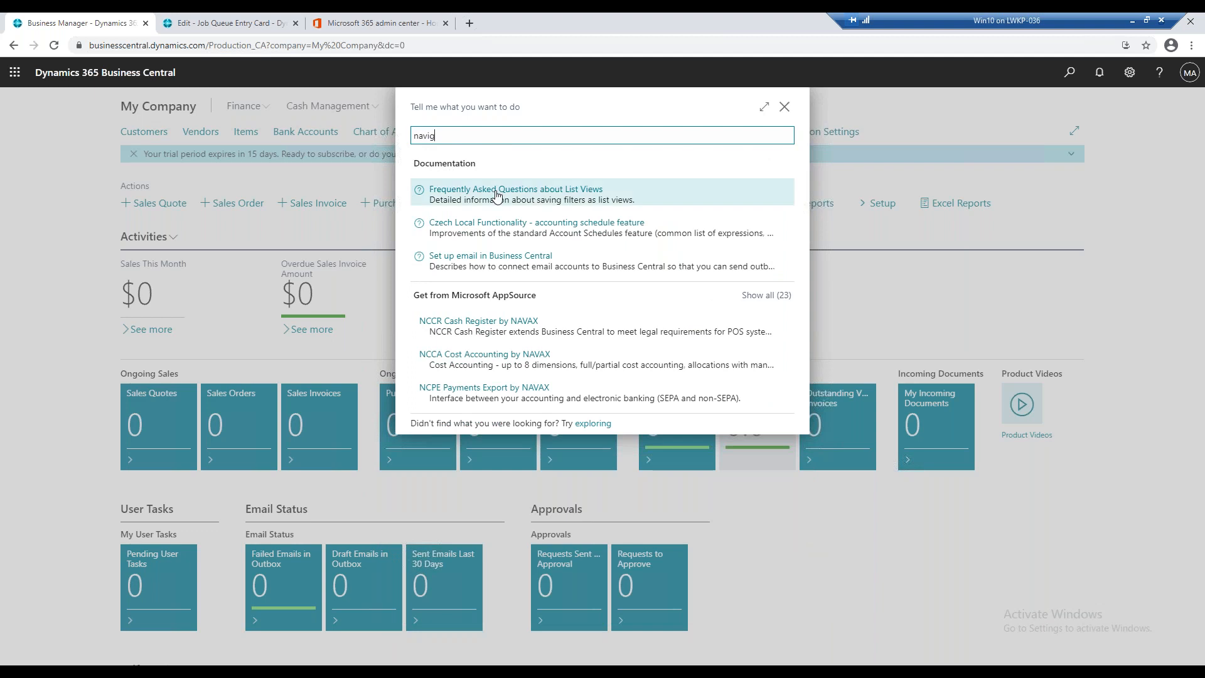
key(BackSpace)
key(BackSpace)
key(BackSpace)
key(BackSpace)
key(BackSpace)
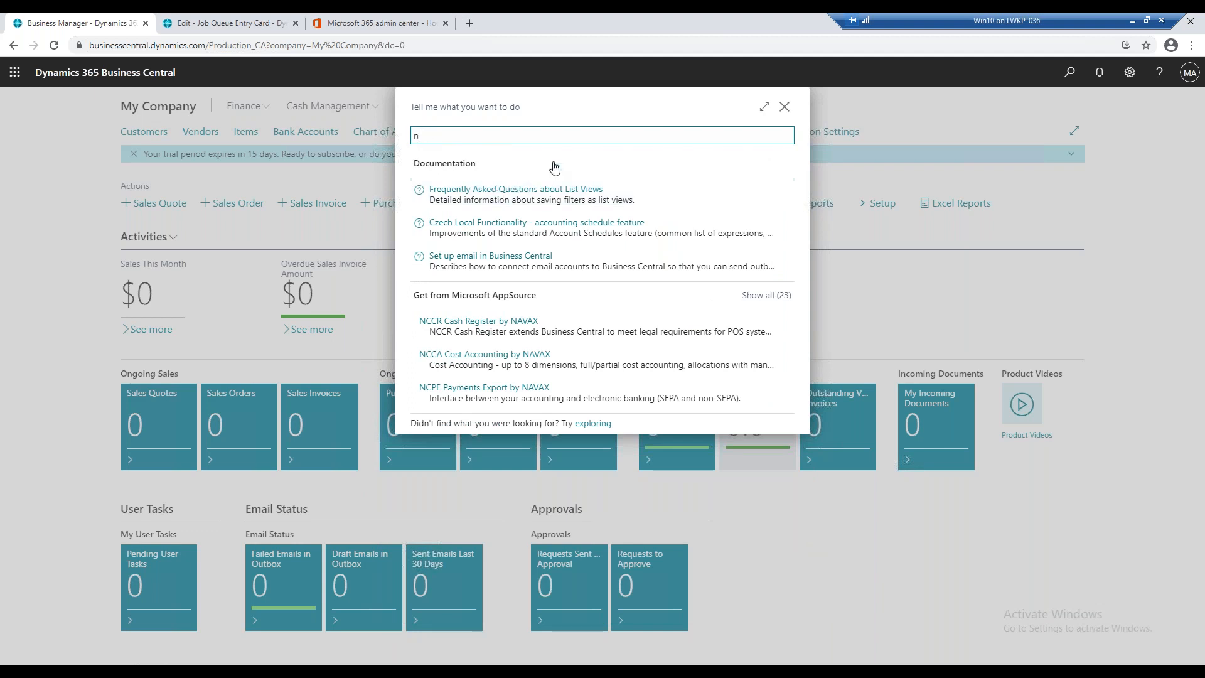
click(785, 108)
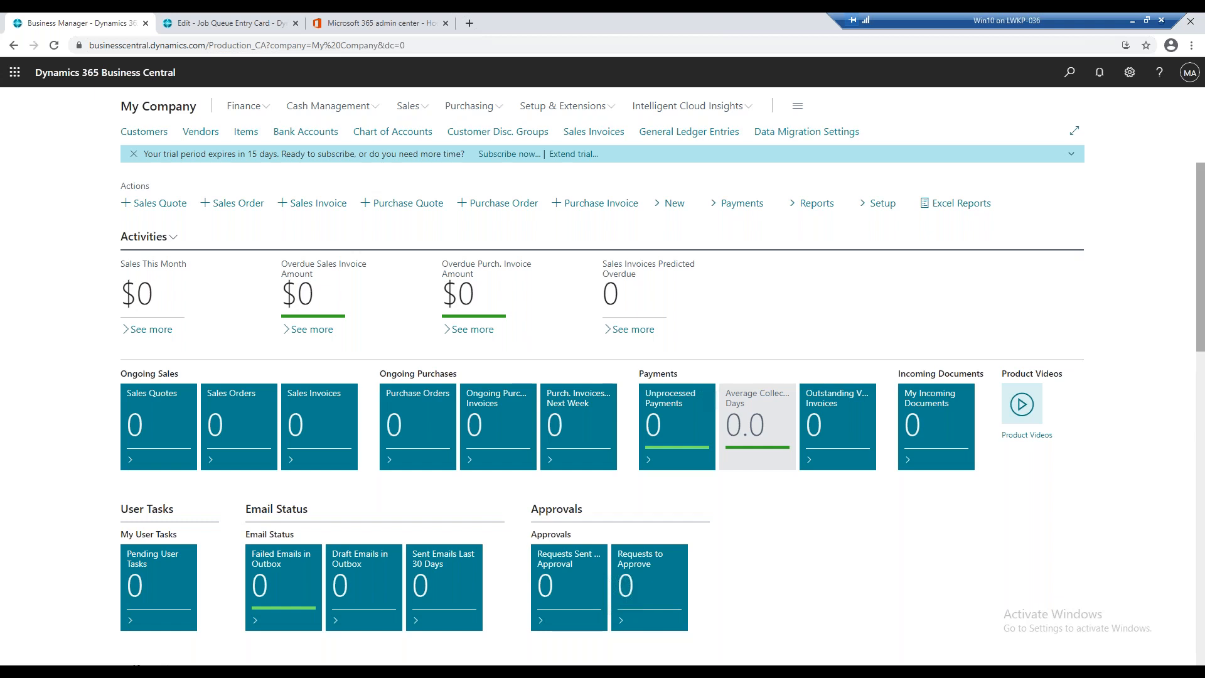
Search for "profil" and open the Profiles (Roles) list
click(1075, 74)
text(profil)
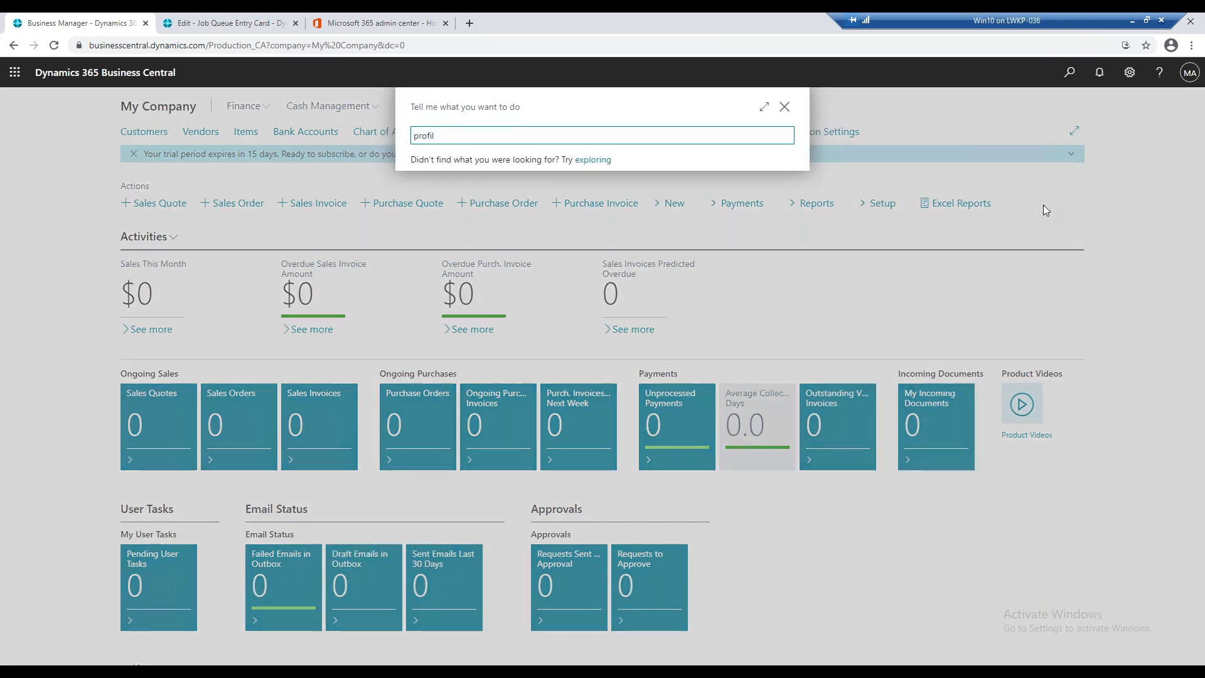
click(525, 216)
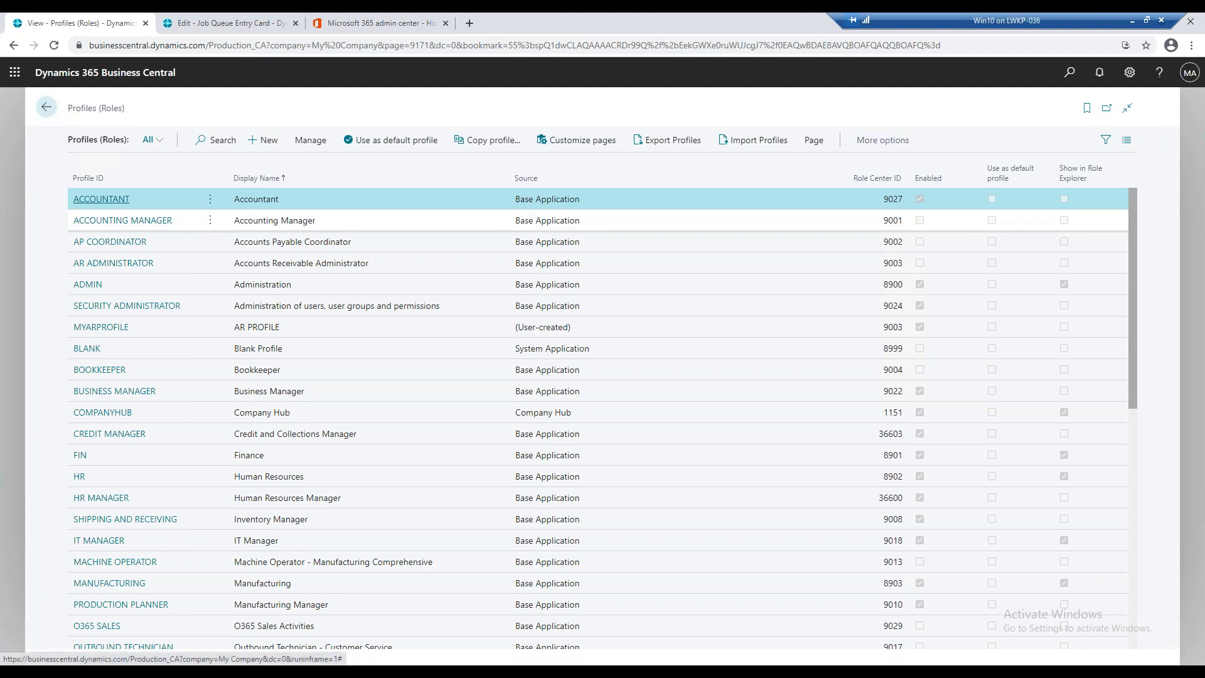
Open the ACCOUNTING MANAGER profile and turn on Show in Role Explorer
click(158, 221)
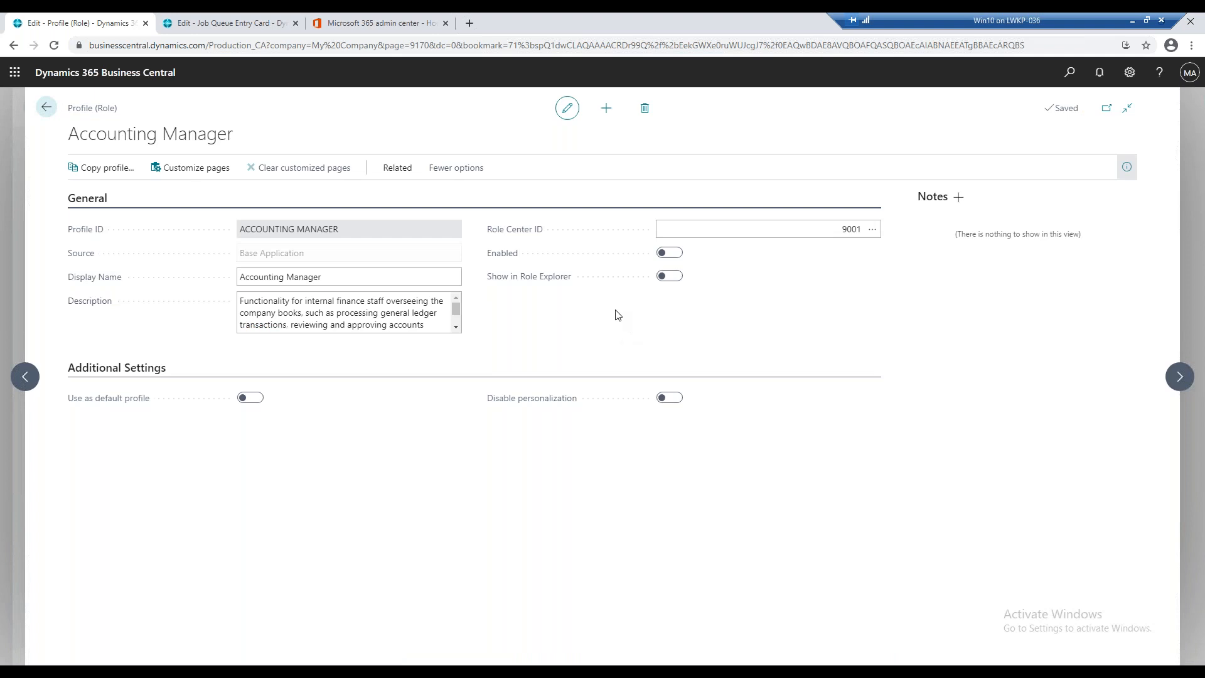
mouse_move(89, 402)
click(669, 278)
Check the roles available in My Settings and close the settings without changing the role
click(1129, 72)
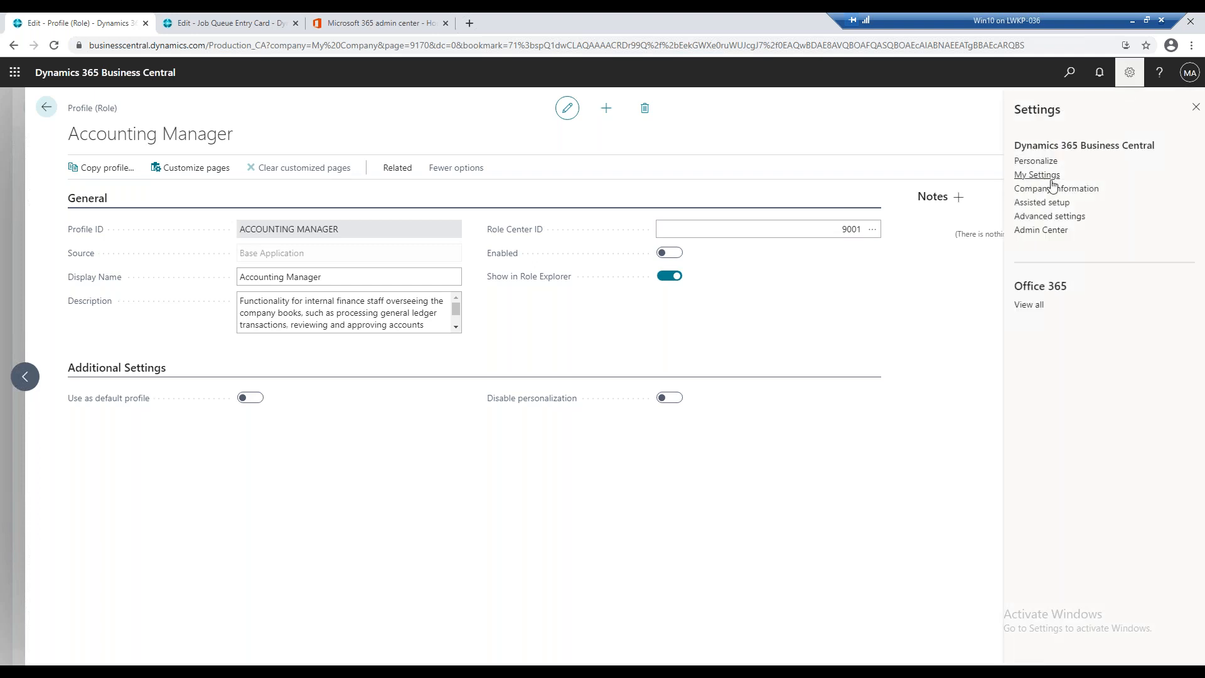
click(1047, 178)
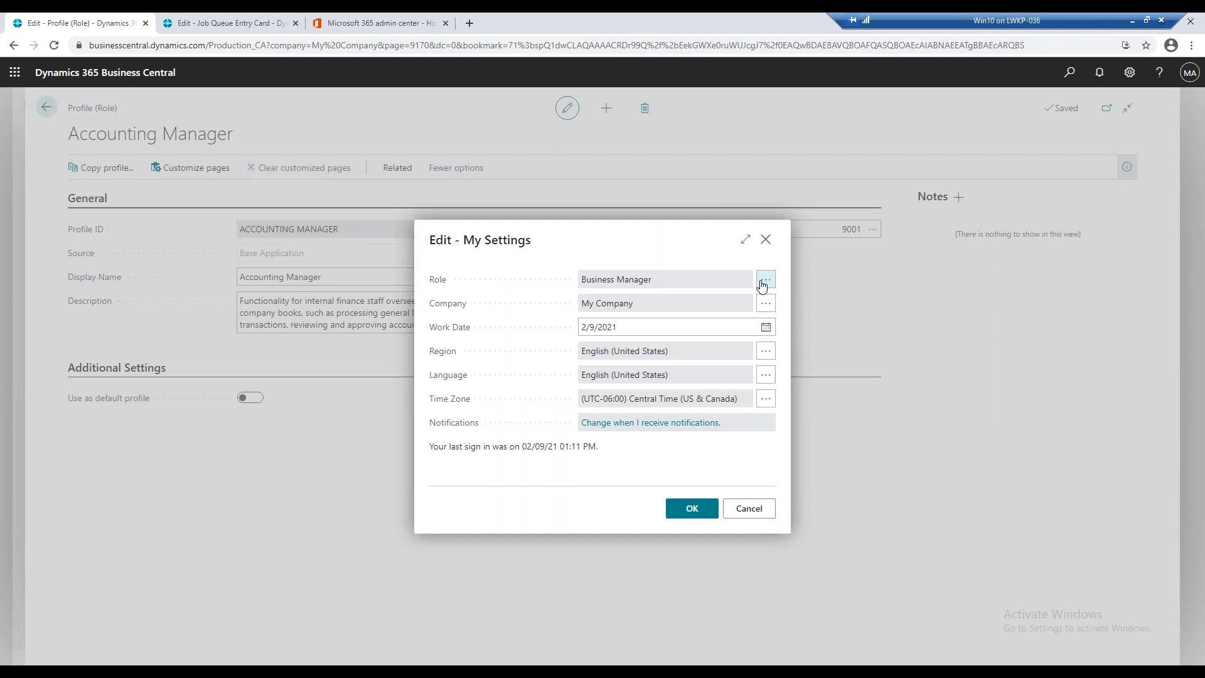
click(762, 287)
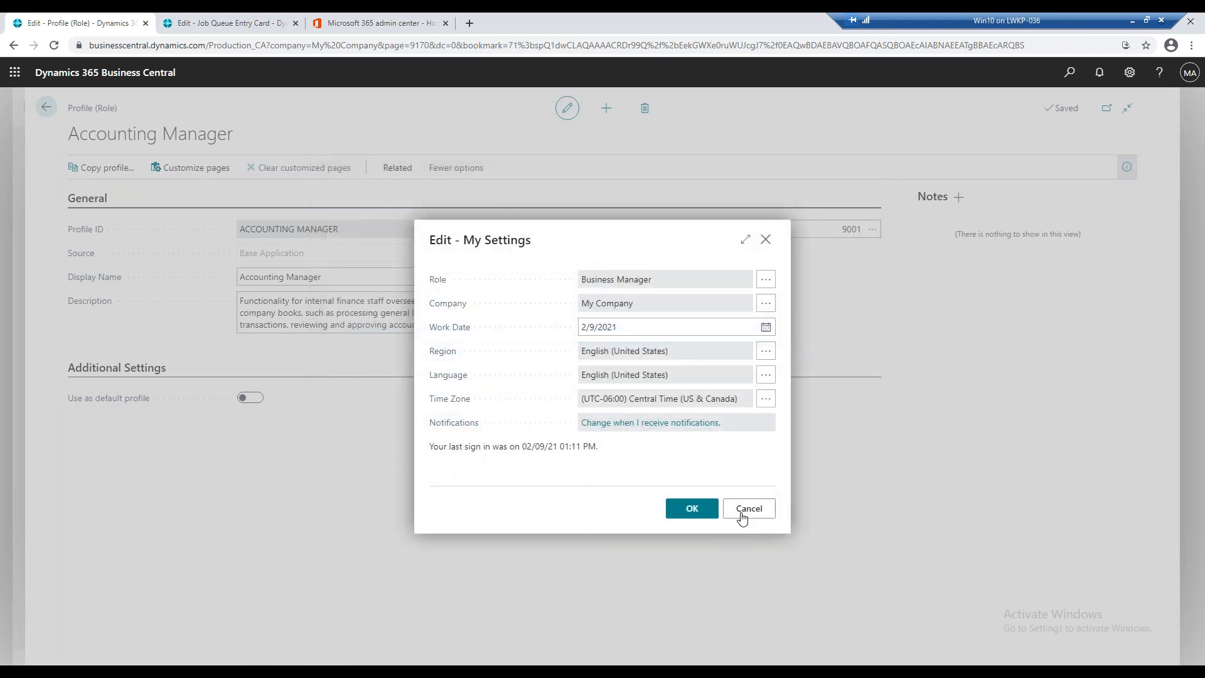
click(744, 510)
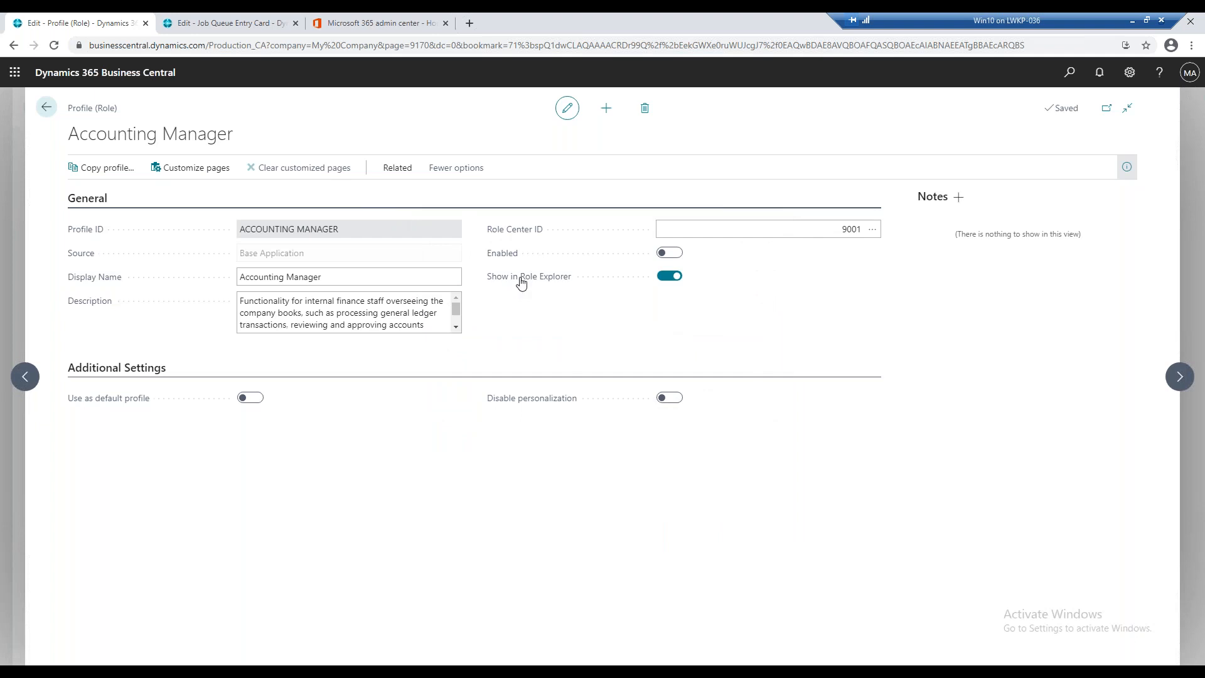
Check what Show in Role Explorer and Enabled control, and enable the ACCOUNTING MANAGER profile
mouse_move(521, 282)
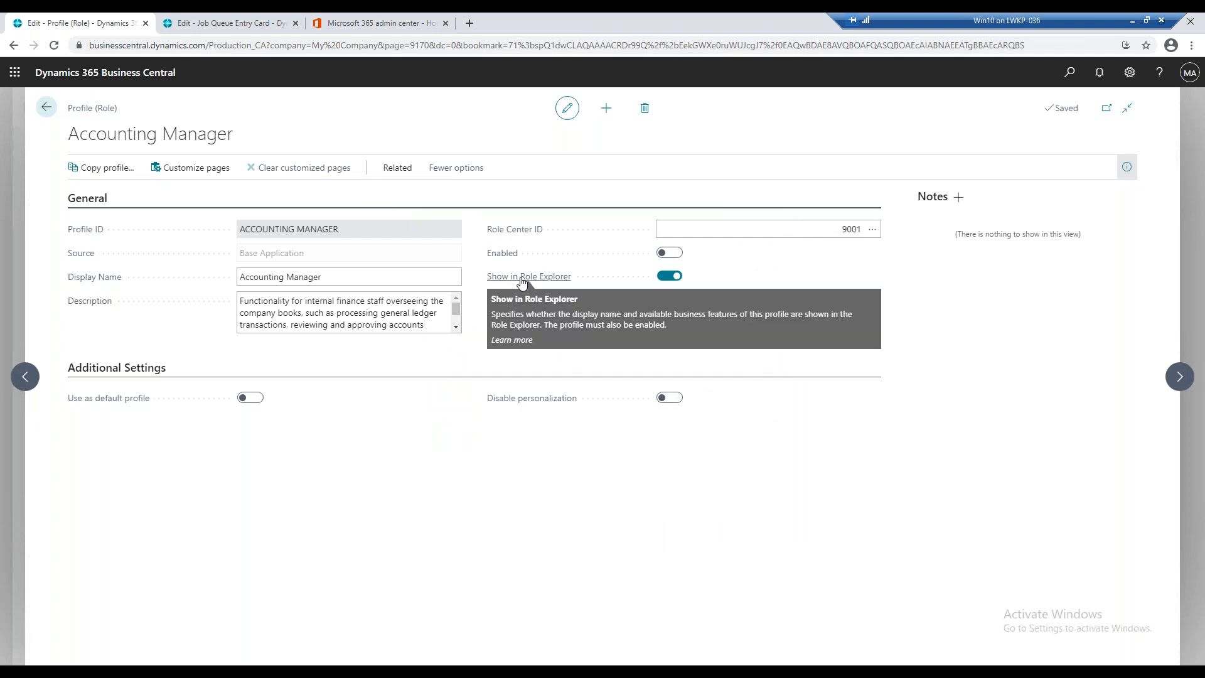
mouse_move(502, 253)
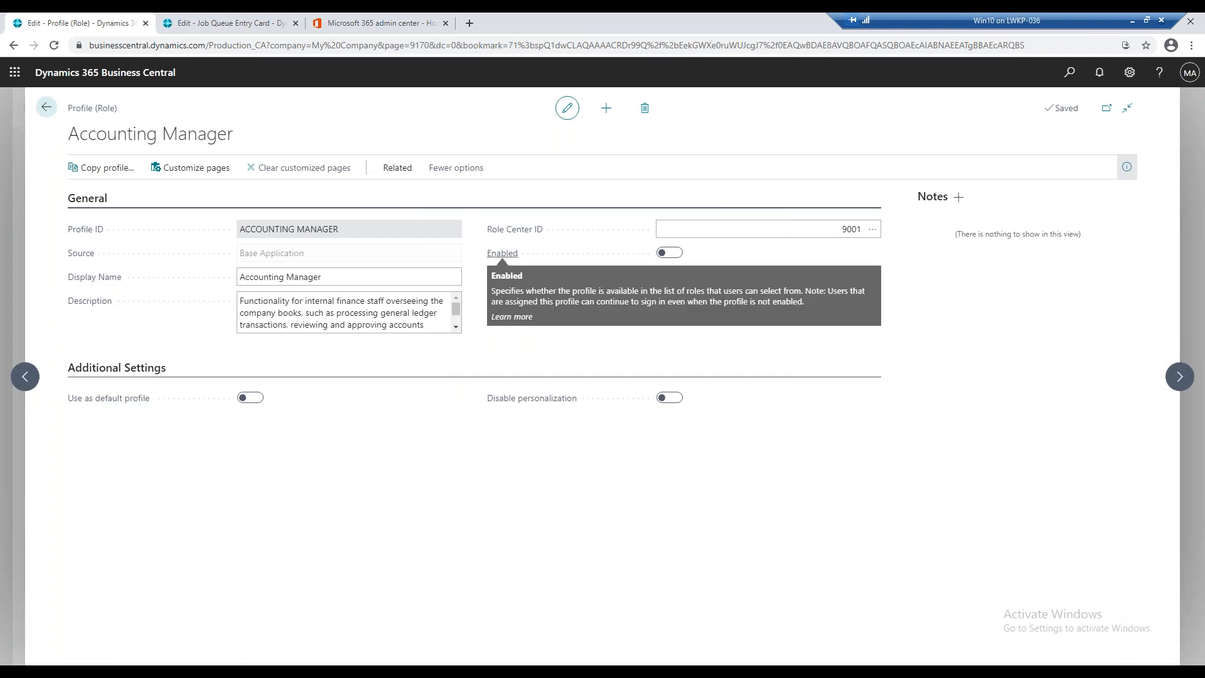
click(669, 252)
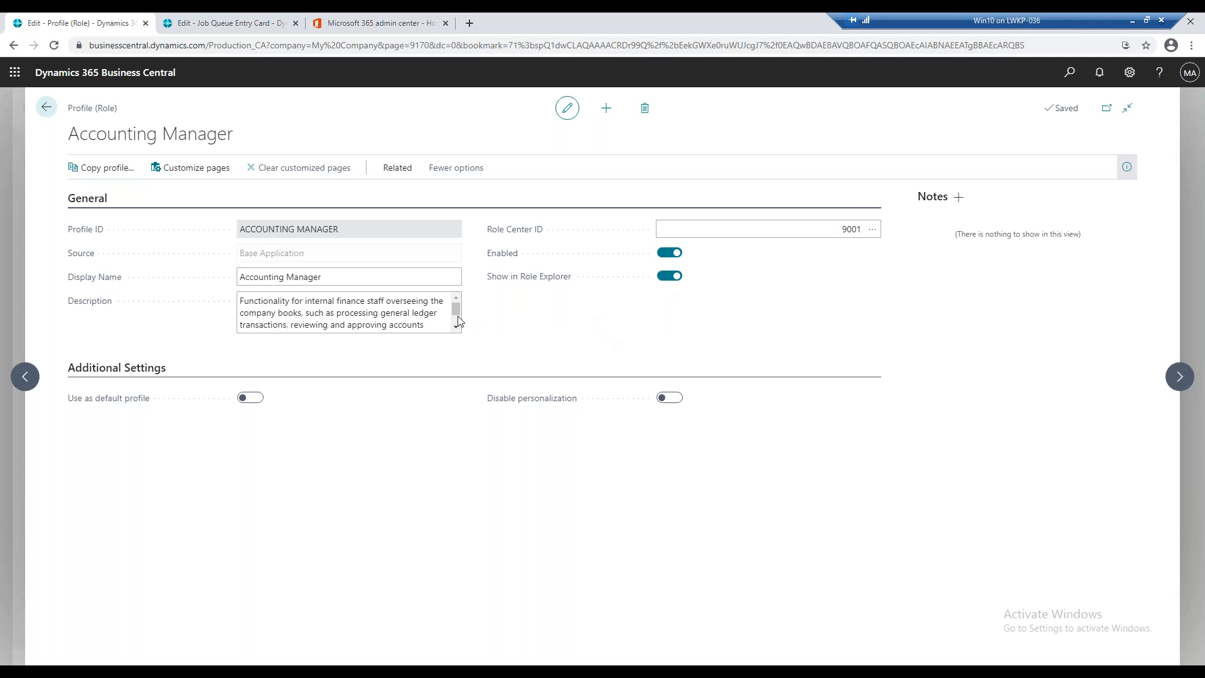
Customize the Accounting Manager profile's pages by hiding the Import Consolidation from Database action, and finish the customization
click(225, 165)
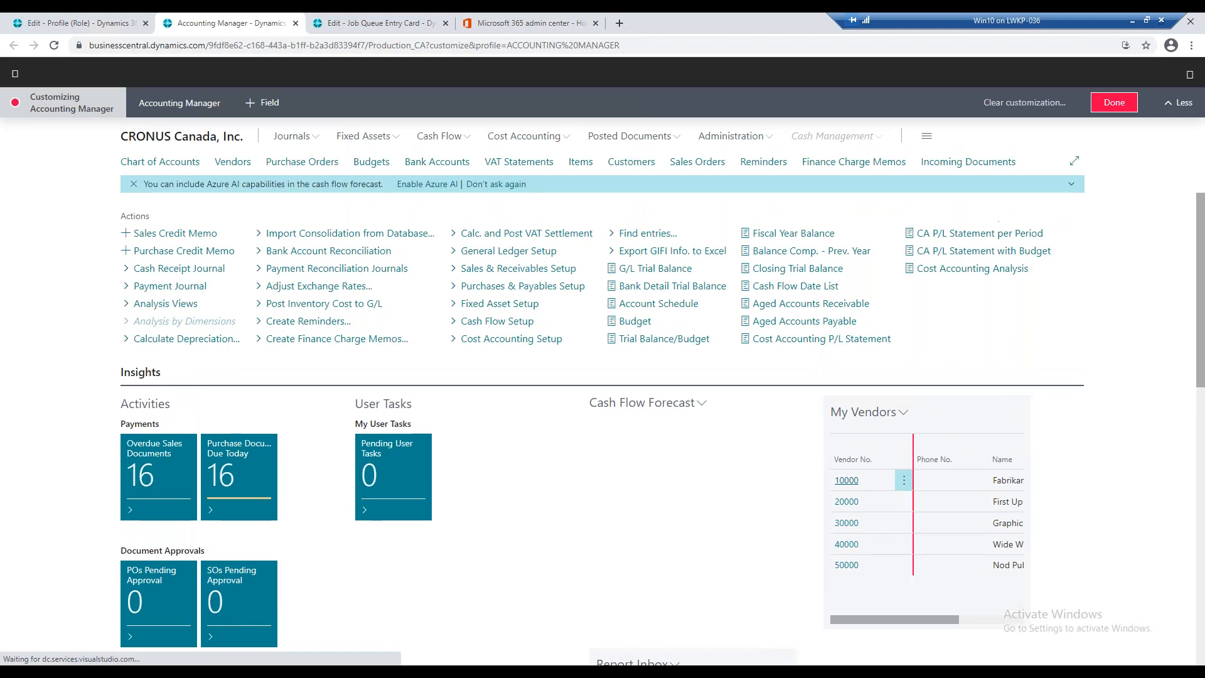
click(443, 233)
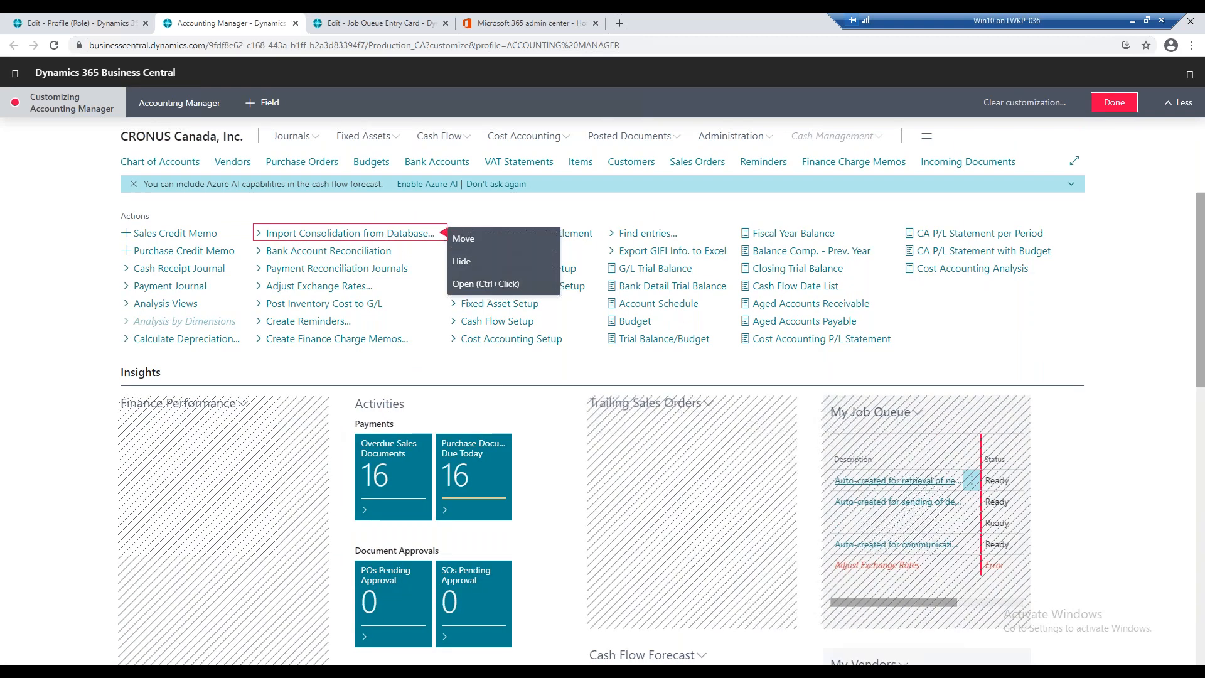
click(467, 266)
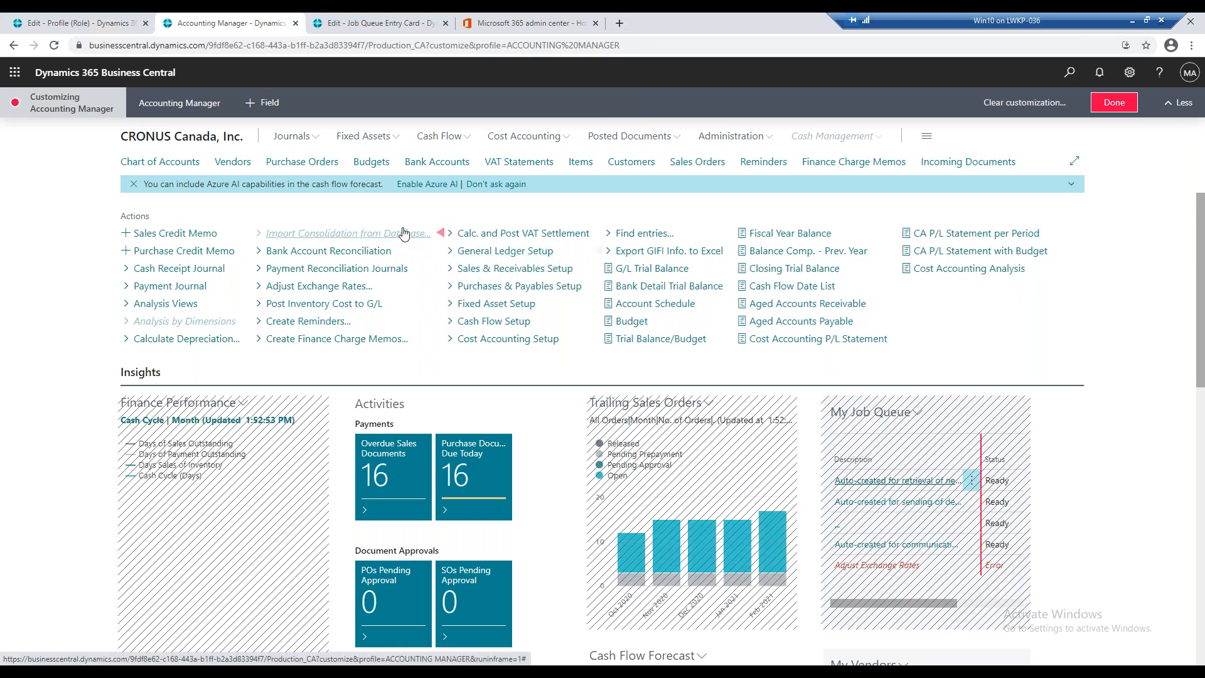
click(1107, 101)
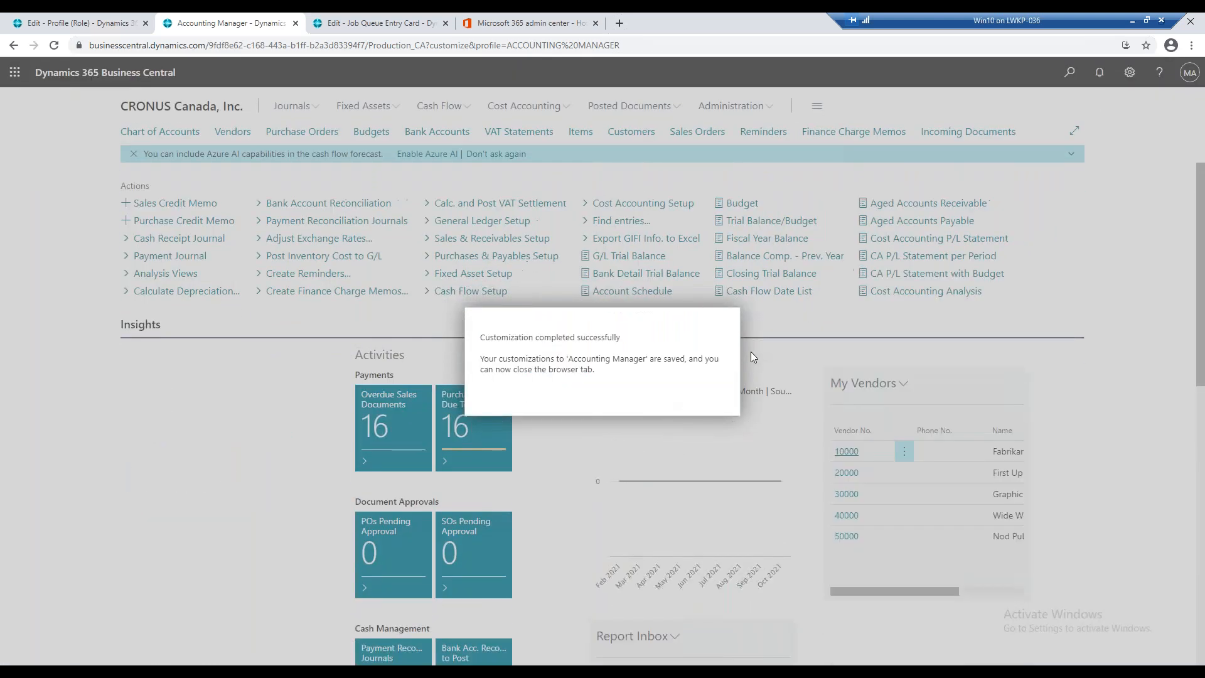
click(296, 23)
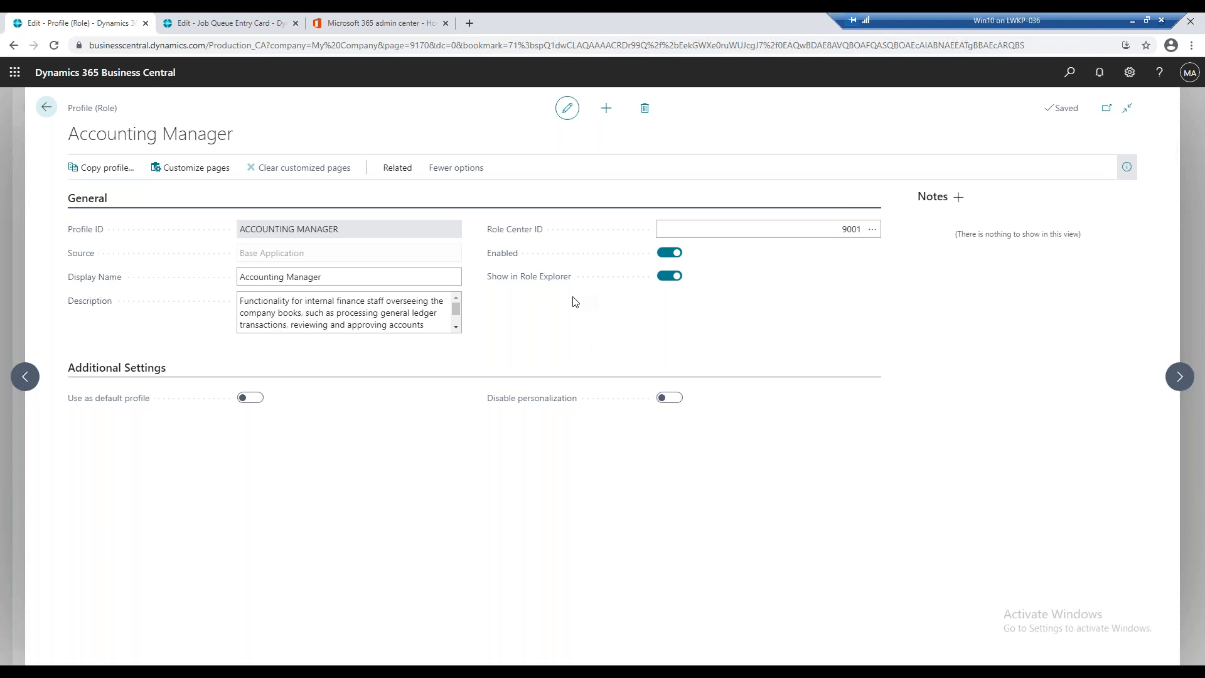
Find the Users list, open the ADMIN user card and examine its user groups and permission sets
click(1060, 79)
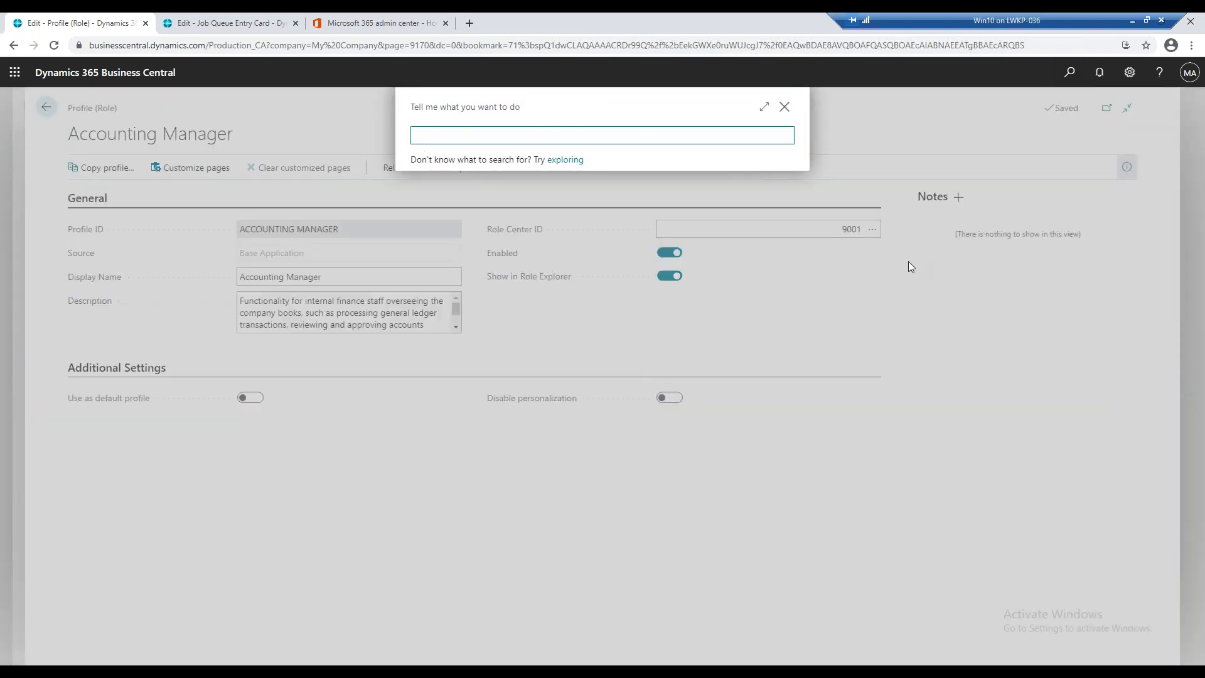
text(users)
click(441, 289)
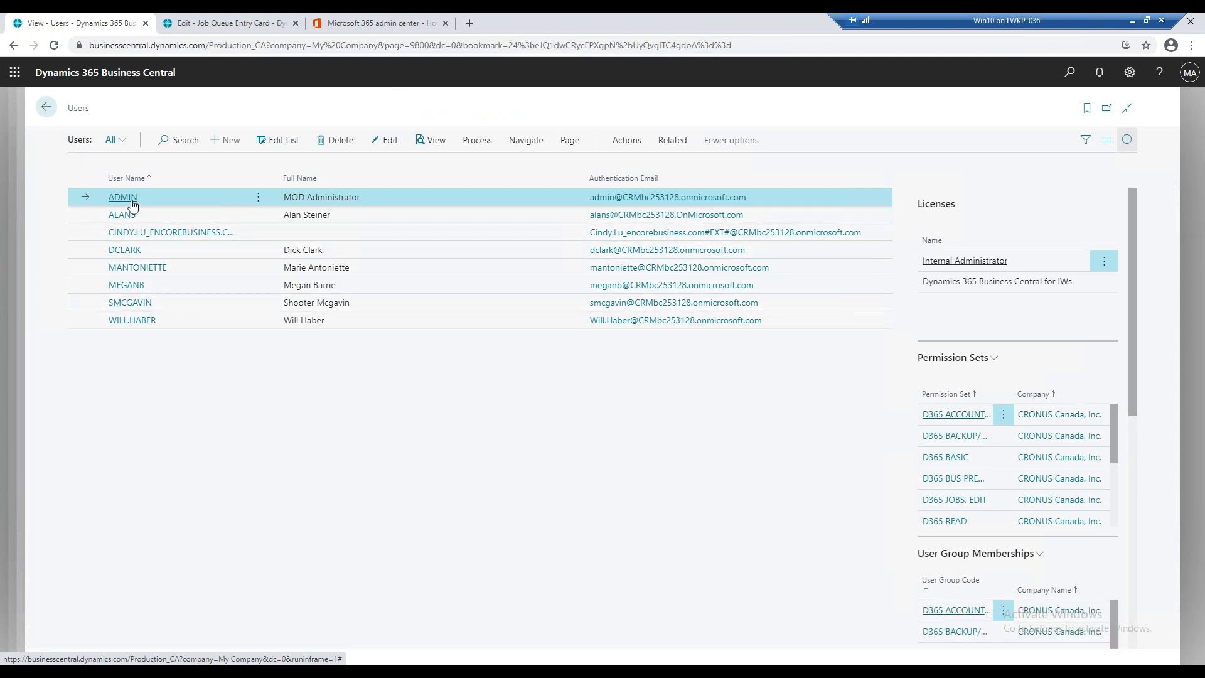
click(132, 203)
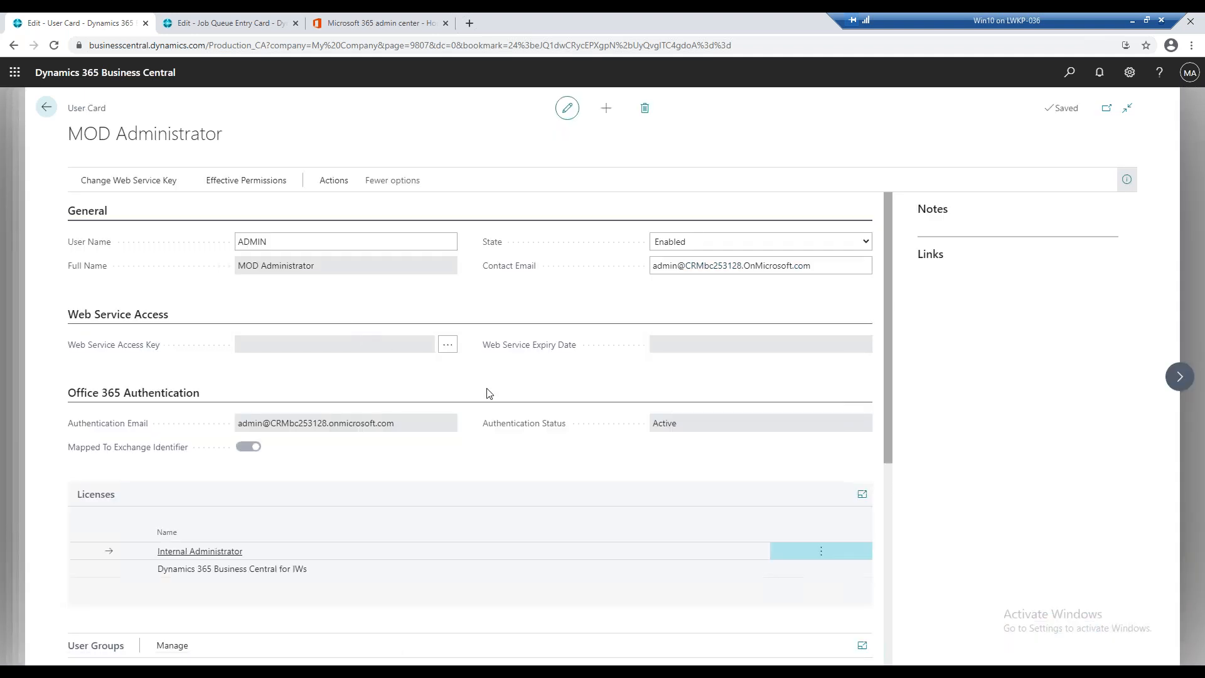
scroll(478, 370, down, 5)
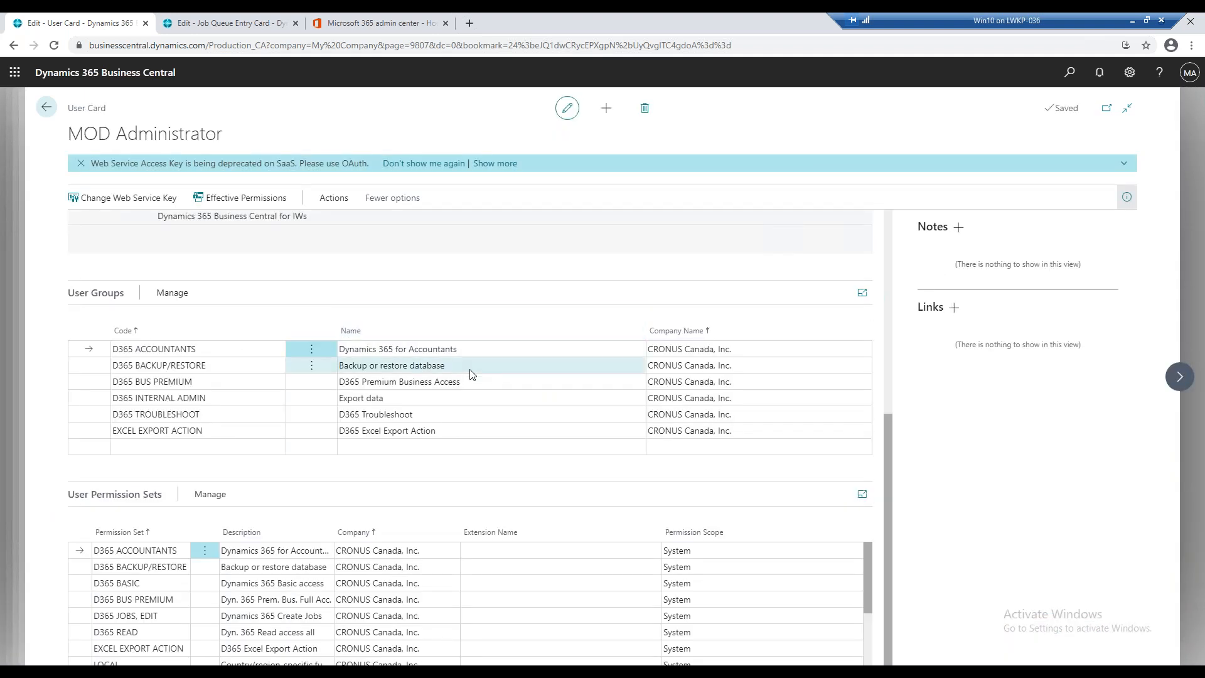
Search for the Assisted Setup page, open it and look through the available setup guides
click(239, 350)
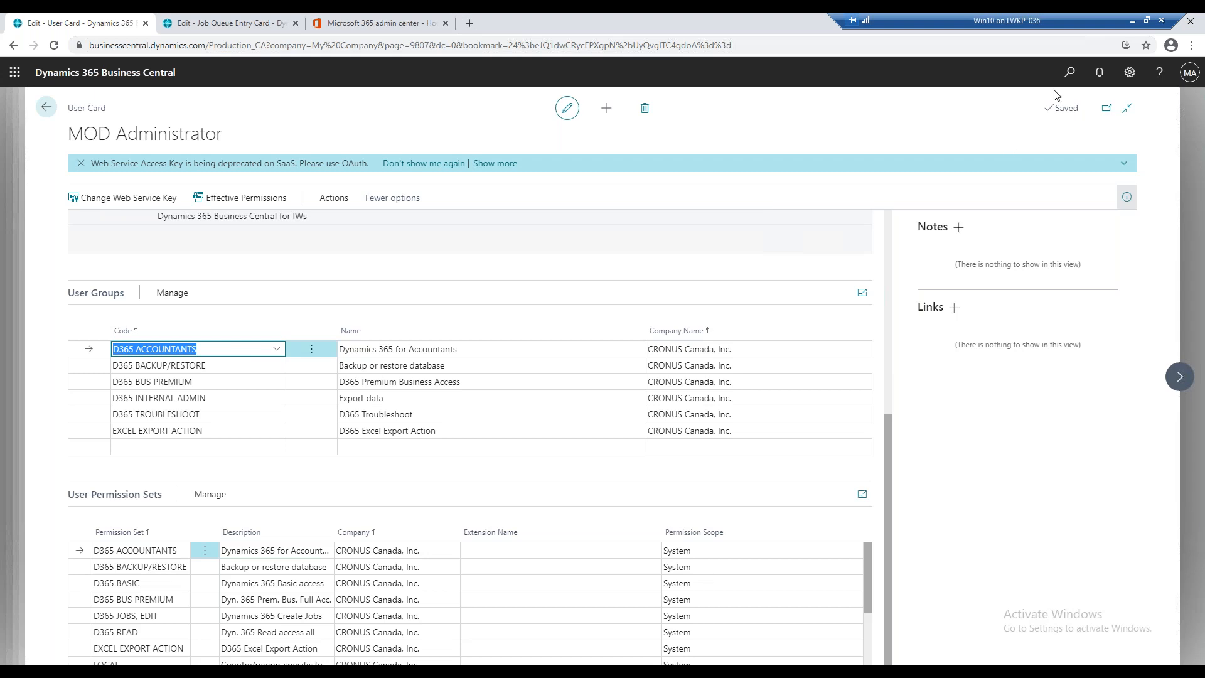
click(1070, 73)
text(assisted se)
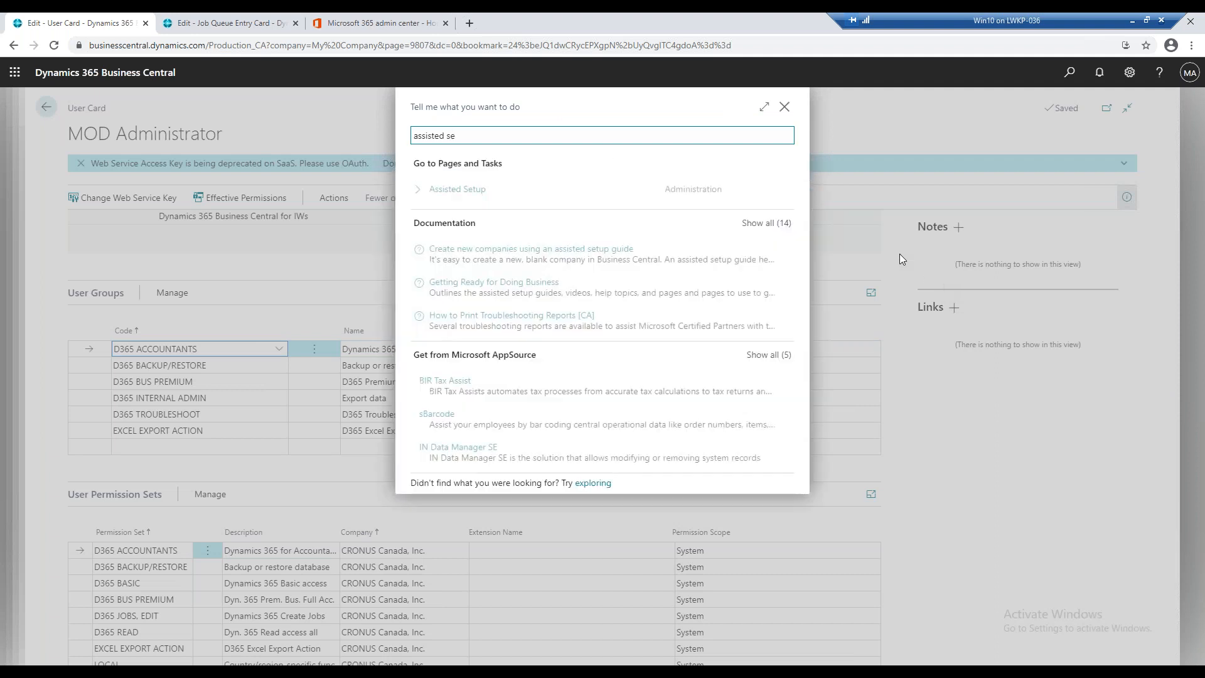
click(578, 196)
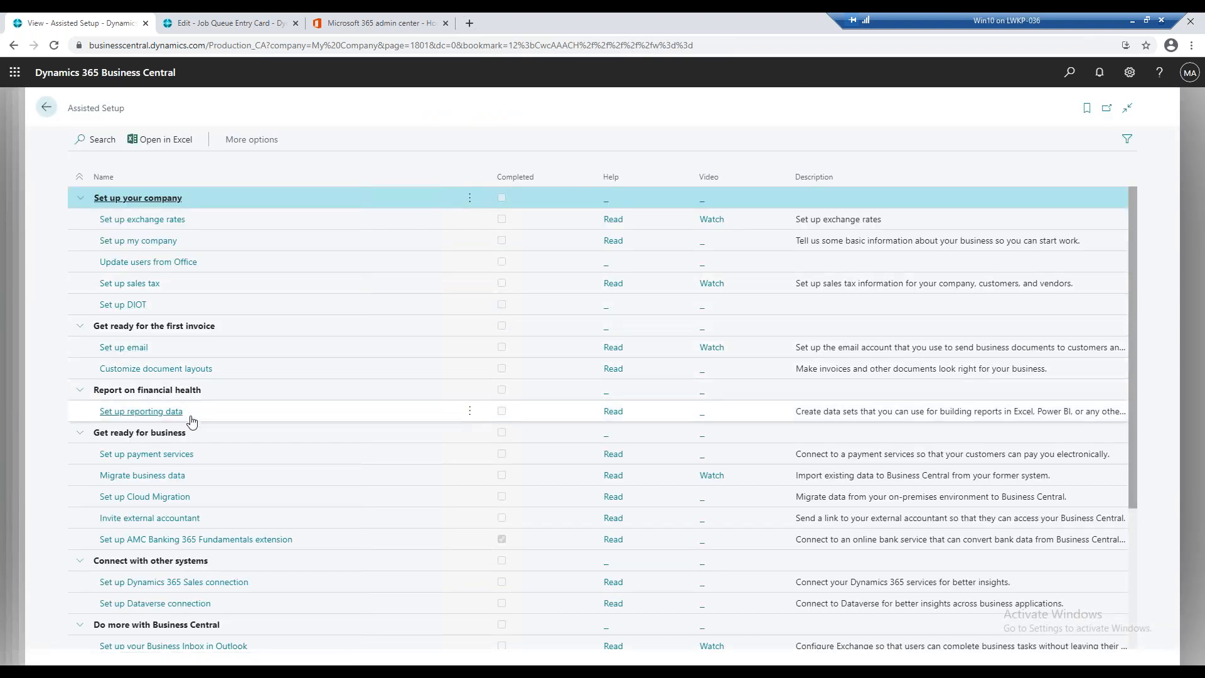
scroll(191, 394, down, 1)
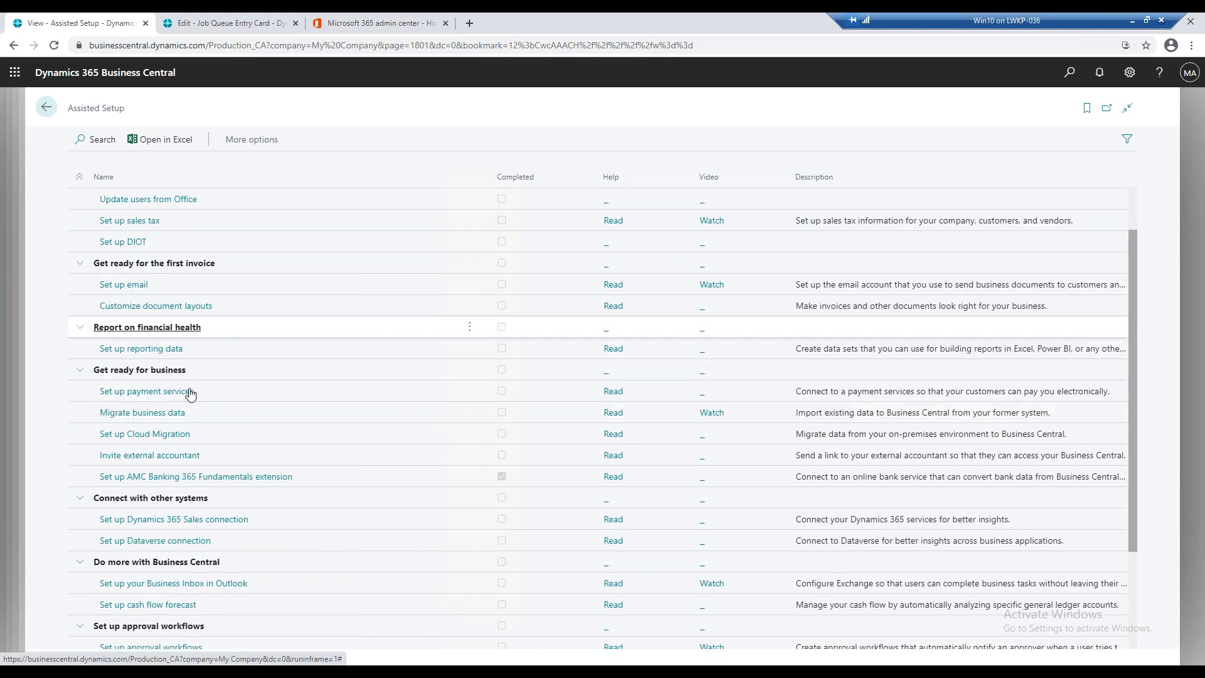
scroll(190, 393, down, 1)
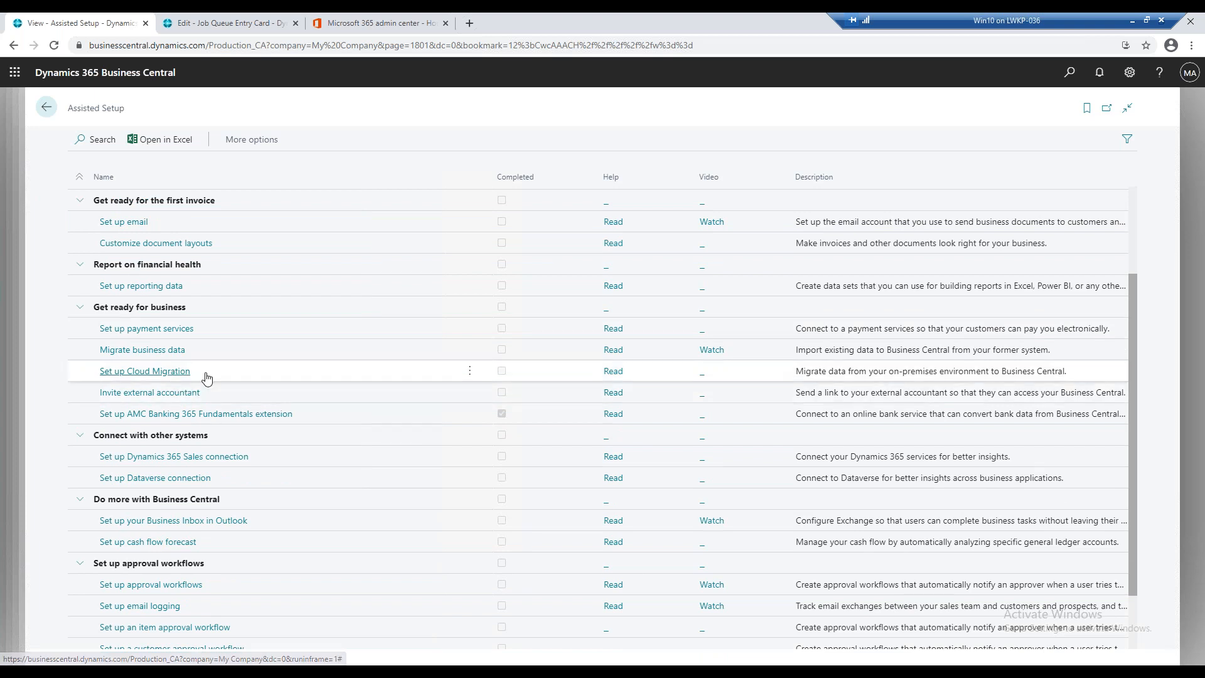
Open the Migrate business data guide, review the available data migrators, and exit the guide without completing it
click(173, 359)
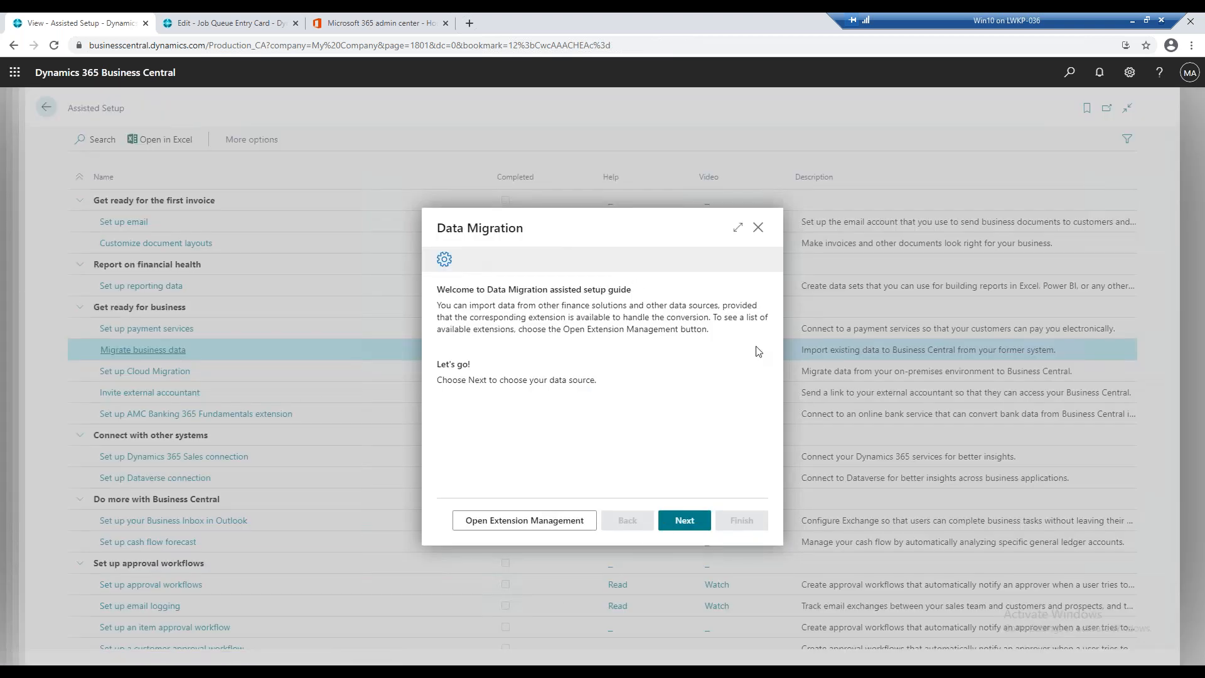
click(691, 522)
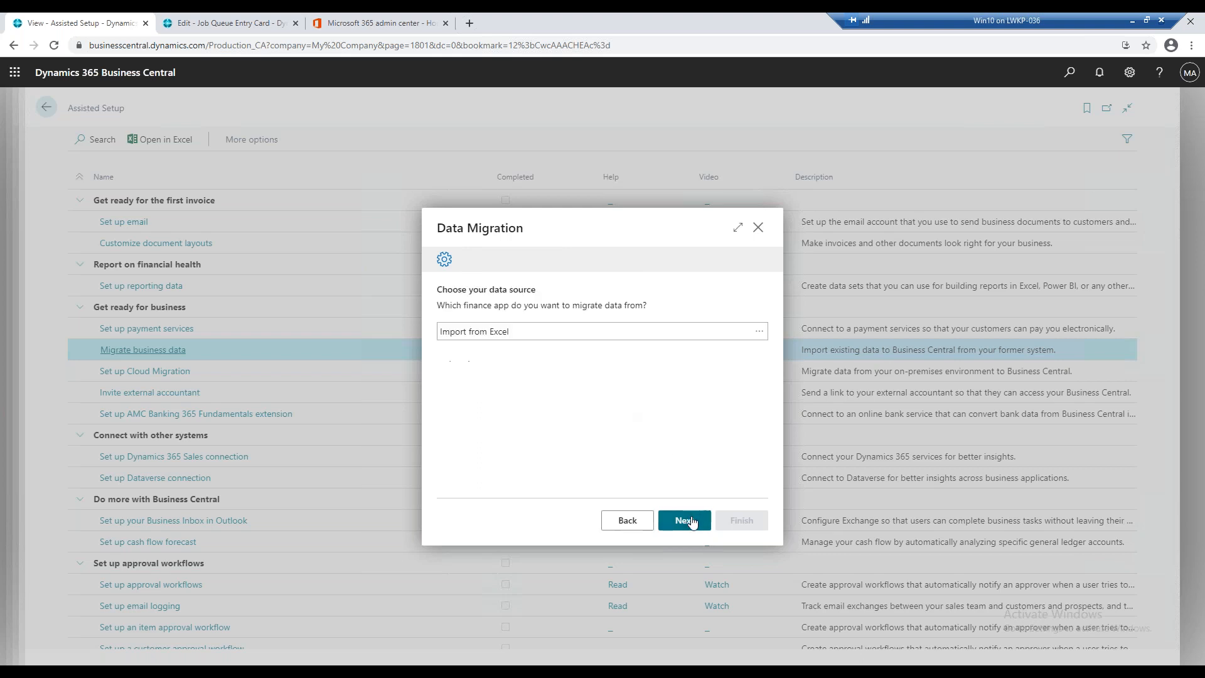
click(762, 337)
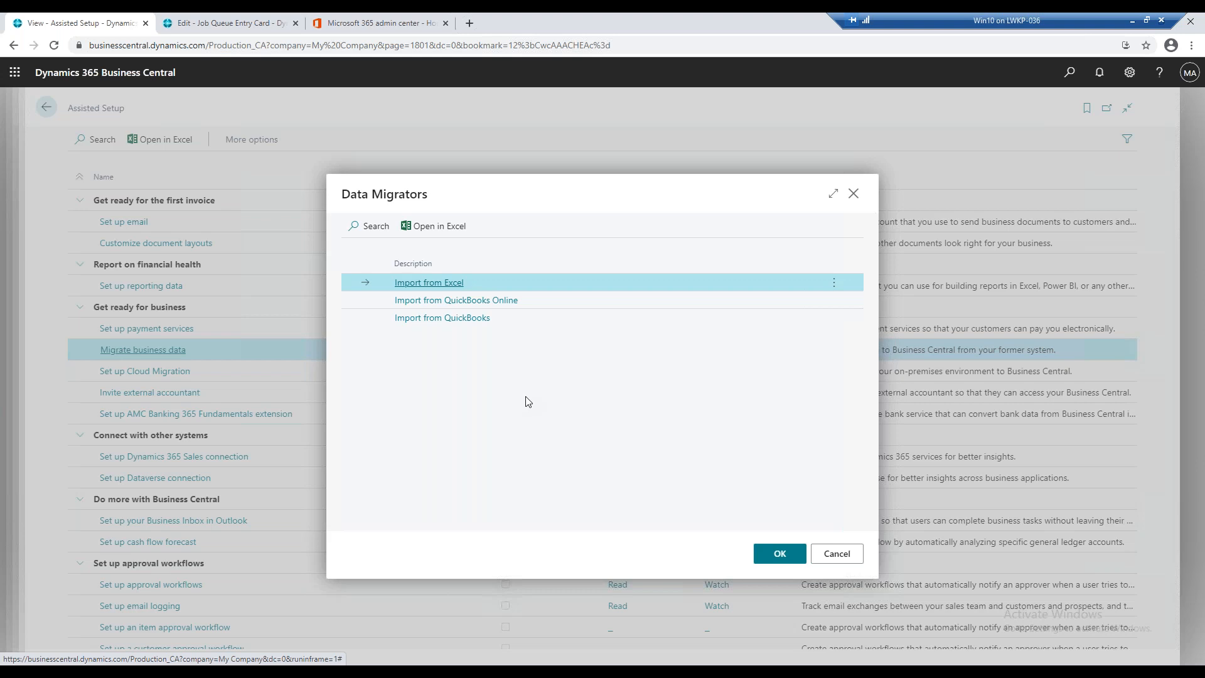
click(853, 195)
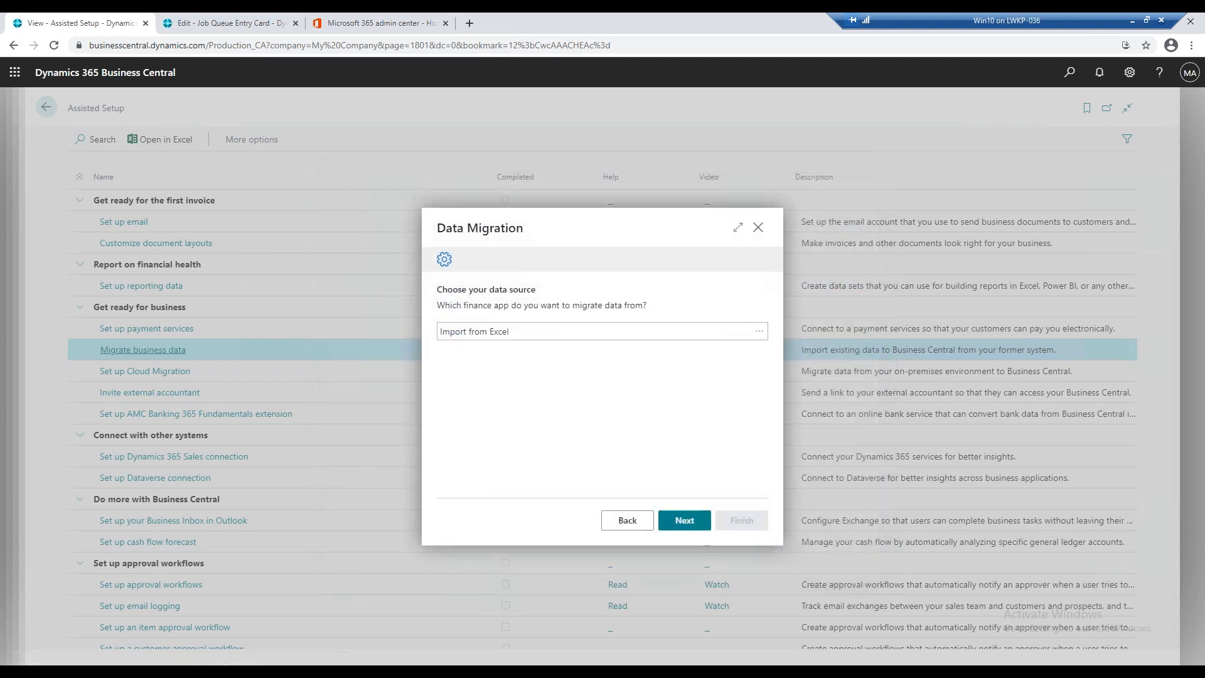
click(756, 231)
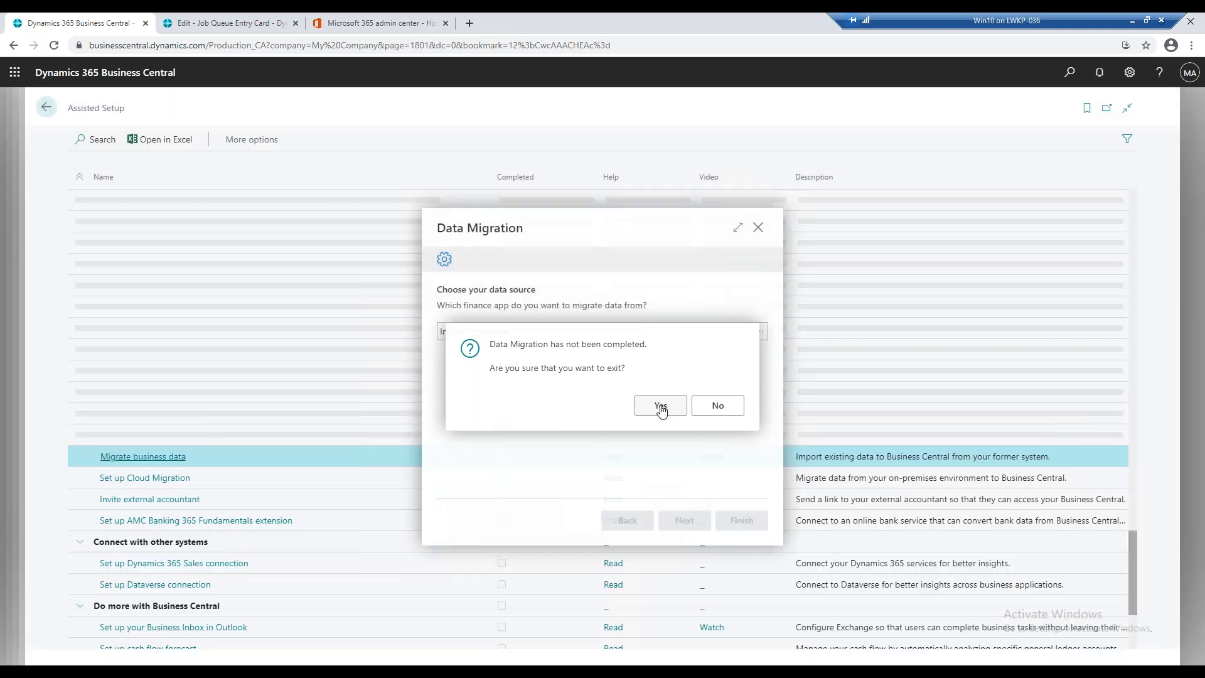
click(660, 406)
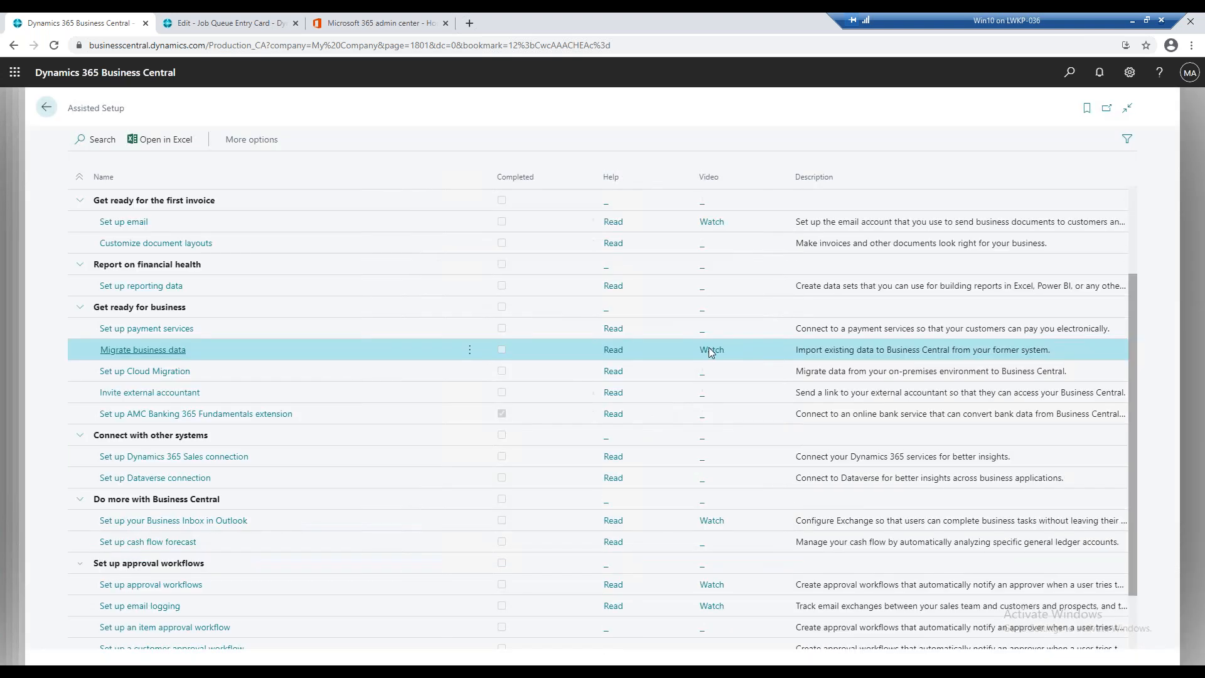
Return to the Users list, export it with Open in Excel, open the downloaded workbook and minimize it
click(47, 108)
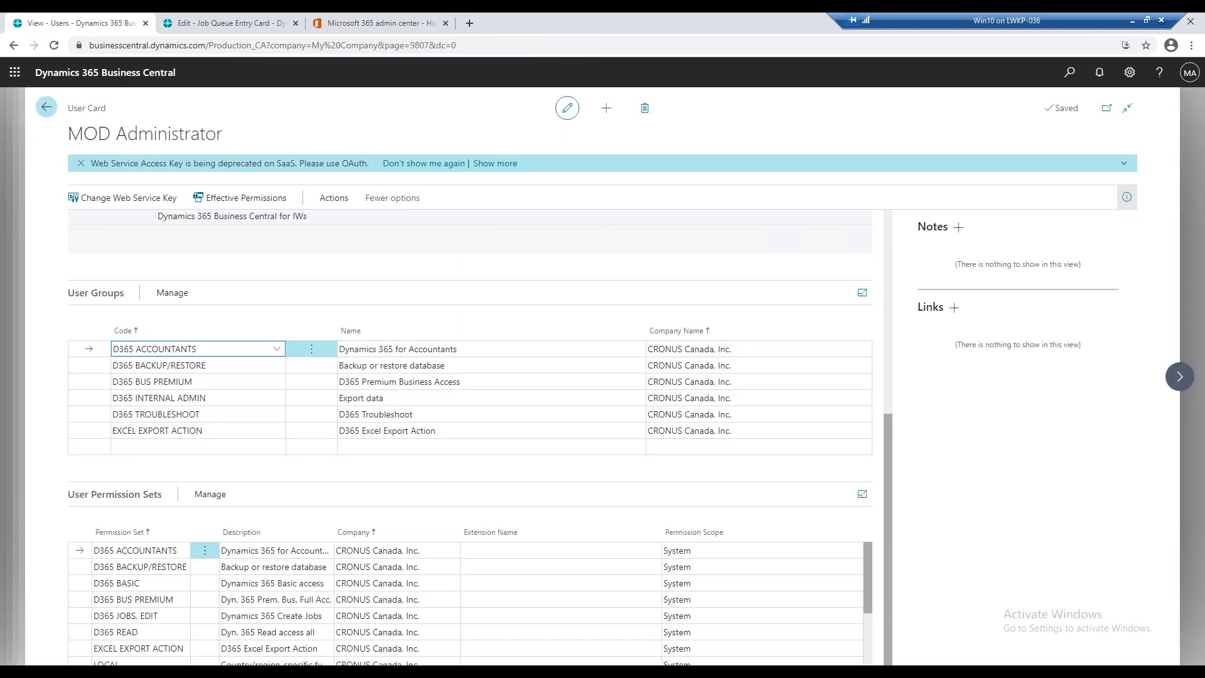
click(46, 107)
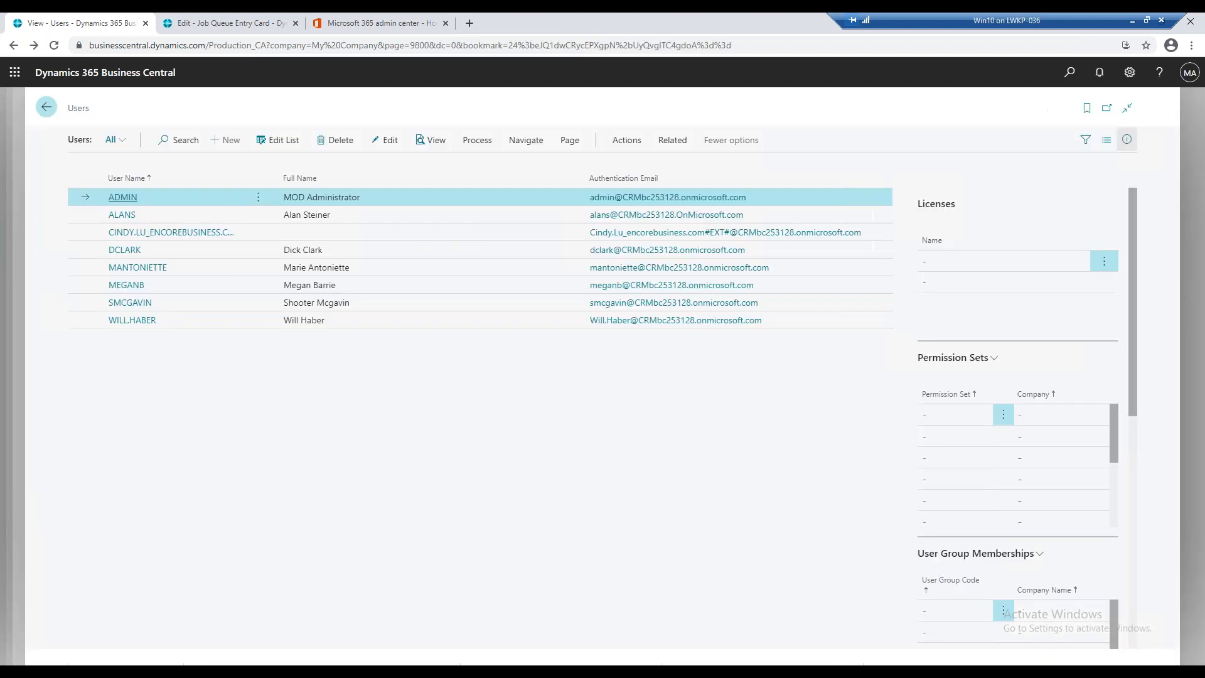
click(572, 143)
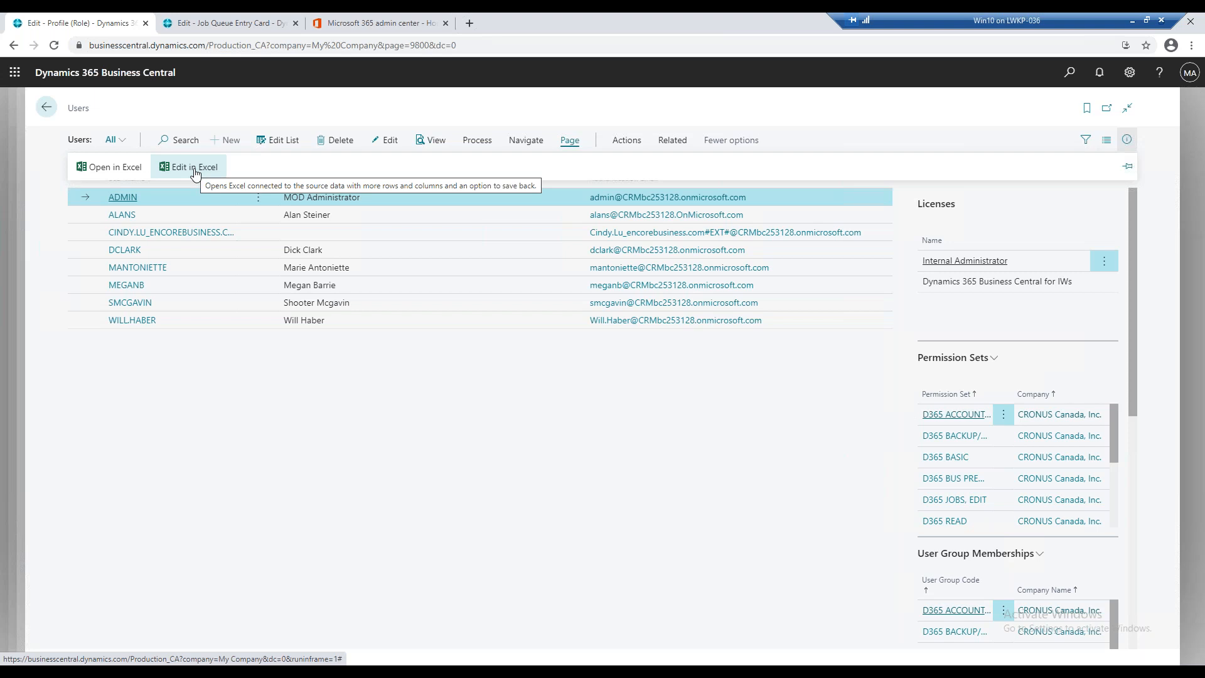
click(137, 168)
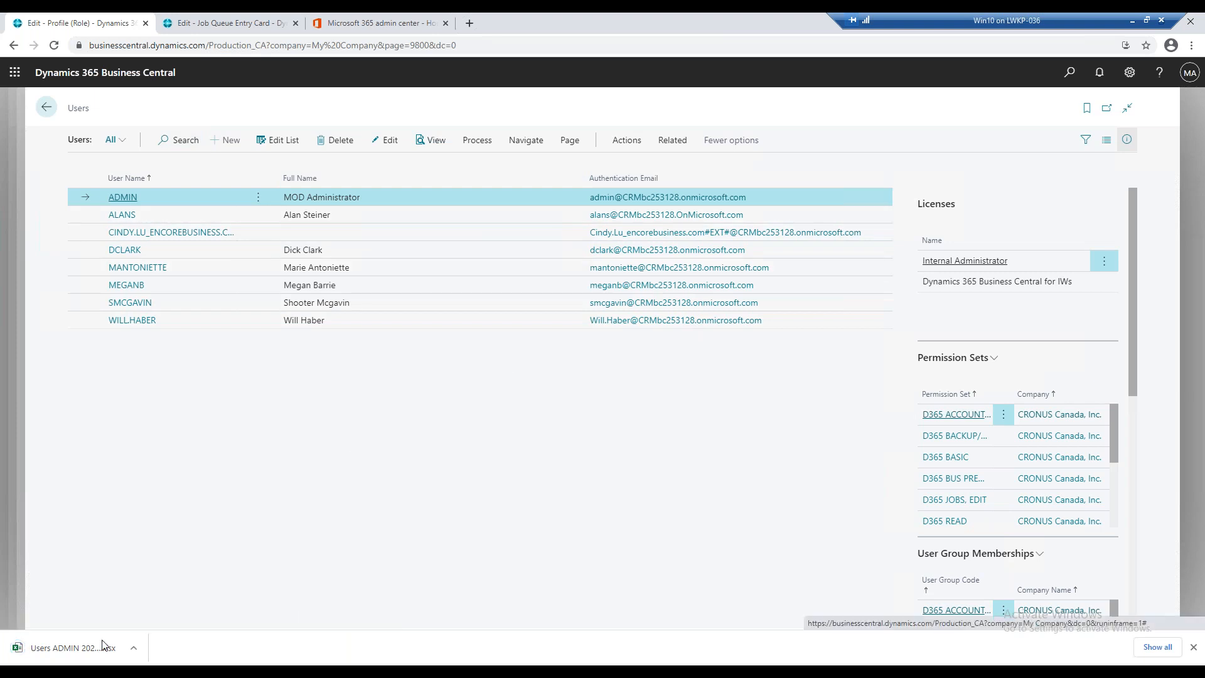
click(72, 648)
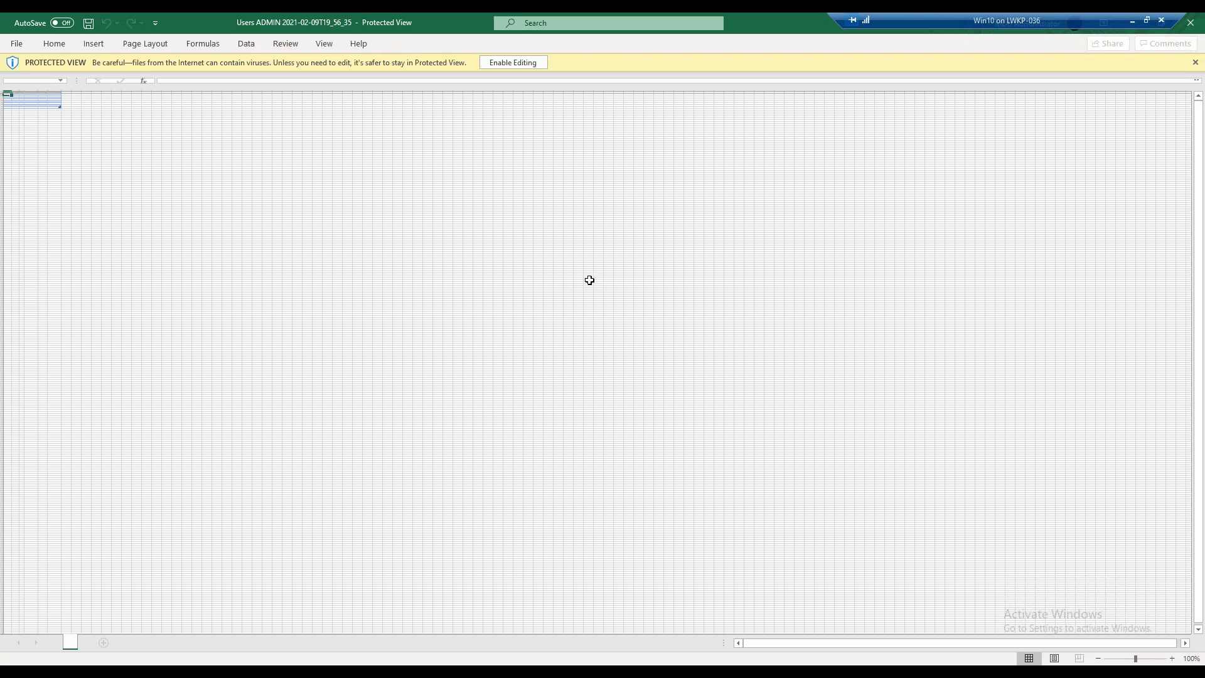
drag(1024, 21, 865, 20)
click(1136, 23)
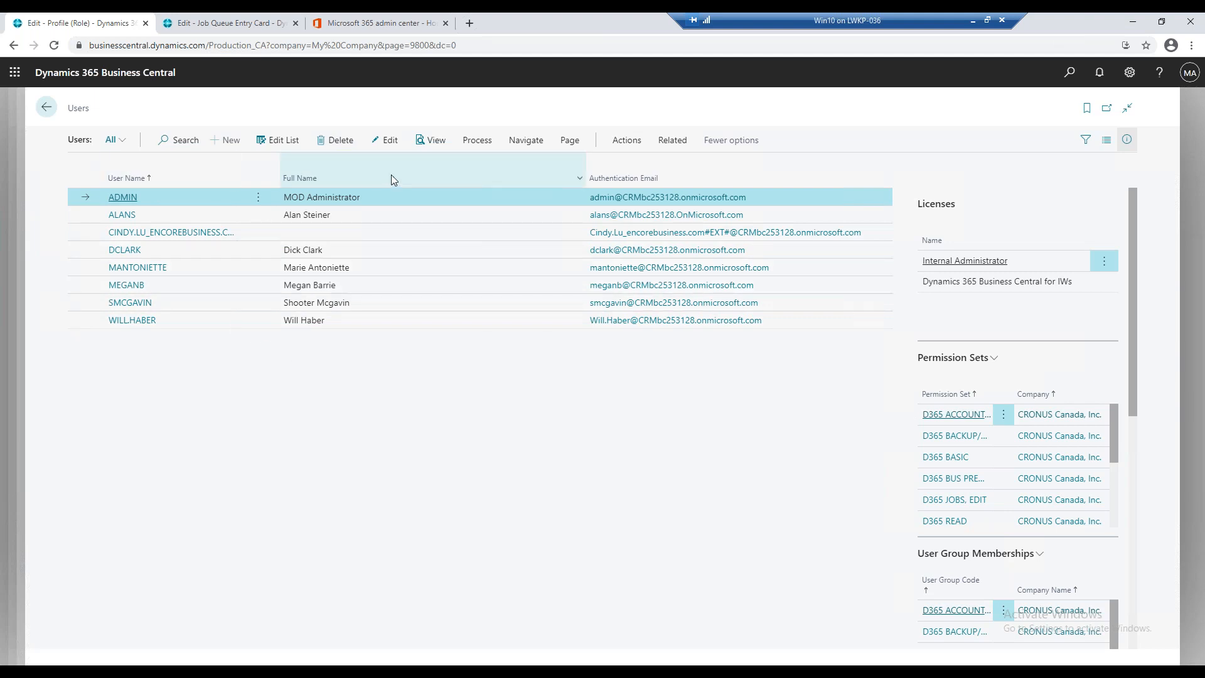
Examine the Open in Excel and Edit in Excel options available for the Users list
mouse_move(679, 164)
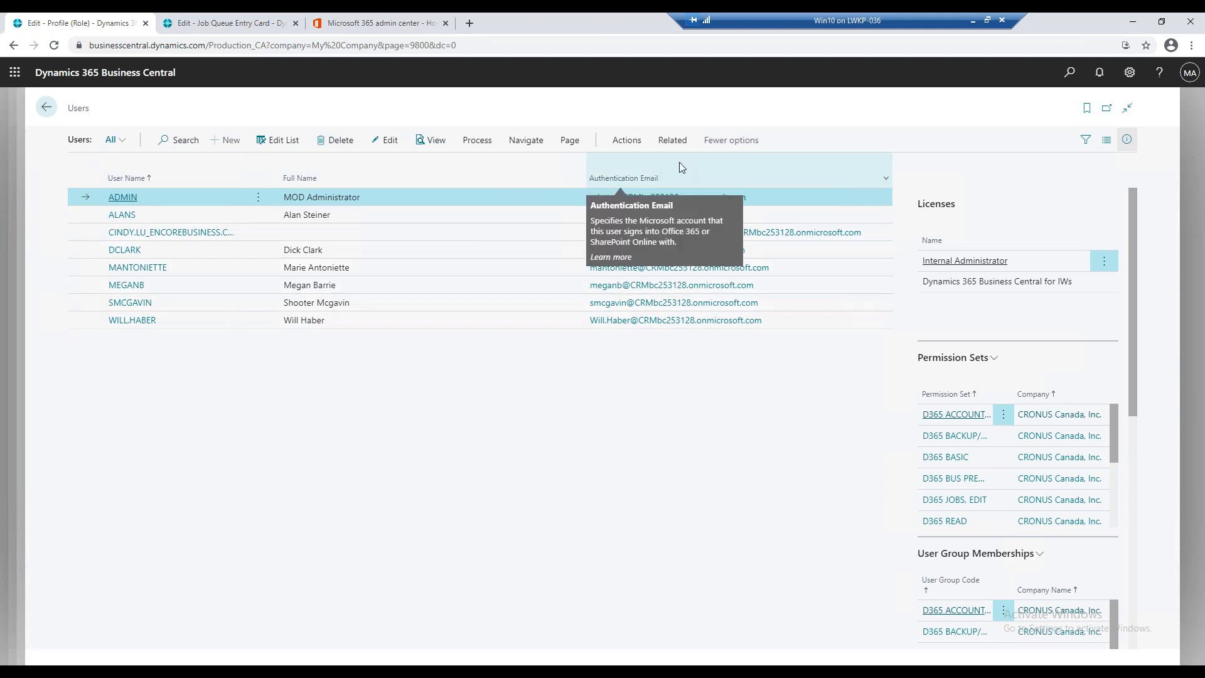
click(560, 145)
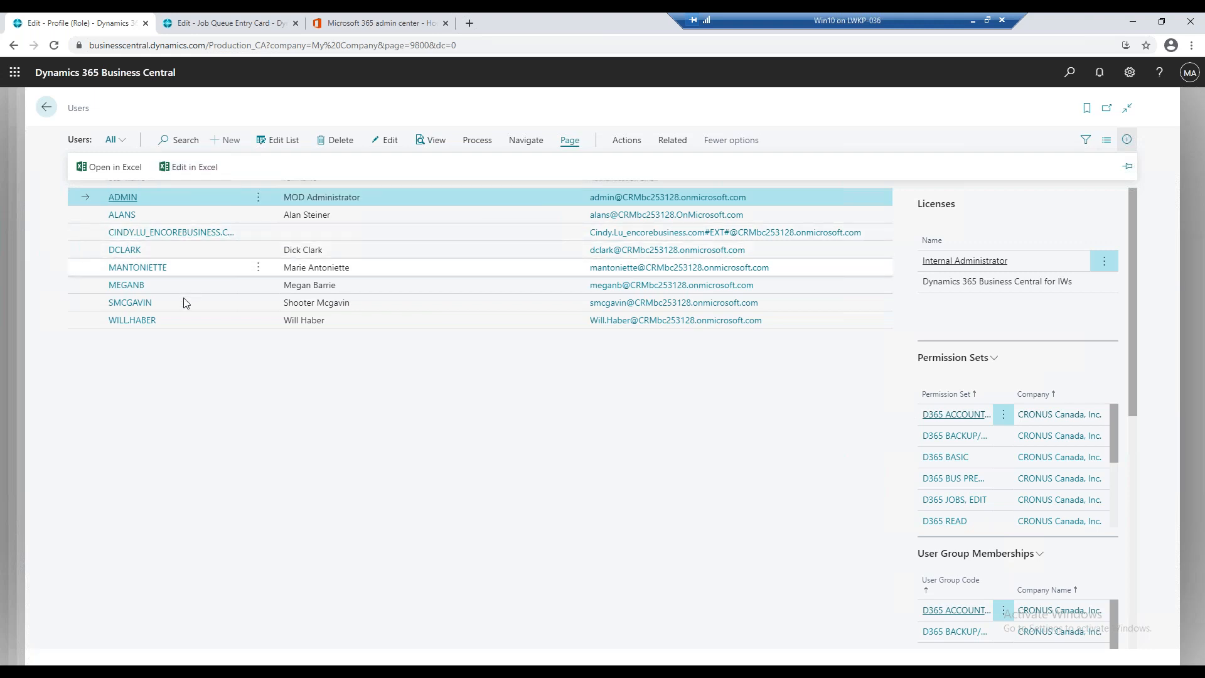
click(243, 383)
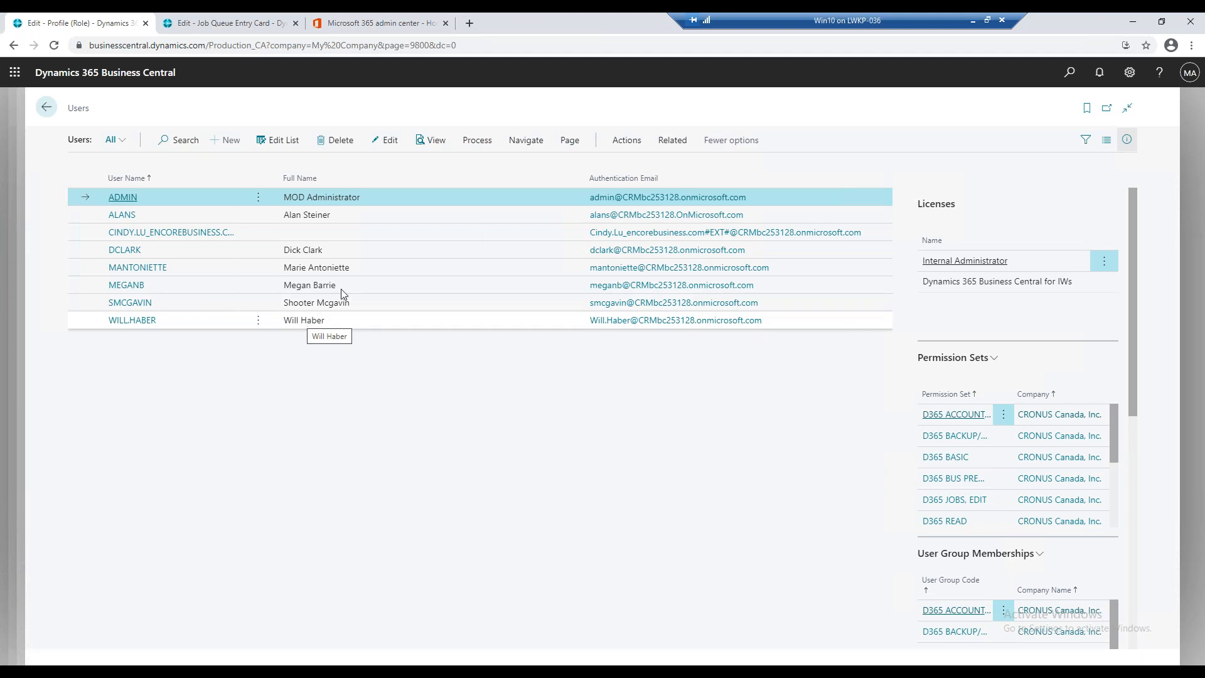
click(568, 141)
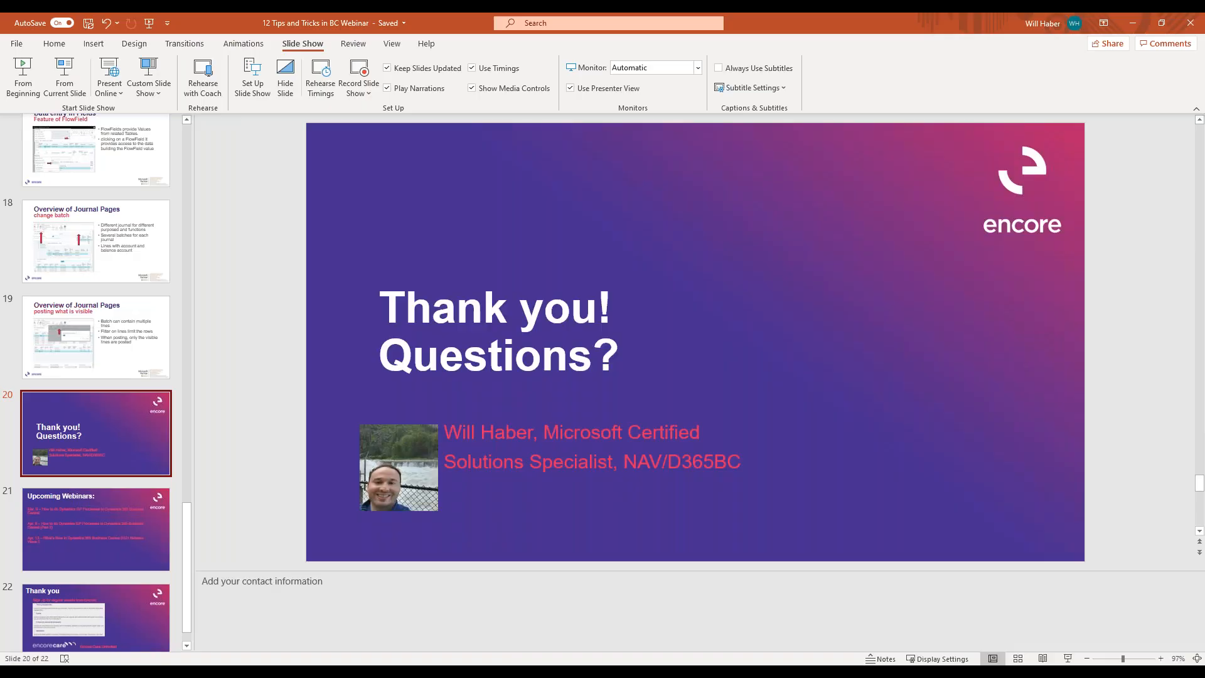
Switch to the webinar presentation in PowerPoint and show the Upcoming Webinars slide
click(111, 529)
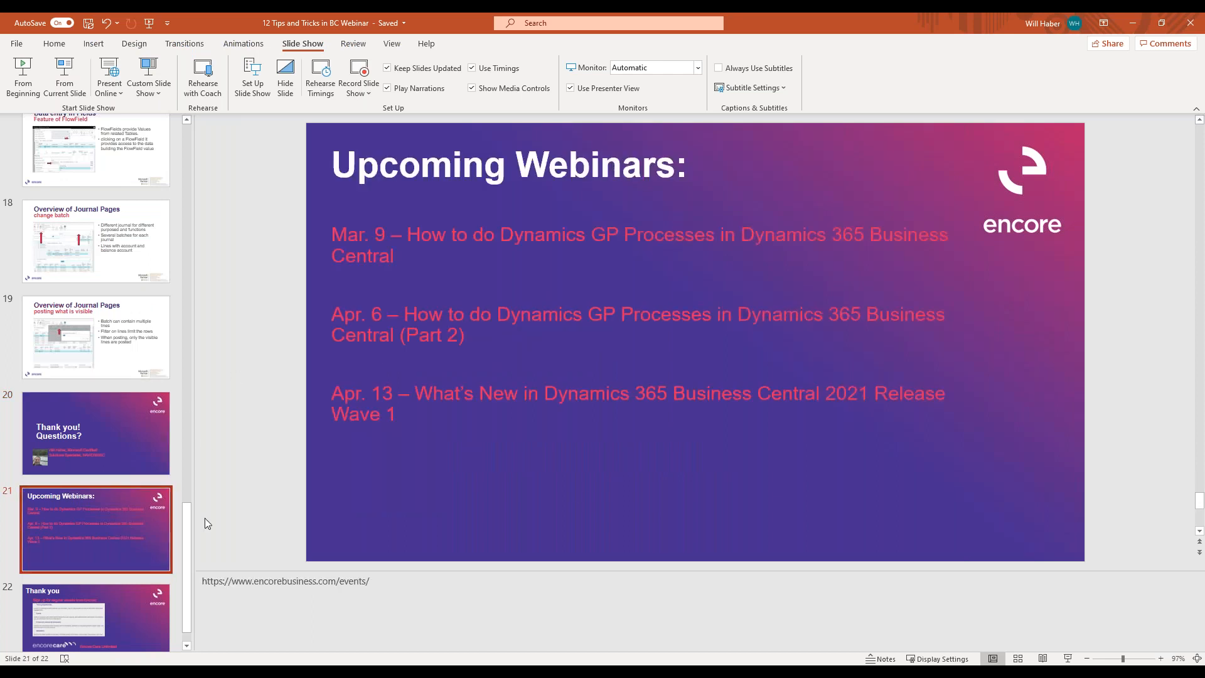